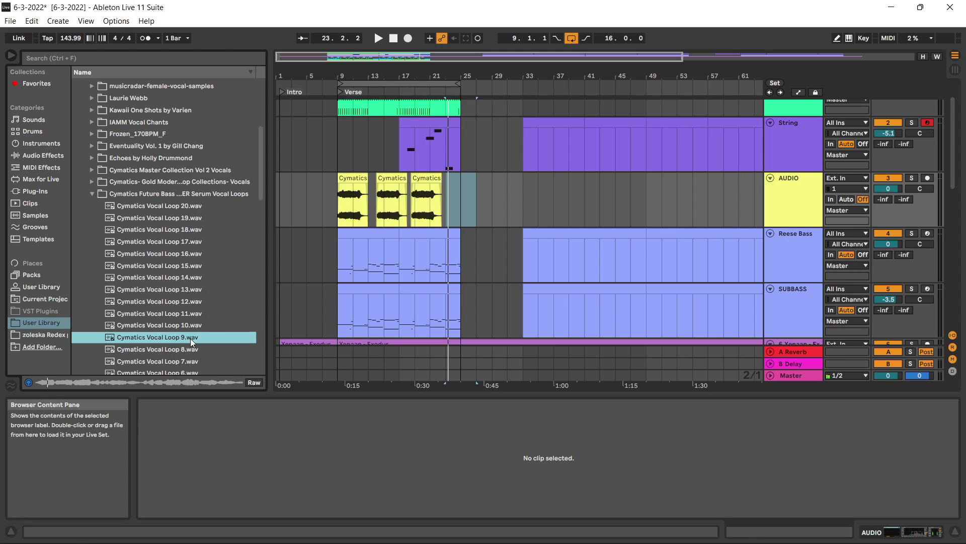
Audition Cymatics Vocal Loops 8, 7 and 6 from the Future Bass vocal loops folder.
scroll(191, 344, down, 1)
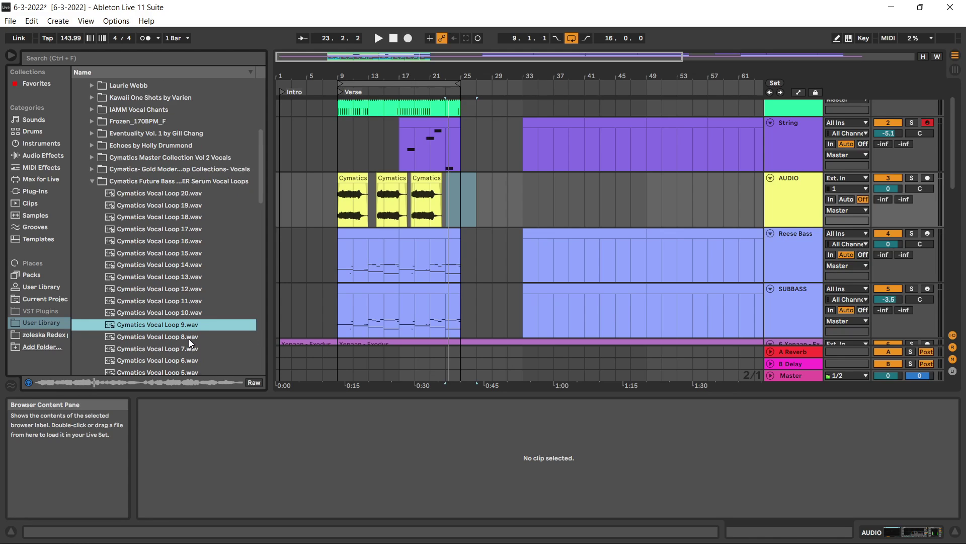
click(189, 339)
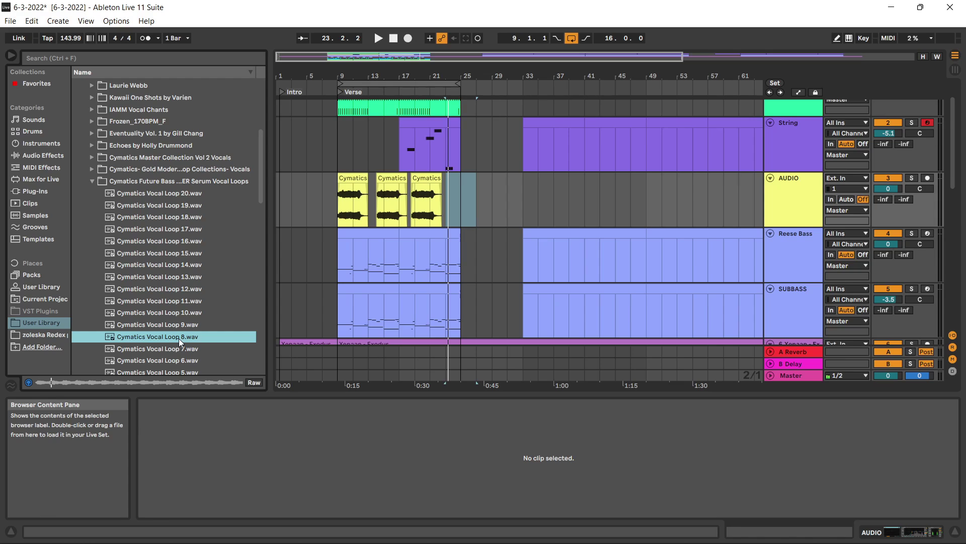
click(179, 349)
scroll(180, 348, down, 2)
click(172, 337)
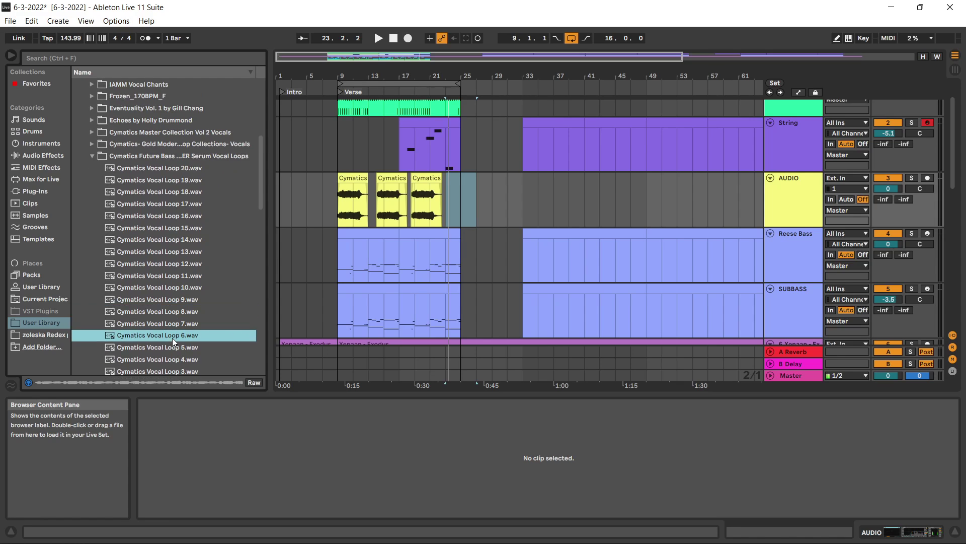
scroll(173, 338, down, 4)
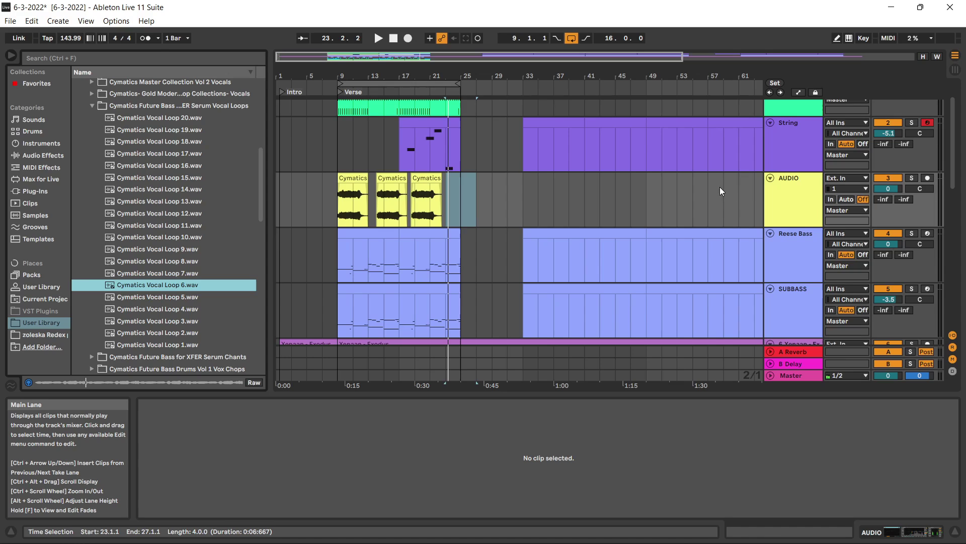
Duplicate the yellow AUDIO track and replace the upper copy's Verse clips with Cymatics Vocal Loop 6 from bar 9 to 25.
right_click(794, 194)
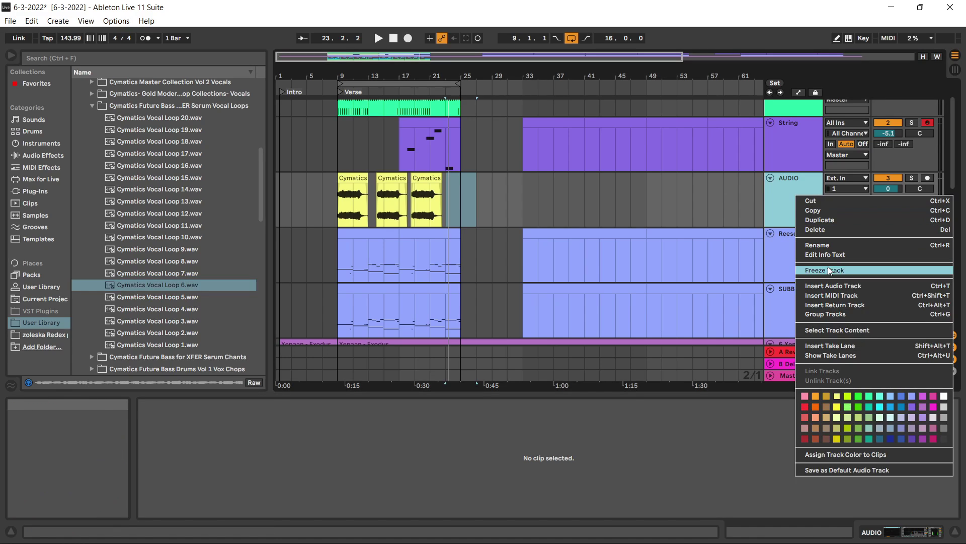
click(829, 223)
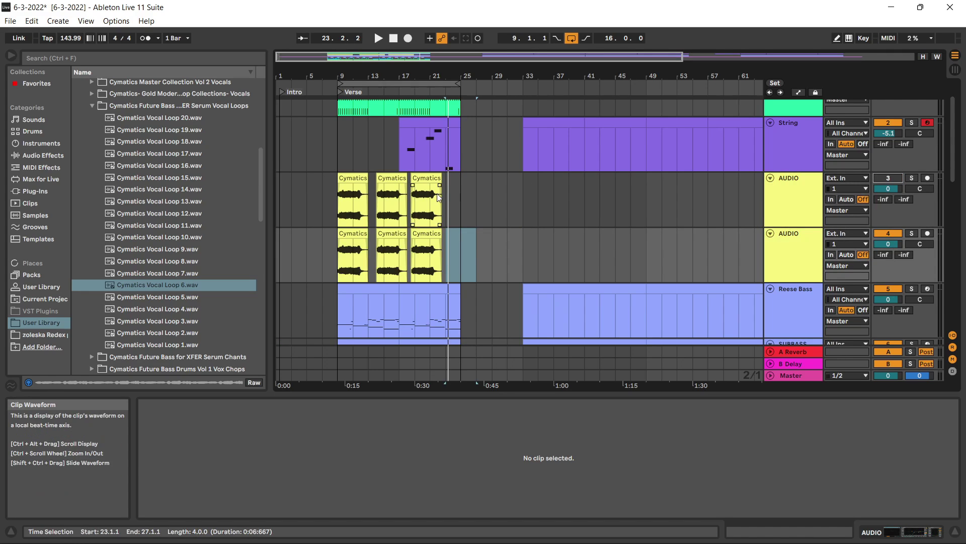
drag(463, 204, 331, 204)
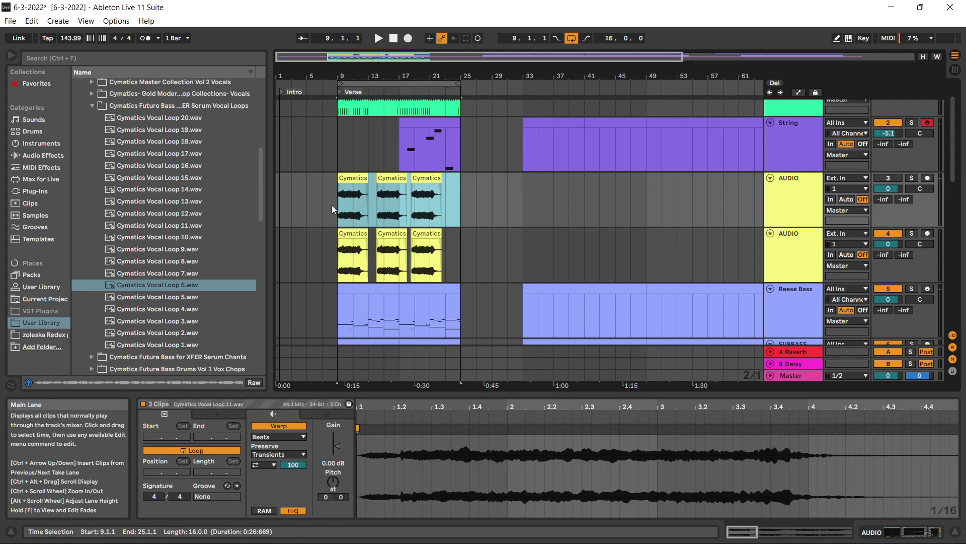
drag(189, 285, 342, 209)
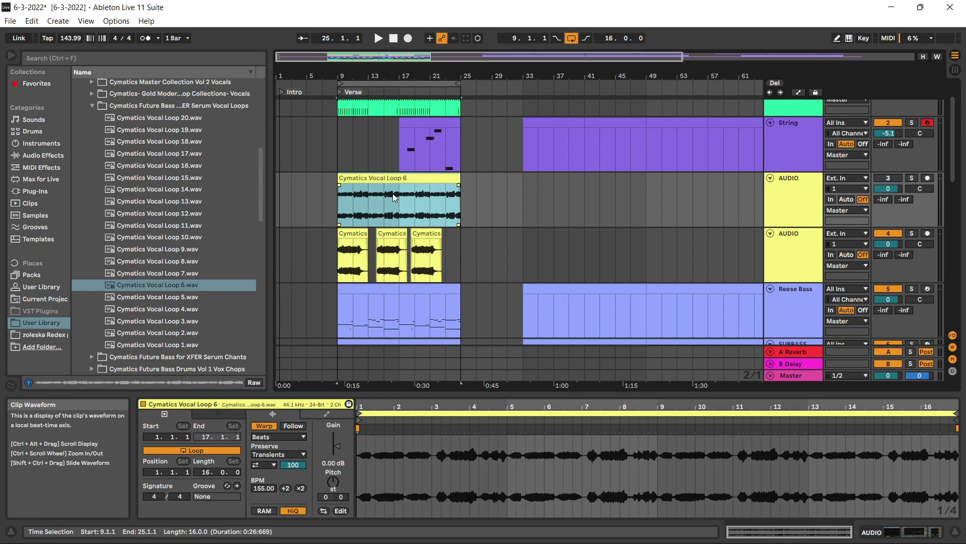
Play the Verse with the upper AUDIO track activated and mute the lower AUDIO track.
scroll(705, 212, down, 5)
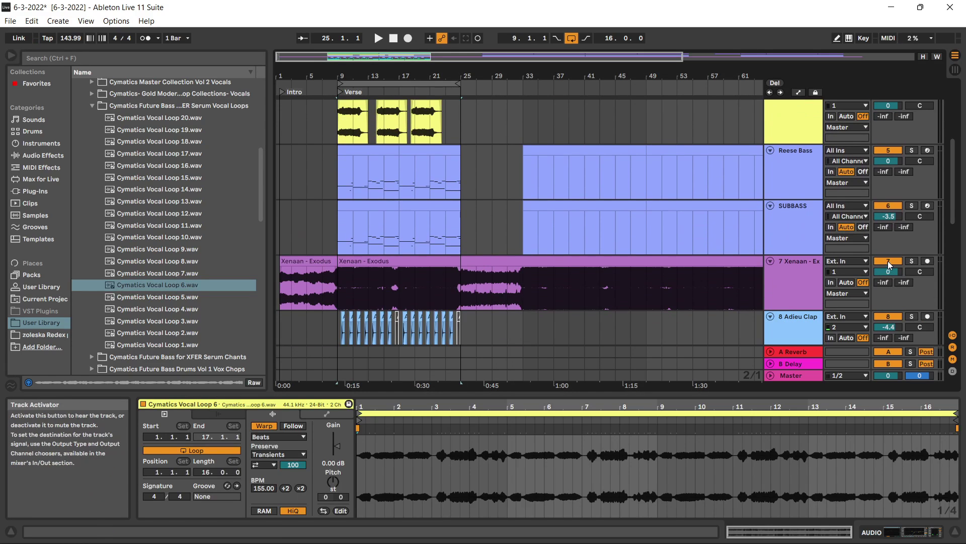
scroll(524, 221, up, 5)
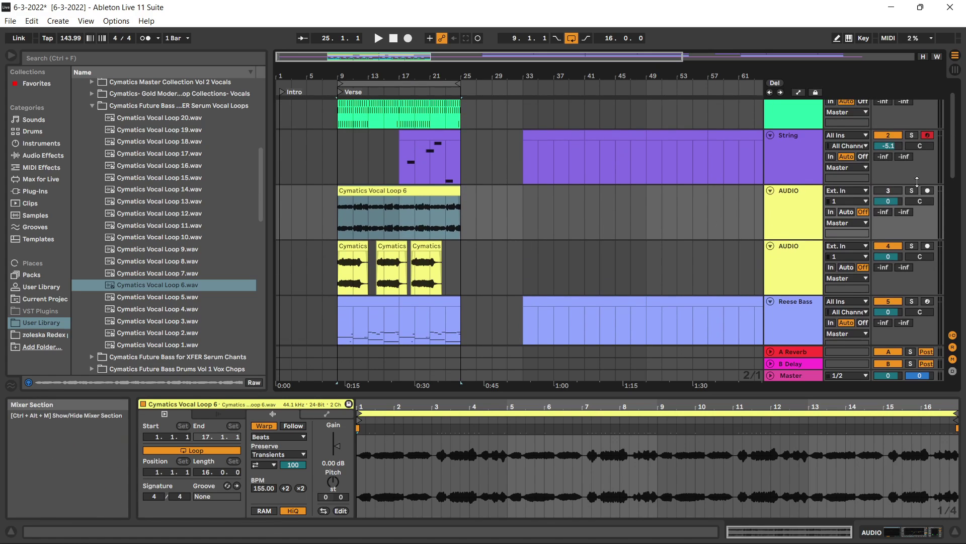
key(space)
scroll(852, 222, up, 1)
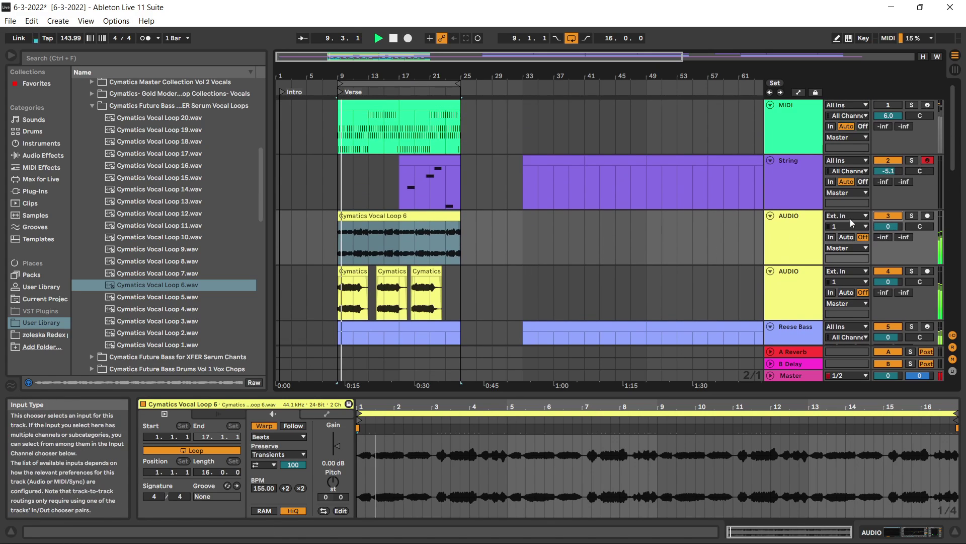
scroll(814, 216, down, 1)
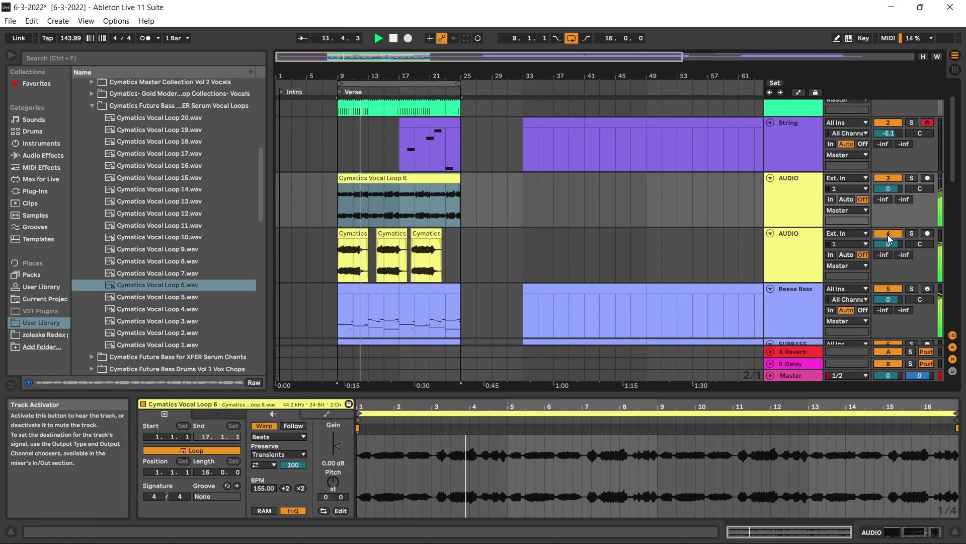
click(804, 187)
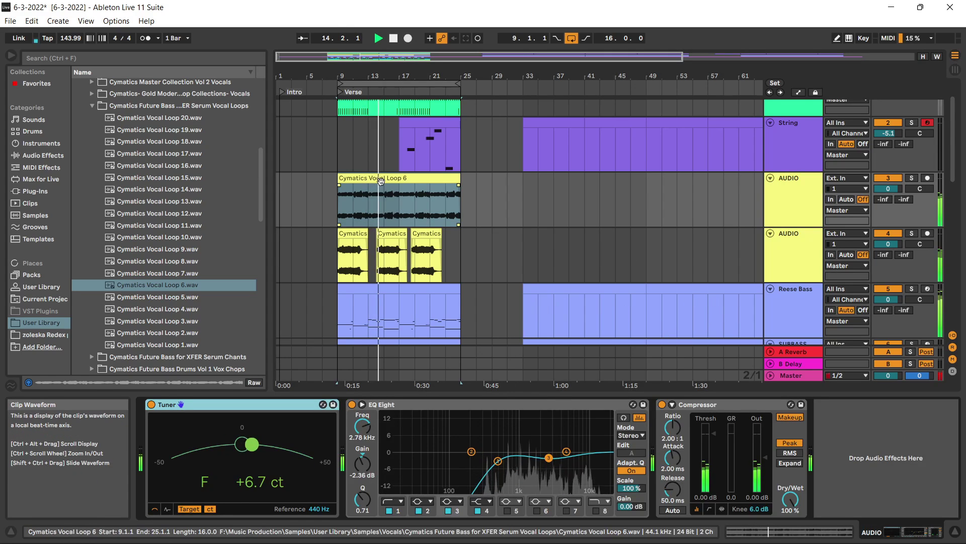
click(887, 235)
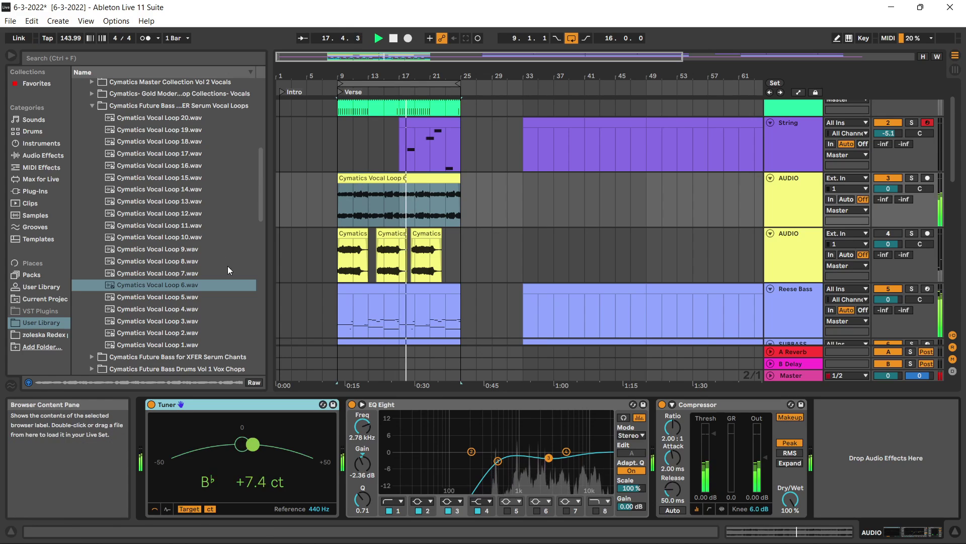
Transpose the Cymatics Vocal Loop 6 clip to -1 semitone and play the Verse again.
key(space)
double_click(363, 179)
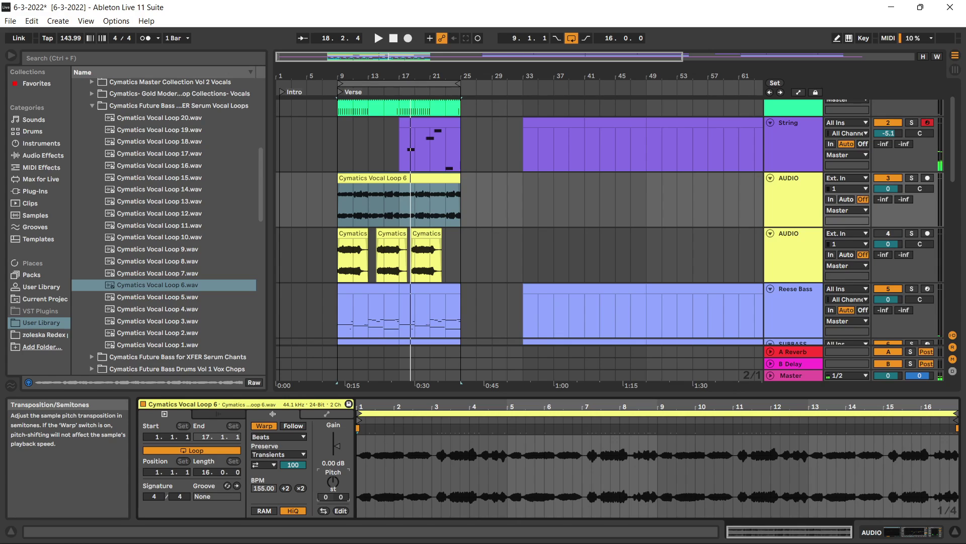
key(space)
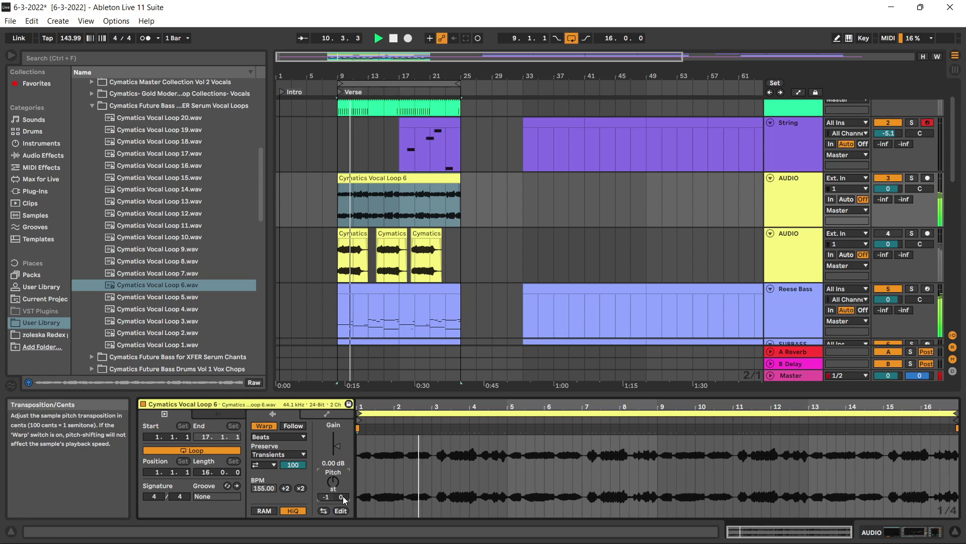
Stop playback and audition the remaining Cymatics Vocal Loops from 5 down to 1.
click(155, 295)
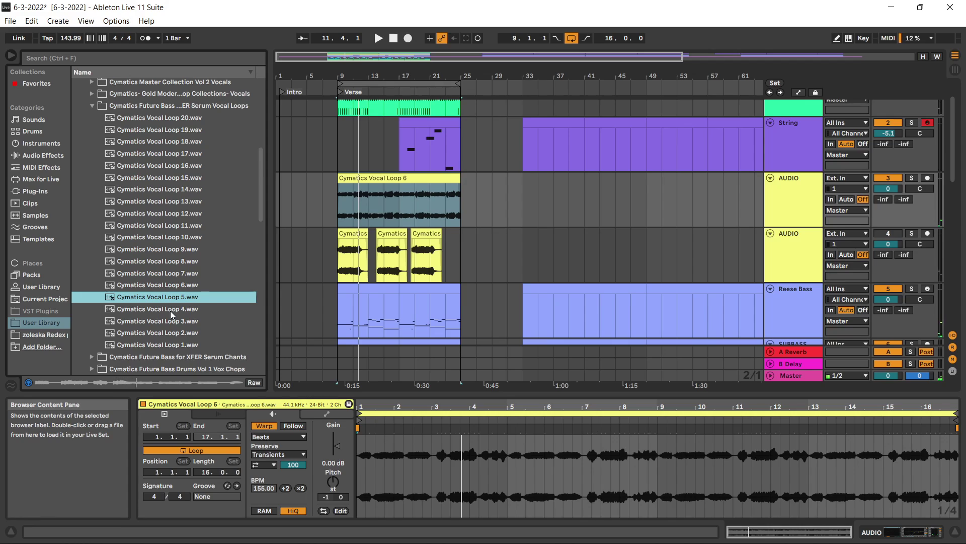
click(170, 310)
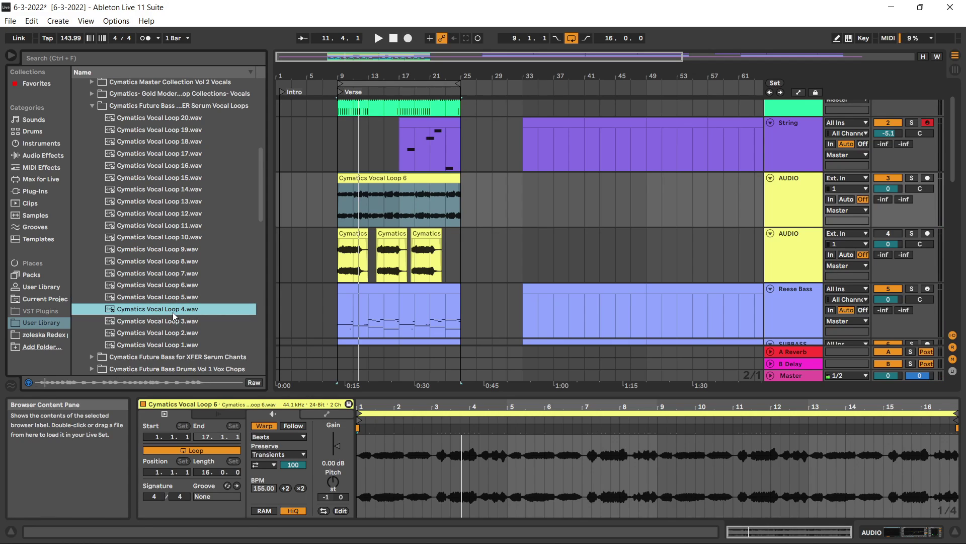
key(Down)
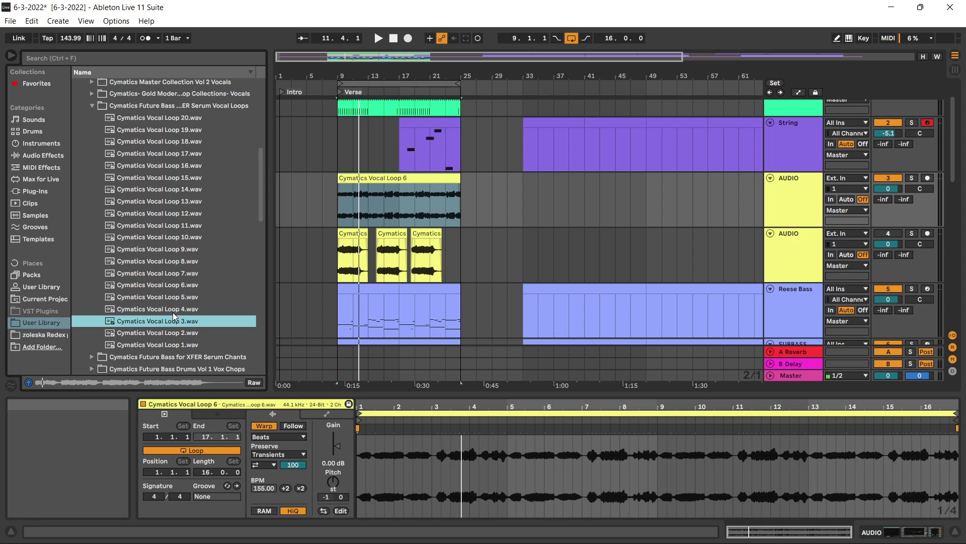
key(Down)
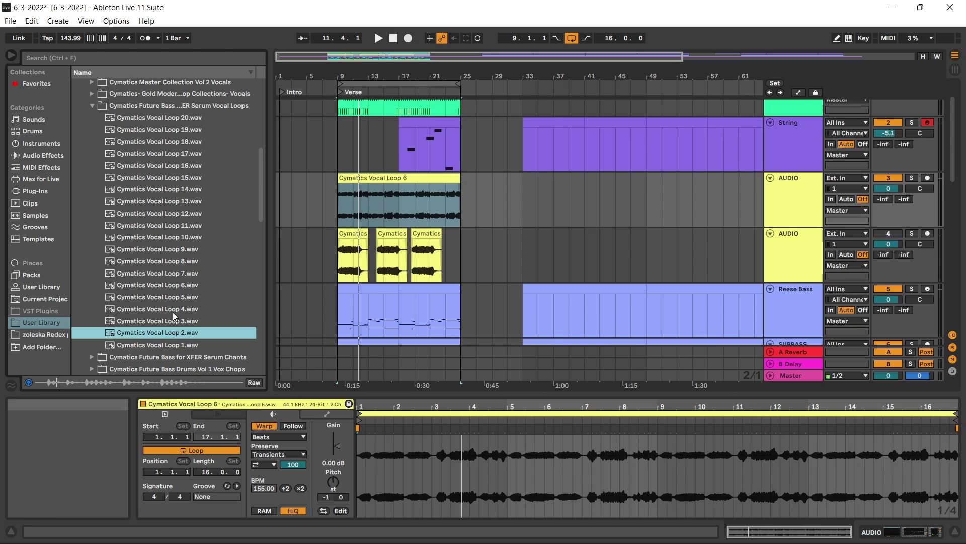
key(Down)
key(Down)
key(Down)
key(Down)
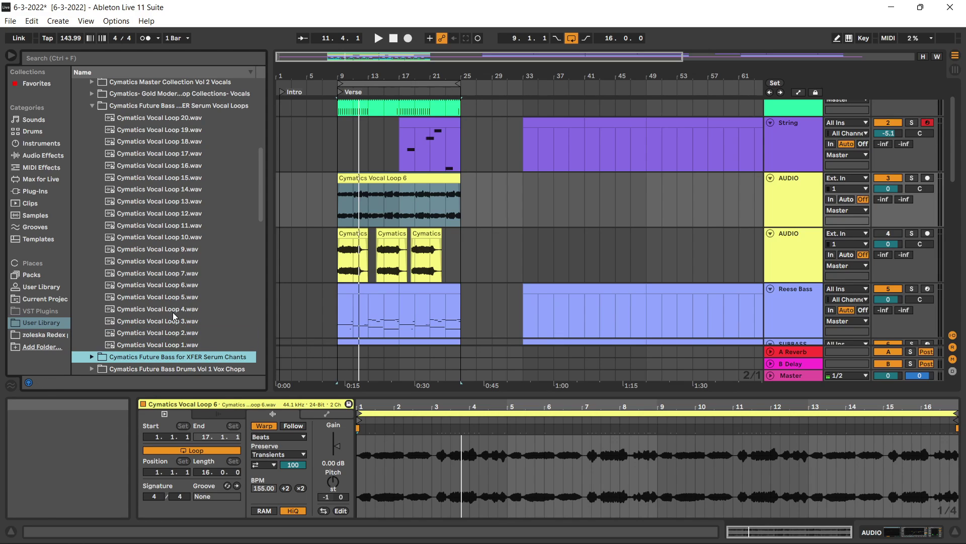
Expand the Cymatics Future Bass Drums Vol 1 Vox Chops folder and audition its samples from 100 down to 086.
key(Up)
key(Right)
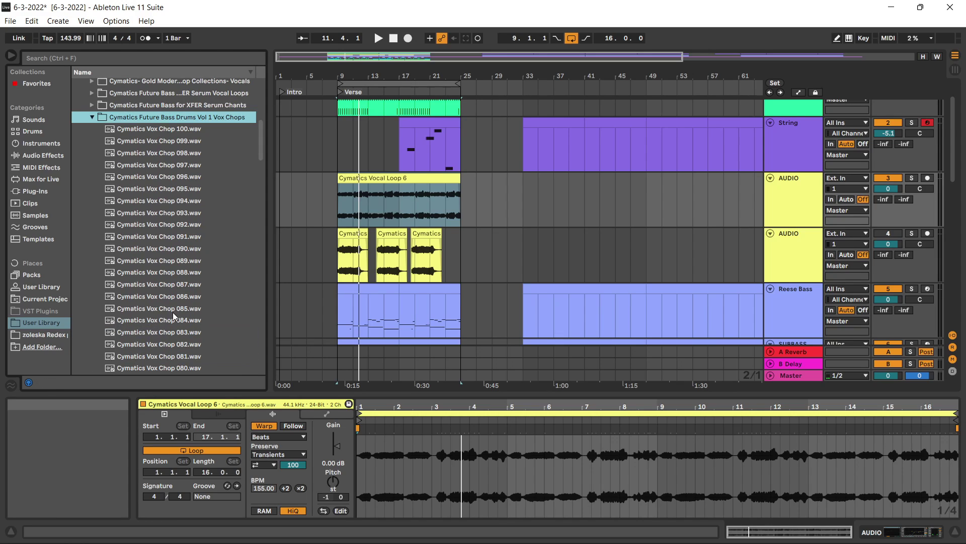
key(Down)
click(162, 142)
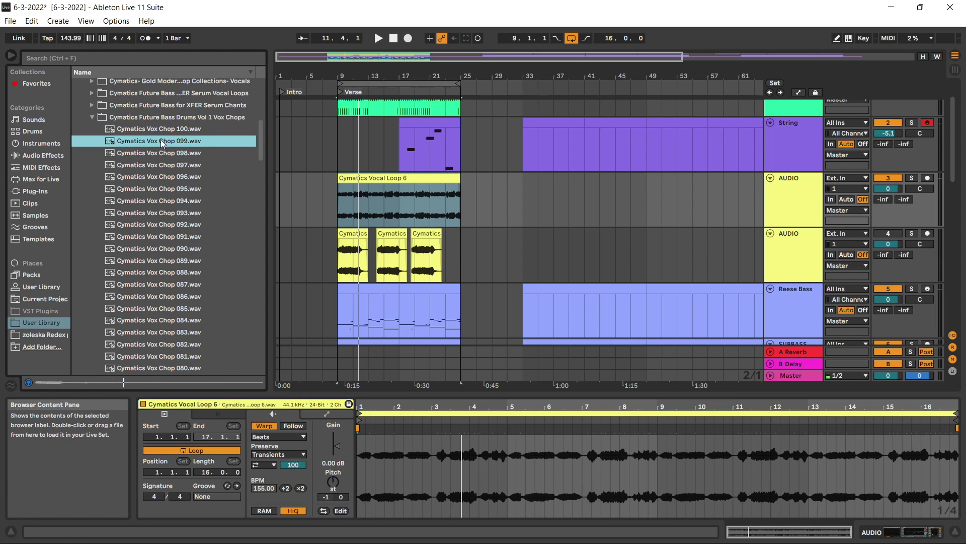
key(Down)
key(Down)
key(Down)
key(Down)
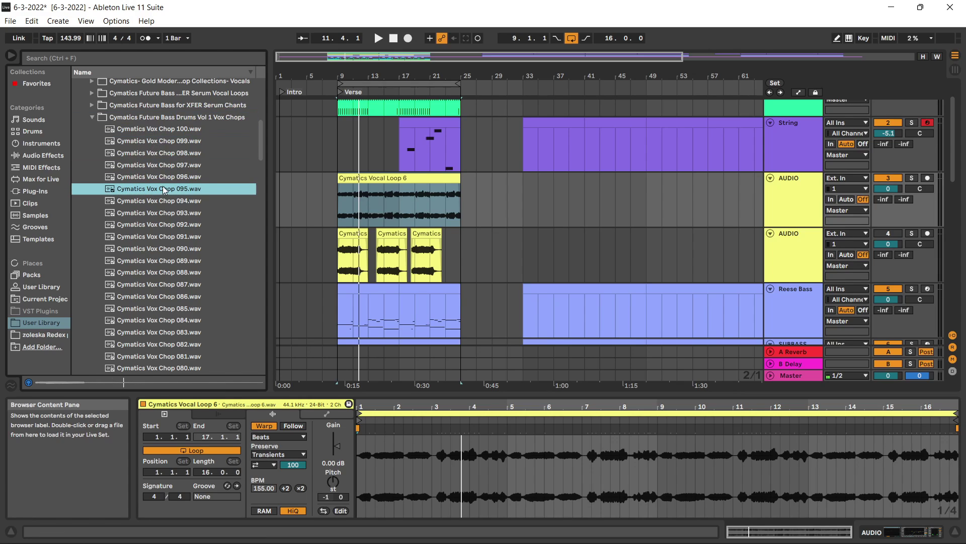
key(Down)
key(Down)
key(Down)
key(Down)
key(Down)
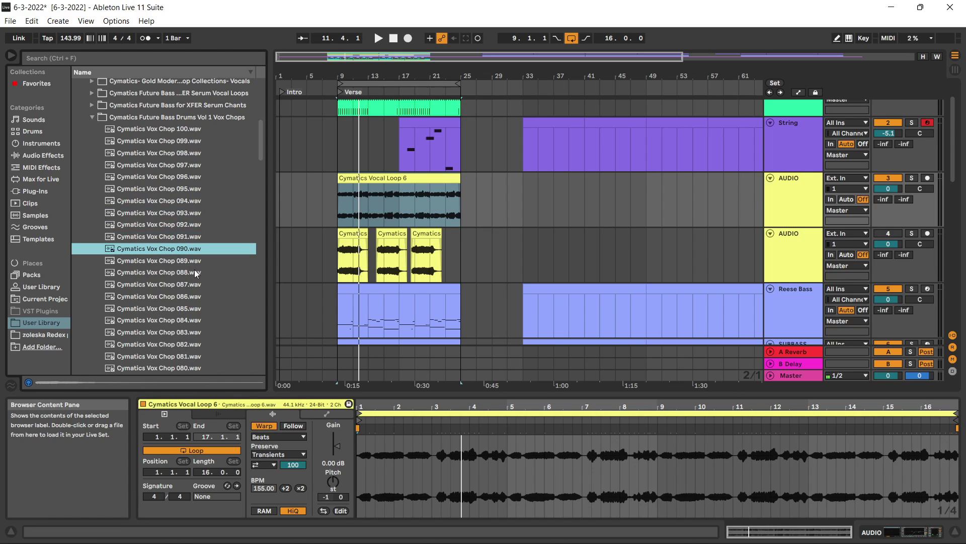
key(Down)
key(Down)
key(Down)
key(Down)
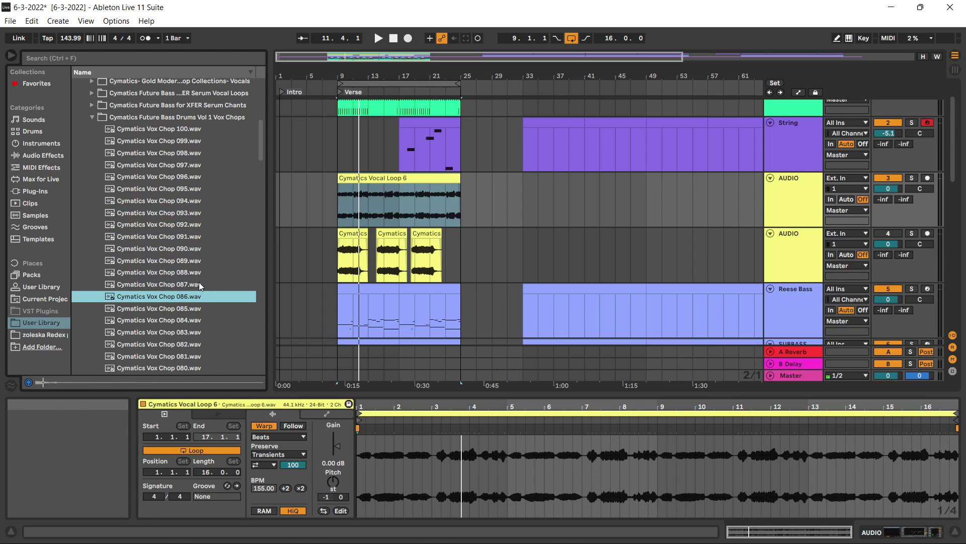
Audition a selection of Cymatics Vox Chops between 076 and 052, including 071 and 057.
scroll(166, 302, down, 5)
click(176, 303)
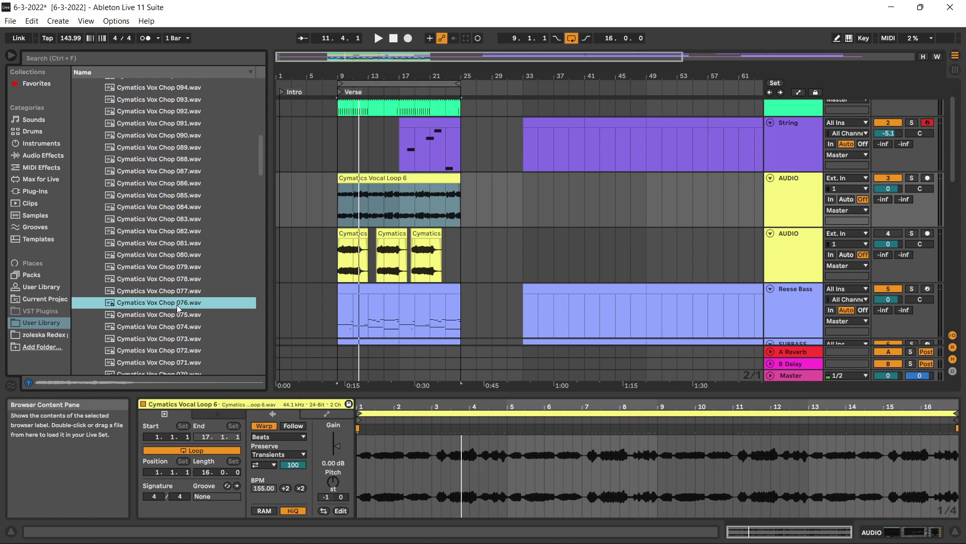
scroll(176, 307, down, 4)
click(167, 308)
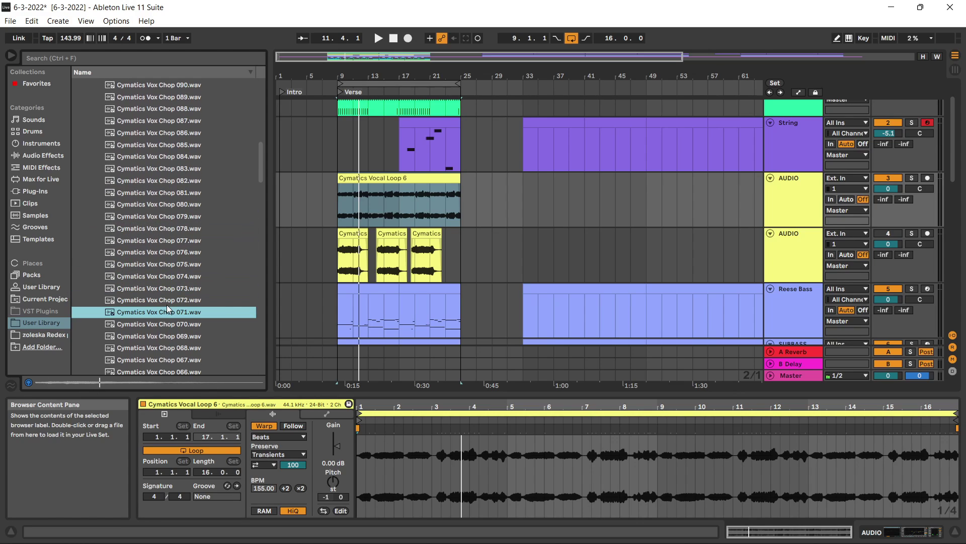
scroll(166, 305, down, 3)
click(162, 308)
scroll(159, 312, down, 10)
click(158, 317)
scroll(157, 318, down, 5)
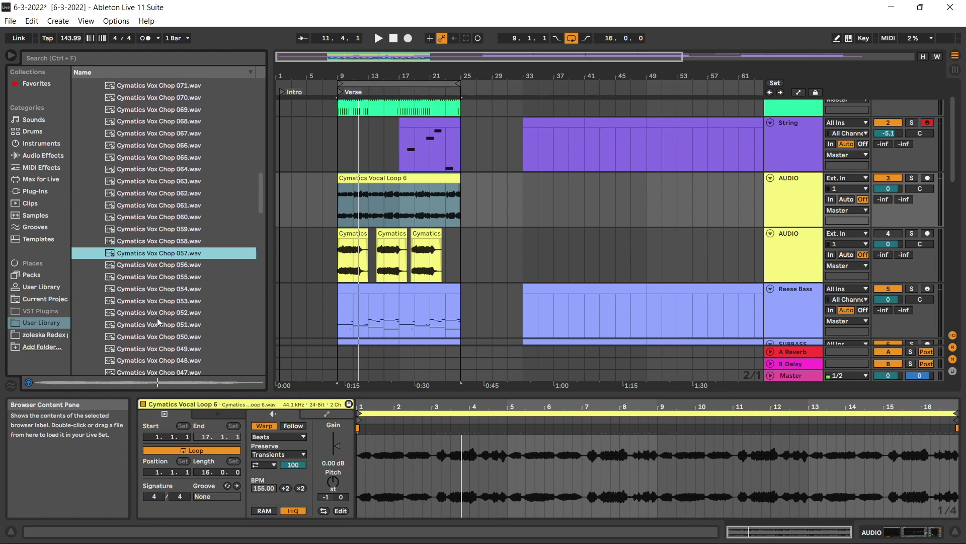
click(159, 316)
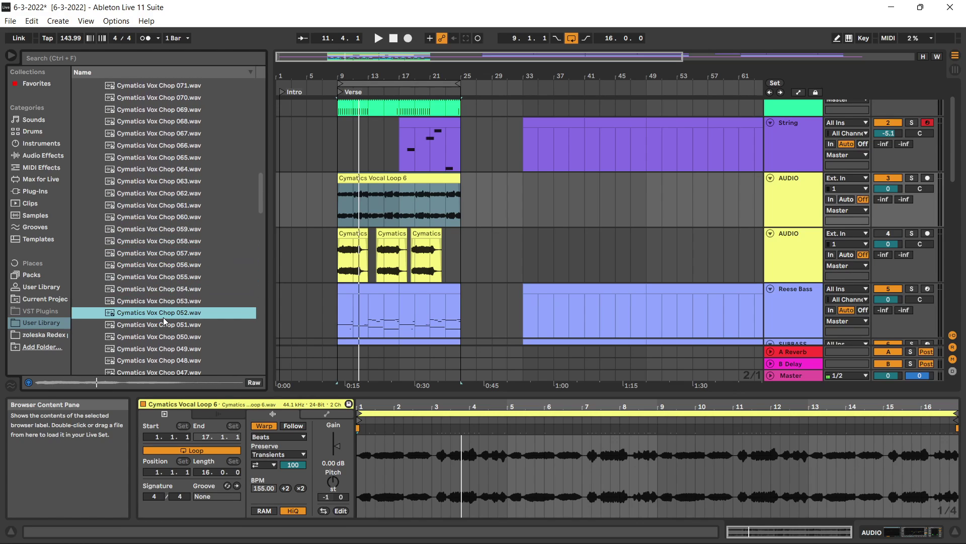
Audition a selection of Cymatics Vox Chops between 043 and 019, including 030 and 022.
scroll(164, 317, down, 9)
click(166, 317)
scroll(168, 320, down, 4)
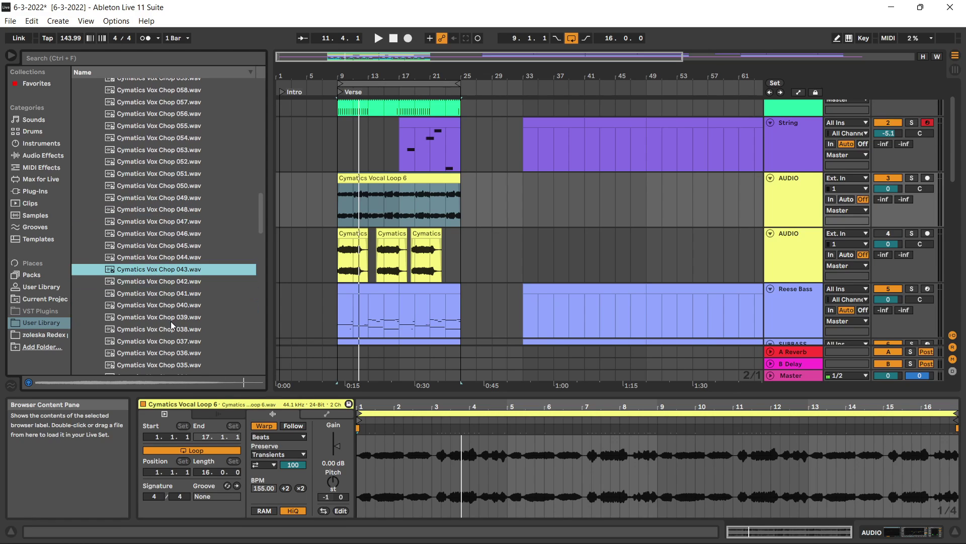
scroll(171, 325, down, 4)
click(171, 324)
scroll(172, 323, down, 3)
click(168, 324)
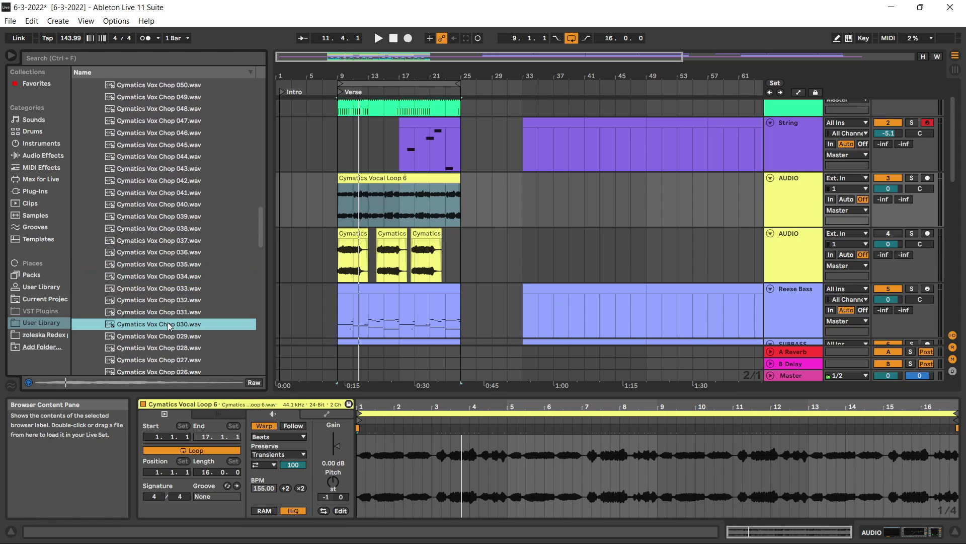
scroll(167, 322, down, 4)
click(170, 321)
scroll(171, 322, down, 4)
click(172, 321)
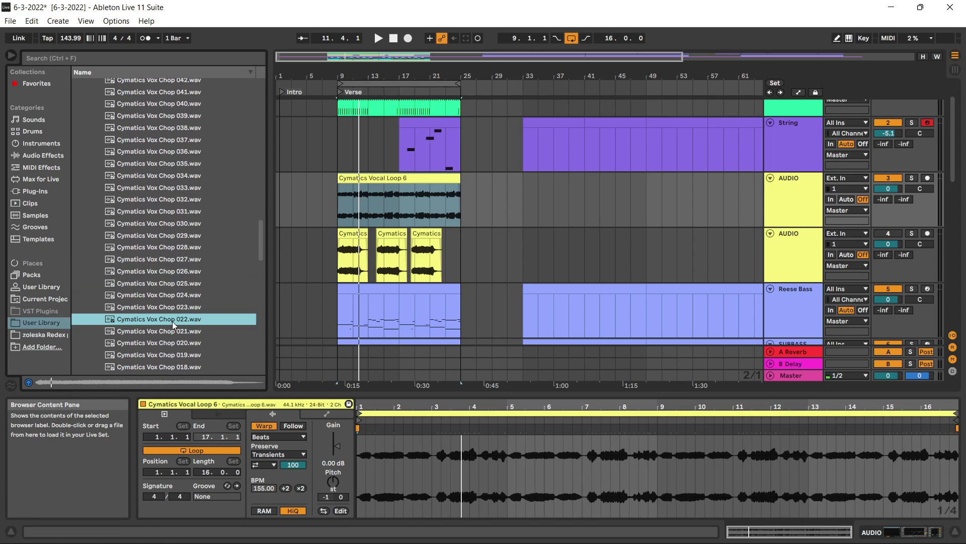
scroll(171, 321, down, 3)
click(171, 321)
scroll(171, 319, down, 15)
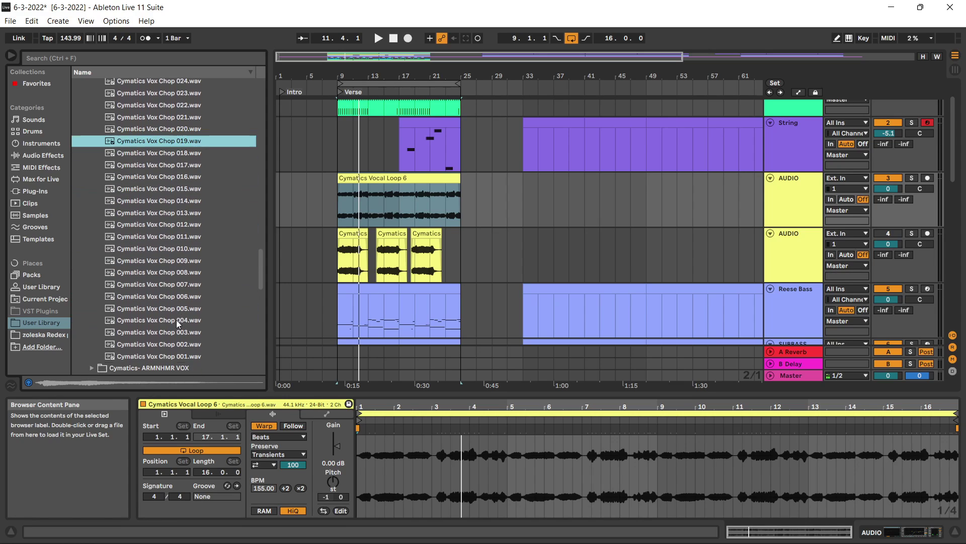
Finish browsing the Vox Chops and expand the Cymatics- ARMNHMR VOX folder.
scroll(176, 319, down, 4)
click(161, 295)
click(92, 317)
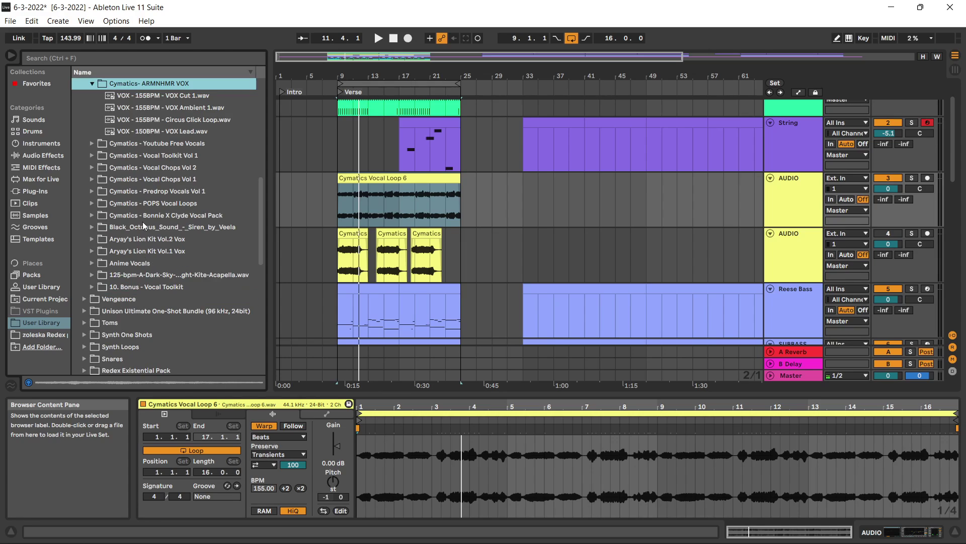
Audition the ARMNHMR VOX Ambient 1 sample, then two samples from the Words folder of Cymatics - Youtube Free Vocals.
click(135, 109)
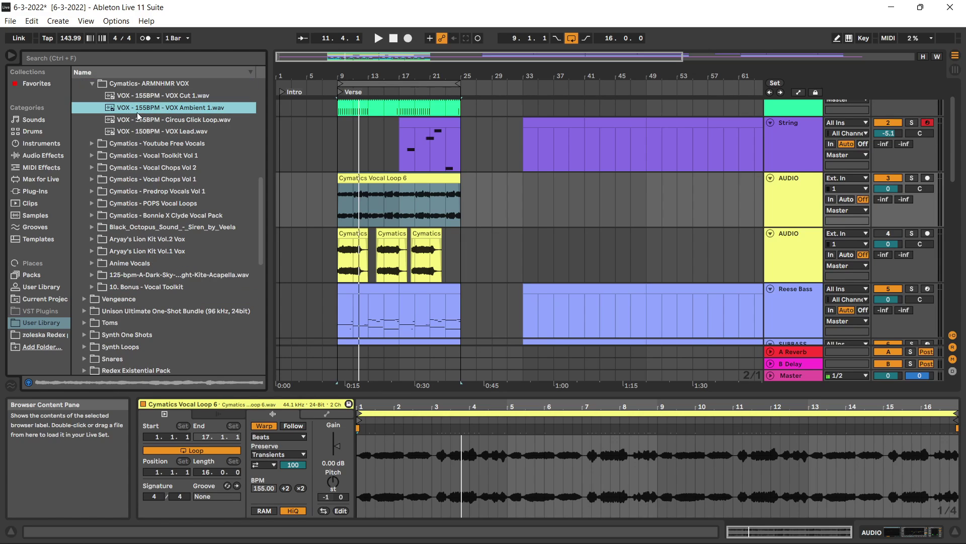
click(89, 143)
click(103, 107)
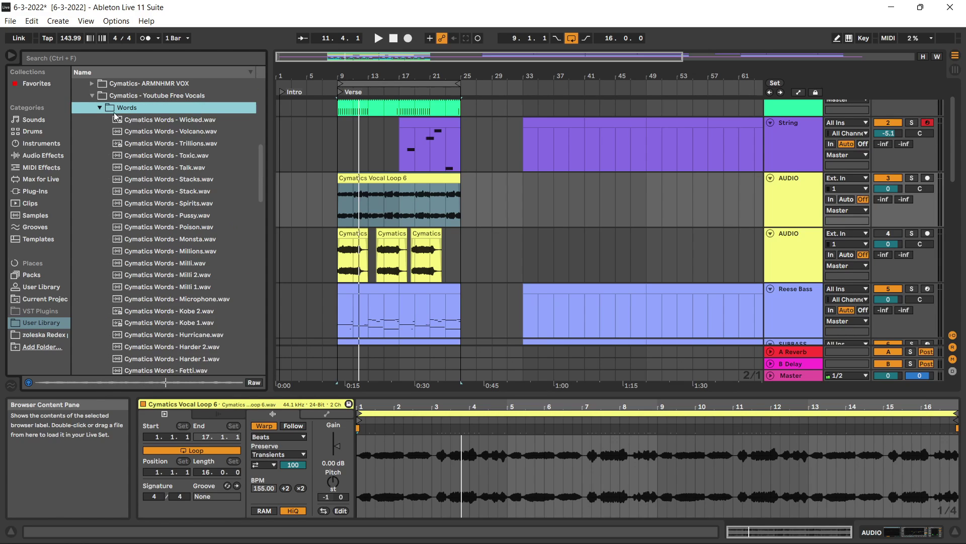
click(124, 123)
click(146, 155)
click(102, 109)
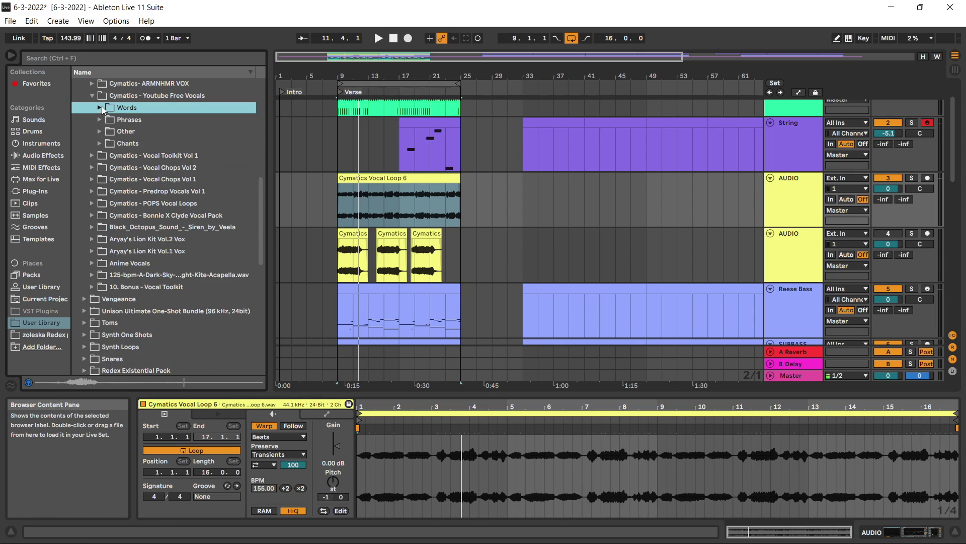
Audition Yo Yo and Yall Trippin 2 from the Phrases folder of Youtube Free Vocals, then collapse that folder.
click(100, 121)
click(134, 143)
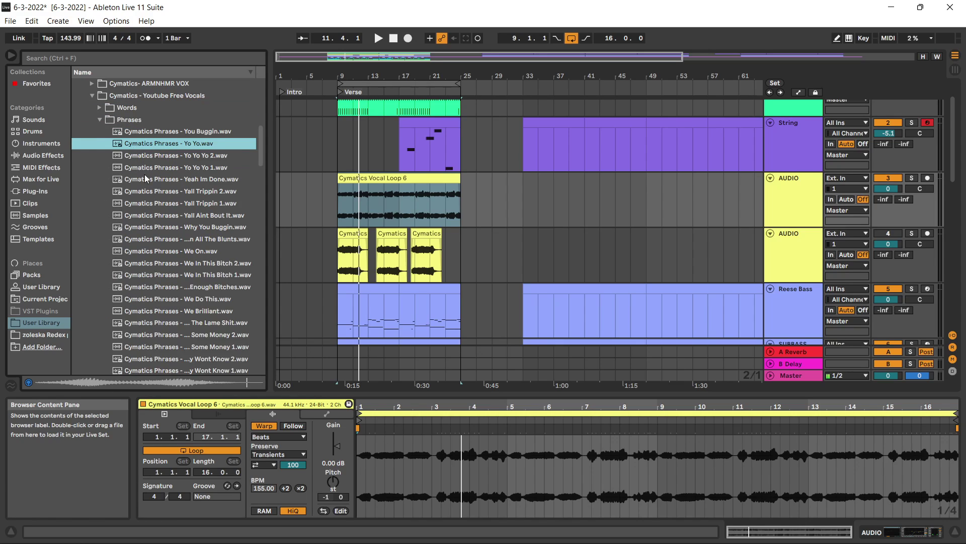
click(143, 191)
click(100, 121)
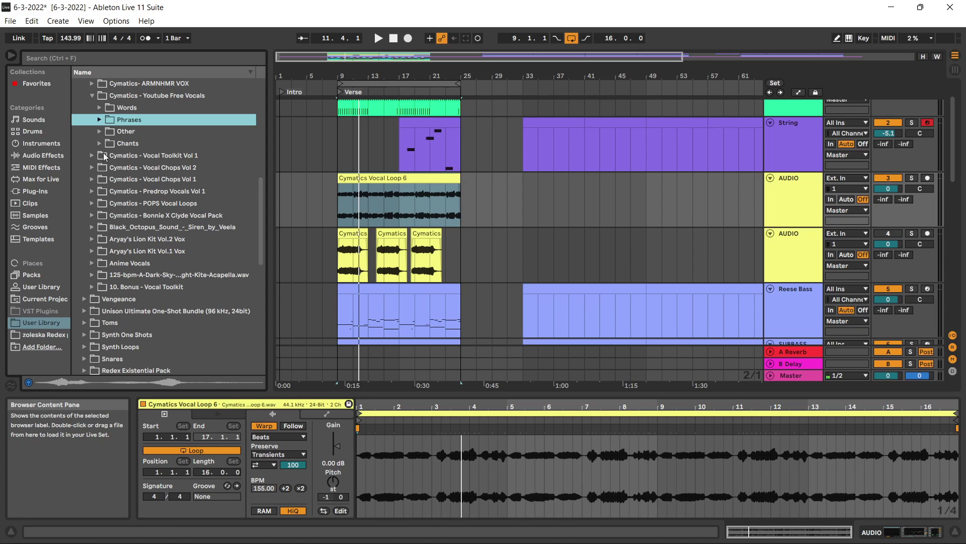
Audition the first 180 BPM sample in the Predrop (BPM) folder of Cymatics - Vocal Toolkit Vol 1, then collapse the Predrop folder.
click(98, 156)
click(100, 120)
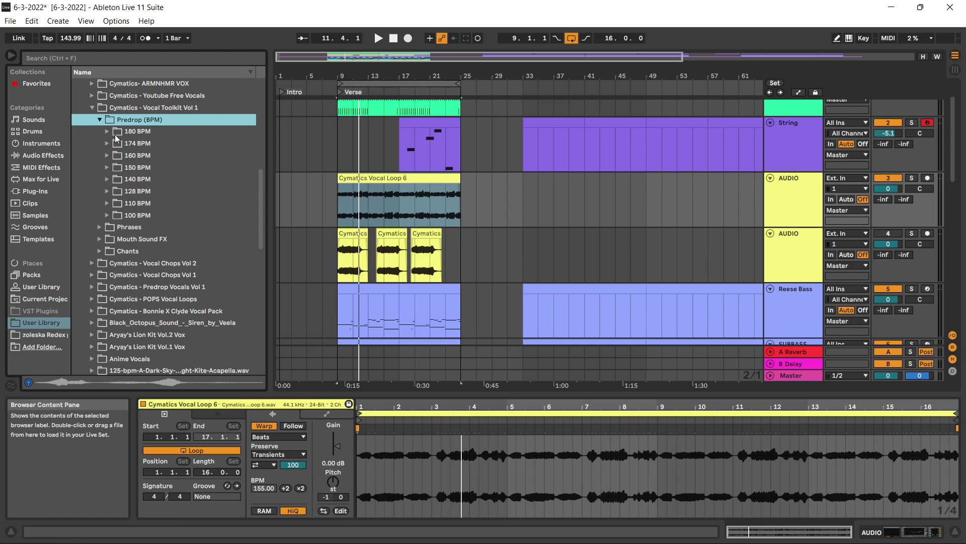
click(107, 134)
click(124, 139)
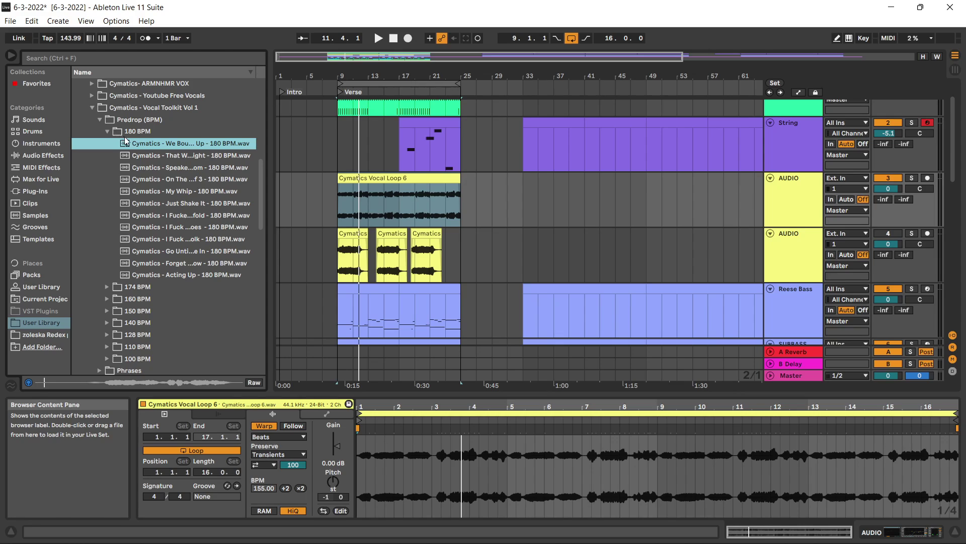
click(108, 130)
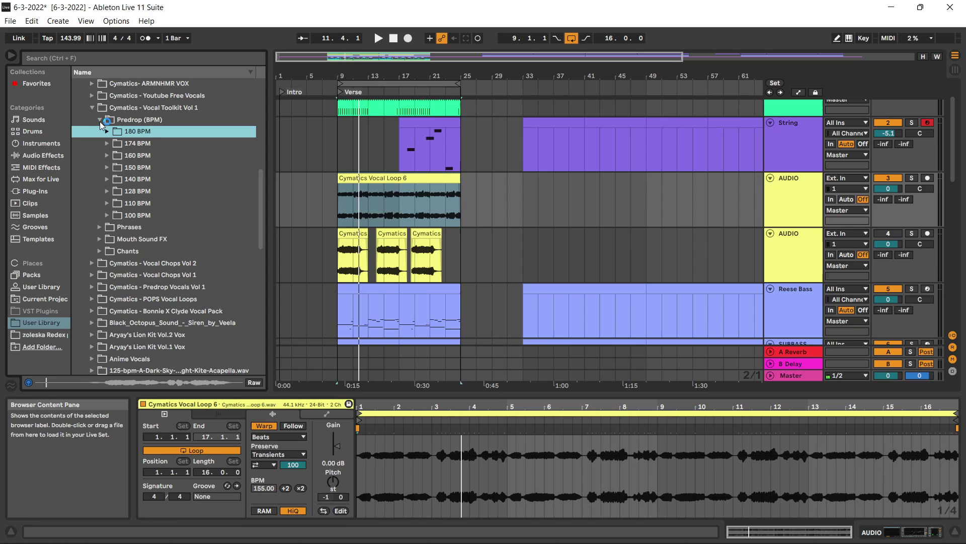
click(100, 122)
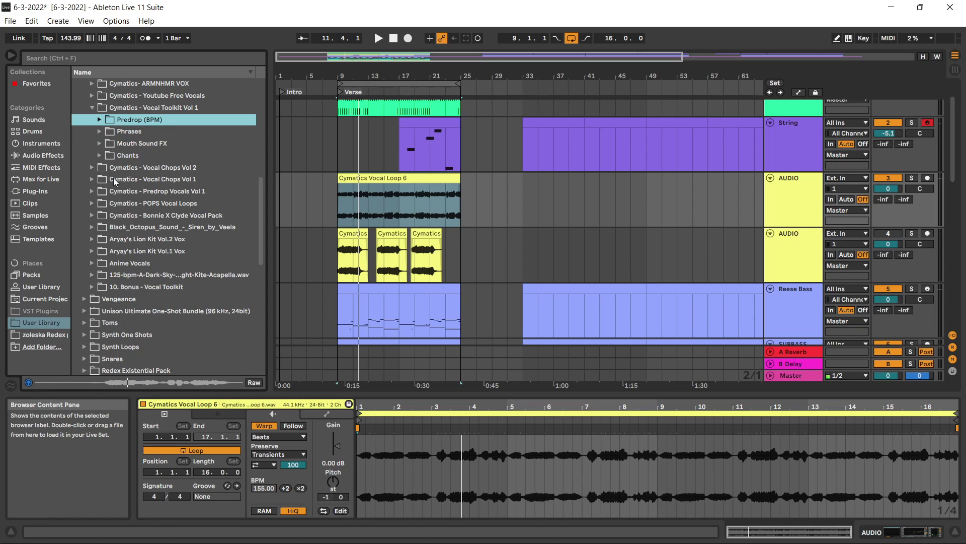
Expand Cymatics - Vocal Chops Vol 2 and audition Vocal Loops 25, 21, 23, 19 and 18.
click(129, 169)
click(144, 132)
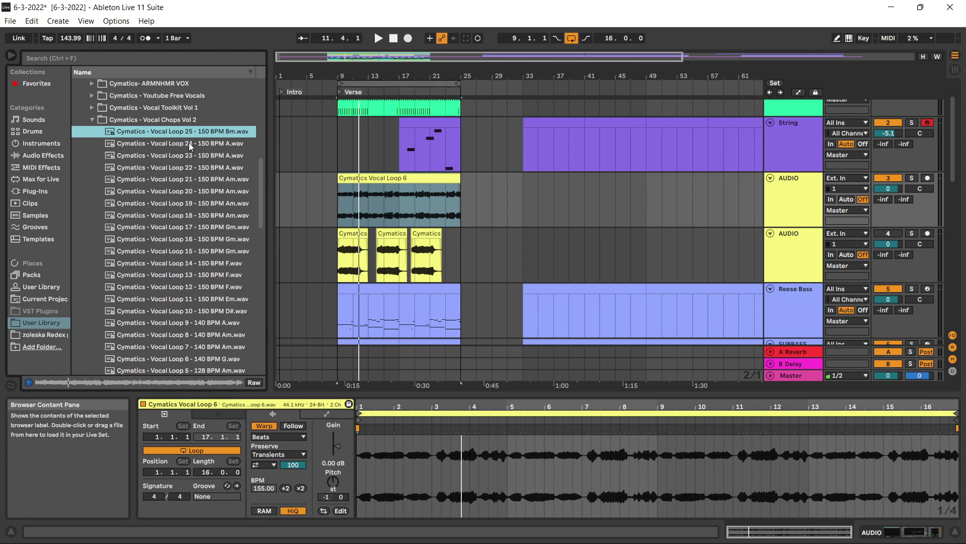
click(202, 179)
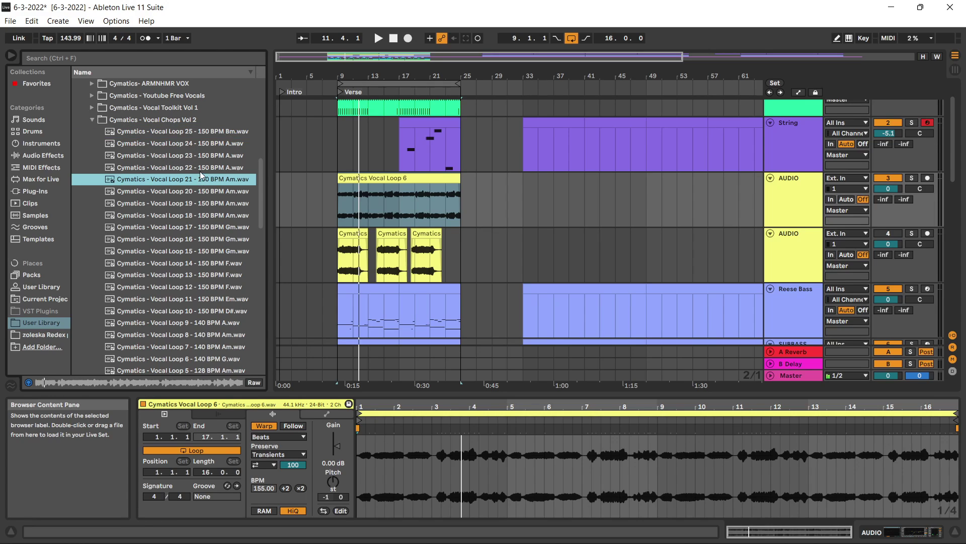
click(195, 159)
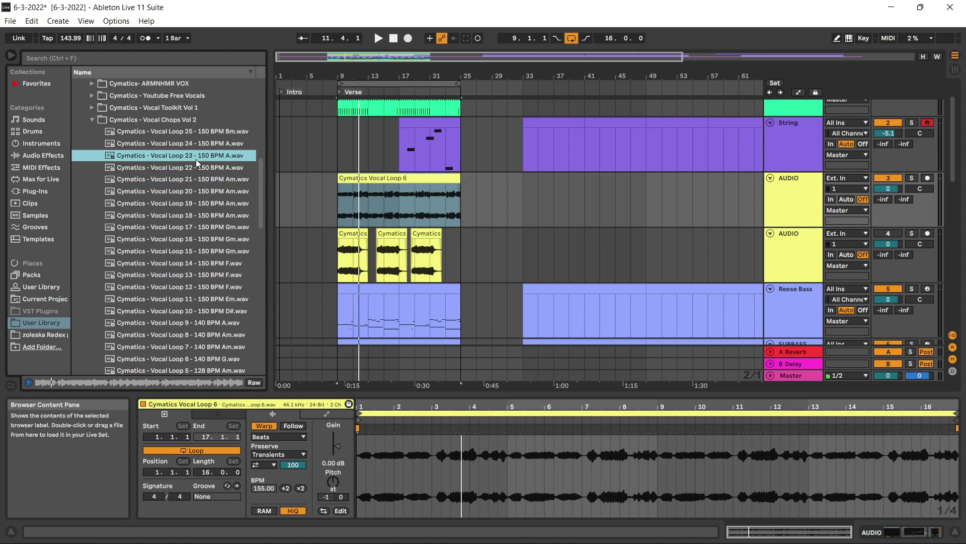
click(213, 203)
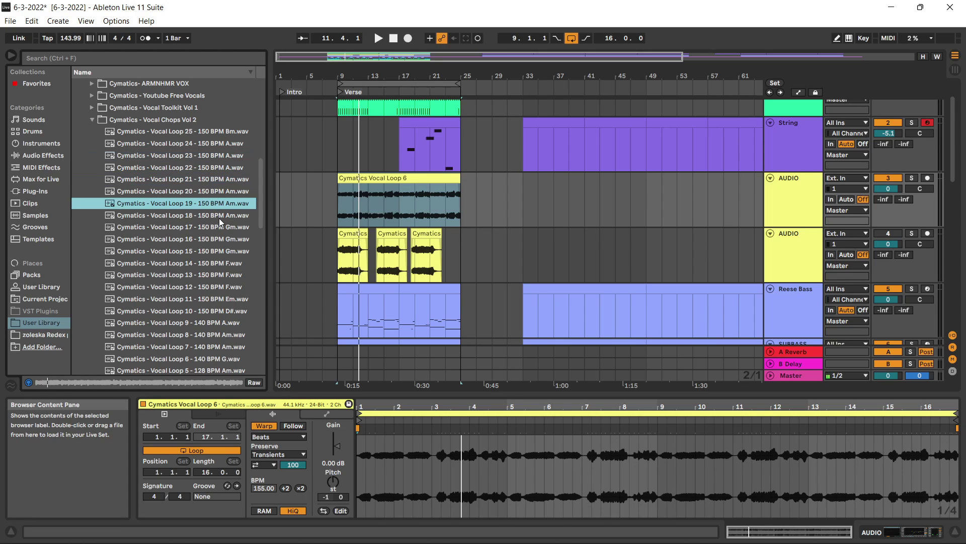
click(221, 215)
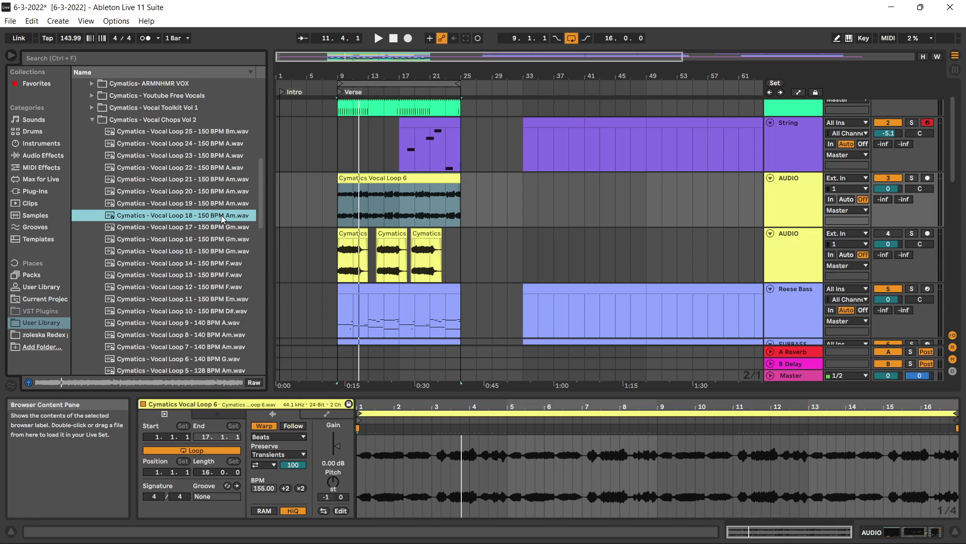
Audition Vocal Loops 14, 9 and 11 from Cymatics - Vocal Chops Vol 2.
click(222, 264)
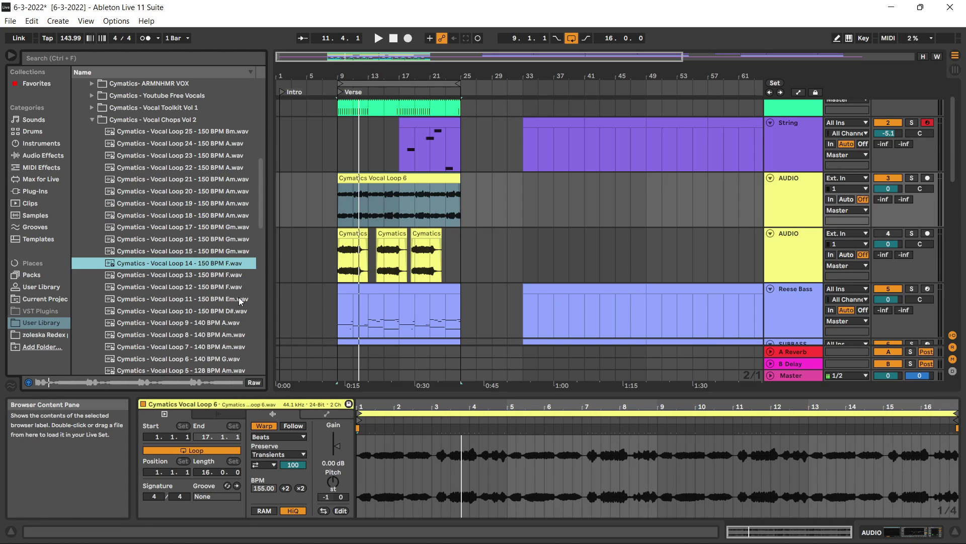
scroll(241, 304, down, 1)
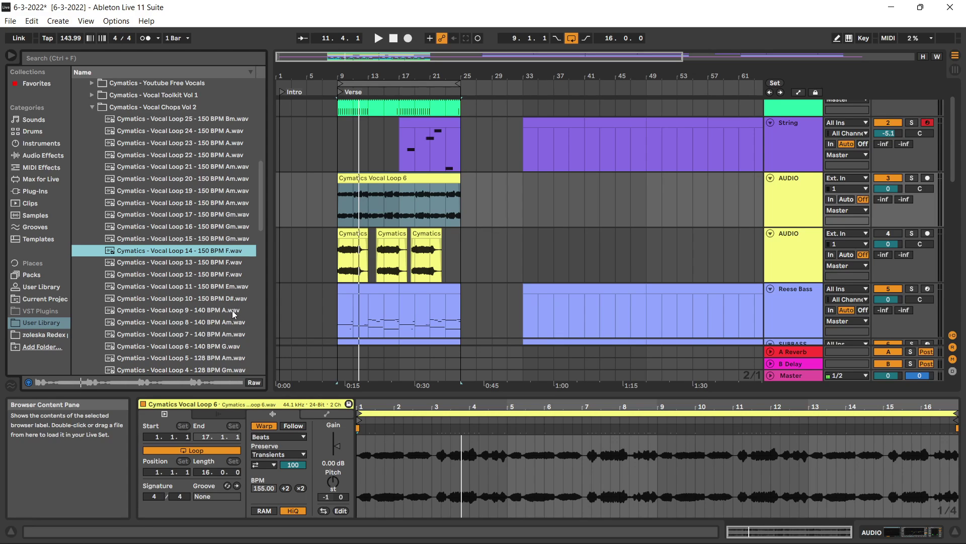
click(233, 311)
scroll(188, 339, down, 4)
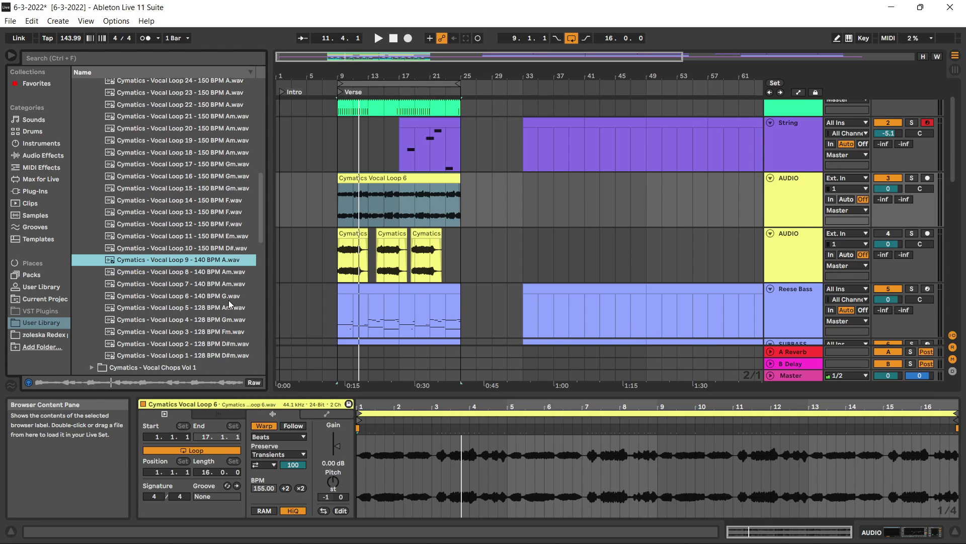
click(203, 237)
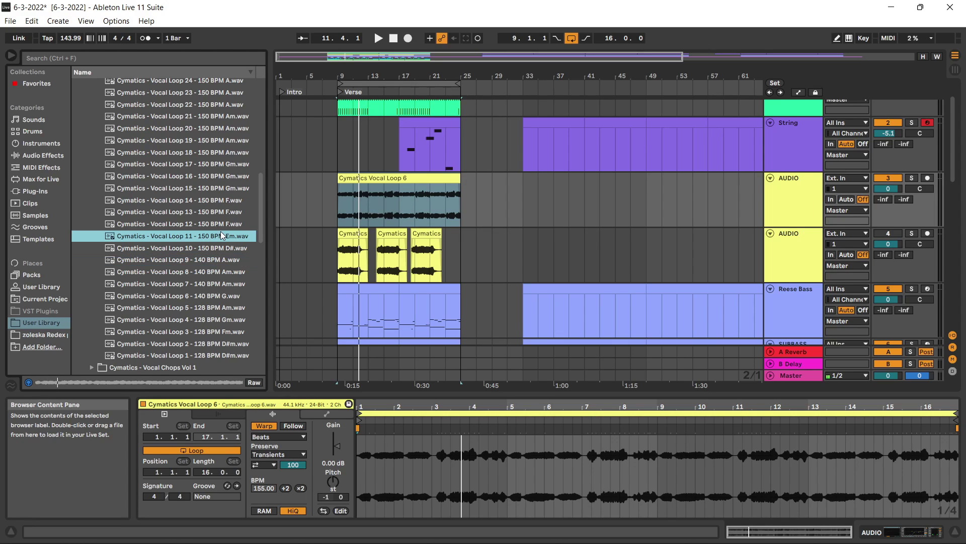
Replace Cymatics Vocal Loop 6 on the upper AUDIO track with Vocal Loop 11 - 150 BPM Em at bar 9 and play the Verse.
click(382, 178)
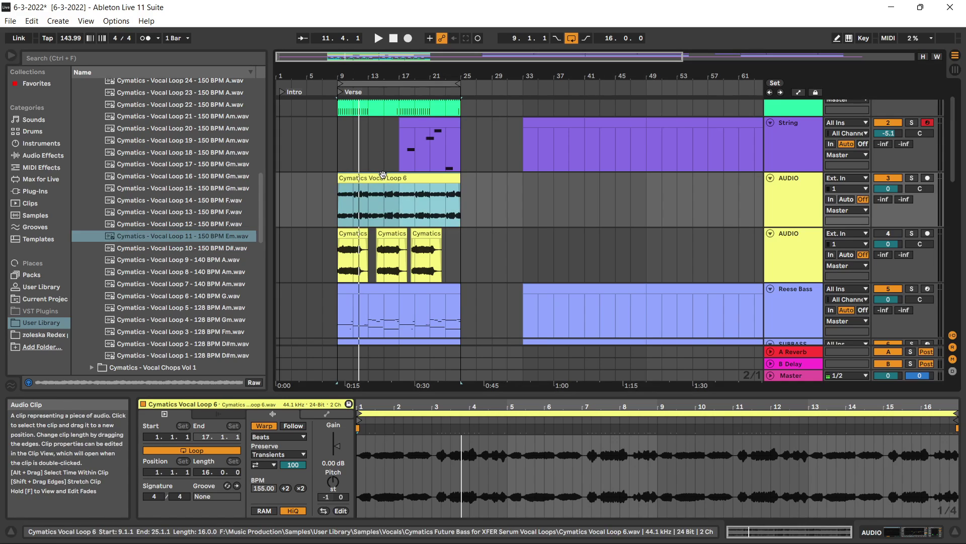
key(Delete)
drag(217, 234, 341, 204)
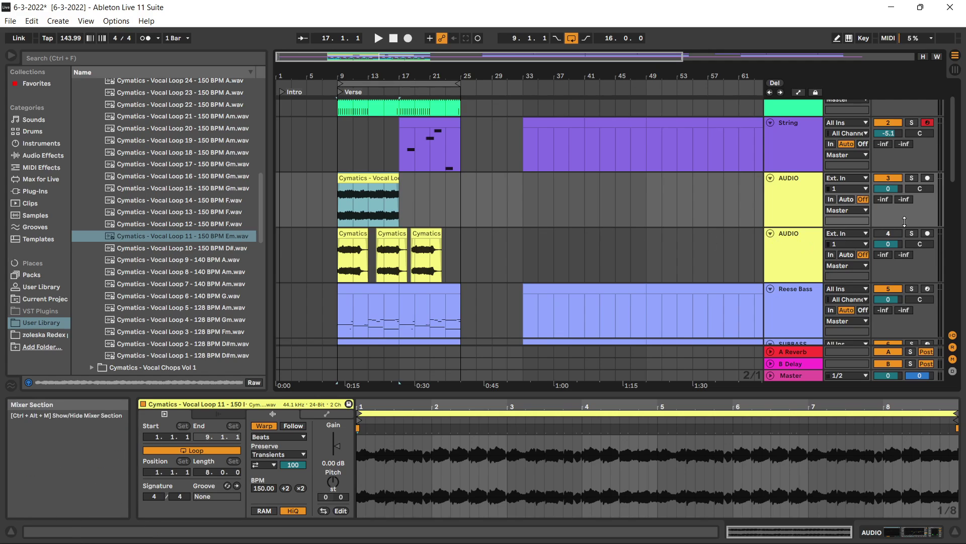
key(space)
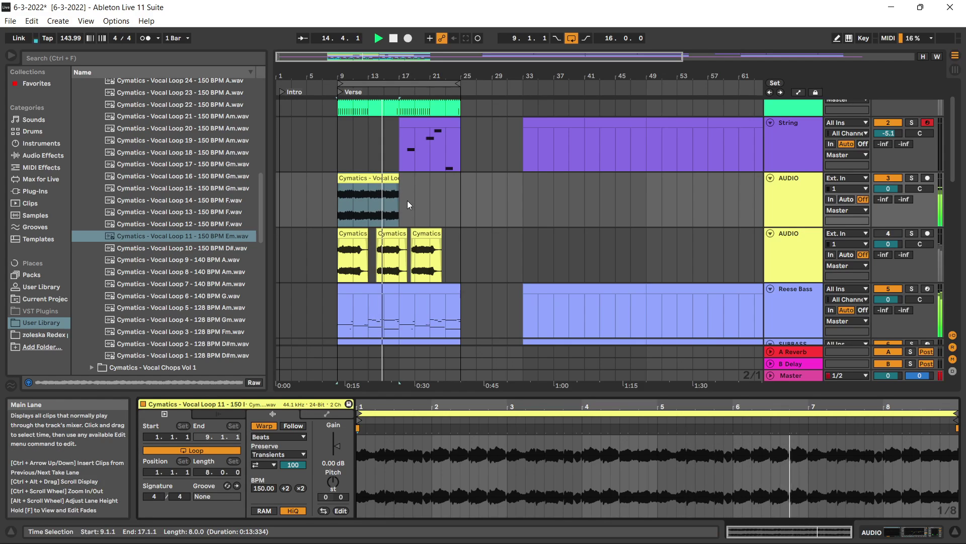
Shorten the arrangement loop to the 8 bars from 9 to 17 and transpose the Vocal Loop 11 clip to +2 semitones.
click(454, 82)
drag(454, 82, 399, 82)
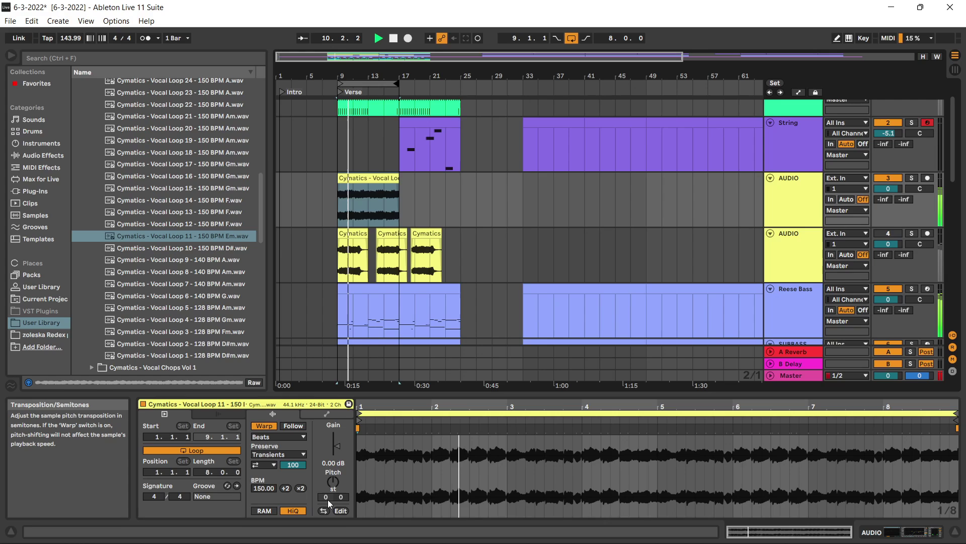
drag(327, 498, 327, 490)
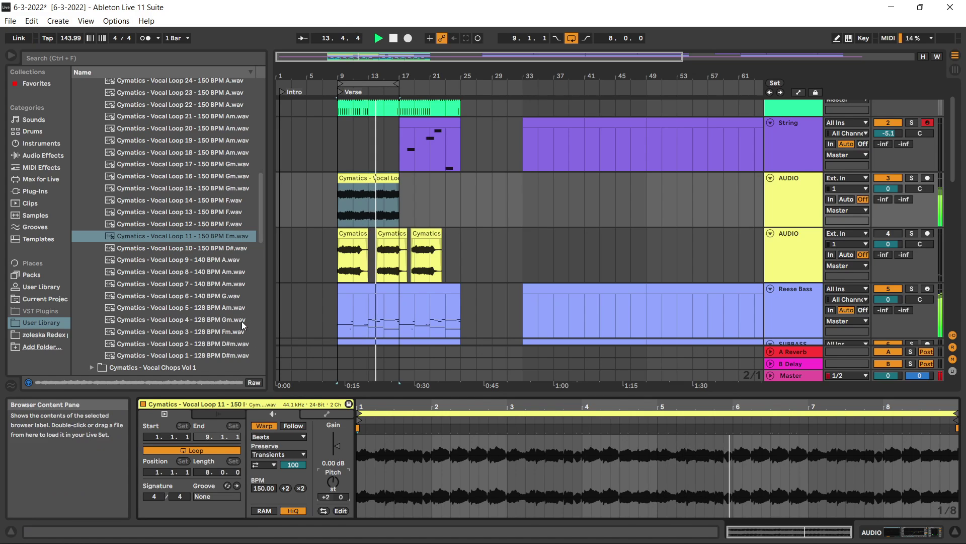
Replace the Vocal Loop 11 clip with Vocal Loop 9 - 140 BPM A and play it transposed to +2 semitones and back at 0.
click(219, 260)
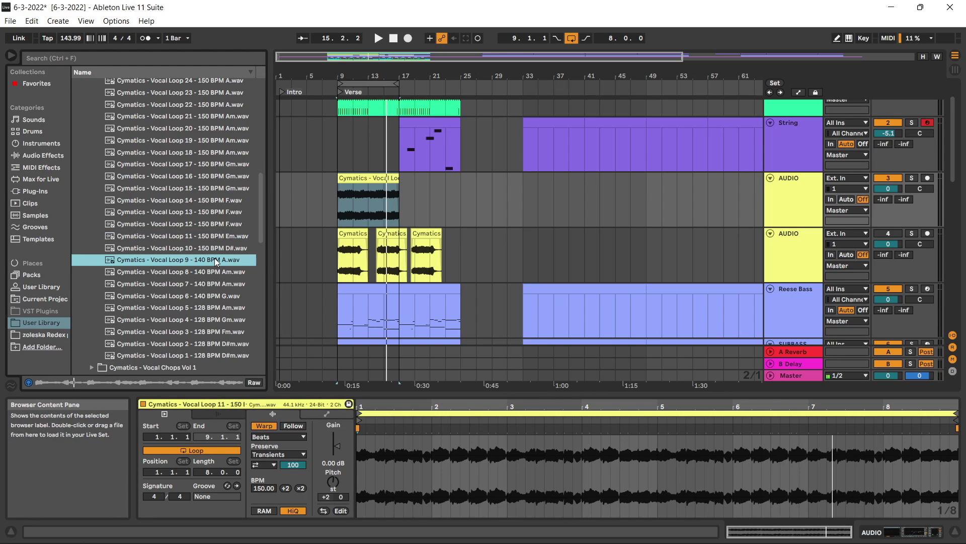
drag(217, 258, 352, 201)
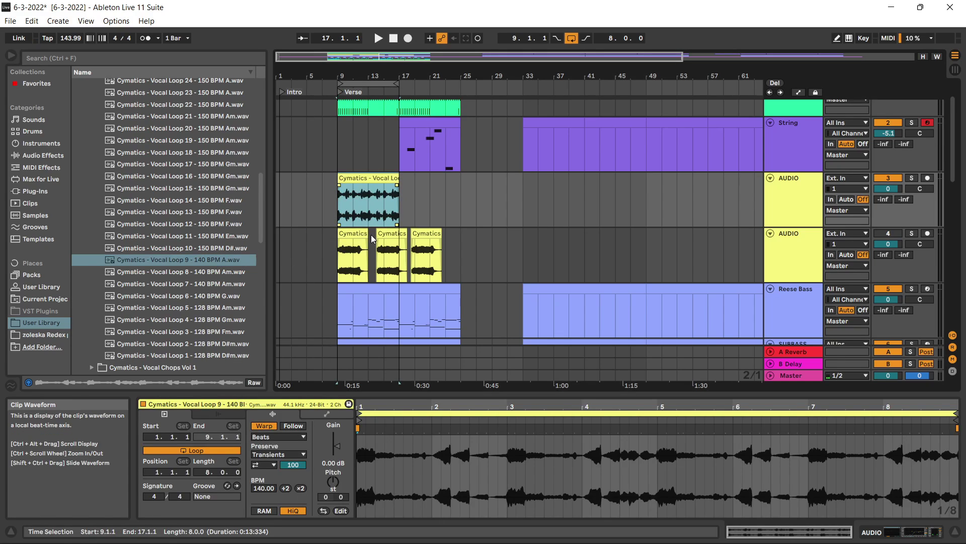
drag(327, 496, 327, 492)
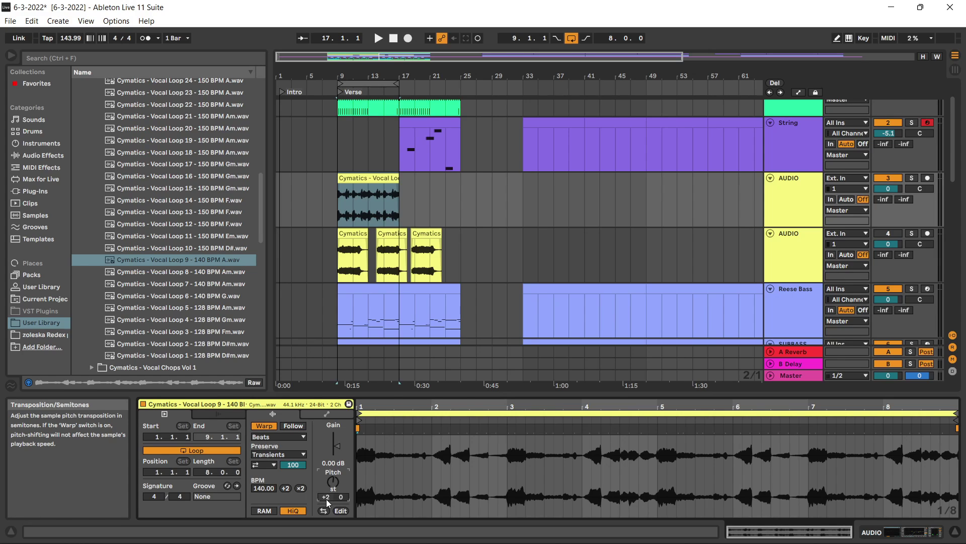
key(space)
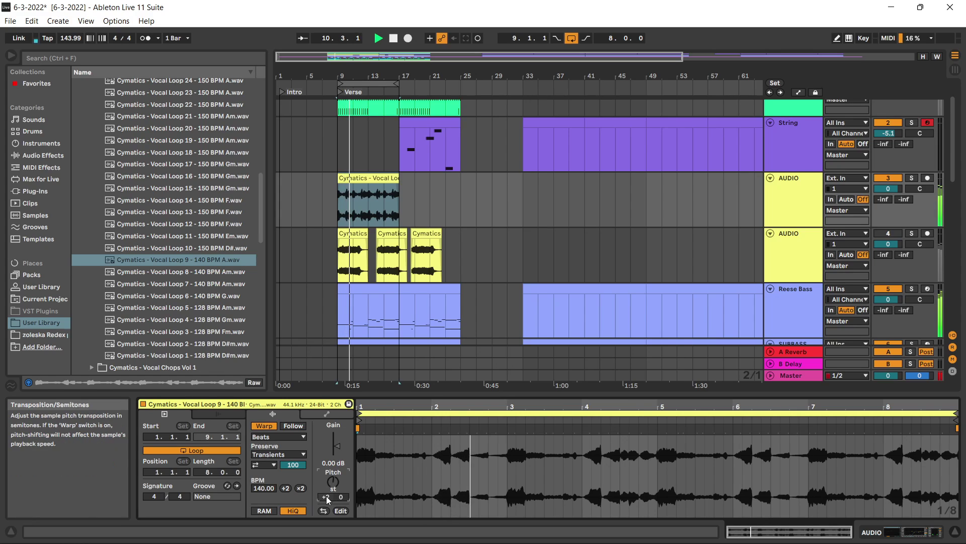
drag(327, 496, 326, 505)
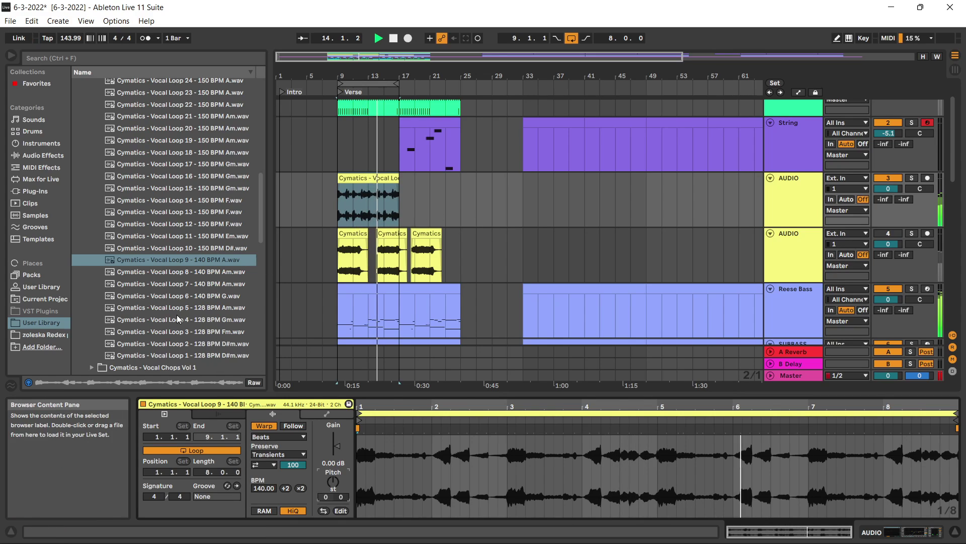
key(space)
Audition Vocal Loops 14 and 13 from Vocal Chops Vol 2, then Vocal Loop 50 from Cymatics - Vocal Chops Vol 1.
click(190, 200)
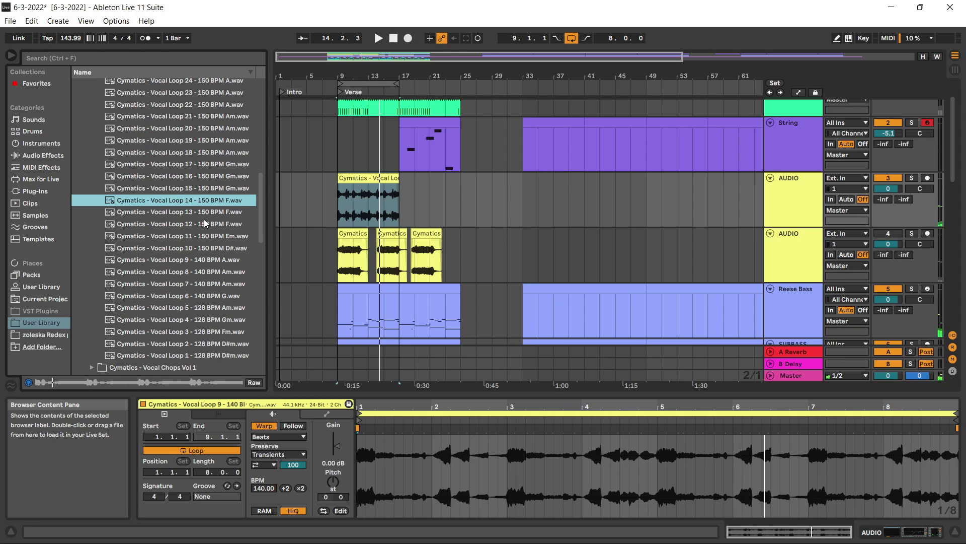
click(213, 211)
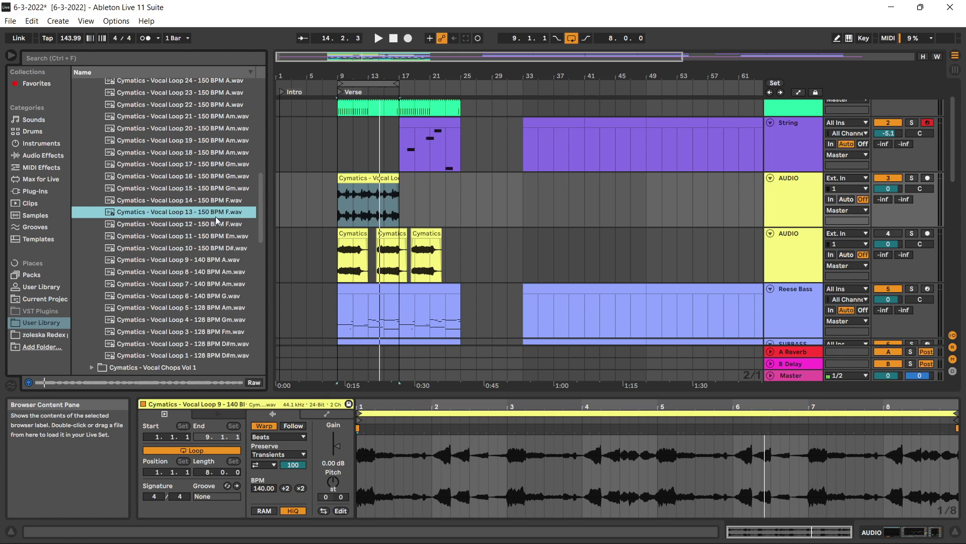
scroll(215, 216, down, 3)
scroll(151, 279, down, 2)
click(91, 280)
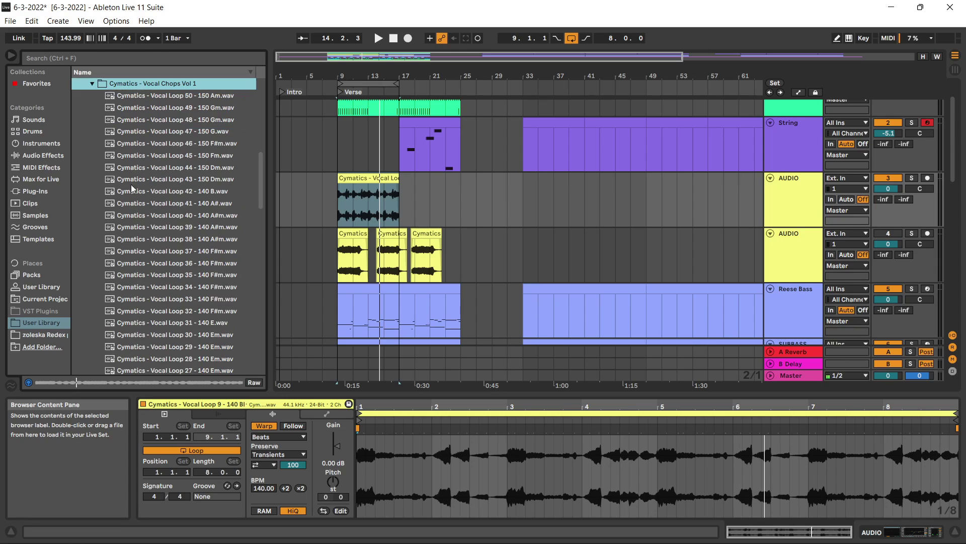
click(168, 96)
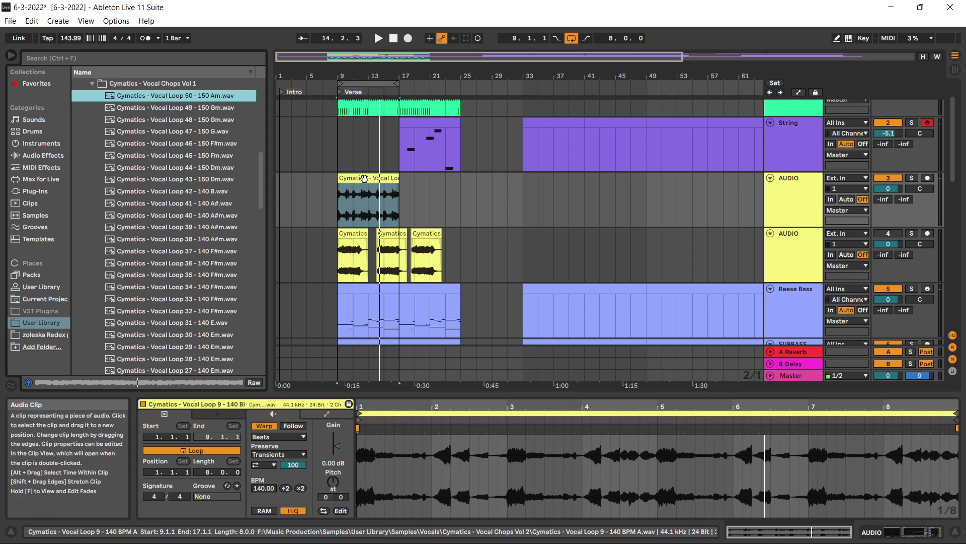
Delete the Vocal Loop 9 clip from the upper AUDIO track and audition Vocal Loops 49, 48 and 47 from Vocal Chops Vol 1.
key(Delete)
click(202, 108)
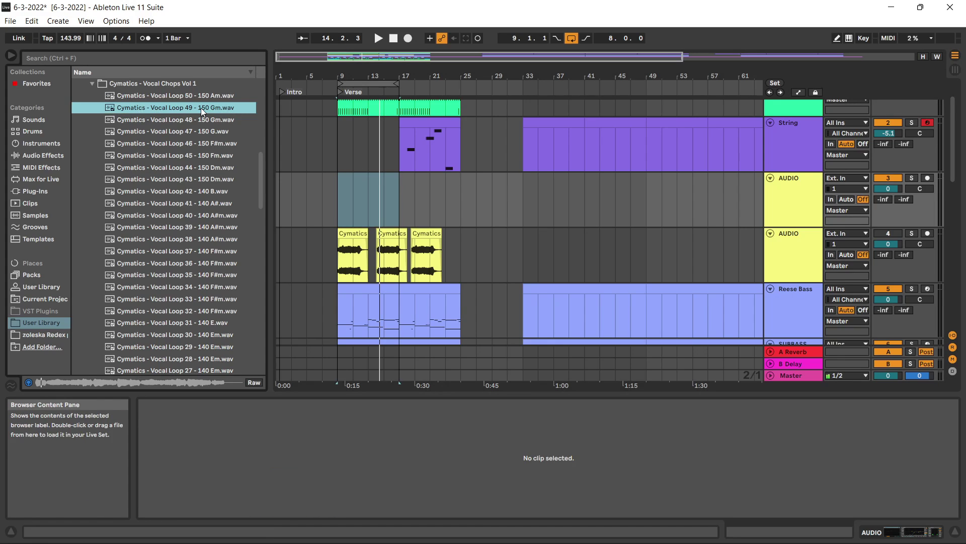
click(224, 119)
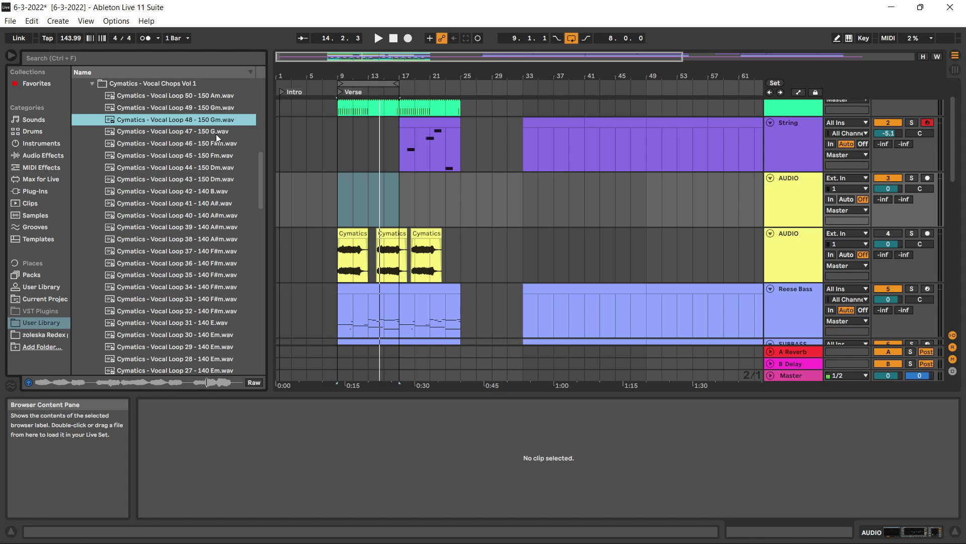
click(215, 132)
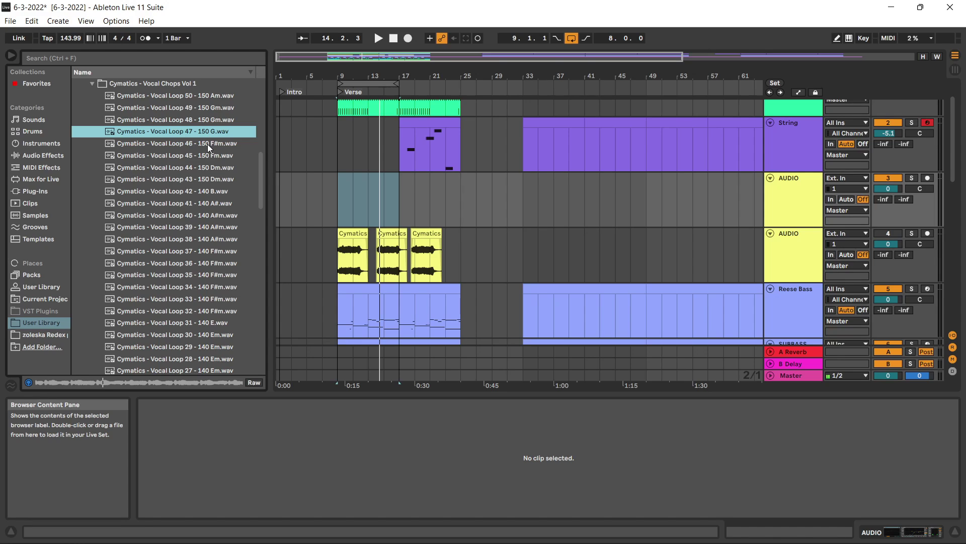
Audition Vocal Loops 46, 45, 44 and 43 from Cymatics - Vocal Chops Vol 1.
click(207, 143)
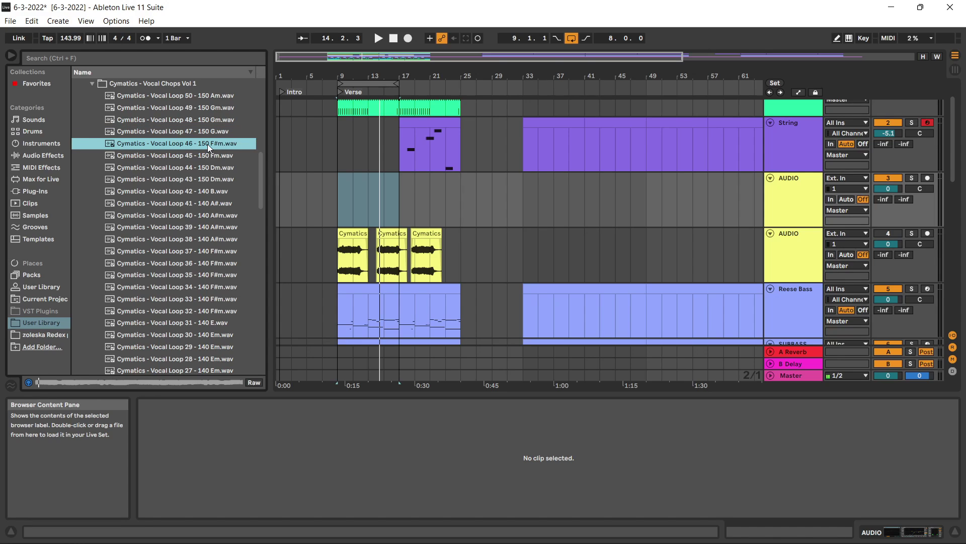
click(195, 157)
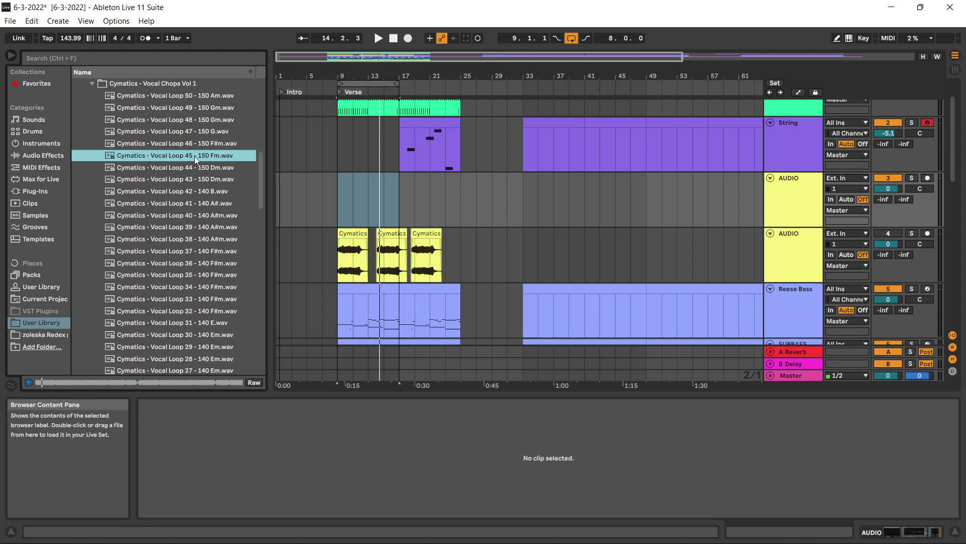
click(205, 169)
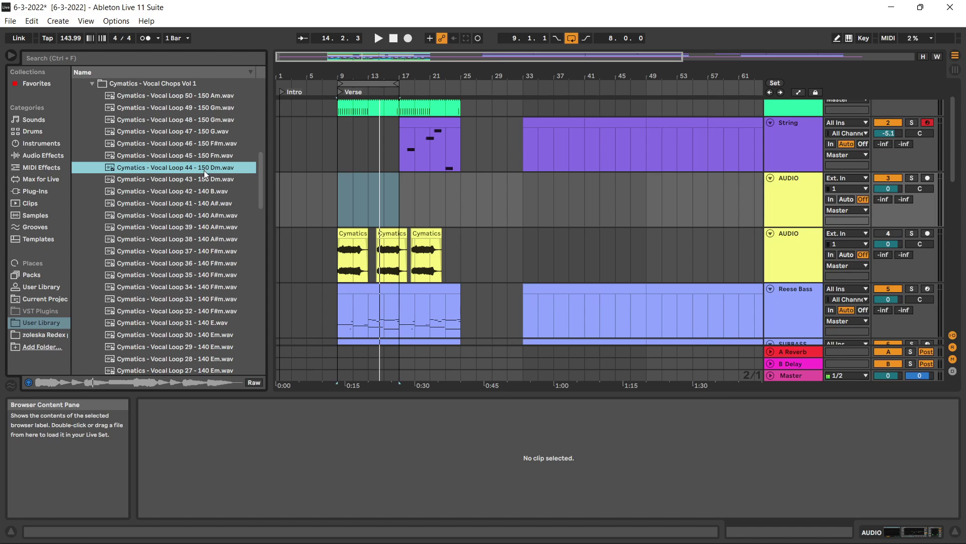
click(204, 180)
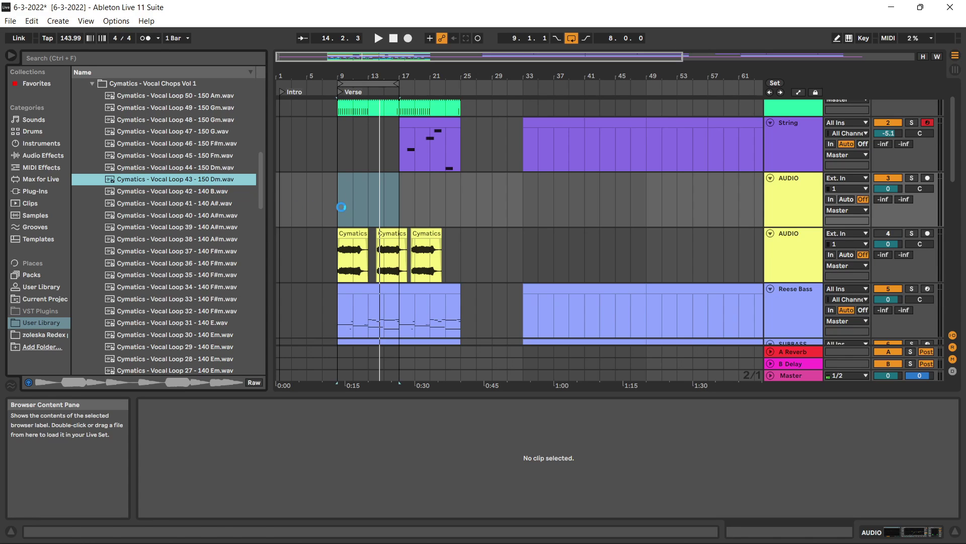
Place Vocal Loop 43 - 150 Dm at bar 9 on the upper AUDIO track, play it, and duplicate it to fill bars 13 to 17.
drag(249, 184, 340, 213)
key(space)
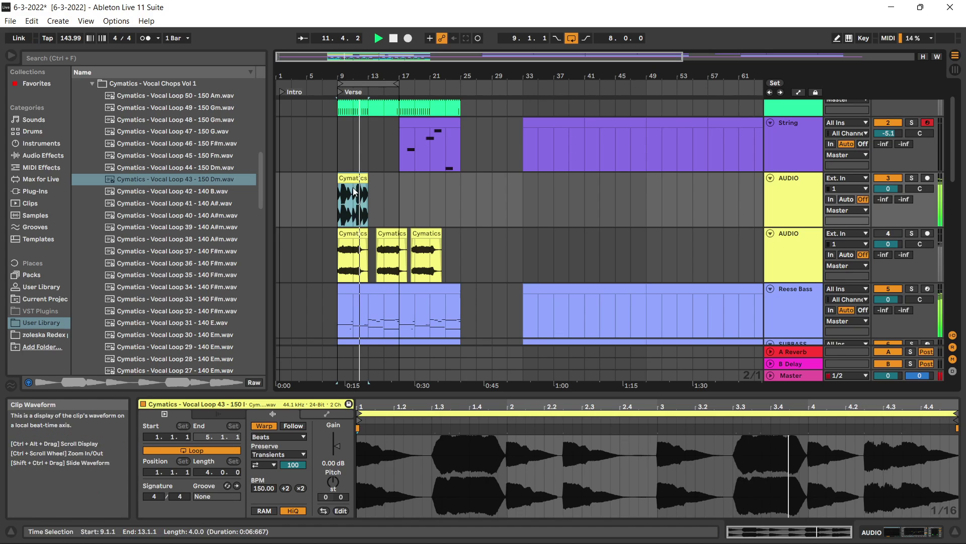
key(ctrl+d)
scroll(365, 215, down, 1)
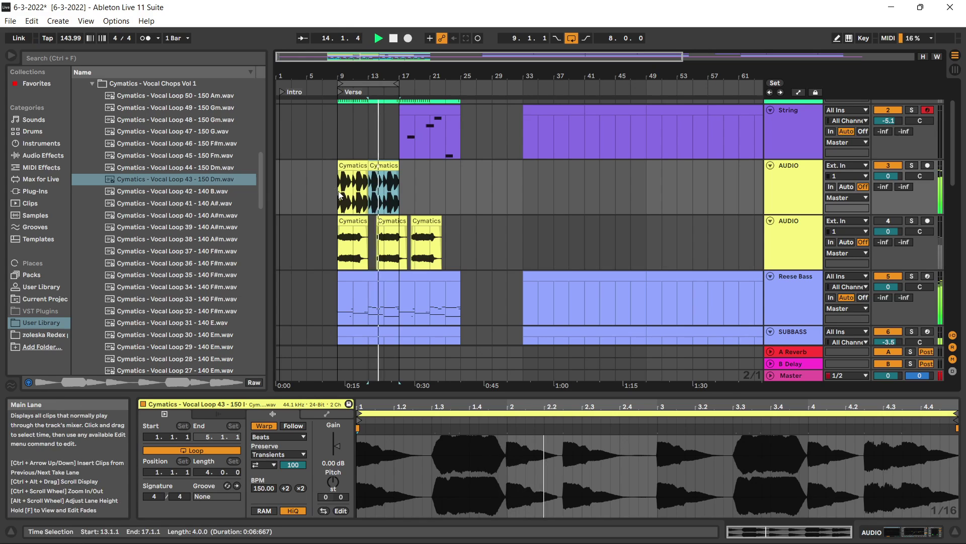
scroll(366, 197, up, 4)
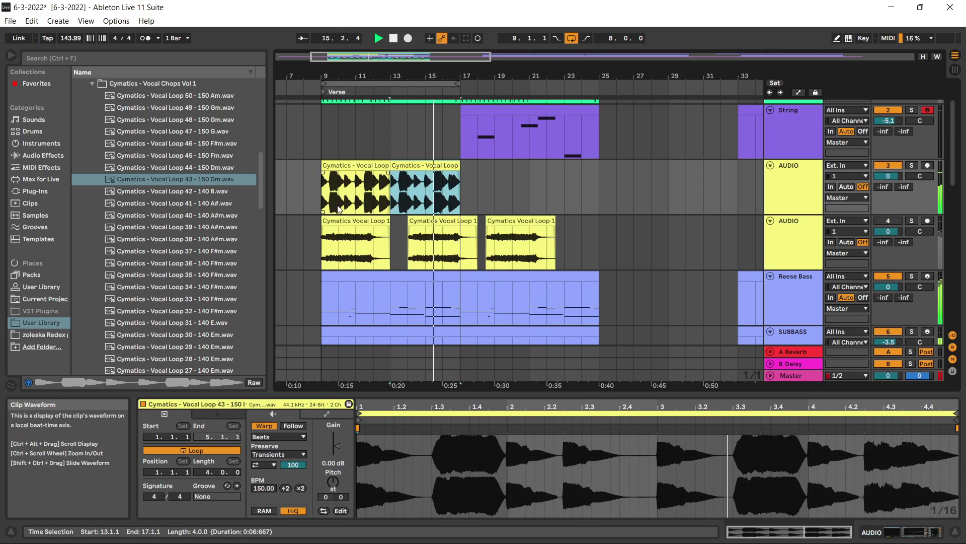
Activate the lower AUDIO track to hear Vocal Loop 11 together with the Vocal Loop 43 clips in the Verse, then stop playback.
click(324, 170)
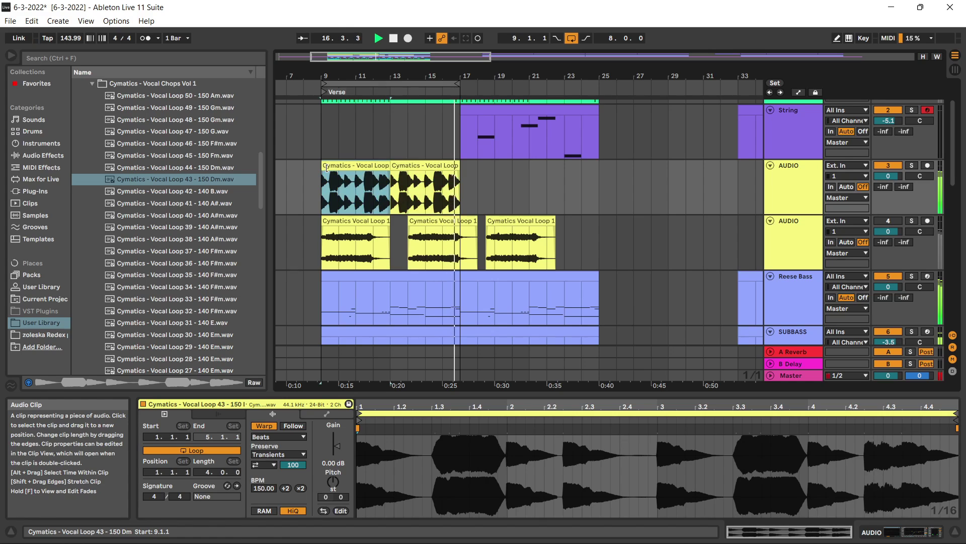
click(892, 219)
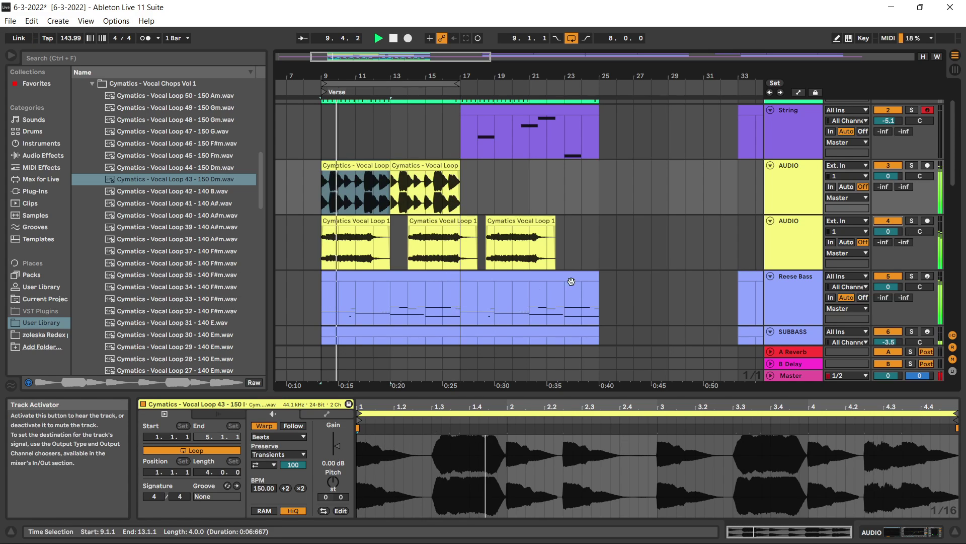
scroll(357, 194, up, 3)
scroll(331, 194, down, 3)
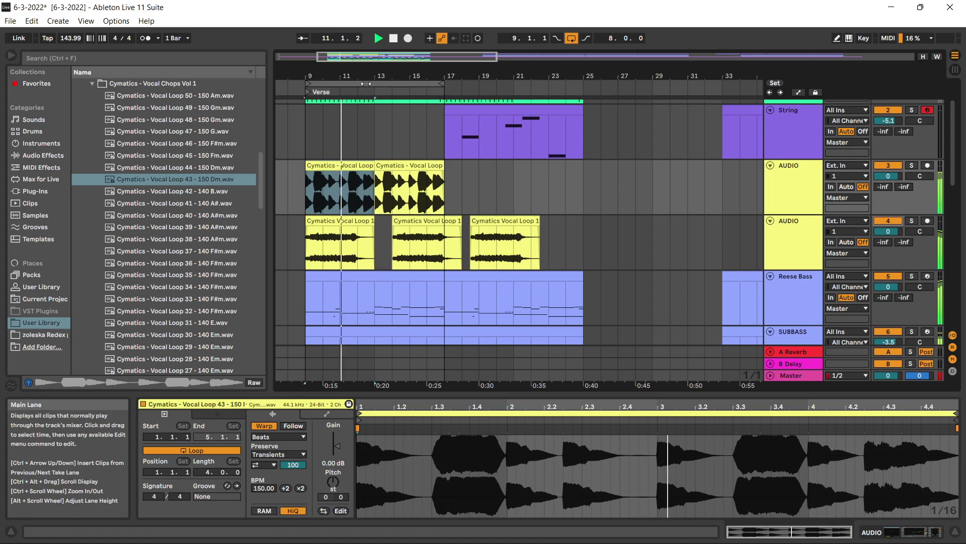
drag(325, 75, 358, 84)
key(space)
Audition Vocal Loops 42, 41, 40, 39 and 38 from Cymatics - Vocal Chops Vol 1.
click(205, 192)
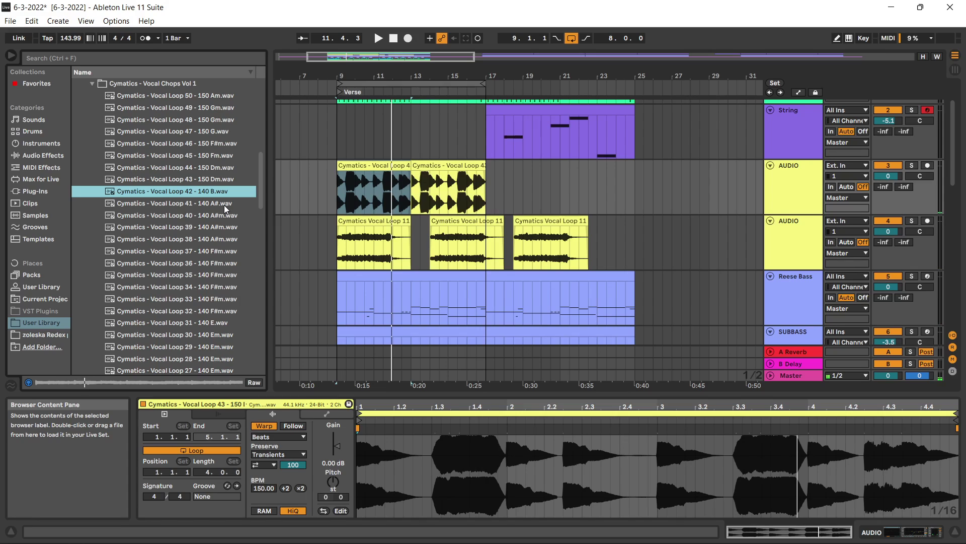
click(225, 205)
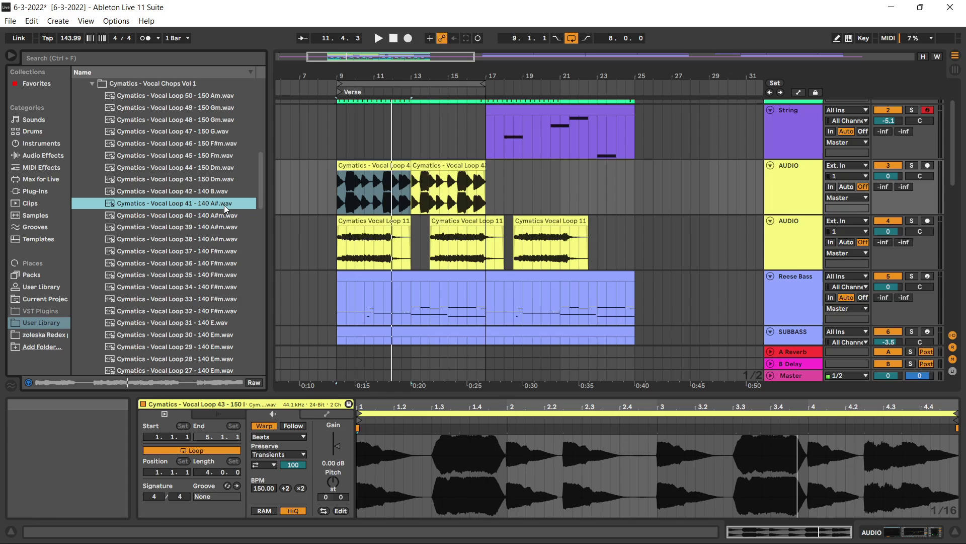
key(Down)
key(Down)
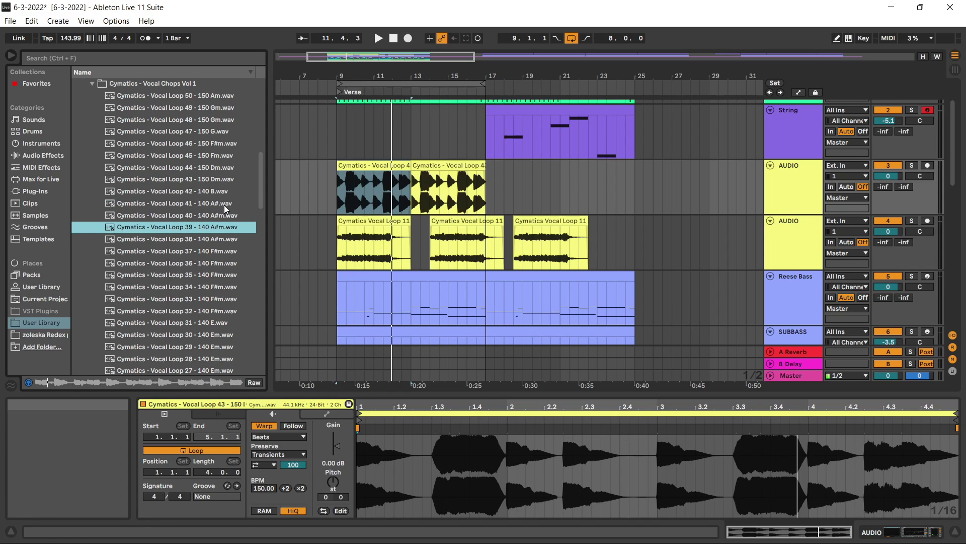
key(Down)
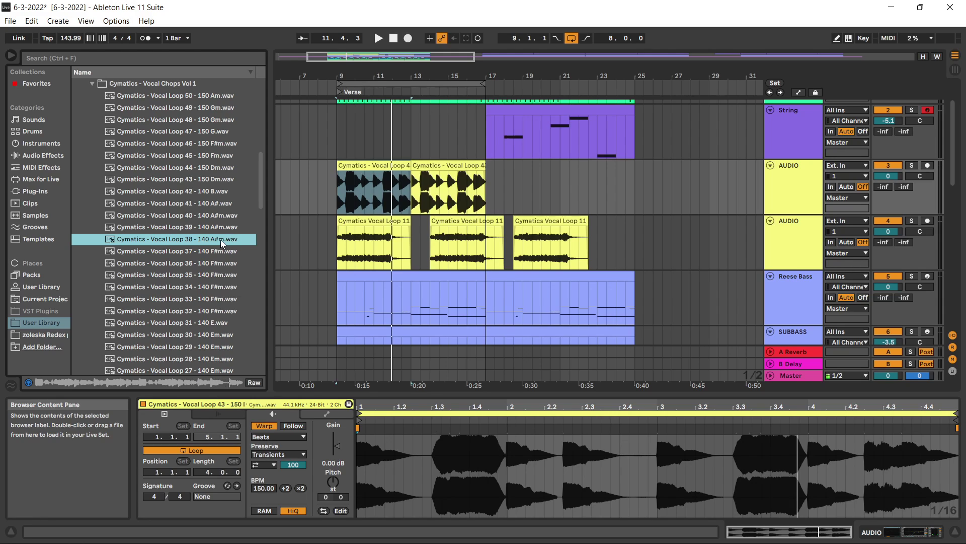
Replace both Vocal Loop 43 clips with Vocal Loop 38 - 140 A#m transposed to +1 semitone, filling bars 9 to 17 of the upper AUDIO track.
drag(220, 240, 336, 191)
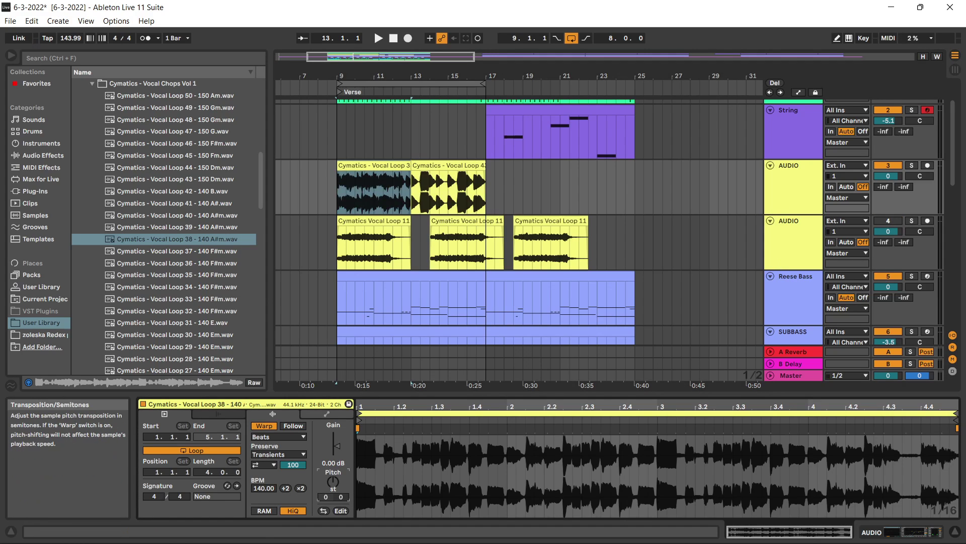
key(space)
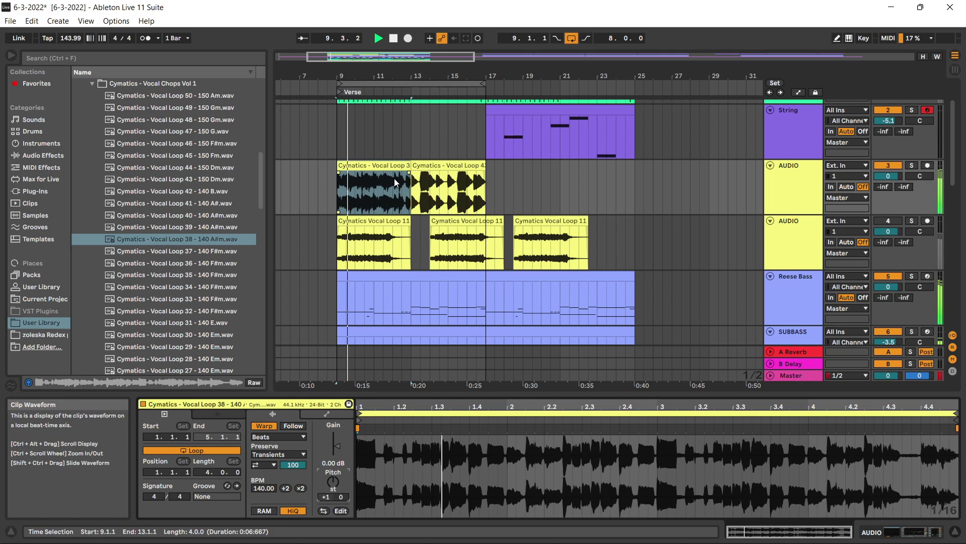
click(416, 177)
key(Delete)
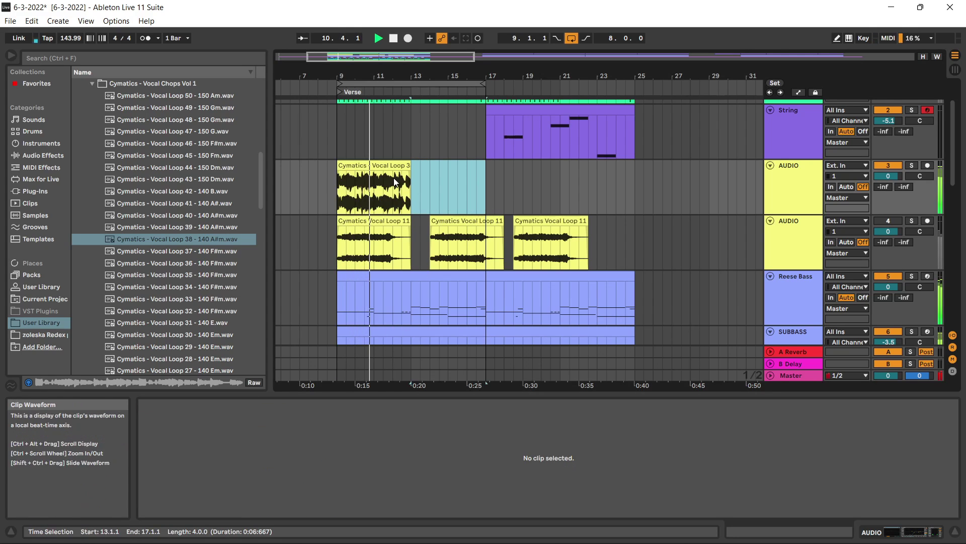
key(ctrl+z)
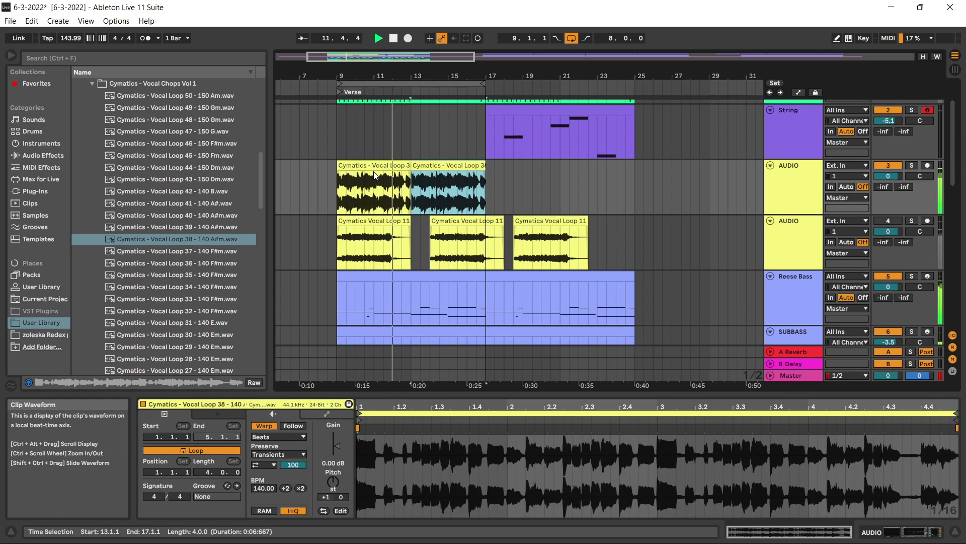
click(327, 497)
mouse_move(326, 498)
mouse_down()
mouse_move(326, 508)
mouse_move(326, 493)
mouse_up()
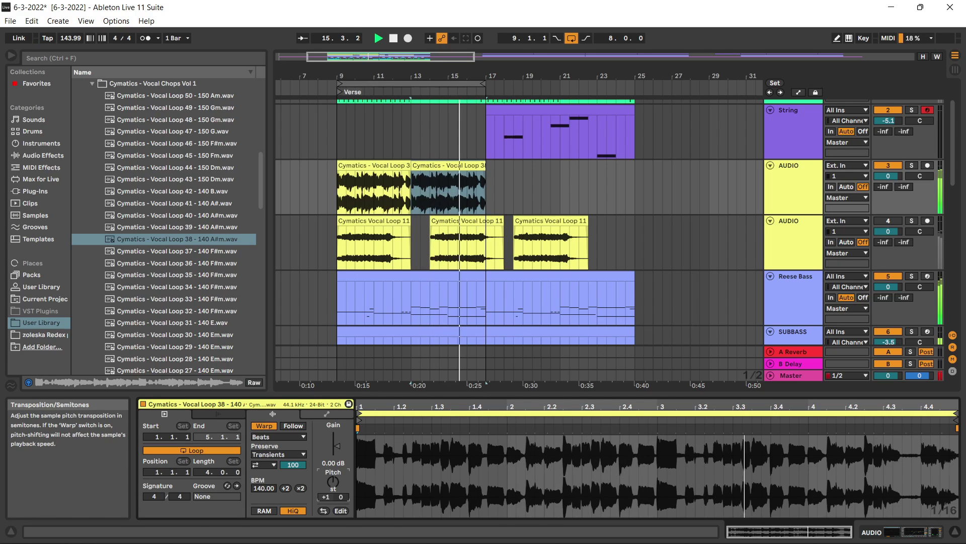
Duplicate the two Vocal Loop 38 clips together so they also cover bars 17 to 25.
scroll(359, 222, up, 10)
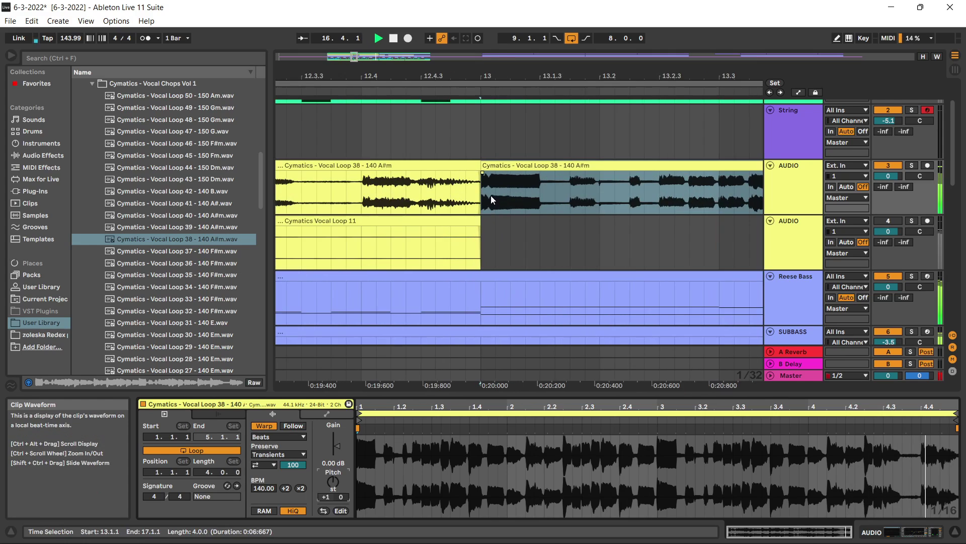
scroll(482, 197, down, 10)
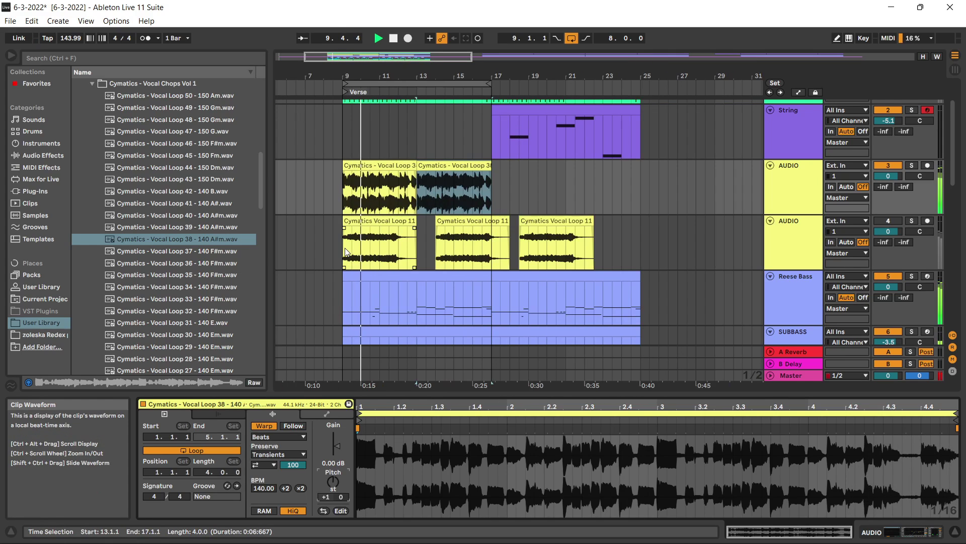
click(364, 228)
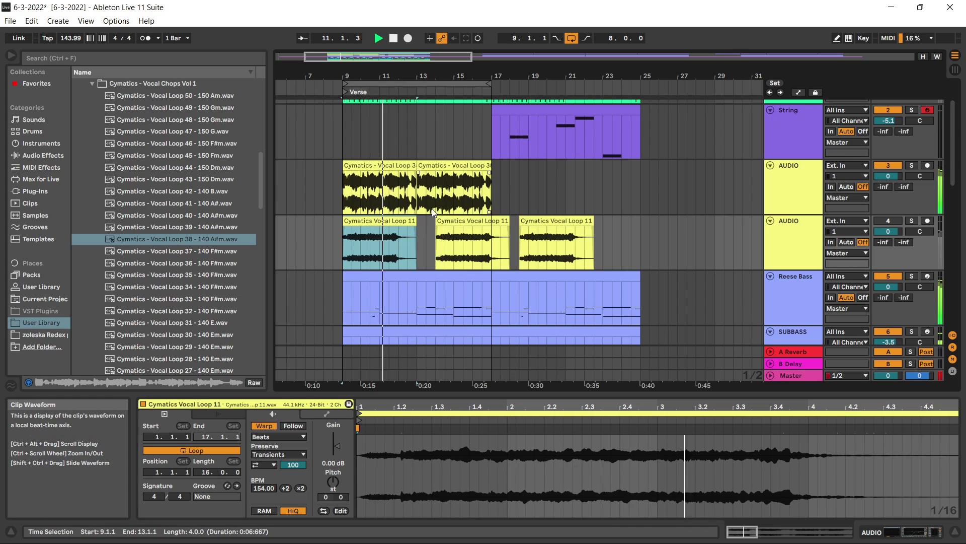
scroll(624, 226, up, 2)
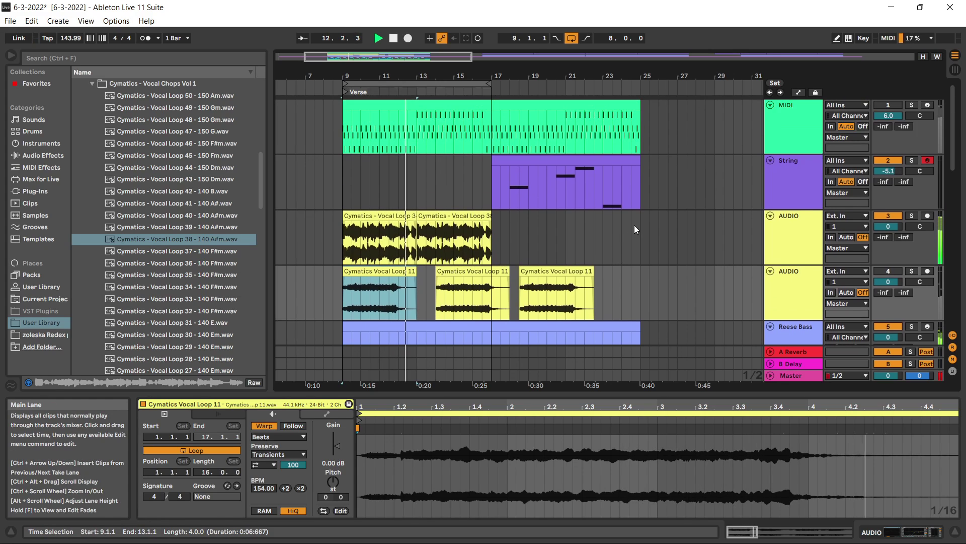
scroll(496, 203, down, 1)
click(394, 204)
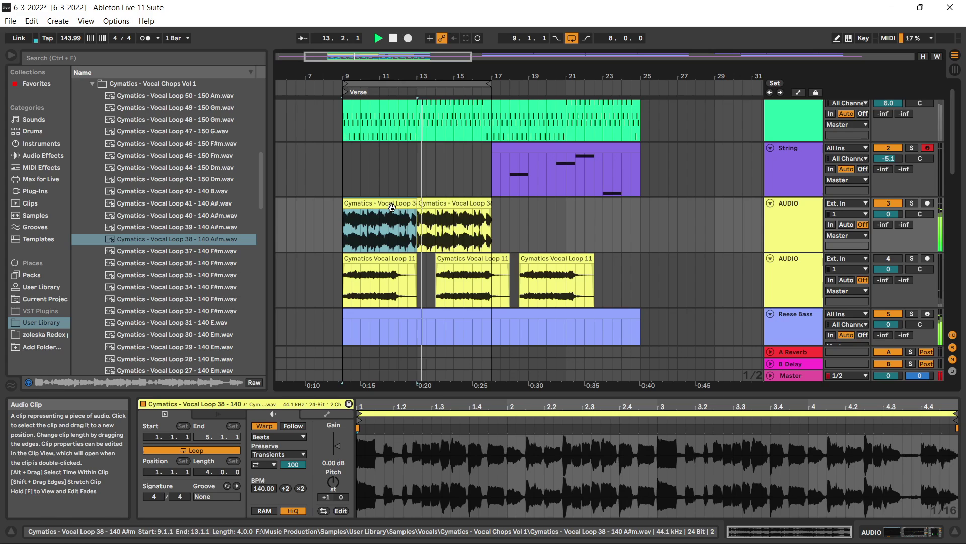
shift+click(428, 205)
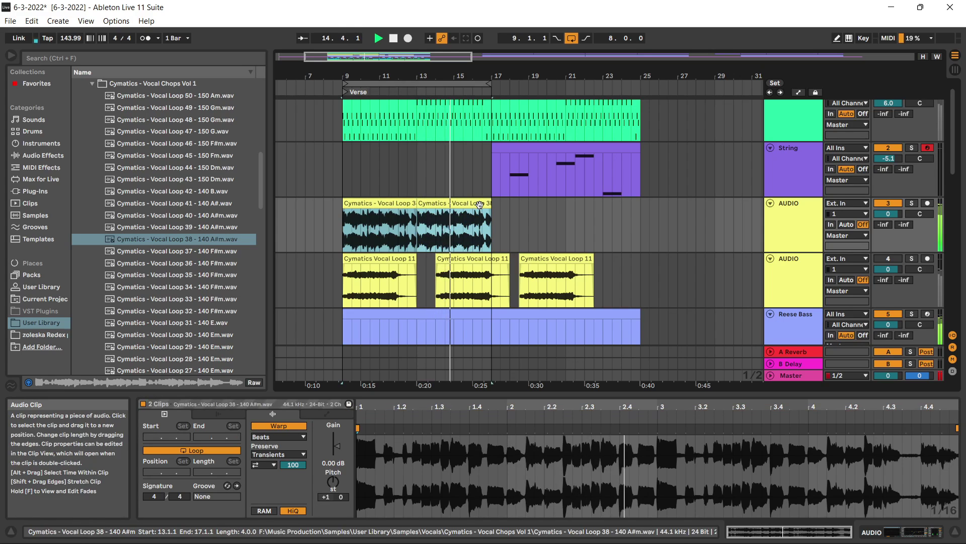
key(ctrl+d)
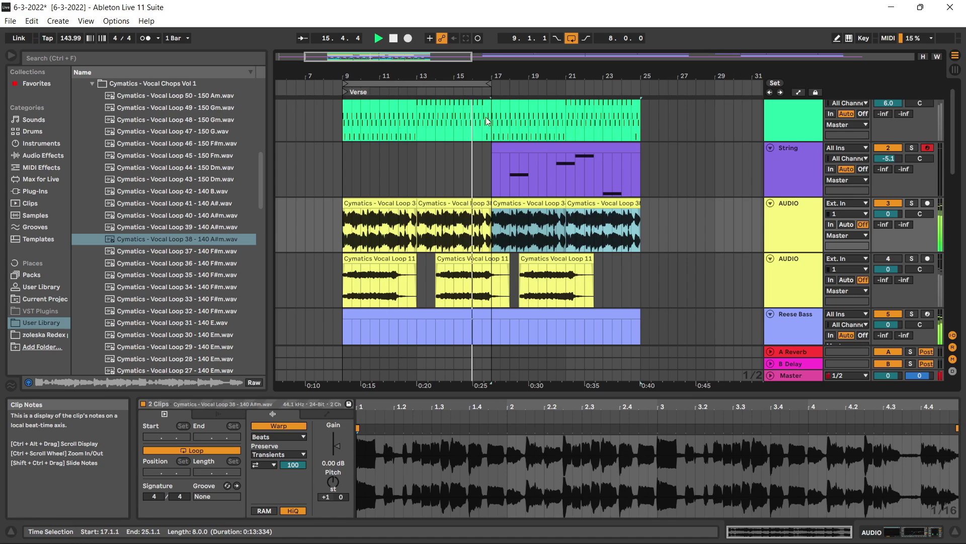
Set the MIDI track's volume to -2.9 dB and rename the track Lead.
scroll(860, 114, up, 1)
drag(889, 115, 889, 160)
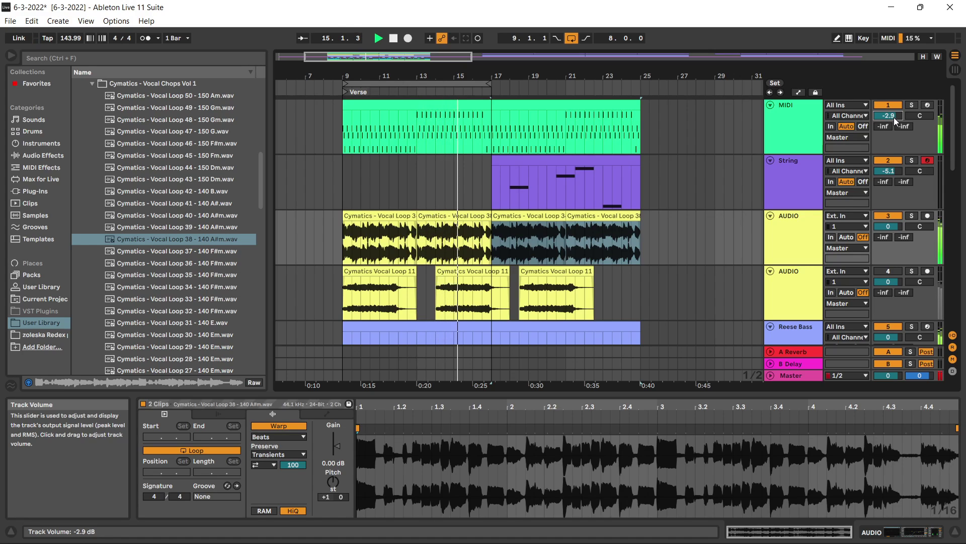
right_click(808, 119)
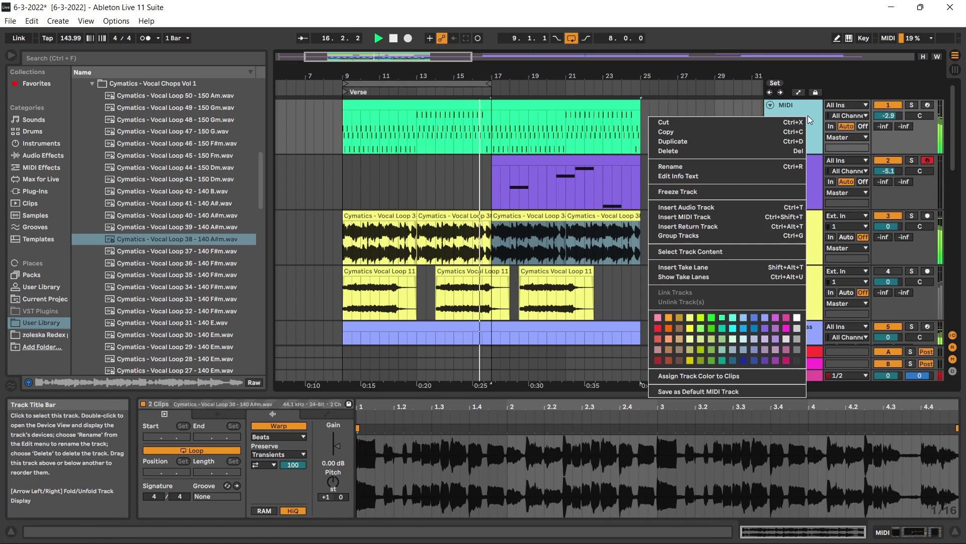
click(754, 165)
key(Caps_Lock)
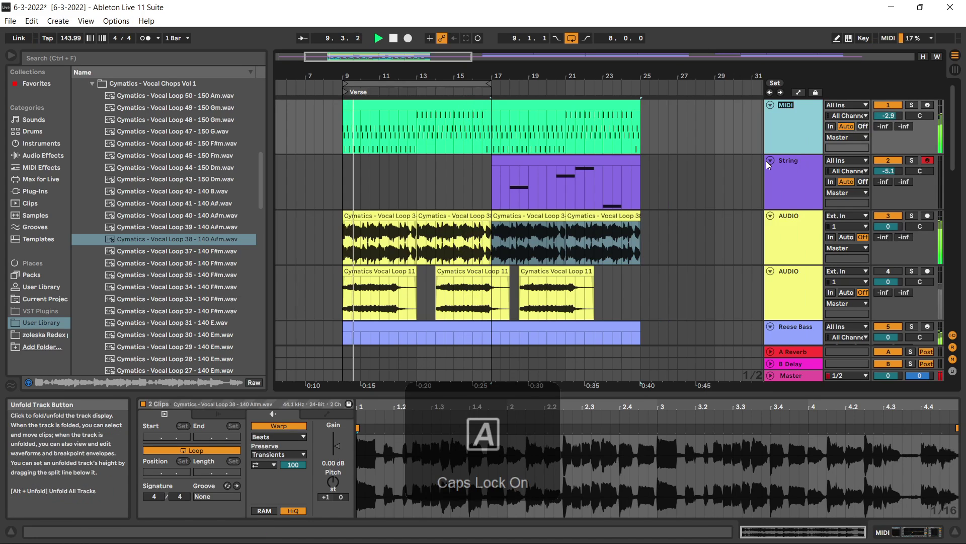
text(L)
key(Caps_Lock)
text(ead)
key(Return)
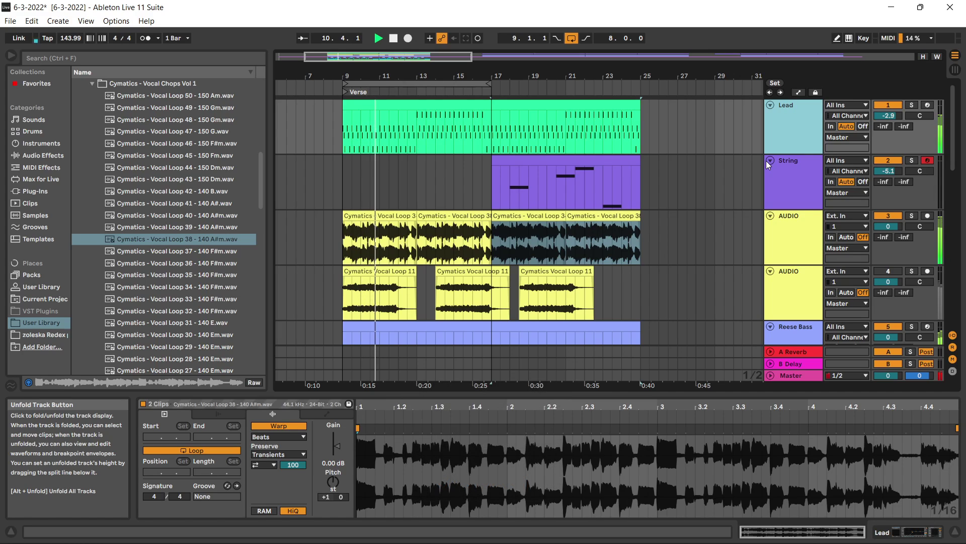
Stop playback and rename the upper AUDIO track with the Vocal Loop 38 clips as Vox loop 1.
click(792, 231)
key(space)
right_click(792, 231)
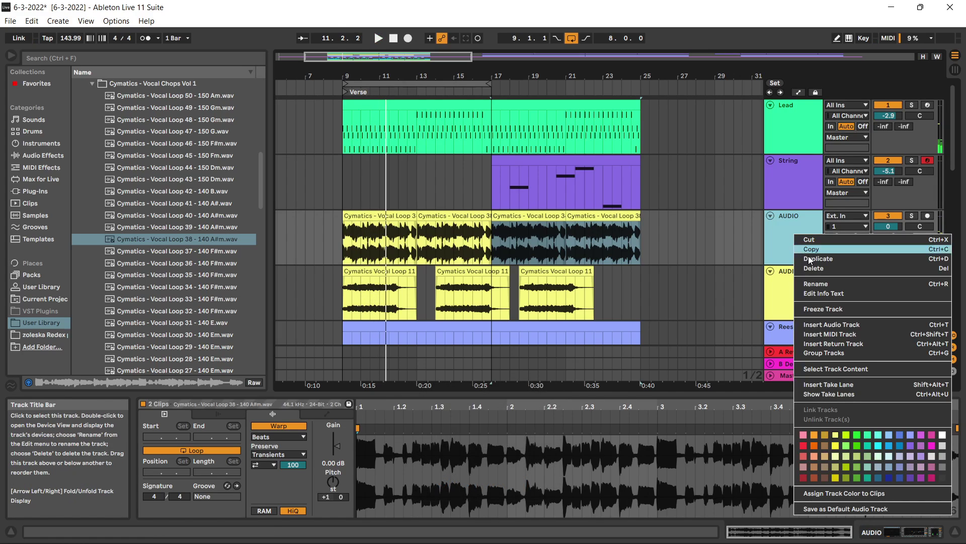
click(811, 287)
key(Caps_Lock)
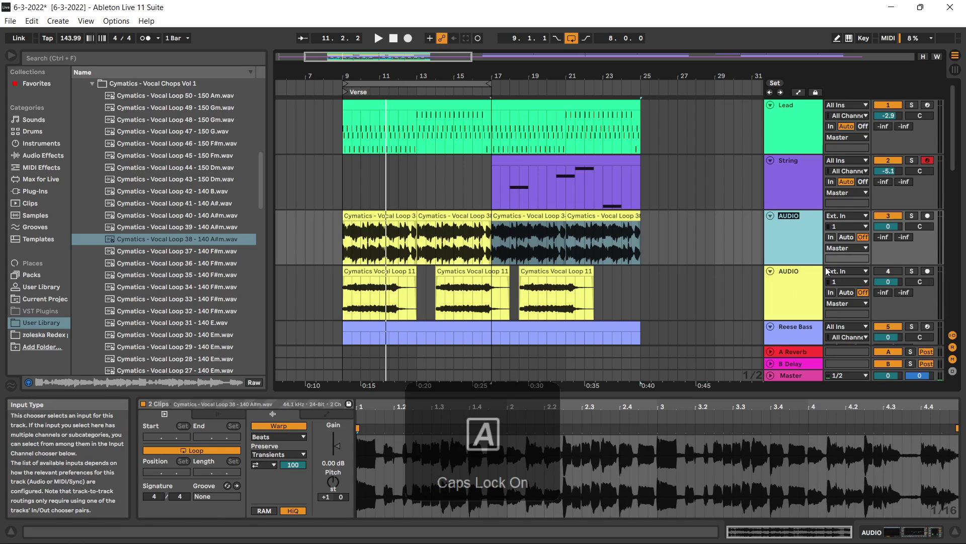
text(V)
key(Caps_Lock)
text(ox loop 1)
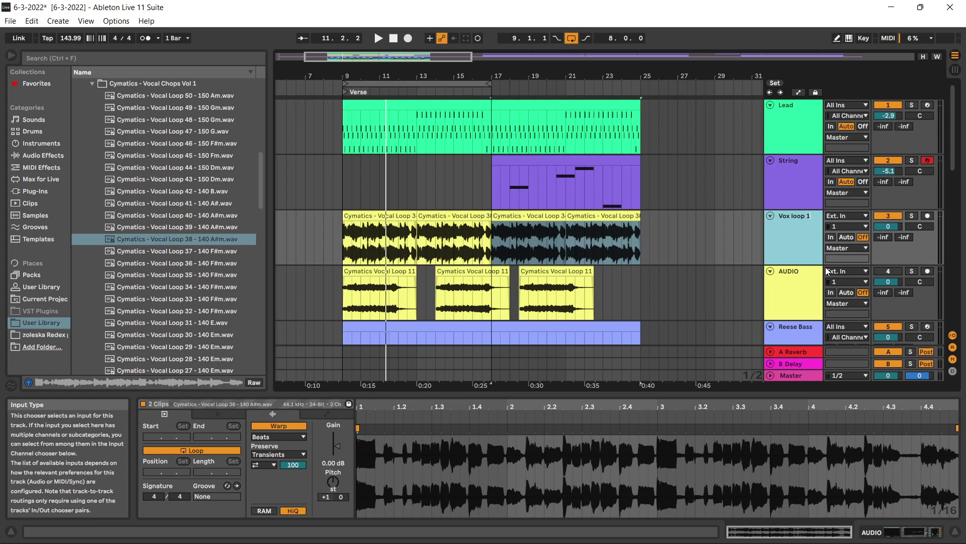
key(Return)
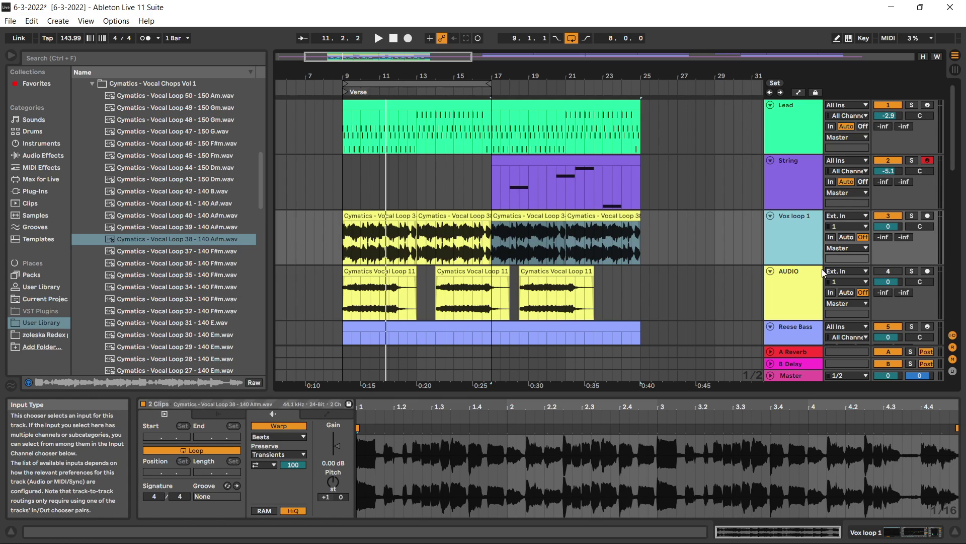
Delete the remaining AUDIO track that holds the Vocal Loop 11 clips.
right_click(801, 300)
click(866, 47)
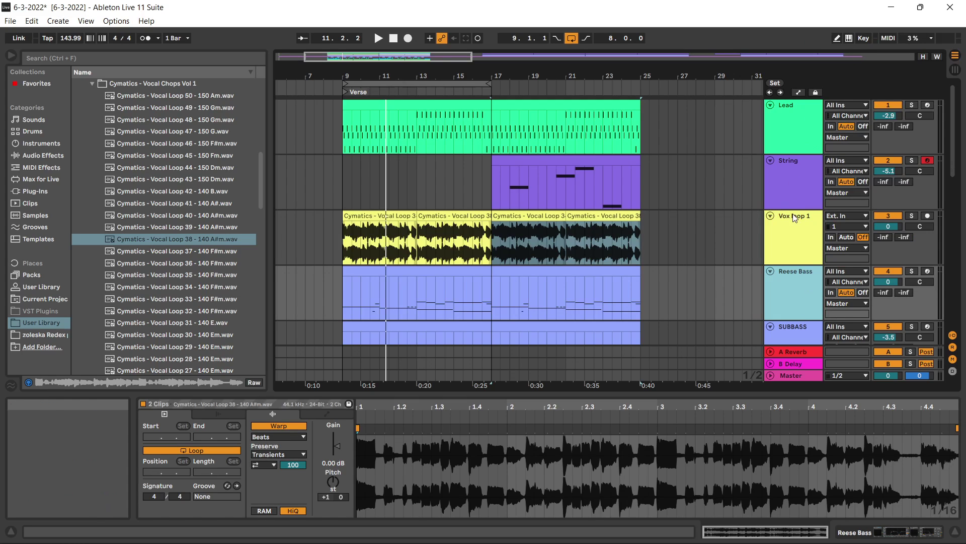
Play the song and set the first filter band of Vox loop 1's EQ Eight to 759 Hz.
click(790, 240)
key(space)
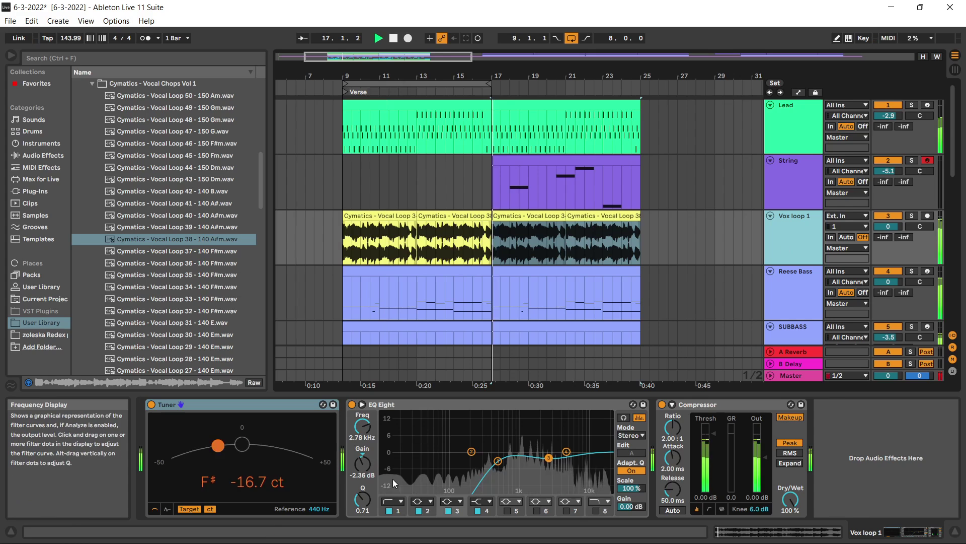
click(398, 512)
drag(363, 428, 363, 421)
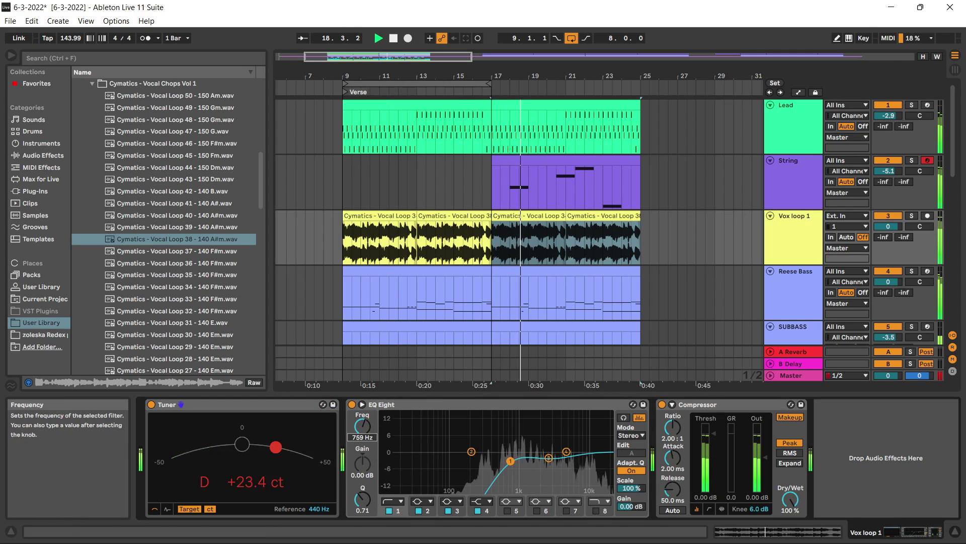
Extend the arrangement loop to bar 25 and lower the String track's volume to -8.7 dB.
drag(492, 81, 641, 81)
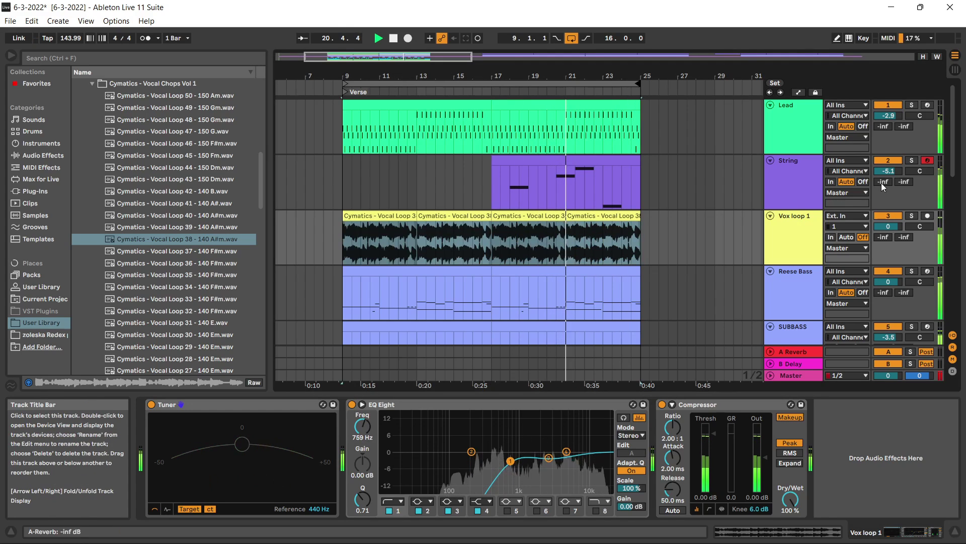
drag(892, 171, 892, 188)
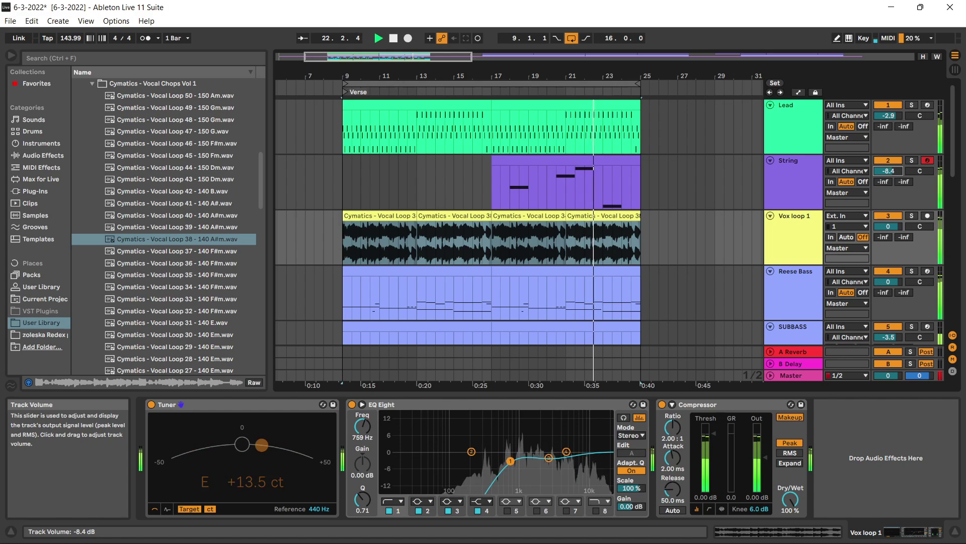
Stop playback and preview the Cymatics vocal loops from Vocal Loop 37 down to Vocal Loop 31 one by one.
click(191, 251)
key(space)
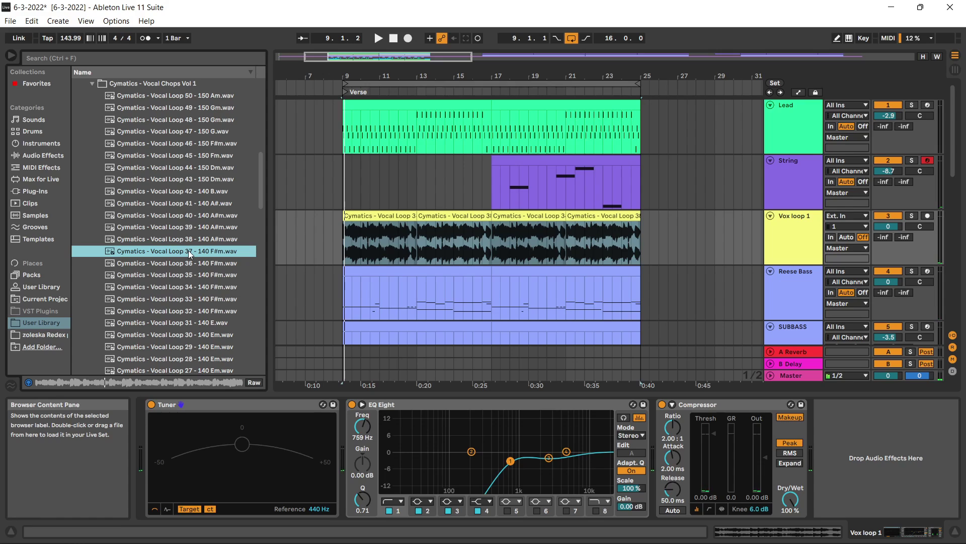
key(Down)
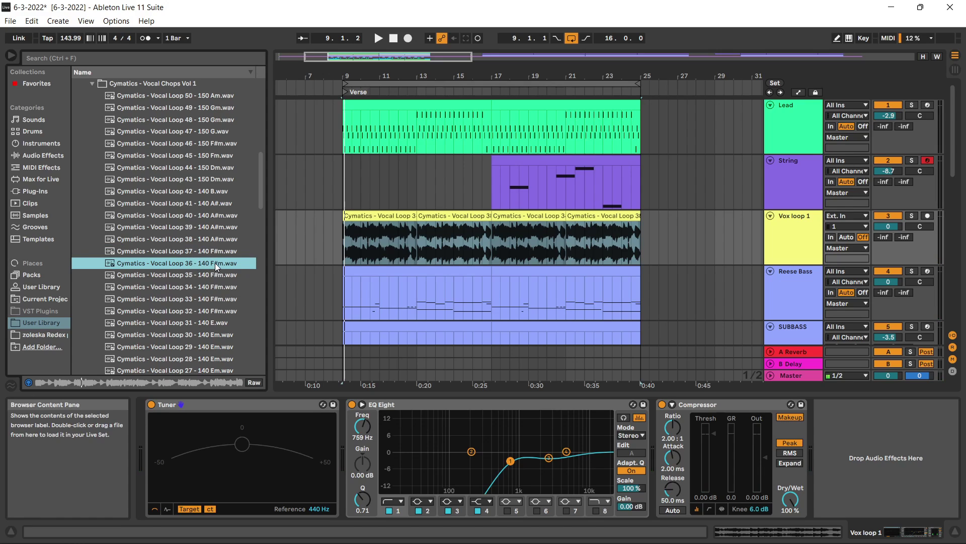
key(Down)
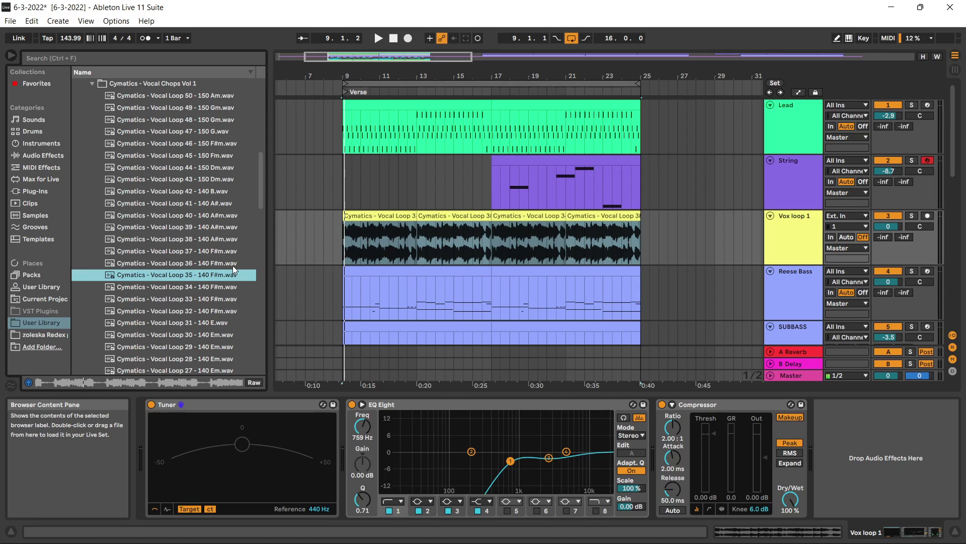
key(Down)
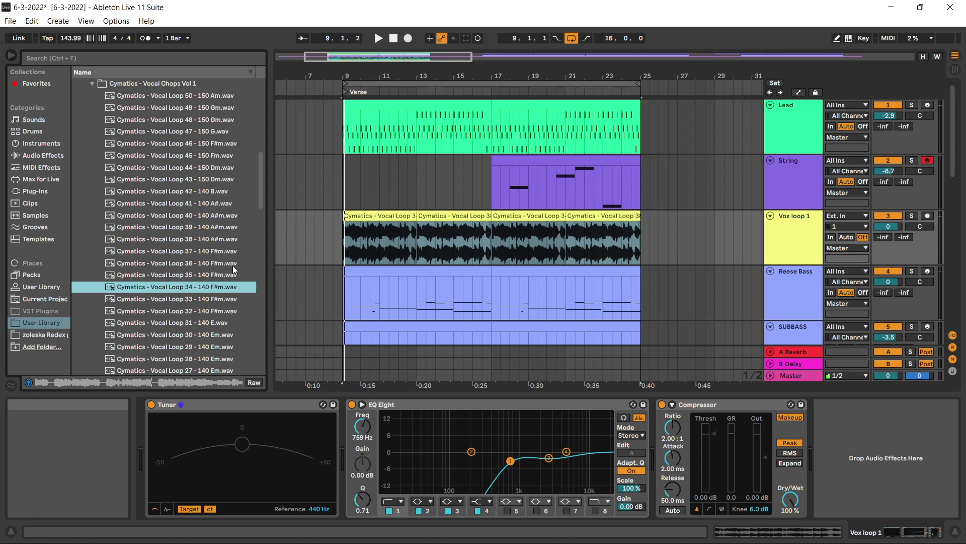
key(Down)
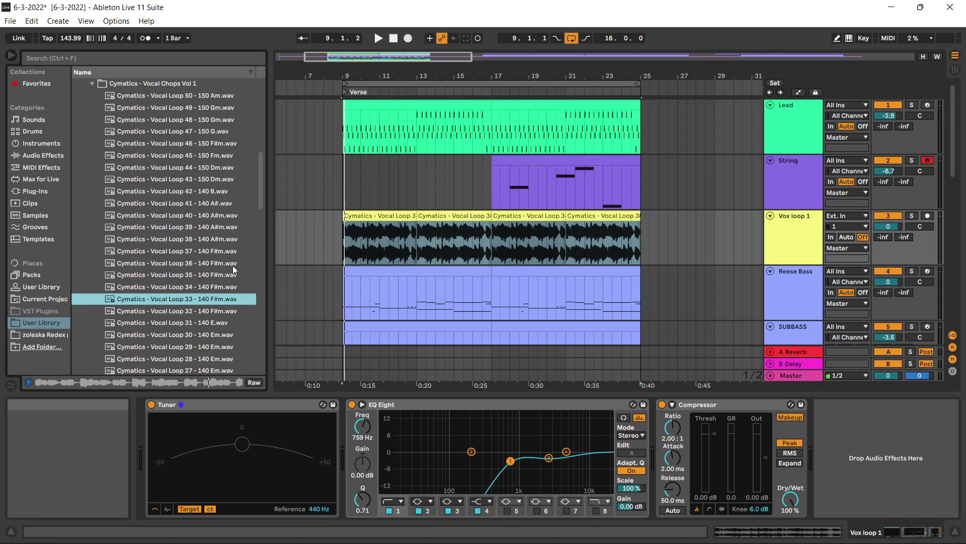
key(Down)
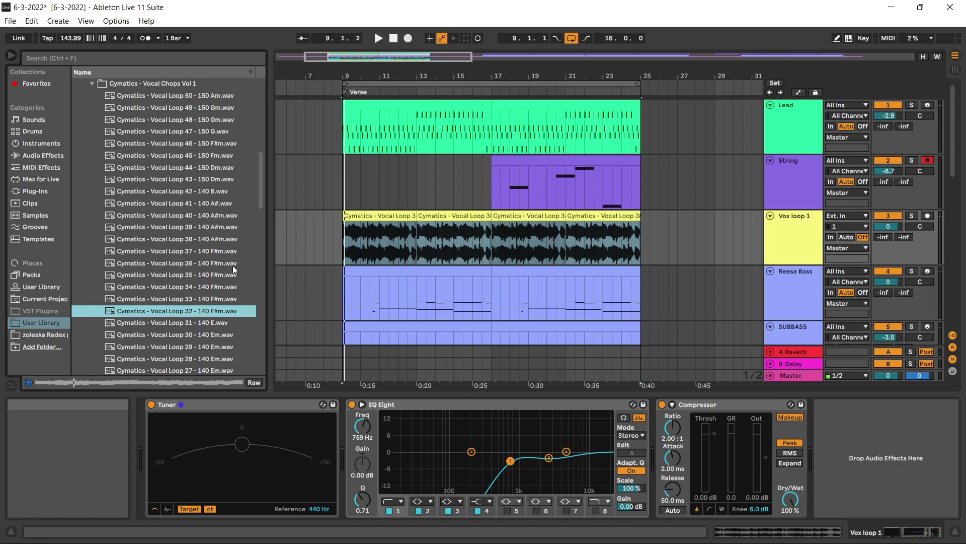
key(Down)
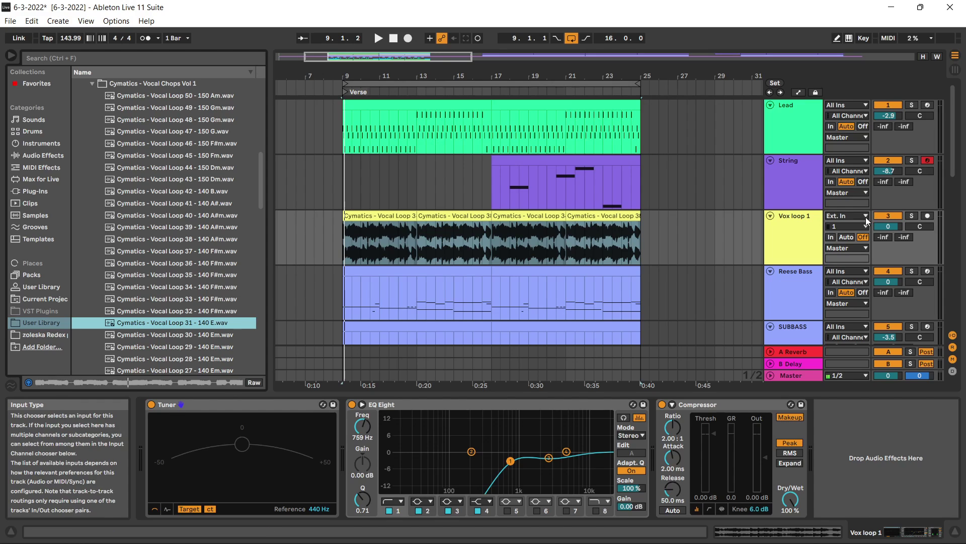
Duplicate the Vox loop 1 track and mute the upper of the two copies.
click(798, 227)
right_click(800, 227)
click(820, 252)
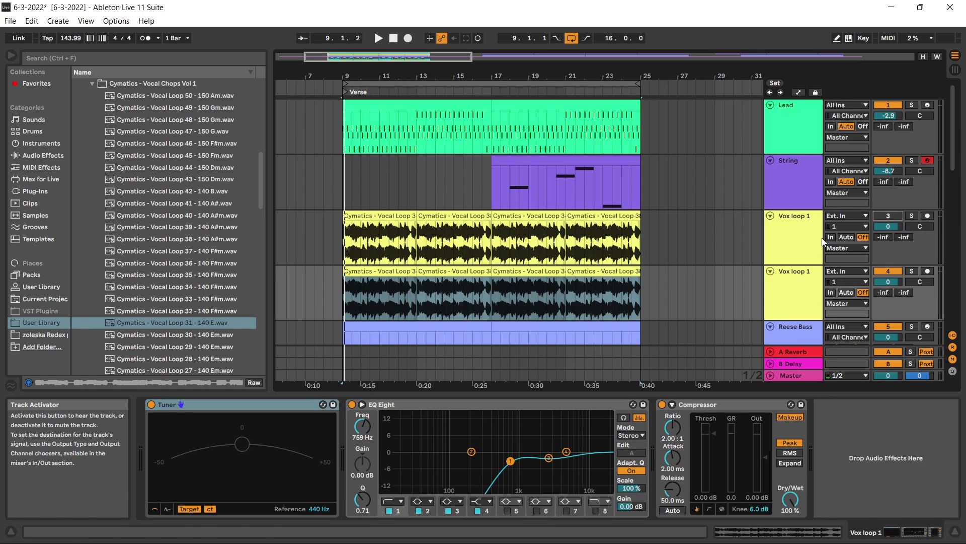
Replace the four clips on the lower Vox loop 1 track with Vocal Loop 31 placed at bar 9, and start playback.
click(385, 272)
shift+click(470, 272)
shift+click(501, 281)
shift+click(596, 274)
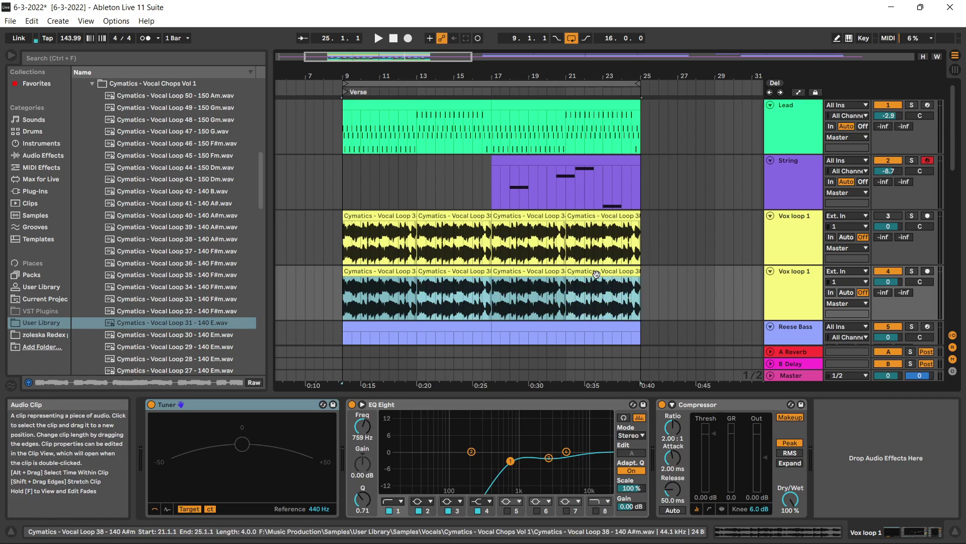
drag(211, 323, 347, 298)
key(space)
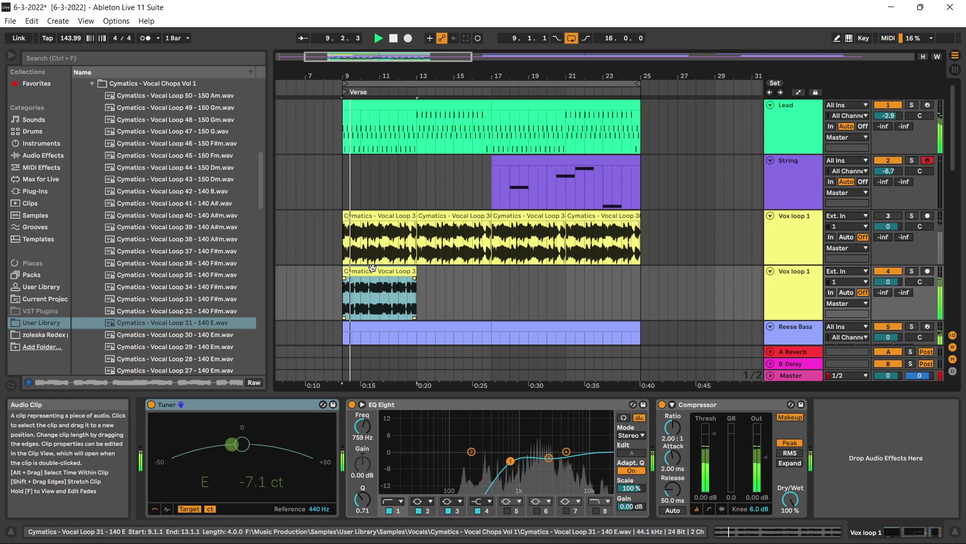
Duplicate the Vocal Loop 31 clip twice so that it also covers bars 13 to 21.
click(380, 295)
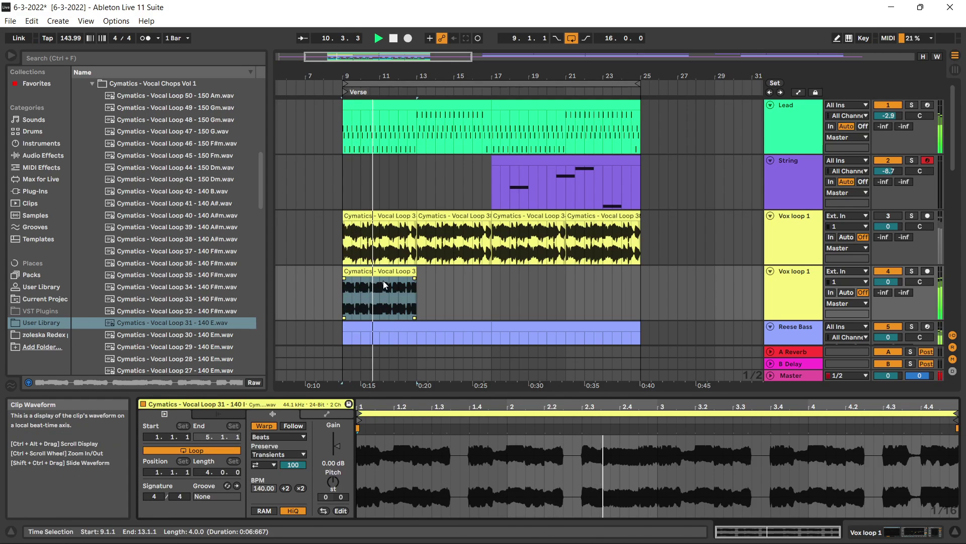
click(384, 272)
key(ctrl+d)
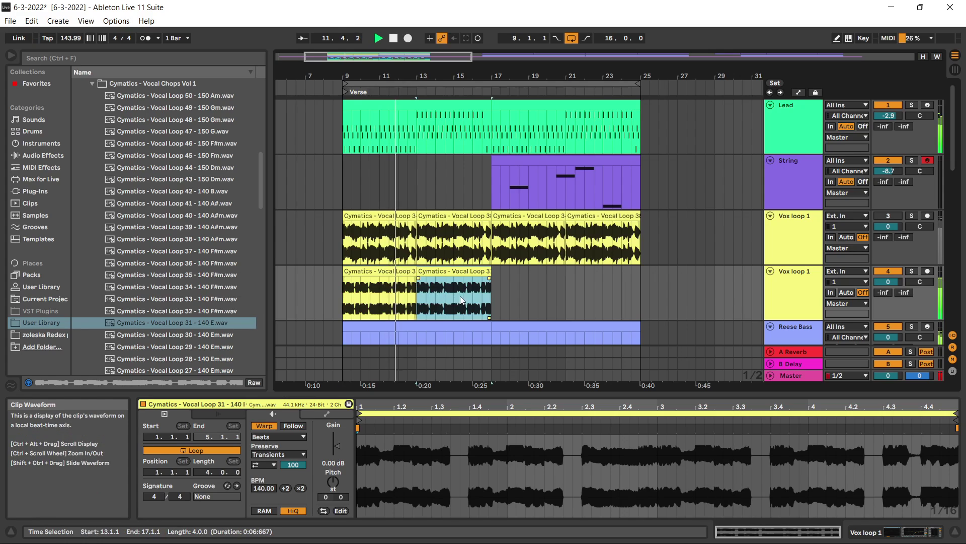
ctrl+scroll(453, 300, up, 3)
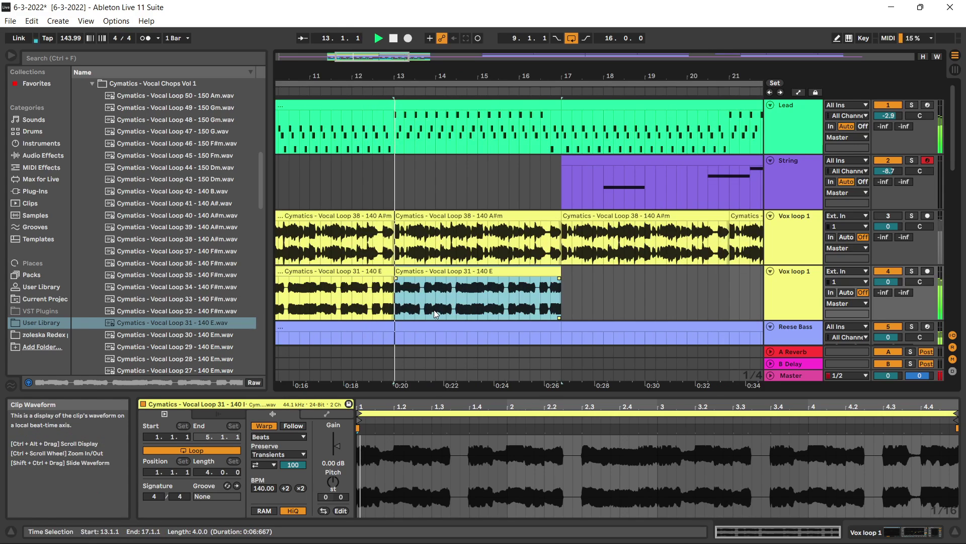
key(ctrl+d)
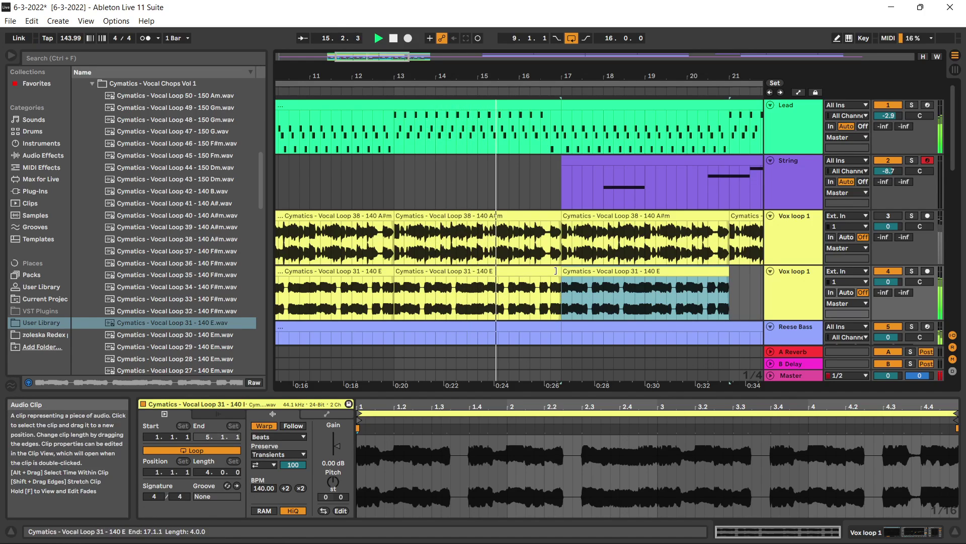
Trim about half a bar off the end of the second Vocal Loop 31 clip and duplicate the bar 17 clip to bar 21.
drag(555, 271, 544, 271)
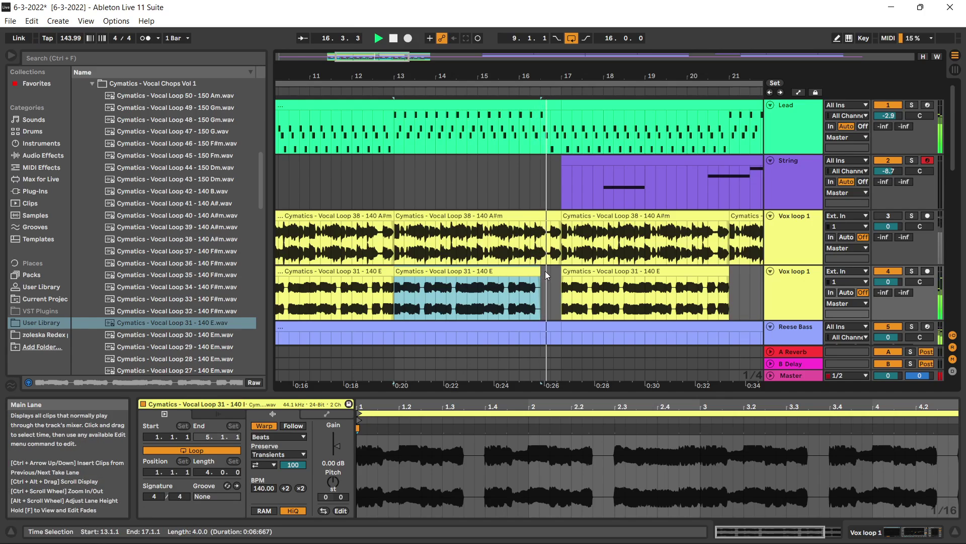
scroll(617, 271, down, 2)
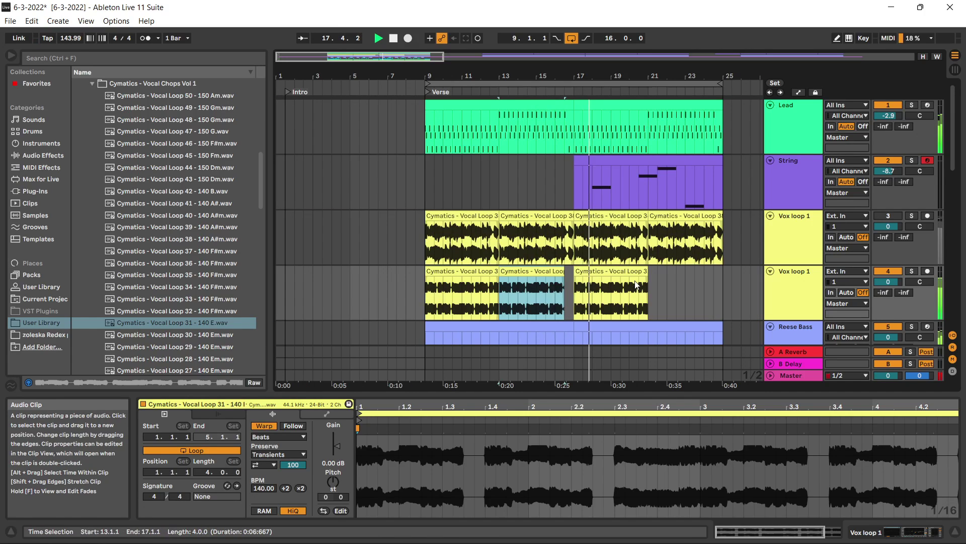
click(620, 270)
key(ctrl+d)
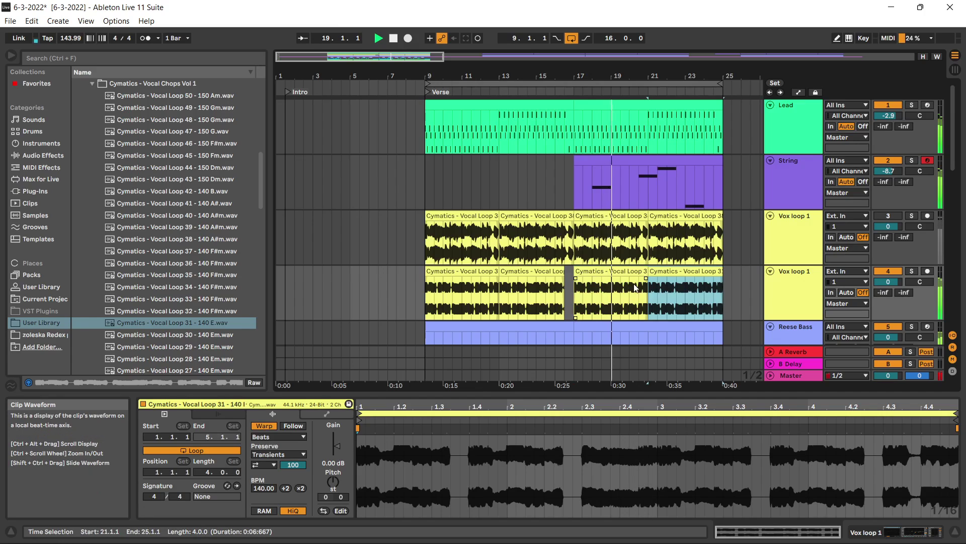
Compare Vocal Loop 38 with Vocal Loop 31 during playback by unmuting and remuting the upper Vox loop 1 track.
scroll(492, 276, down, 1)
click(492, 277)
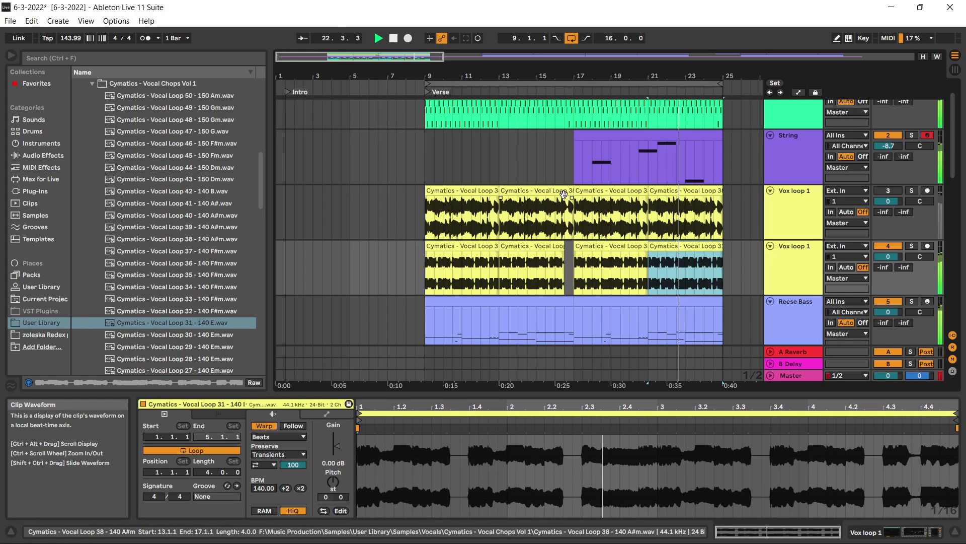
click(431, 193)
key(z)
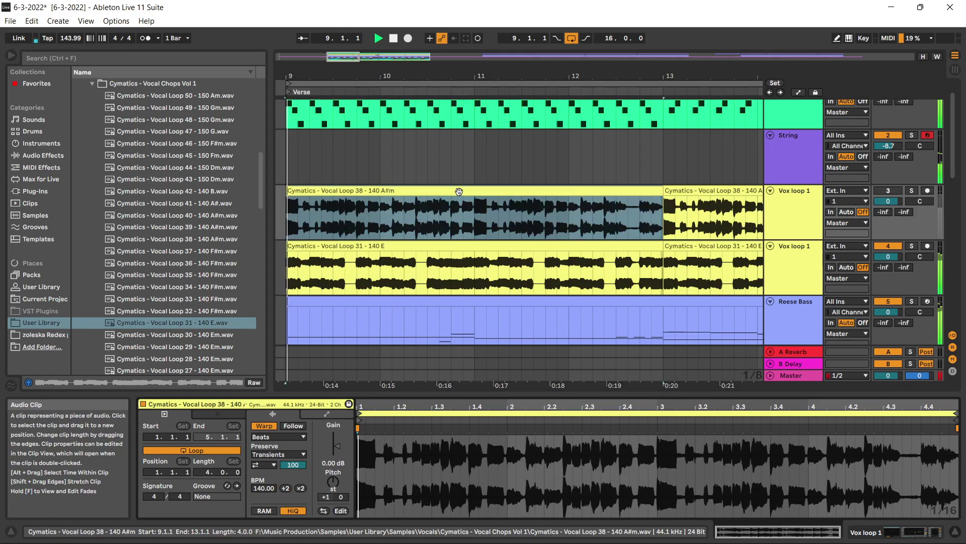
key(x)
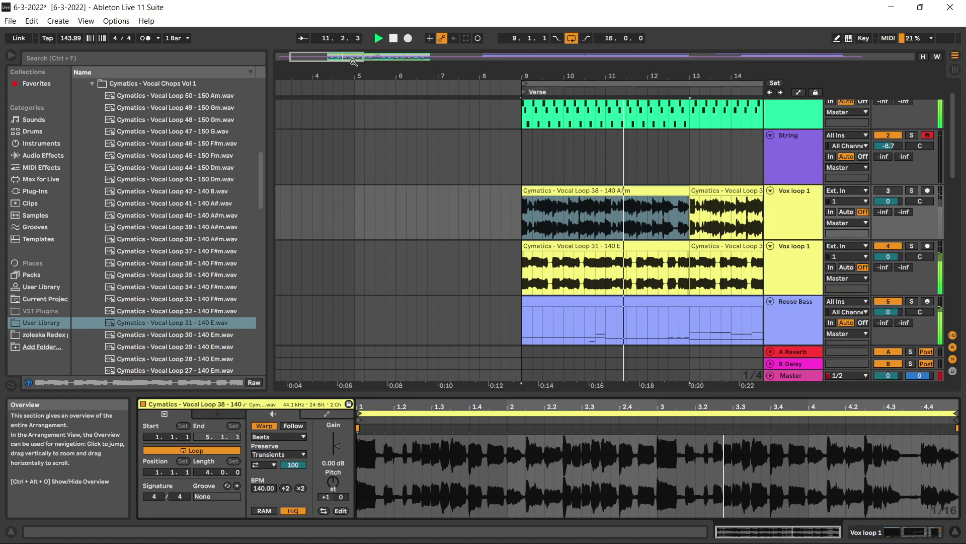
drag(351, 57, 399, 58)
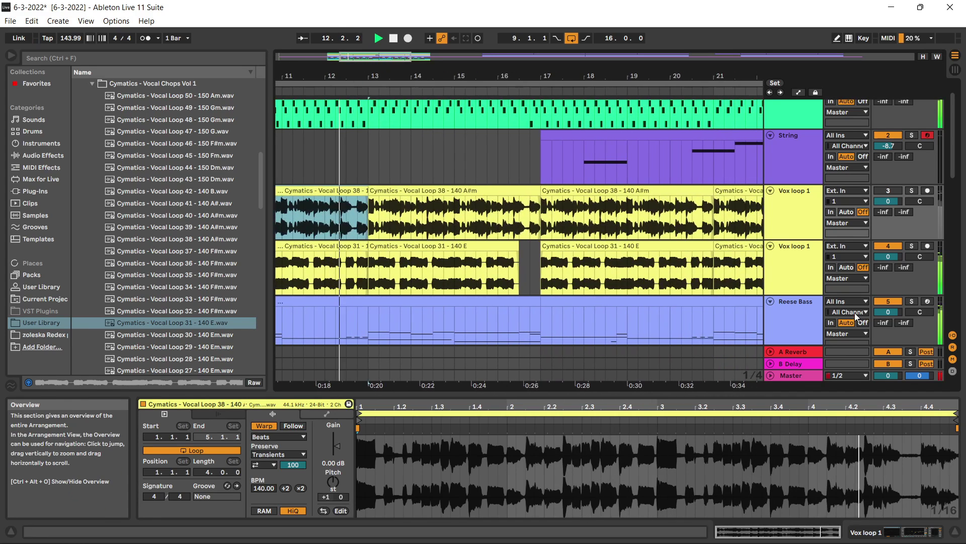
click(893, 190)
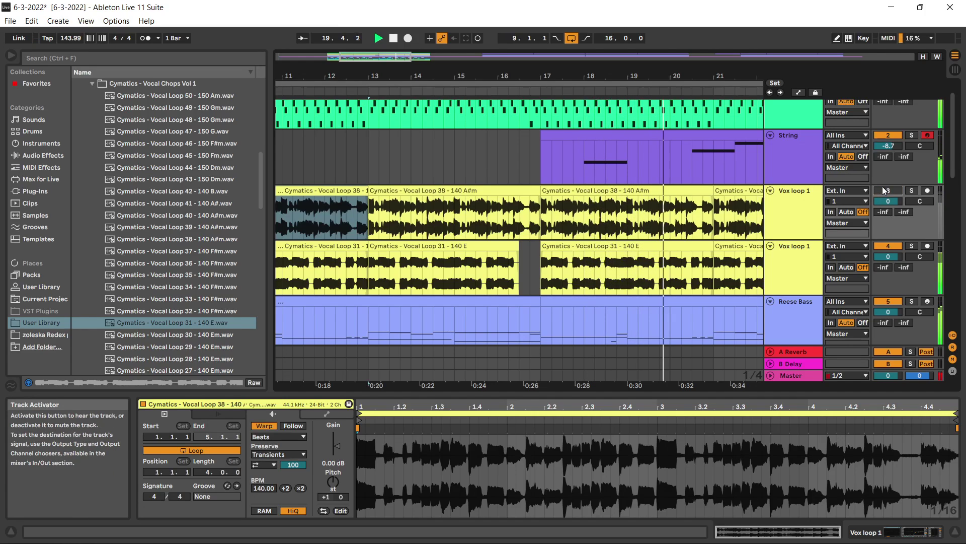
click(884, 189)
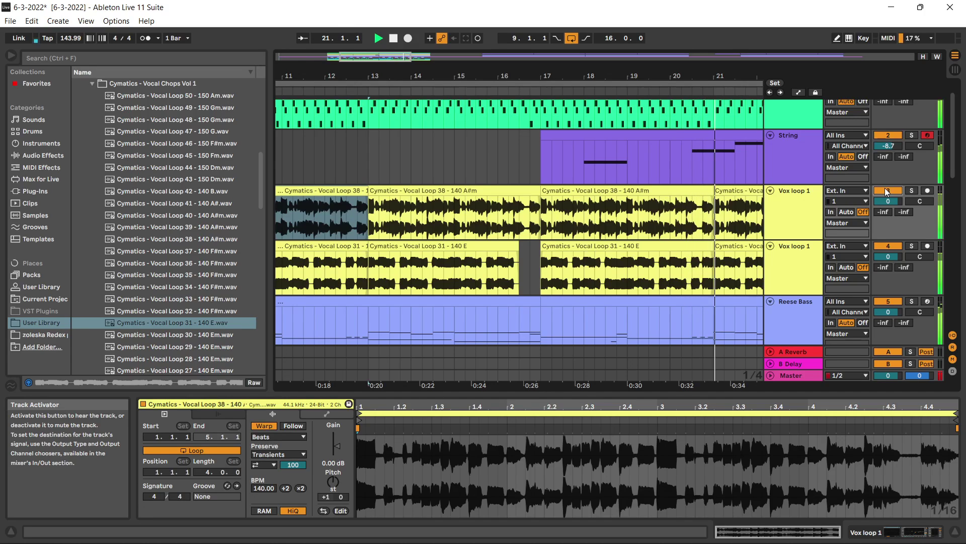
click(884, 190)
Rename the lower Vox loop 1 track, which holds the Vocal Loop 31 clips, as Vox loop E.
scroll(672, 211, down, 1)
scroll(654, 206, down, 3)
scroll(618, 197, up, 2)
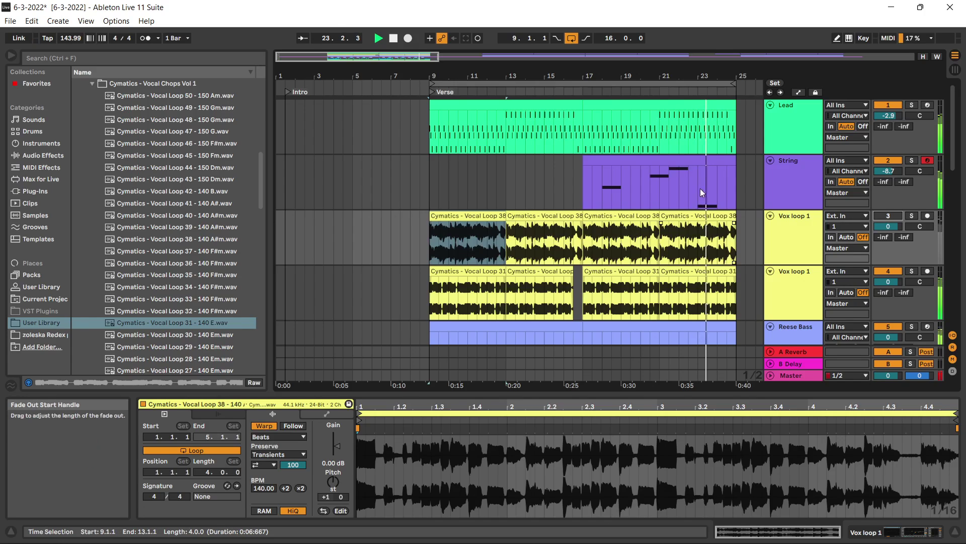
scroll(680, 182, down, 1)
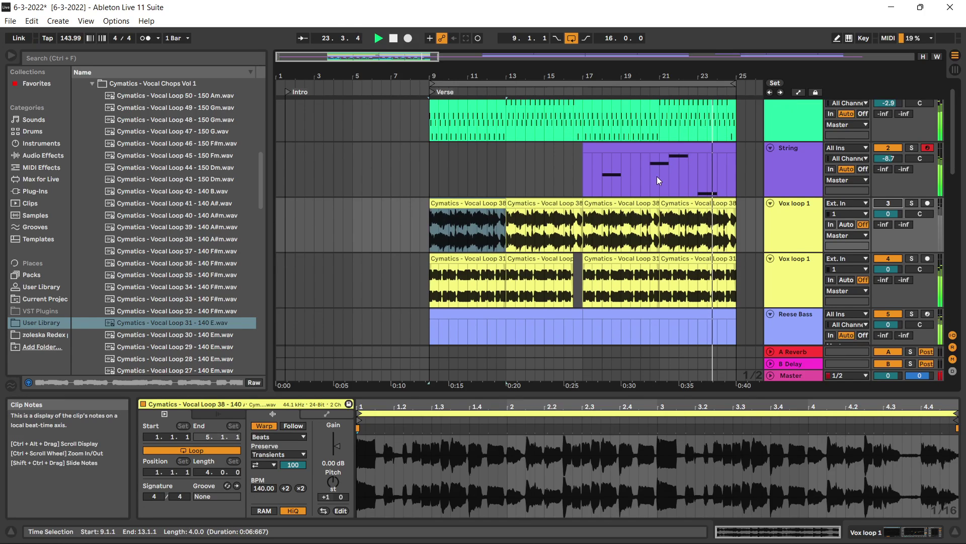
right_click(806, 266)
click(830, 312)
key(BackSpace)
key(BackSpace)
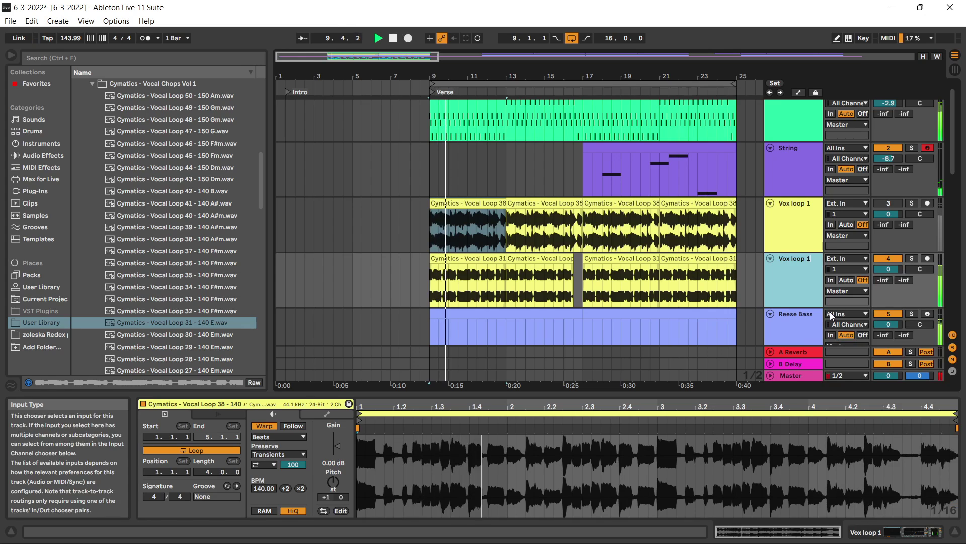
key(Caps_Lock)
text(E)
key(Caps_Lock)
key(Return)
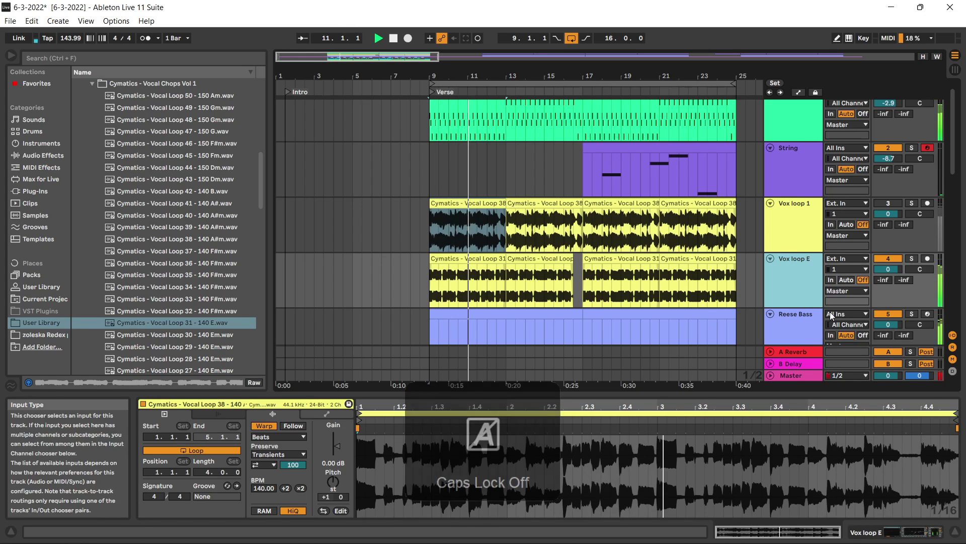
Stop playback and rename the Vox loop 1 track with the Vocal Loop 38 clips as Vox loop B.
scroll(468, 234, up, 5)
scroll(468, 234, up, 3)
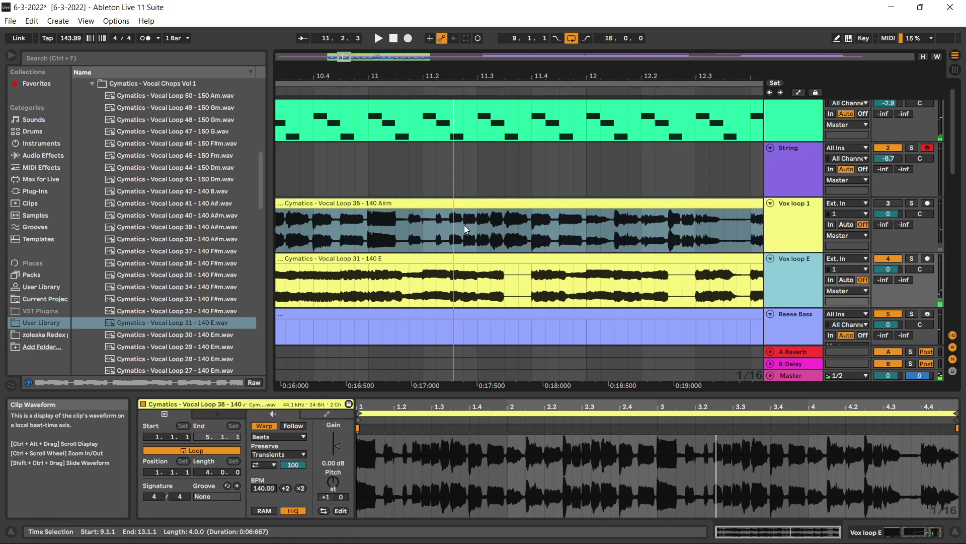
click(808, 204)
right_click(808, 204)
click(832, 259)
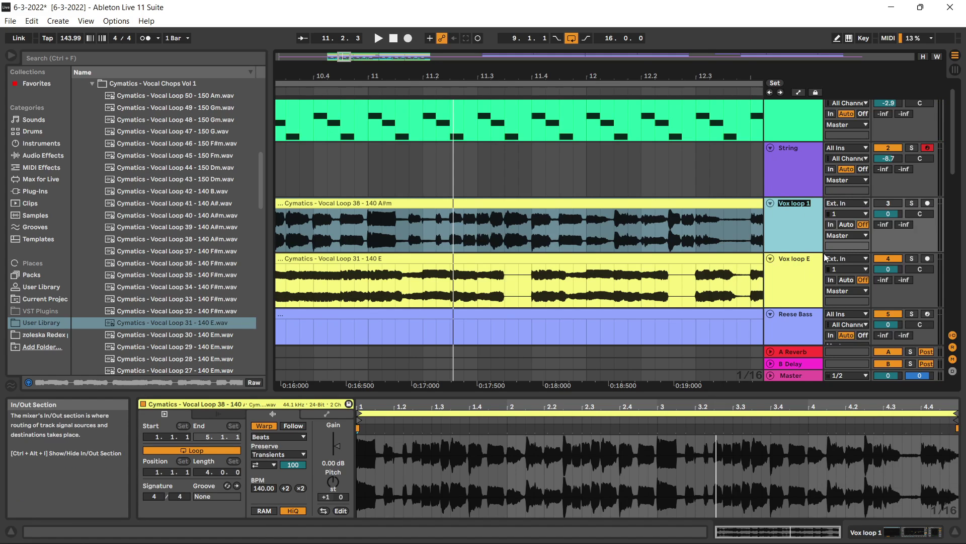
key(Right)
key(BackSpace)
key(Caps_Lock)
text(B)
key(Caps_Lock)
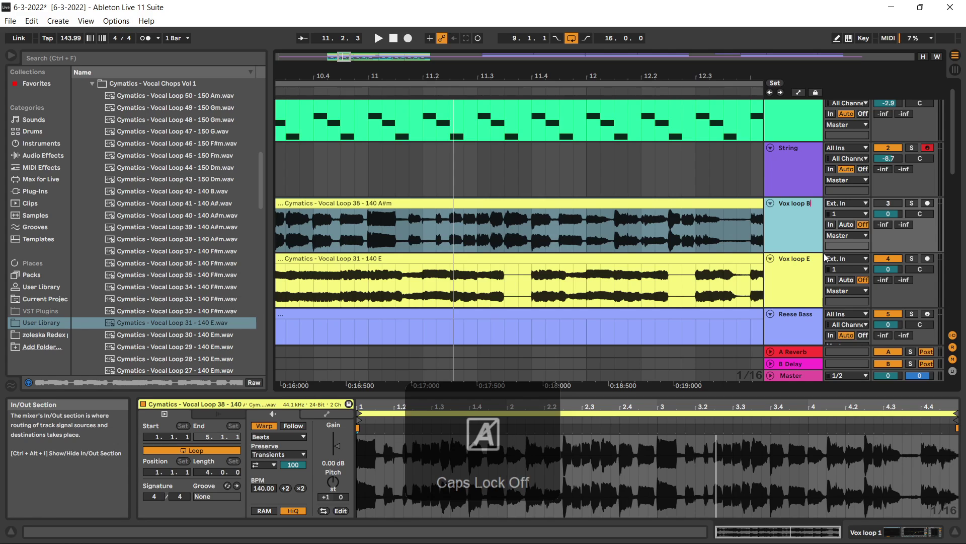
key(Return)
scroll(734, 208, up, 1)
scroll(720, 172, down, 5)
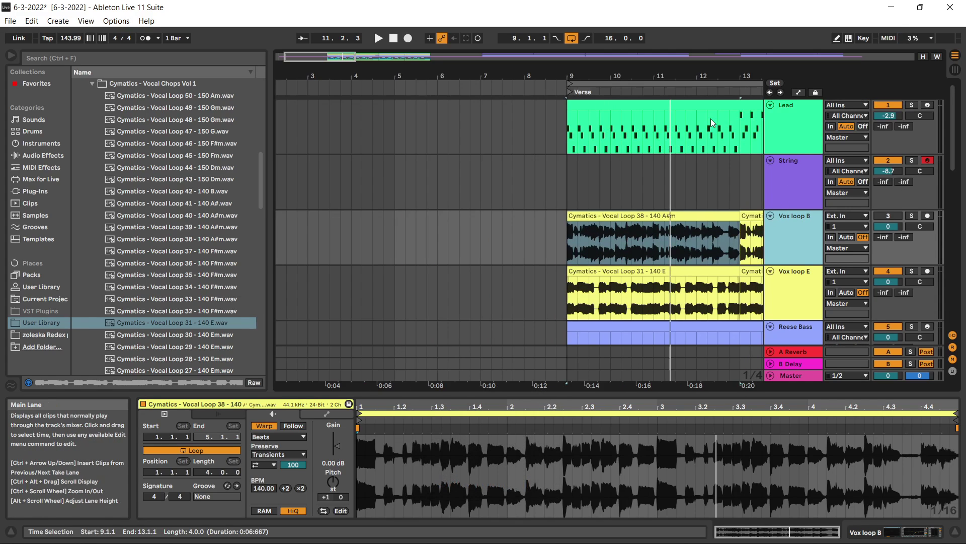
Play the Verse from its start at bar 9 and set the Lead track's volume to -2.0 dB.
click(568, 90)
key(space)
click(787, 113)
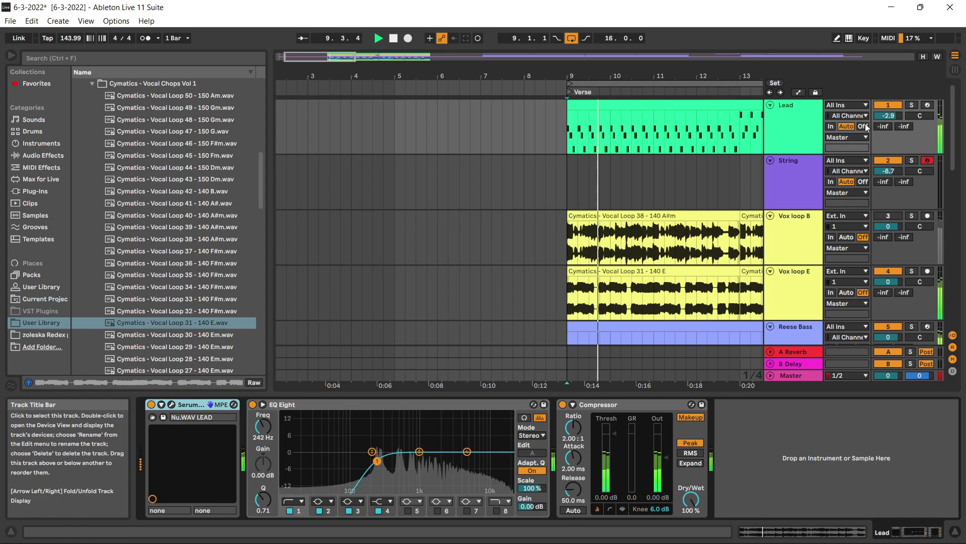
drag(886, 116, 885, 112)
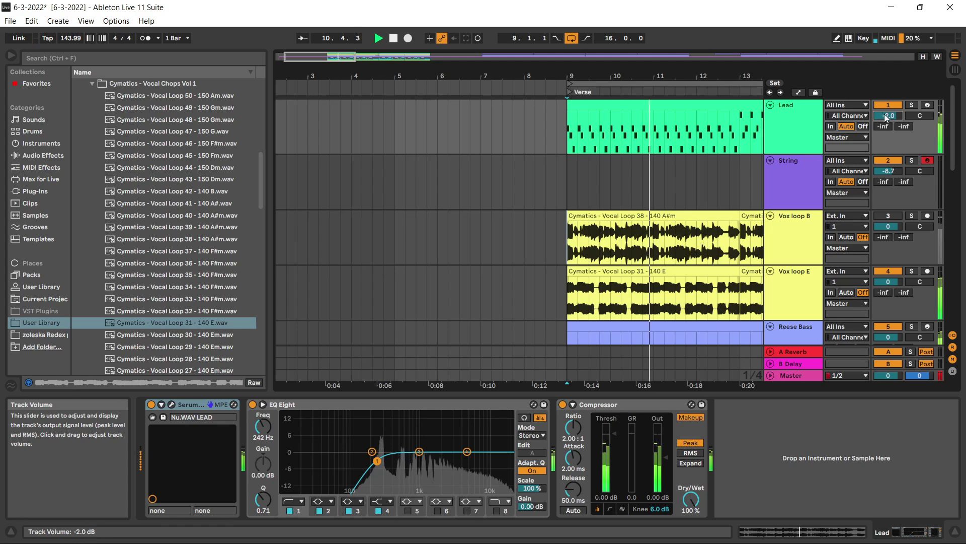
Copy the Lead clip at bar 9 to bar 37 and duplicate the copy to bar 45.
click(640, 102)
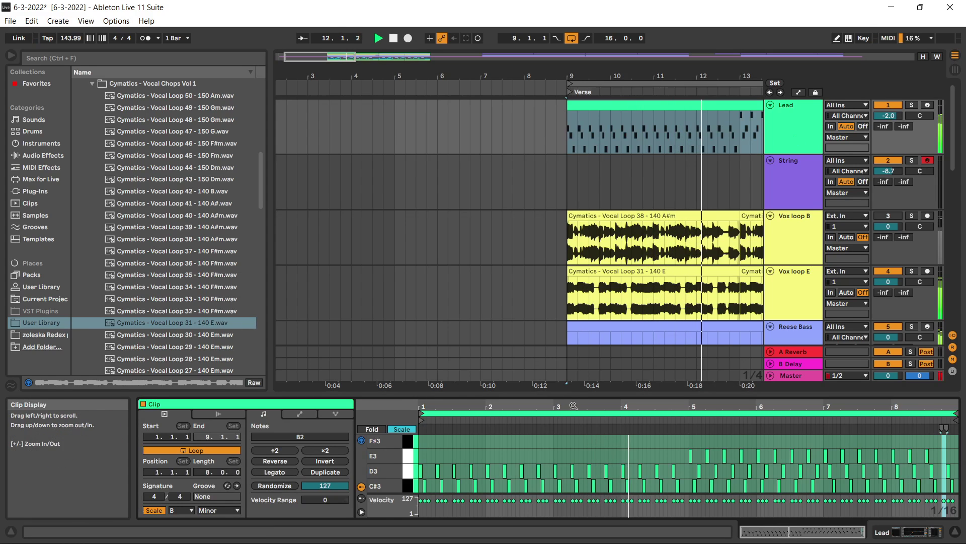
drag(571, 384, 588, 241)
scroll(612, 172, down, 5)
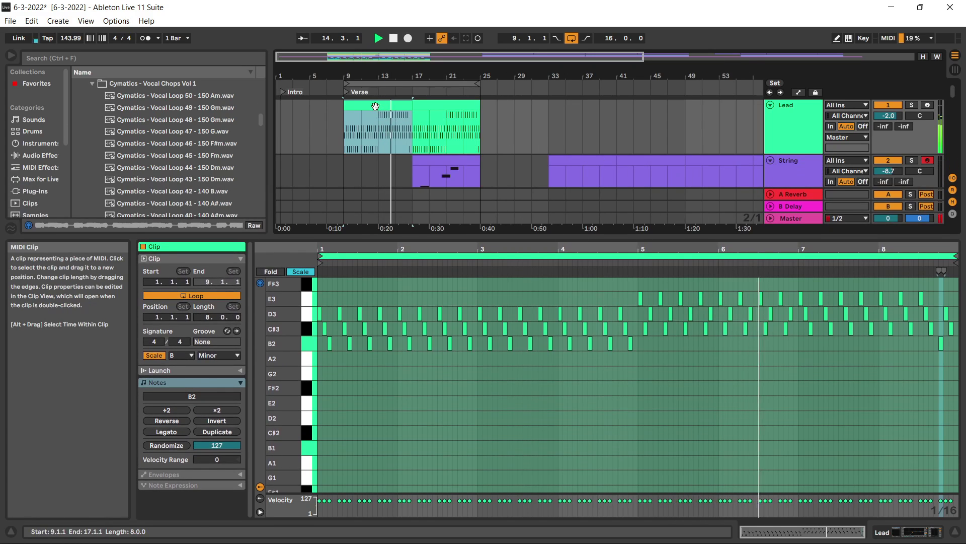
drag(375, 104, 614, 127)
key(ctrl+d)
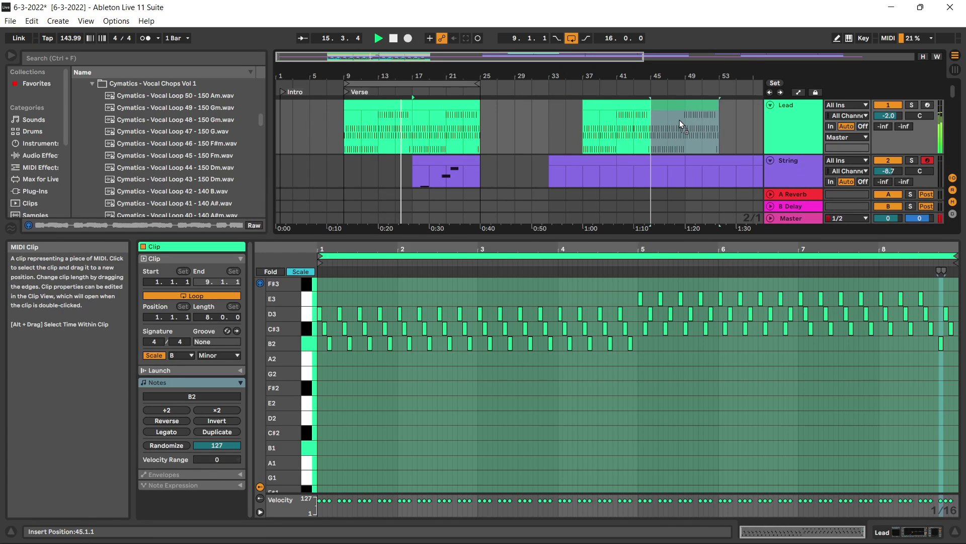
Rename the Lead clip at bar 9 as LEAD ARP 1.
right_click(391, 102)
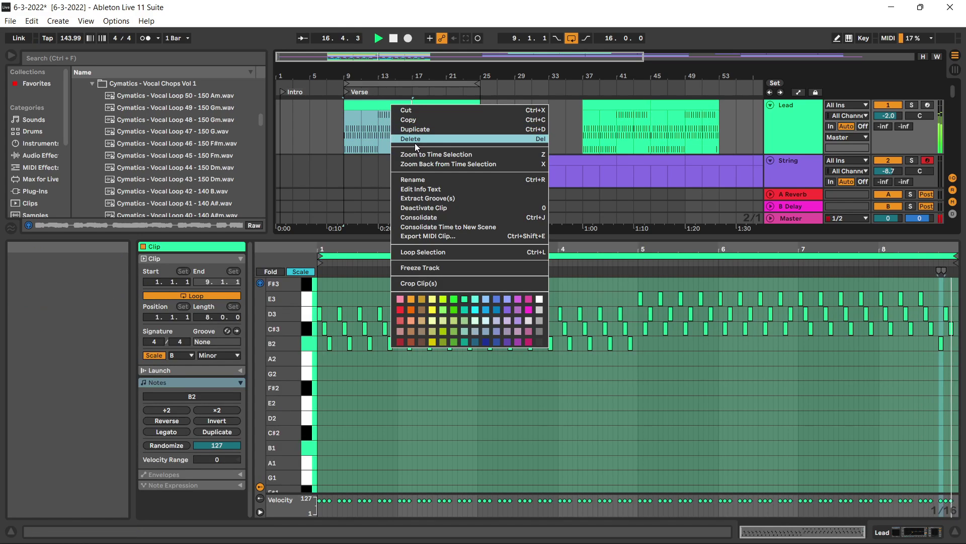
click(419, 178)
key(Caps_Lock)
text(L)
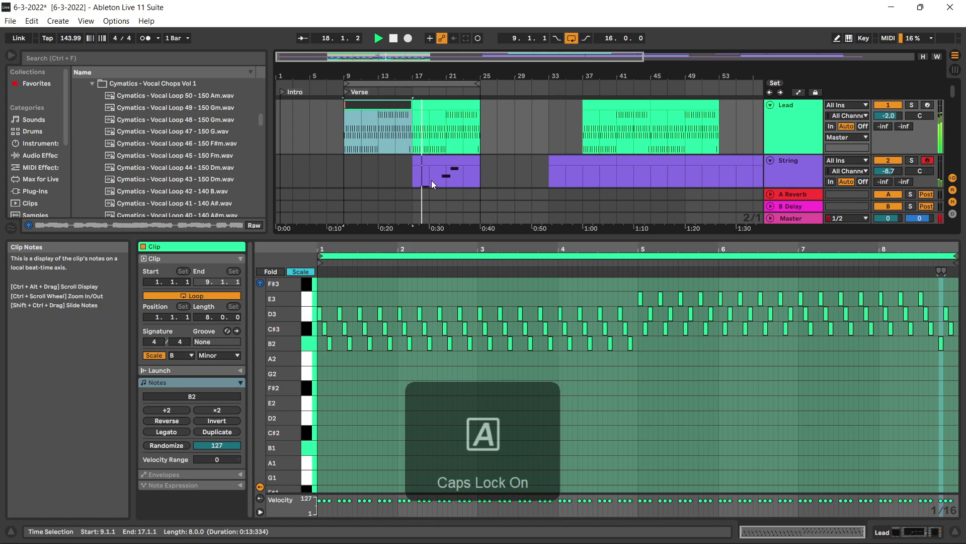
key(Caps_Lock)
key(Caps_Lock)
text(EAD A)
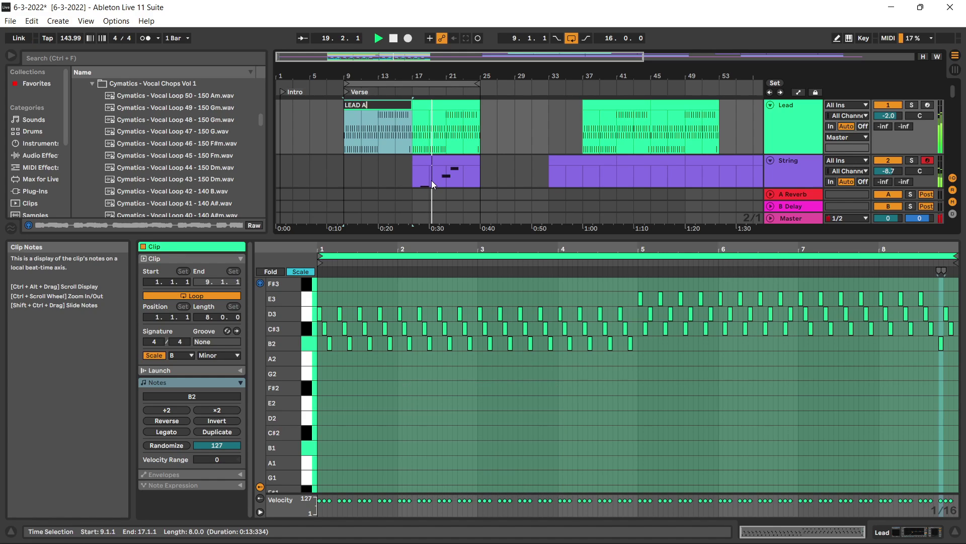
text(RP 1)
key(Return)
key(Caps_Lock)
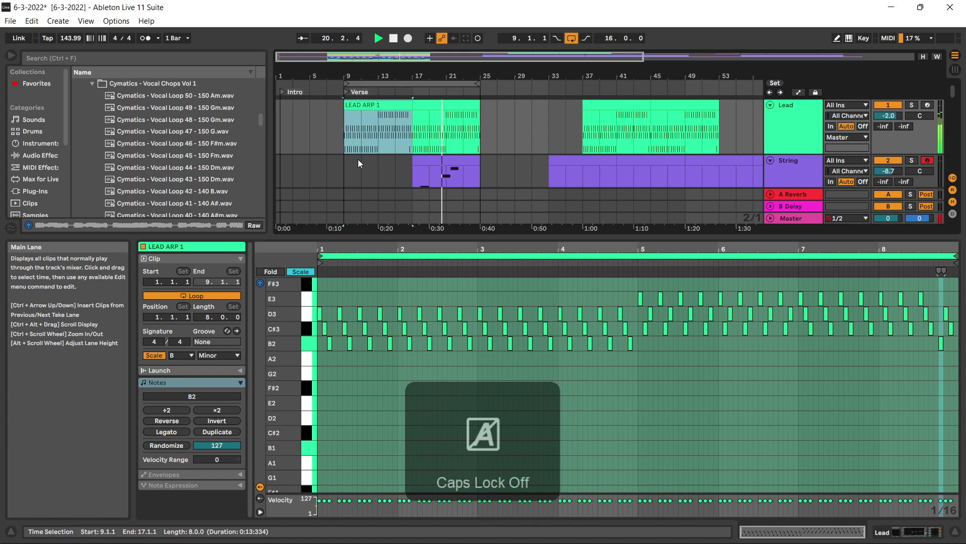
Duplicate LEAD ARP 1 over the clip at bar 17 and copy both named clips over the Lead clips from bar 37.
click(430, 103)
click(371, 106)
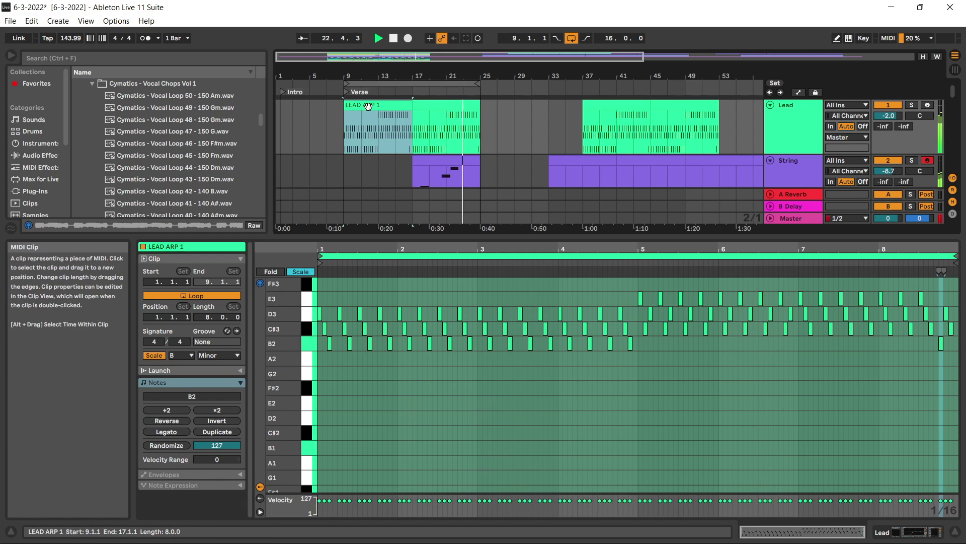
key(ctrl+d)
click(393, 103)
shift+click(425, 104)
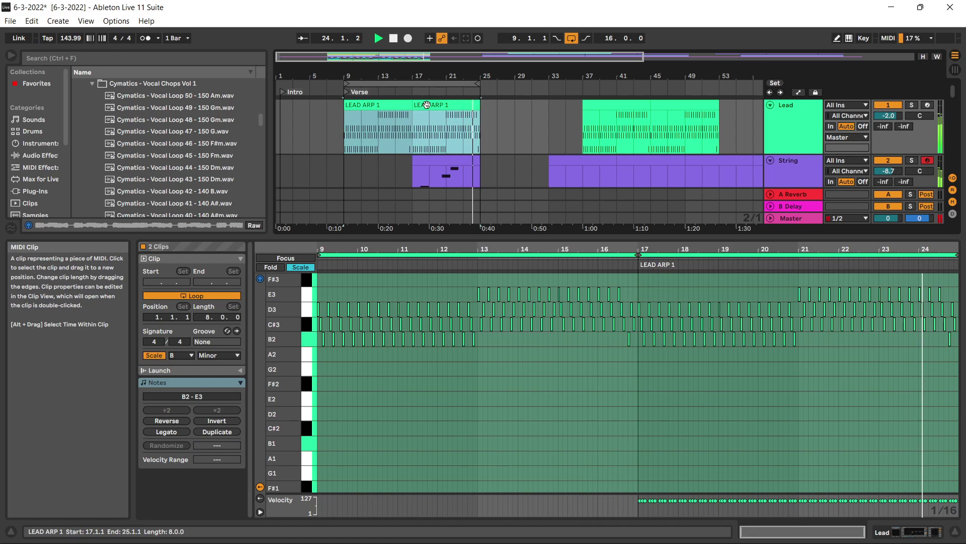
drag(391, 102, 635, 132)
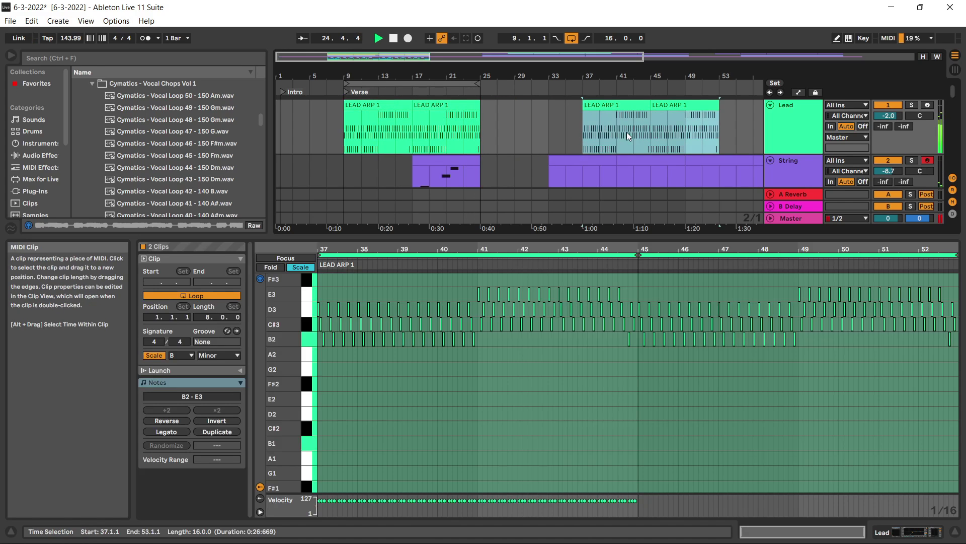
Shorten the arrangement loop to the eight bars from bar 9 and delete all notes in the LEAD ARP 1 clip there.
double_click(368, 105)
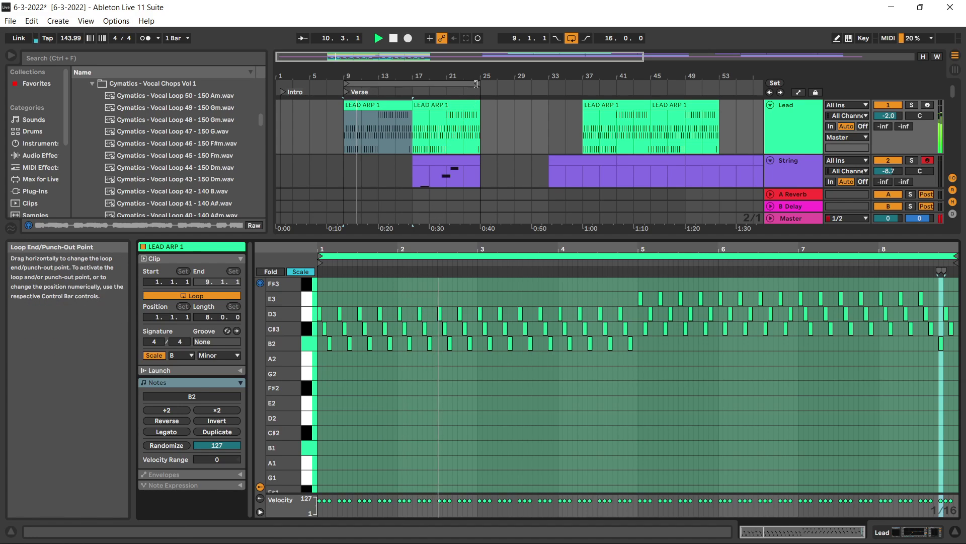
drag(479, 83, 415, 89)
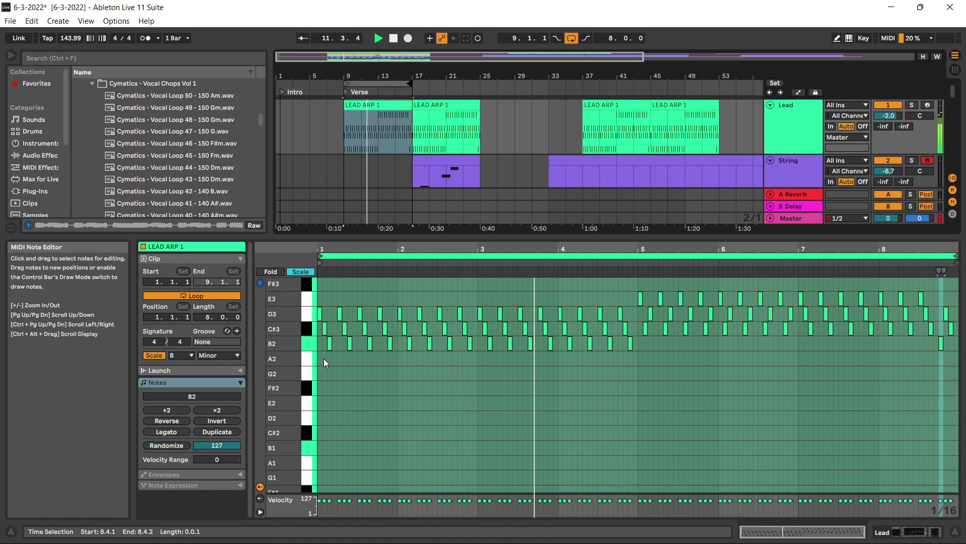
drag(321, 362, 961, 324)
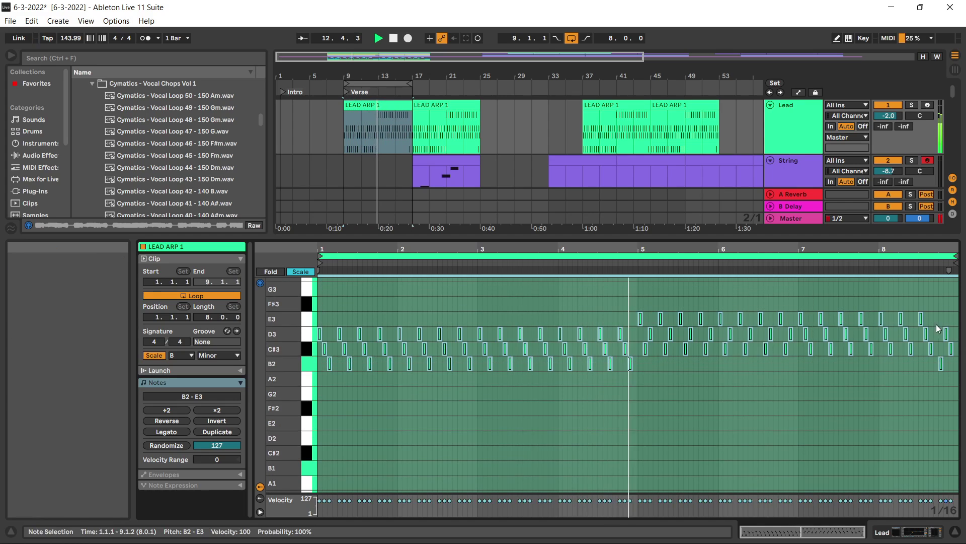
key(Delete)
click(373, 123)
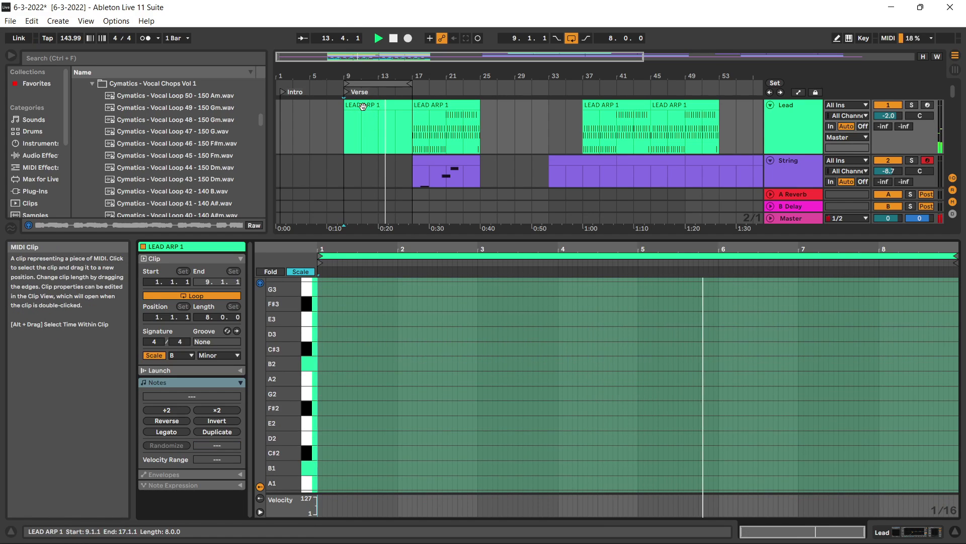
Hide the clip's note editor and lower the Closed Hat track's volume to -8.4 dB.
click(437, 240)
drag(438, 238, 483, 428)
scroll(515, 291, down, 15)
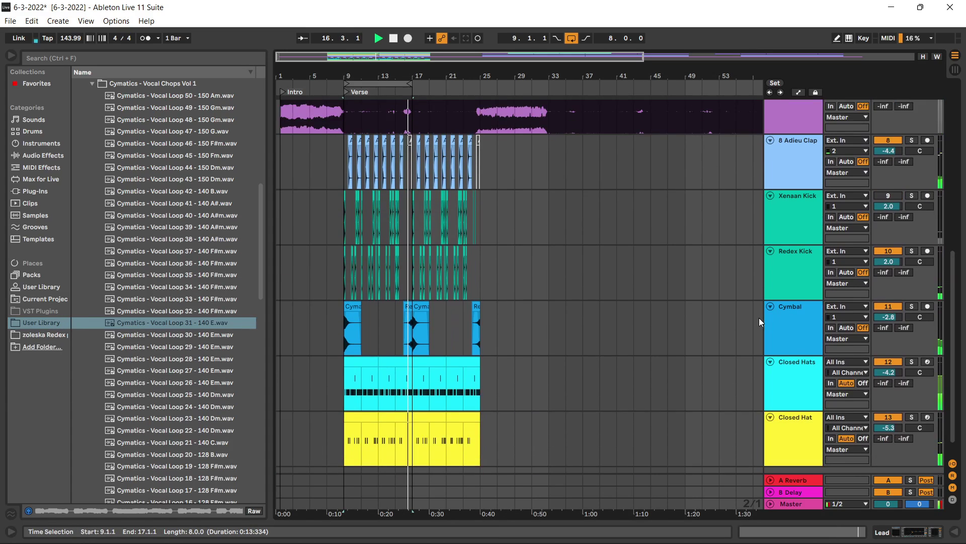
drag(888, 407, 888, 414)
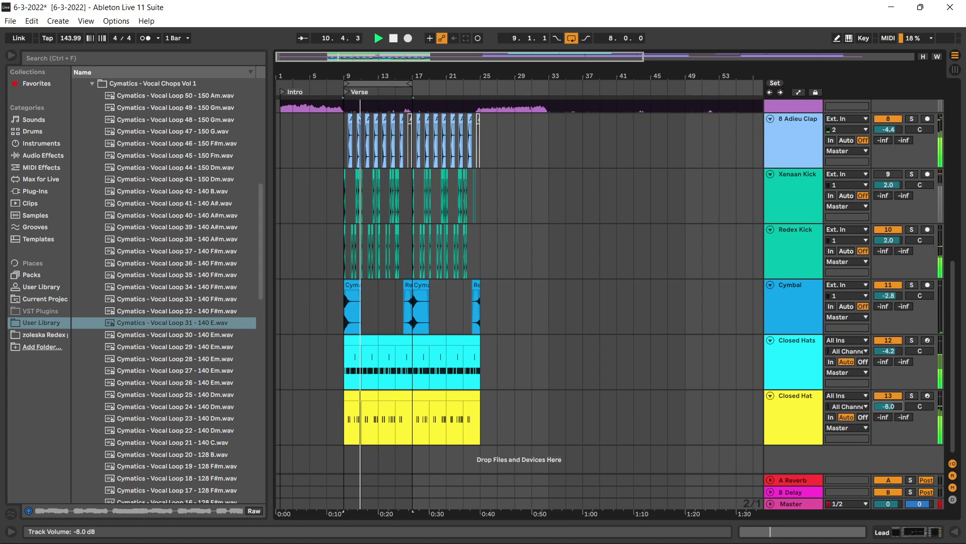
scroll(715, 316, up, 4)
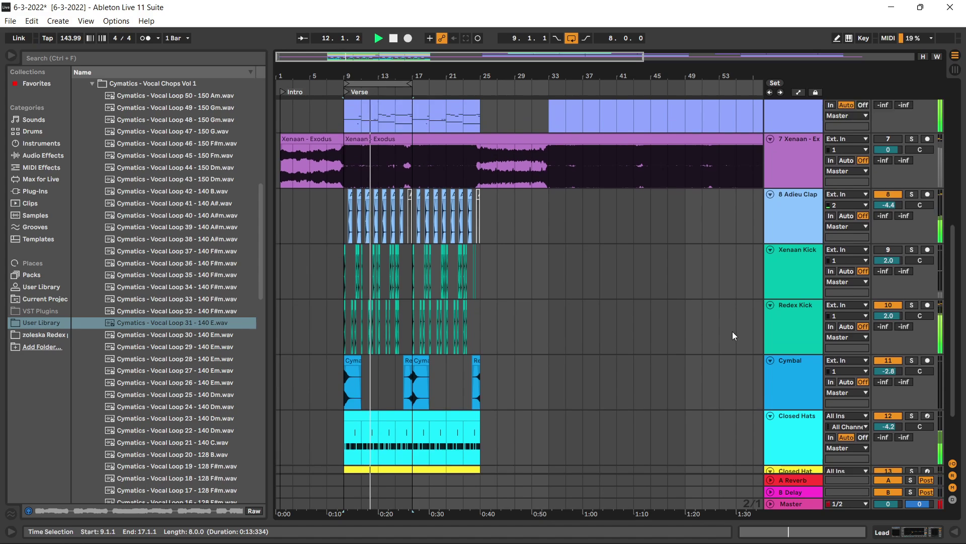
scroll(735, 339, down, 2)
scroll(714, 373, down, 3)
Lower the 8 Adieu Clap track's volume to -6.1 dB.
scroll(394, 350, up, 6)
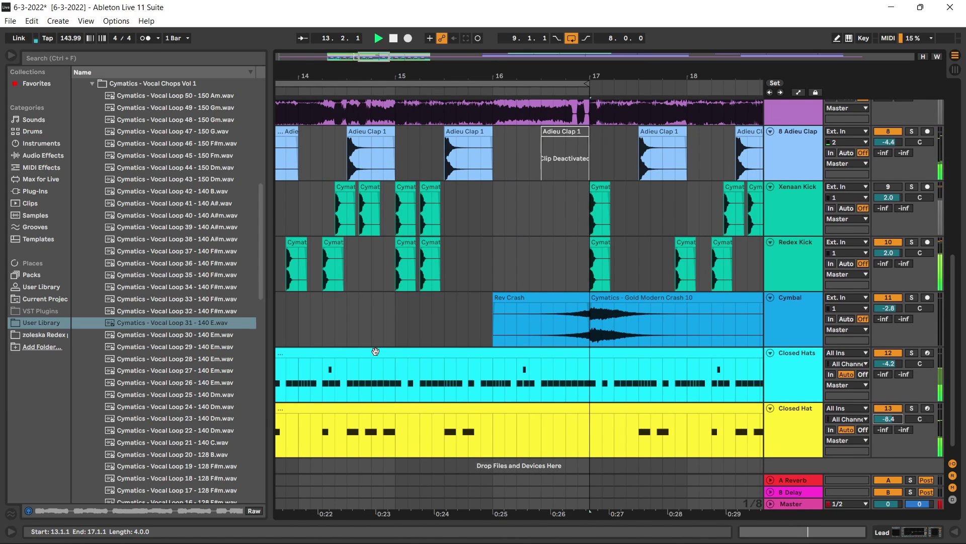
scroll(355, 351, down, 4)
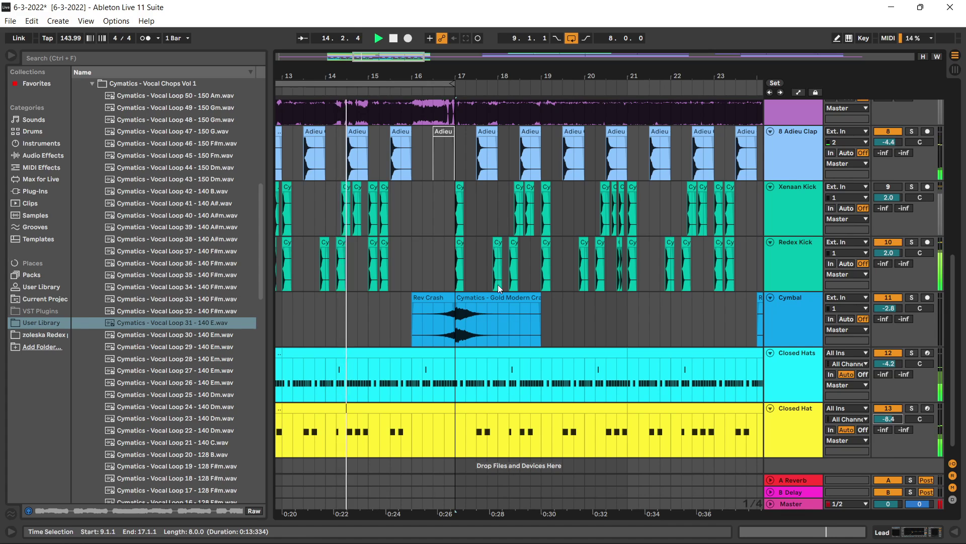
scroll(735, 215, up, 4)
drag(888, 205, 888, 213)
scroll(709, 169, up, 2)
scroll(710, 172, up, 6)
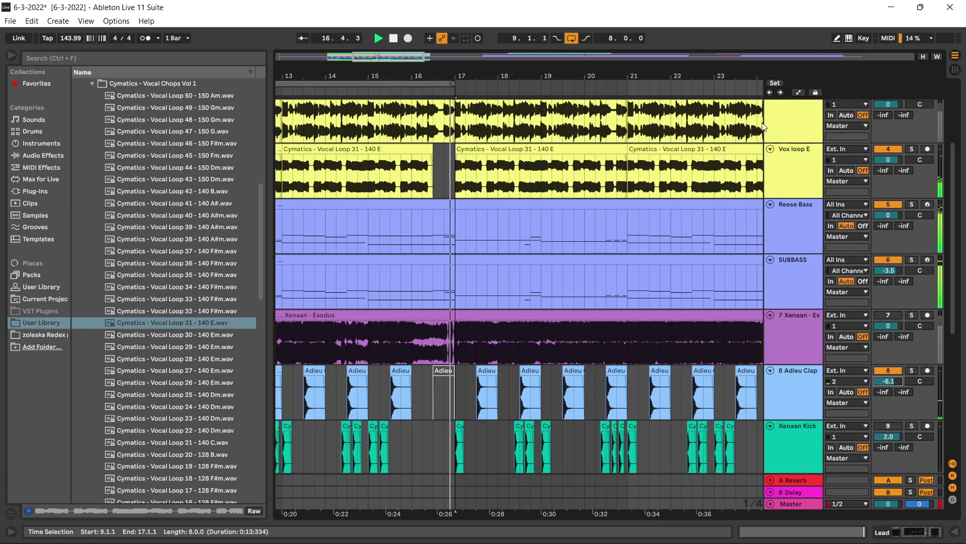
Show the device chain of the Vox loop E track, solo the track and restart playback.
double_click(793, 218)
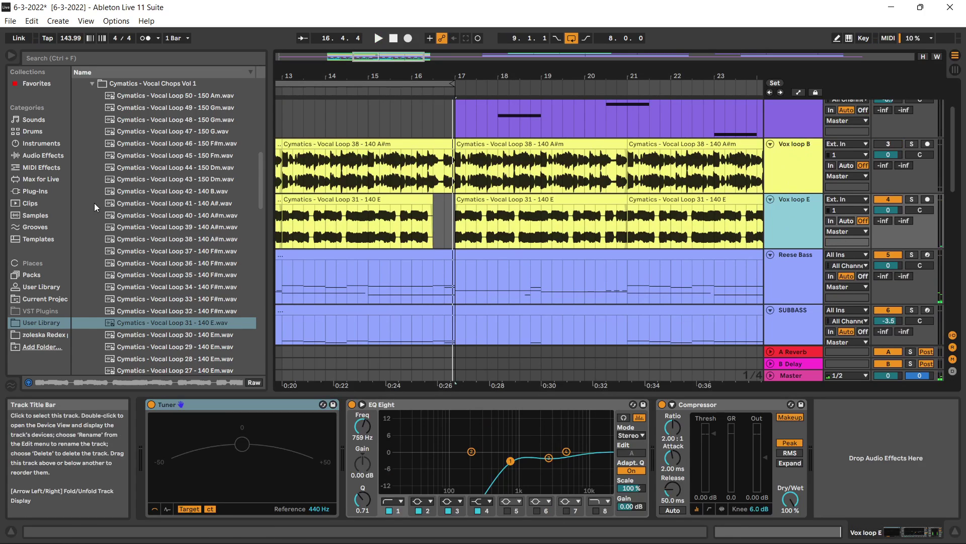
click(911, 199)
key(space)
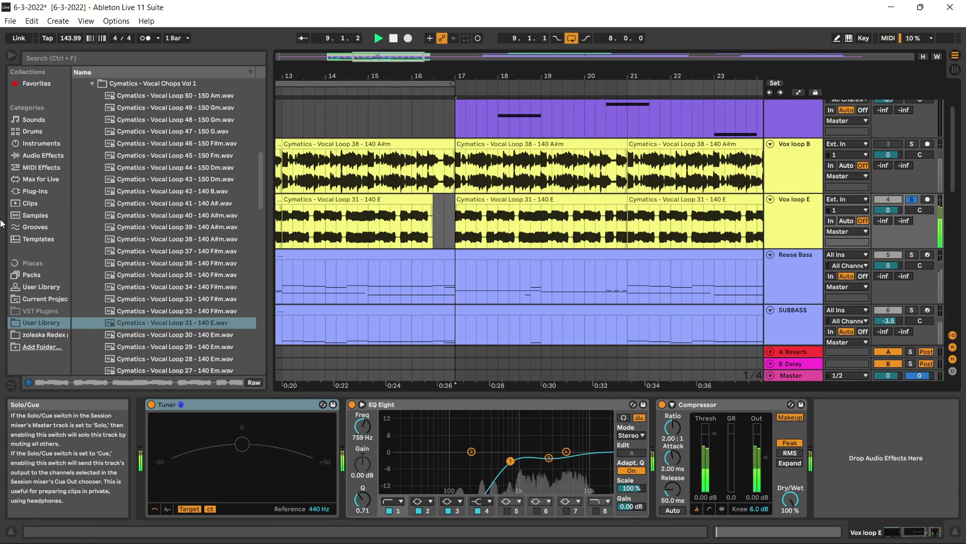
Find TSAR-1R Reverb among the Softube plug-ins and add it to the end of Vox loop E's device chain.
click(37, 155)
click(35, 192)
scroll(104, 302, down, 2)
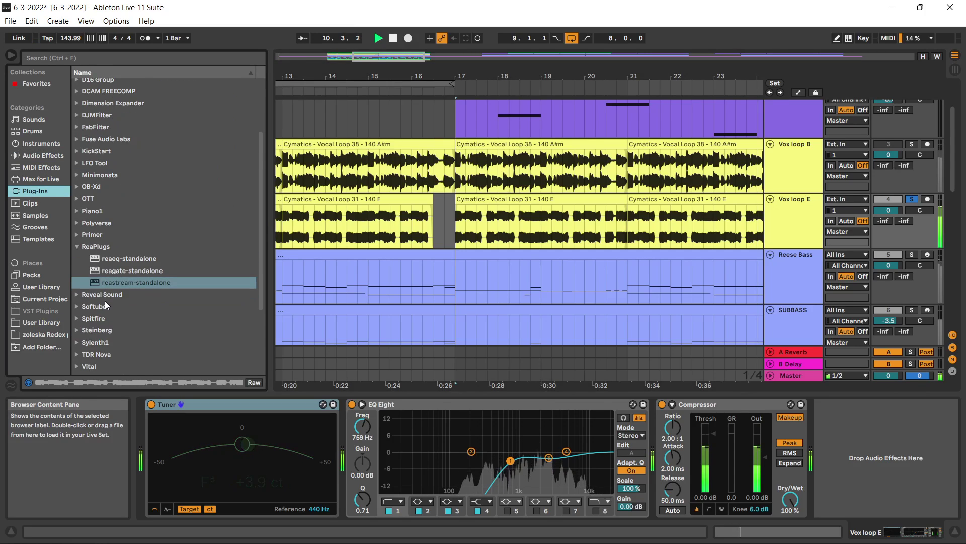
scroll(98, 317, down, 4)
scroll(74, 330, up, 5)
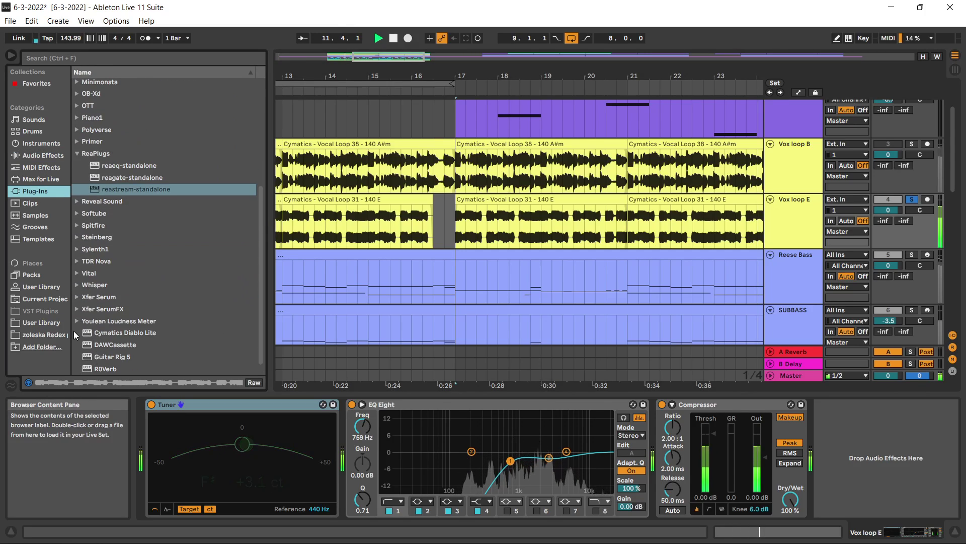
scroll(88, 166, up, 2)
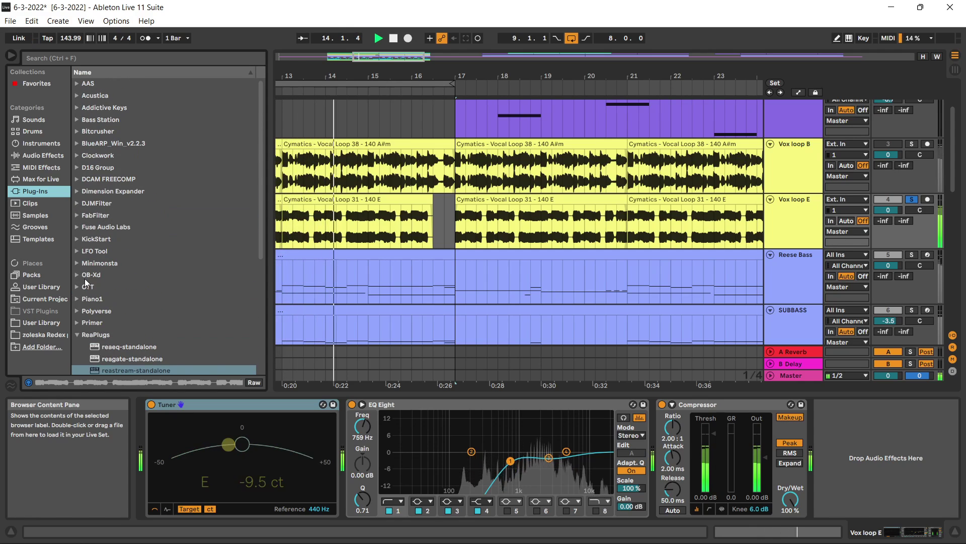
click(74, 335)
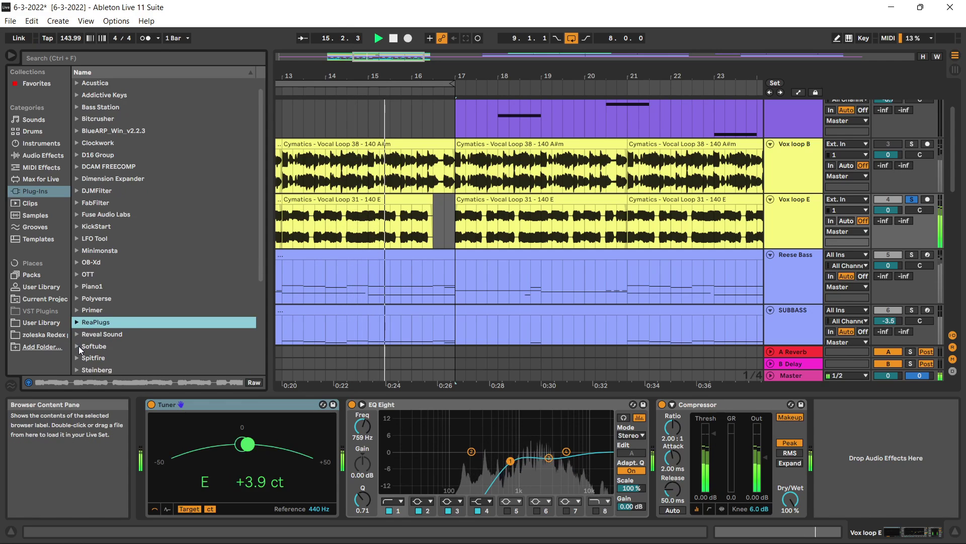
scroll(78, 345, down, 1)
click(78, 336)
scroll(95, 337, down, 3)
click(84, 307)
scroll(100, 313, down, 1)
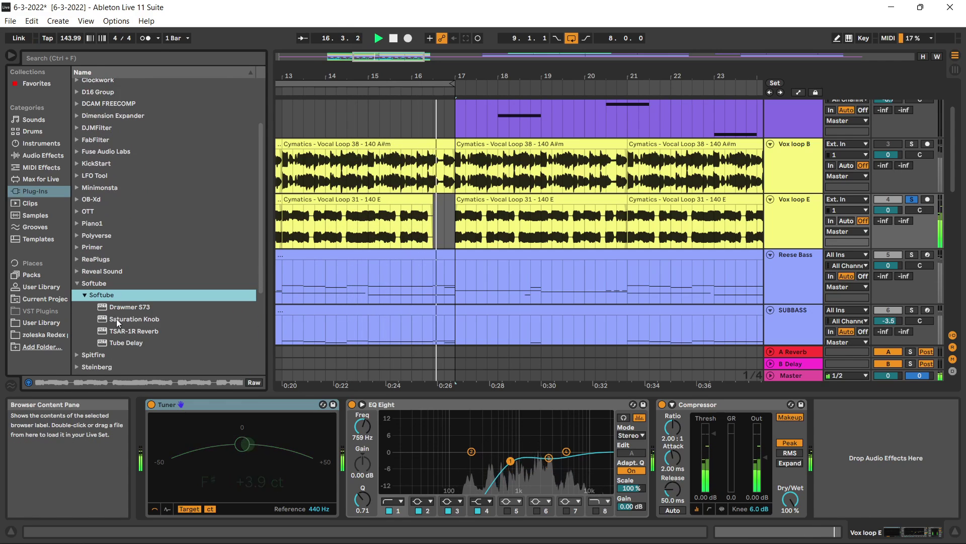
click(137, 328)
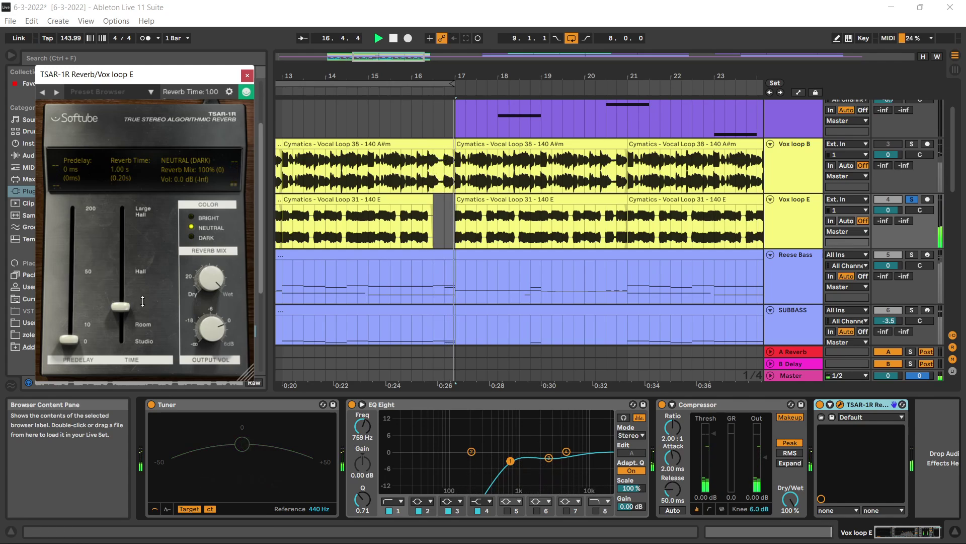
Set the TSAR-1R Reverb on Vox loop E to a 1.32 s reverb time, Neutral color and 64% mix.
drag(125, 300, 124, 302)
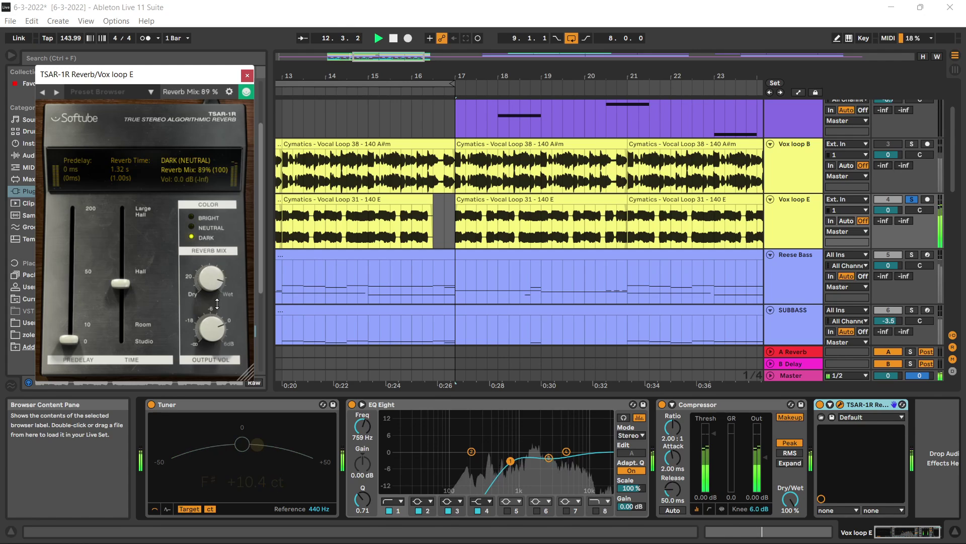
click(192, 217)
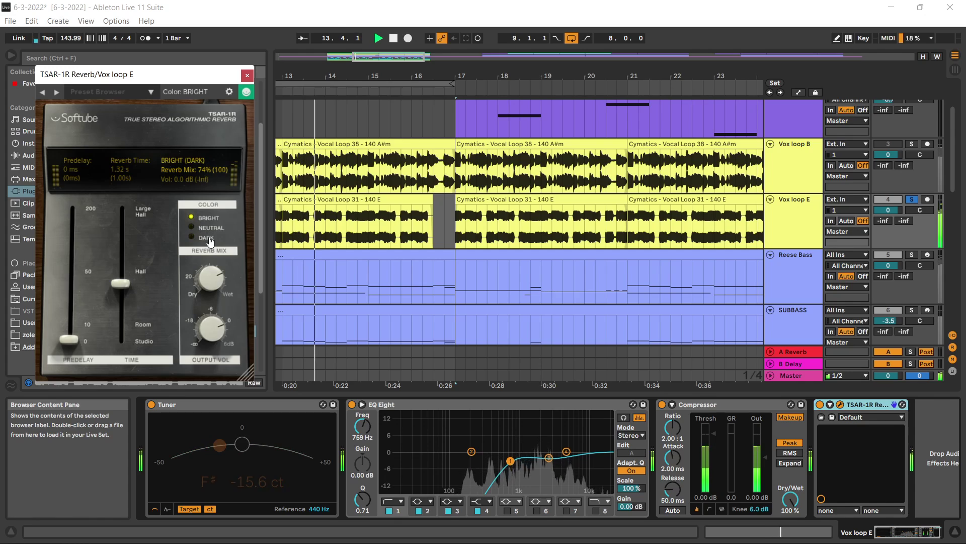
click(193, 228)
drag(216, 279, 216, 281)
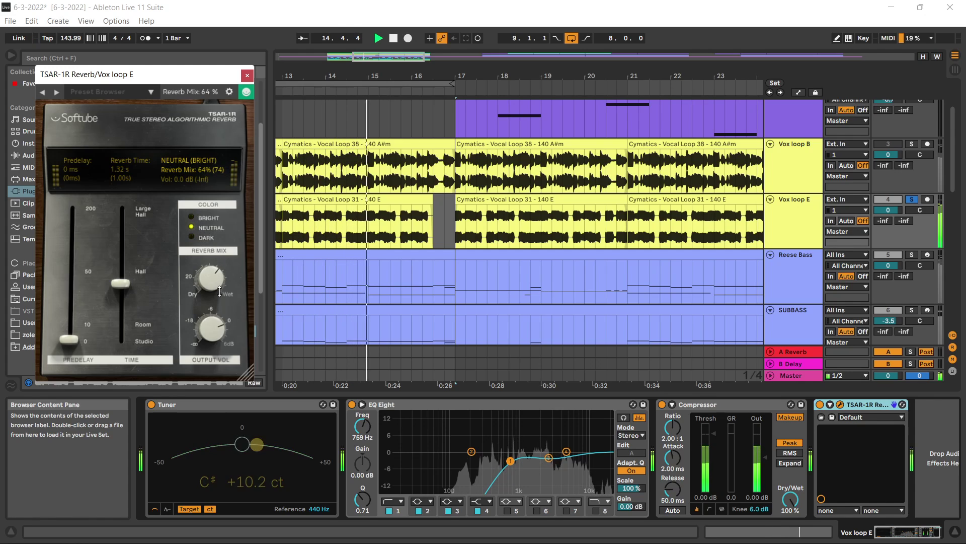
Shorten the reverb time slightly and balance Vox loop E, no longer soloed, at -2.6 dB in the full mix.
drag(137, 288, 135, 302)
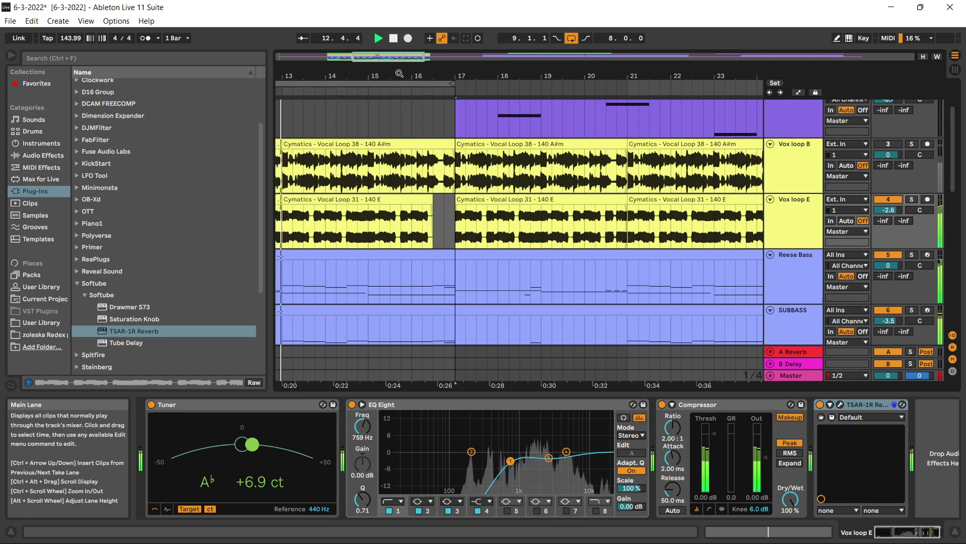
drag(398, 57, 367, 57)
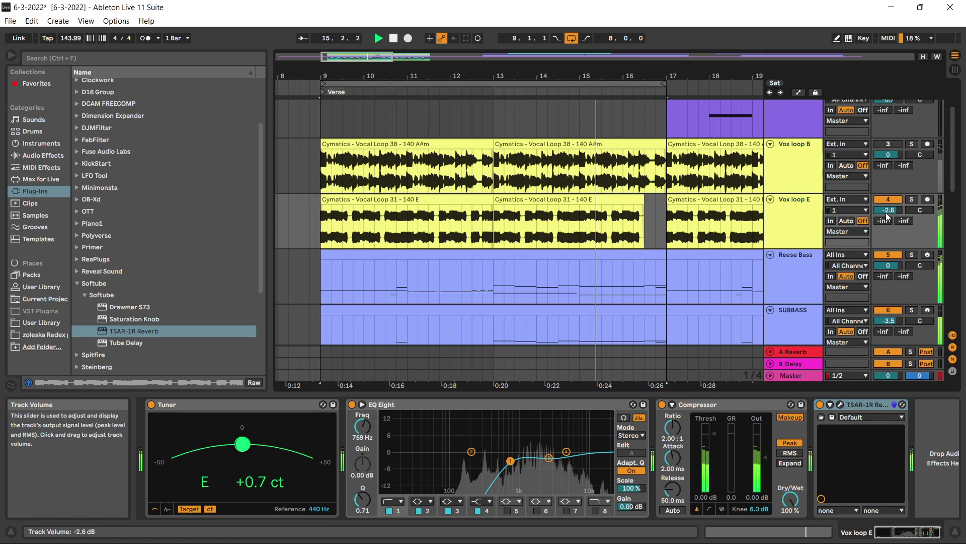
Set Vox loop E's volume to -1.7 dB and restart playback from the start of the Verse.
mouse_move(888, 210)
mouse_down()
mouse_move(888, 197)
mouse_move(888, 211)
mouse_up()
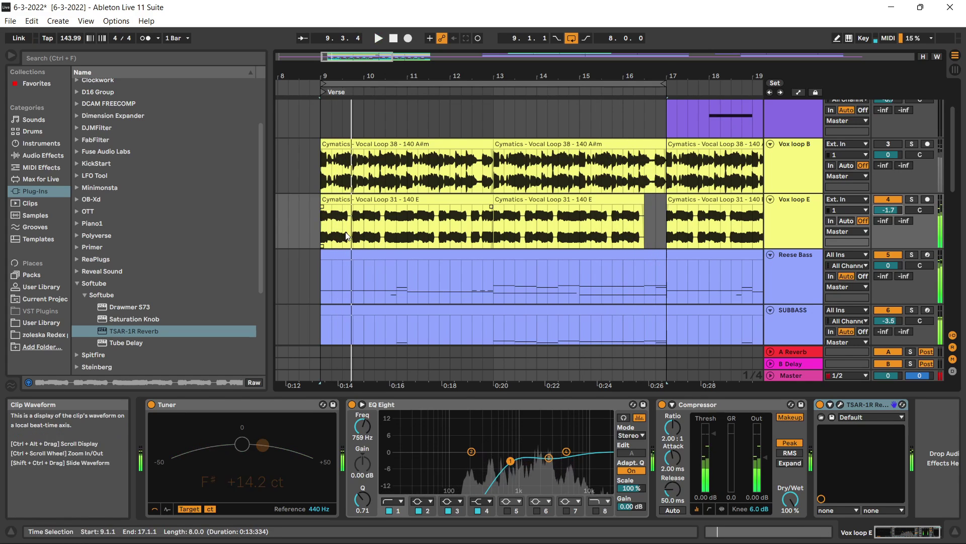
scroll(348, 229, up, 3)
click(294, 94)
key(space)
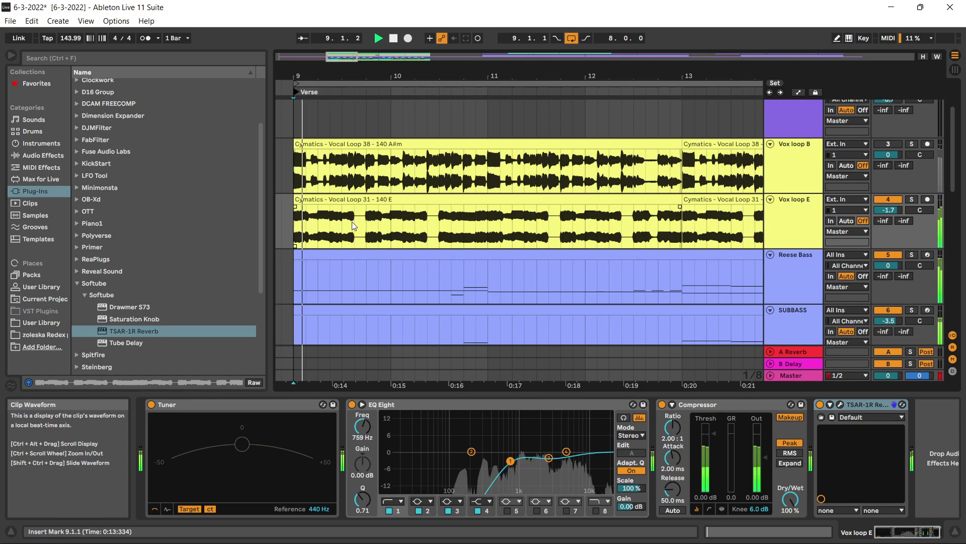
Split the 9.4.1 to 10.3.1 section of Vox loop E's first clip into a separate clip.
click(364, 222)
drag(365, 223, 439, 240)
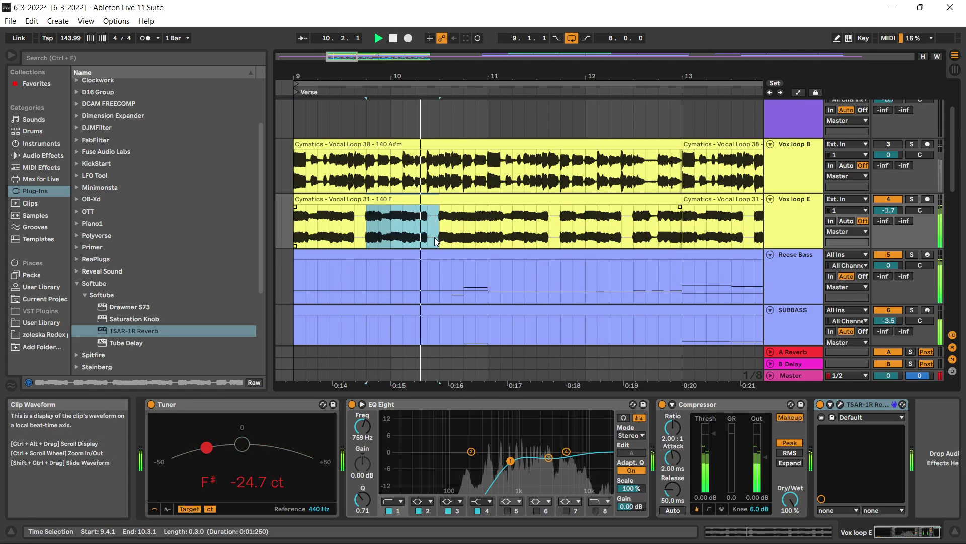
key(ctrl+e)
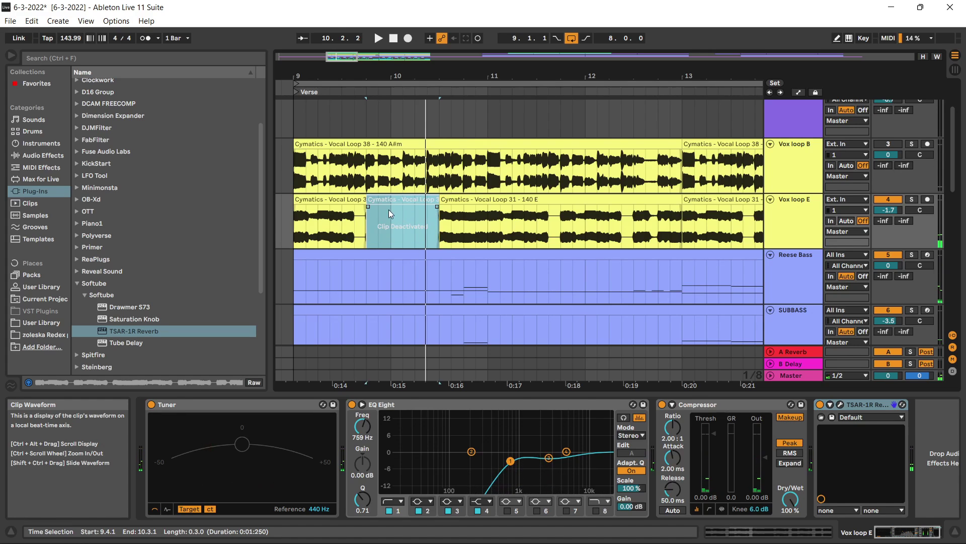
Try deactivating the separated Vox loop E clip while playing the Verse from its start, and reactivate it.
key(space)
key(0)
click(294, 92)
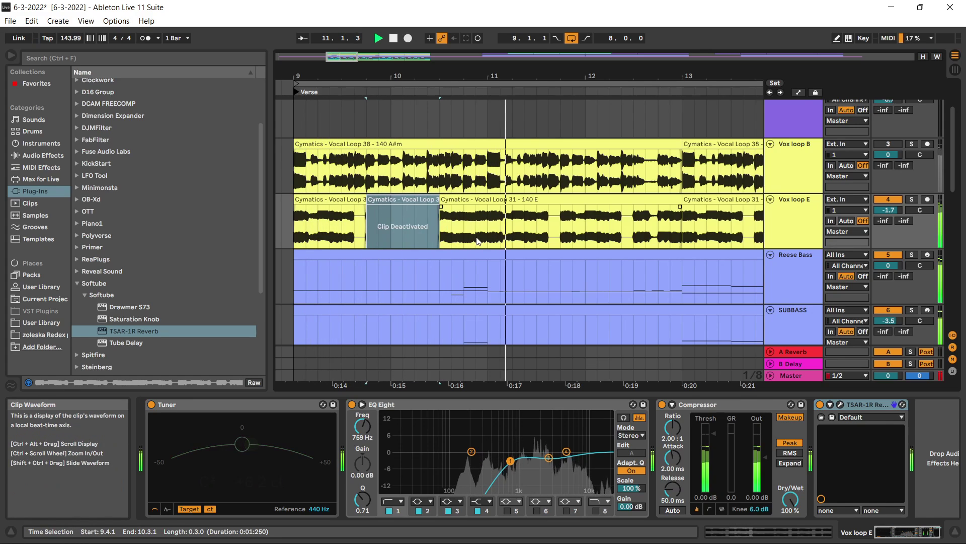
key(0)
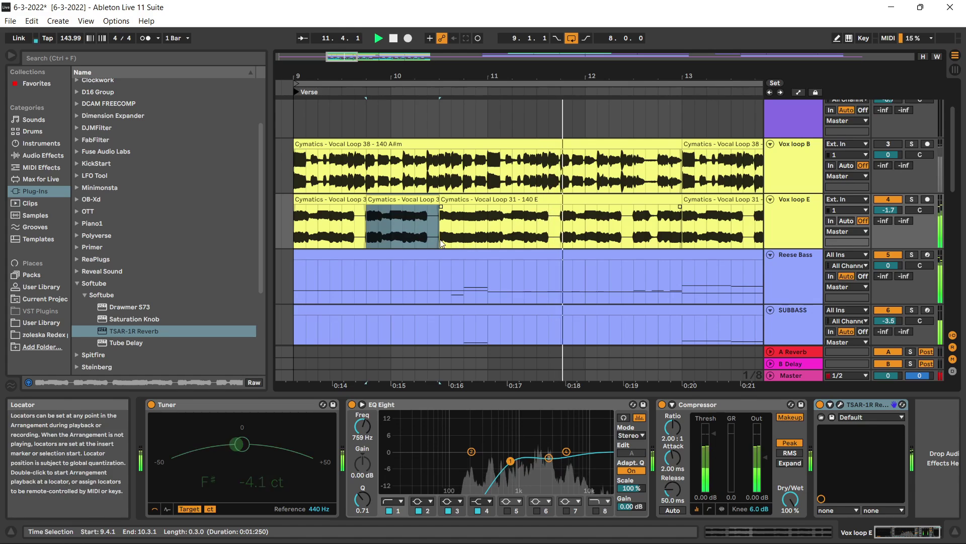
Trim the separated Vox loop E clip to one beat, place a copy at 10.1.3 and replay the Verse.
click(297, 93)
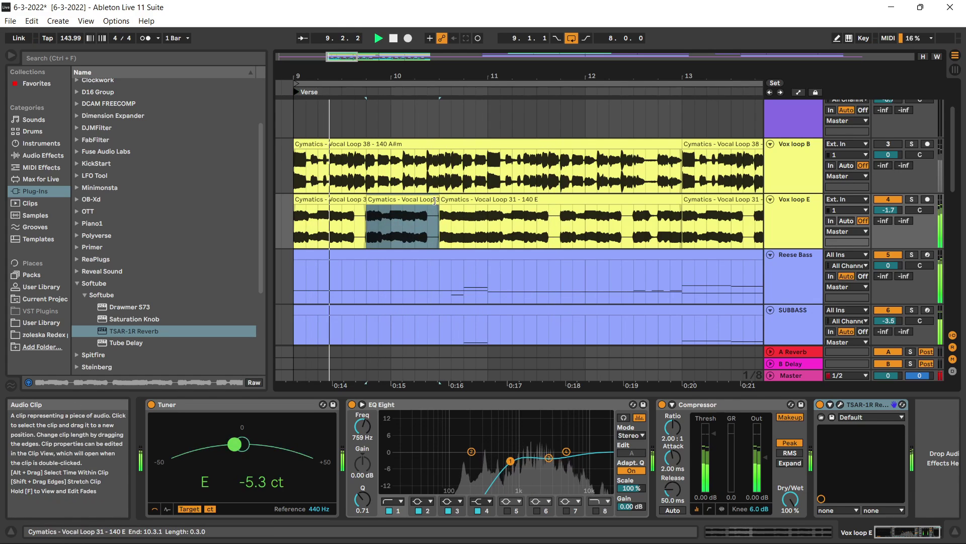
drag(434, 200, 412, 207)
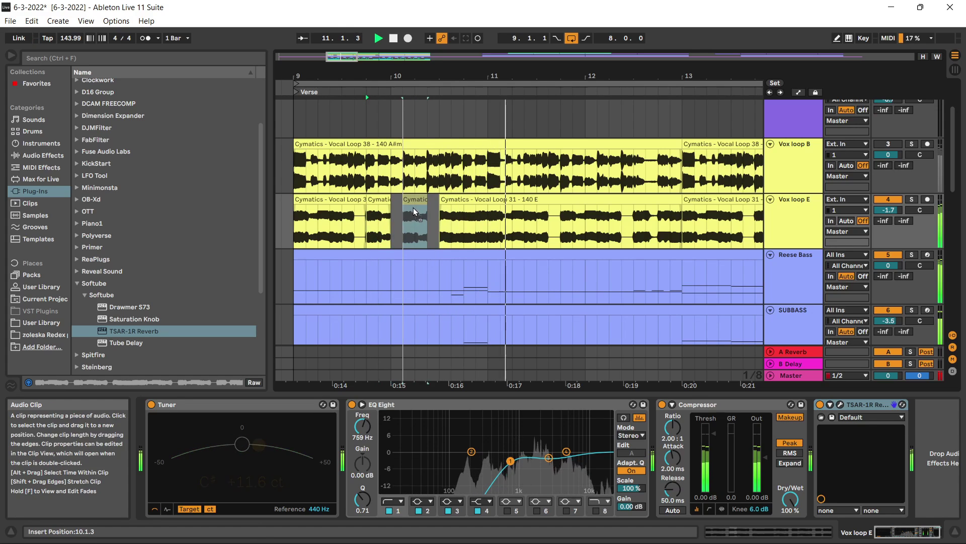
double_click(295, 93)
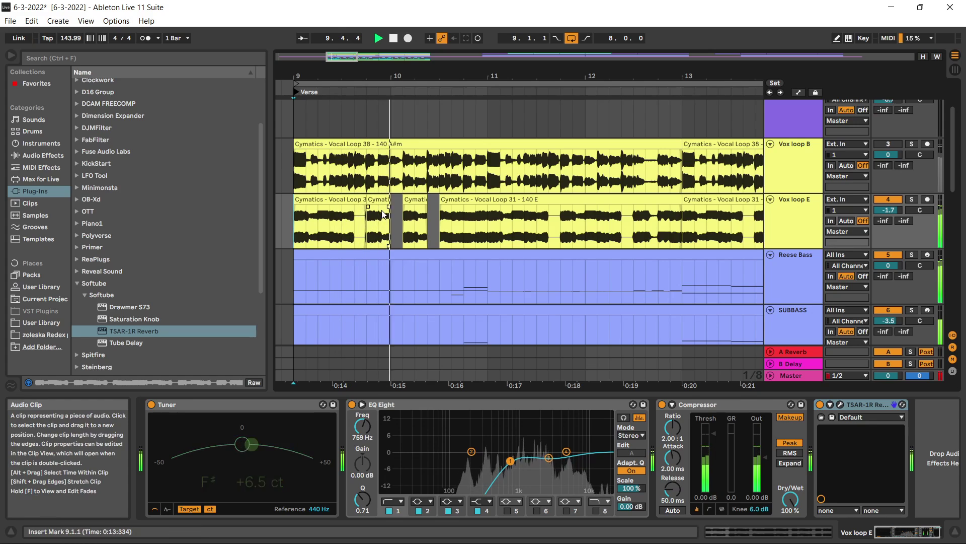
Solo Vox loop E and listen to it from 11.1.1 and from the start of the Verse.
click(486, 221)
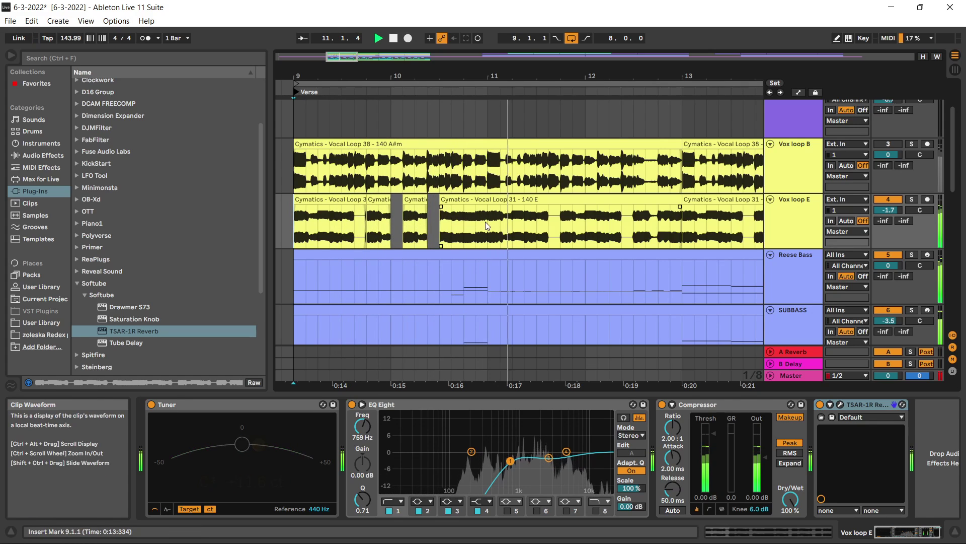
click(488, 241)
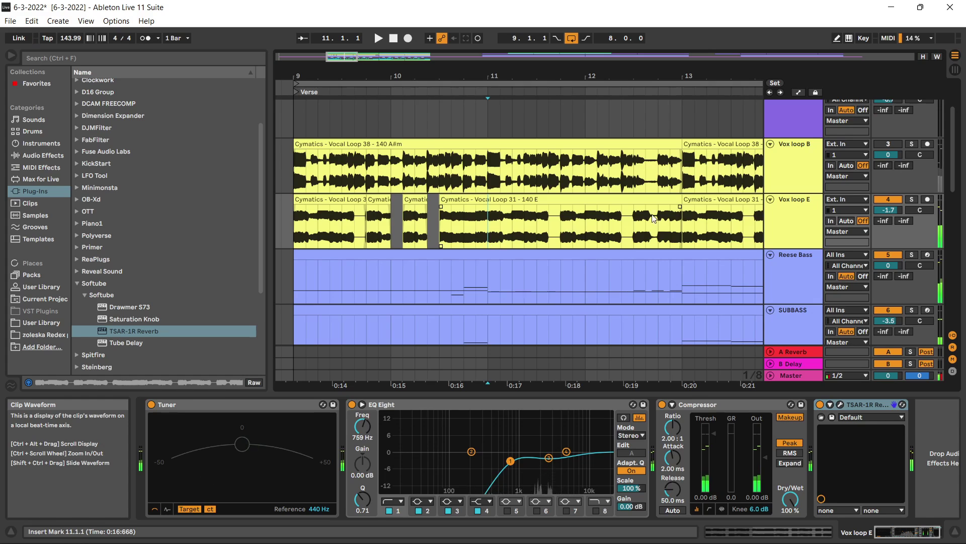
click(912, 199)
key(space)
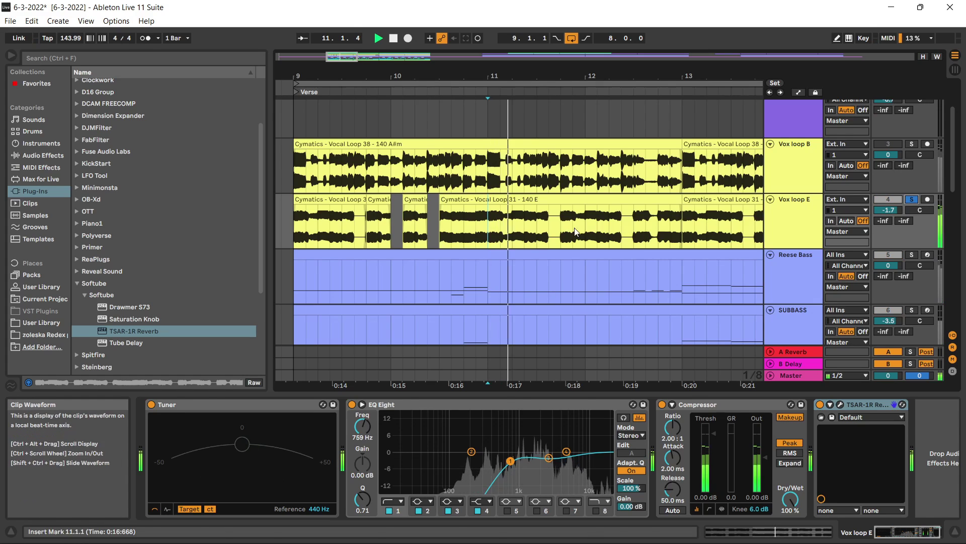
click(297, 92)
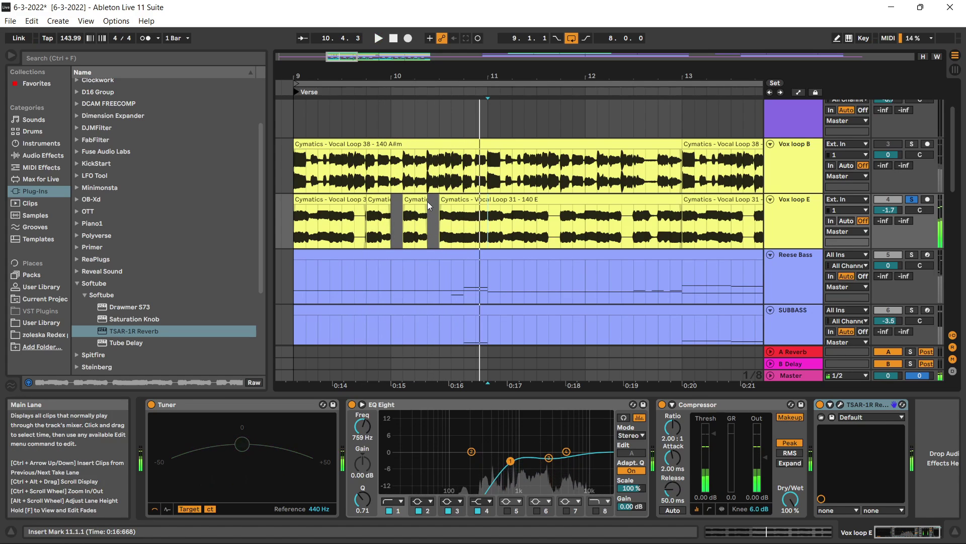
Try extending the clip at 10.1.3 to end at 10.3.1, trim it back to 10.2.3 and replay the Verse.
drag(426, 200, 439, 200)
key(space)
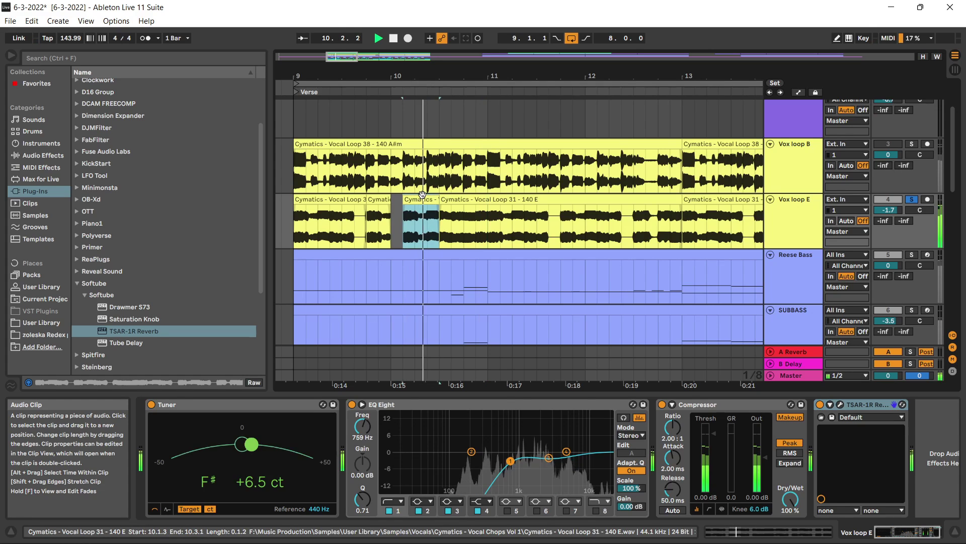
click(295, 91)
drag(437, 197, 427, 199)
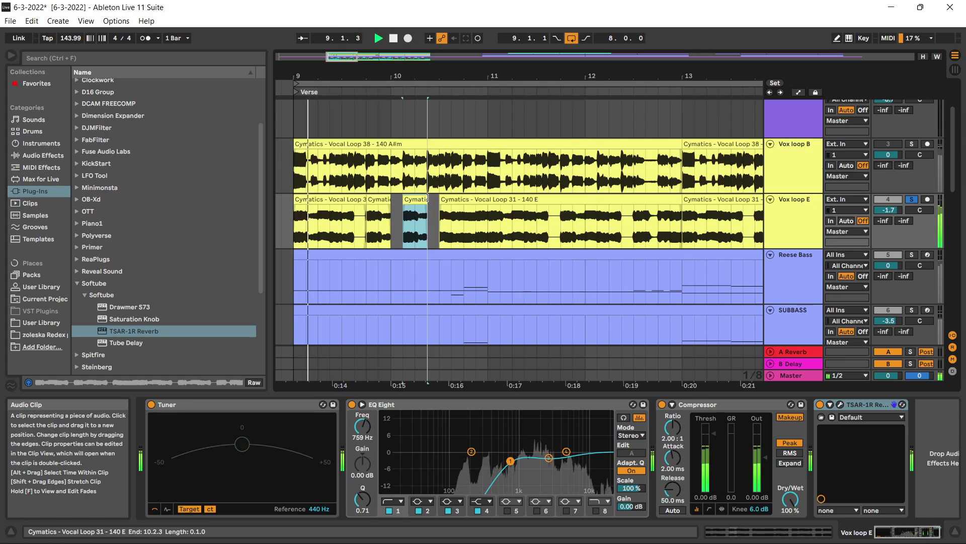
click(430, 221)
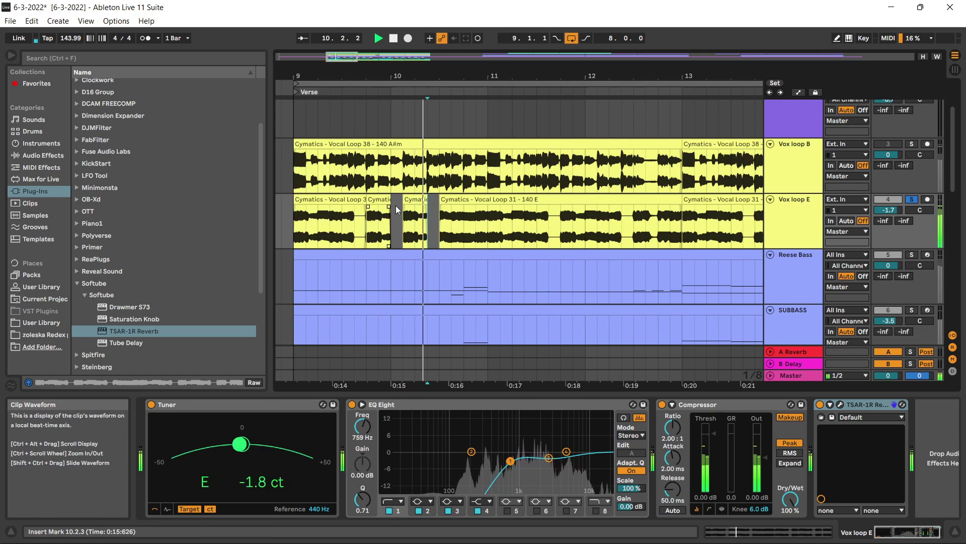
key(space)
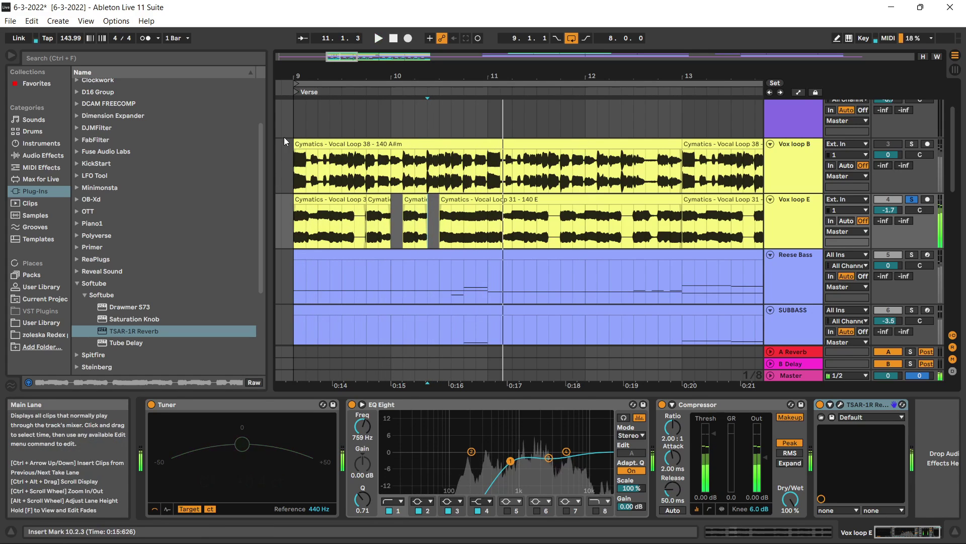
click(293, 92)
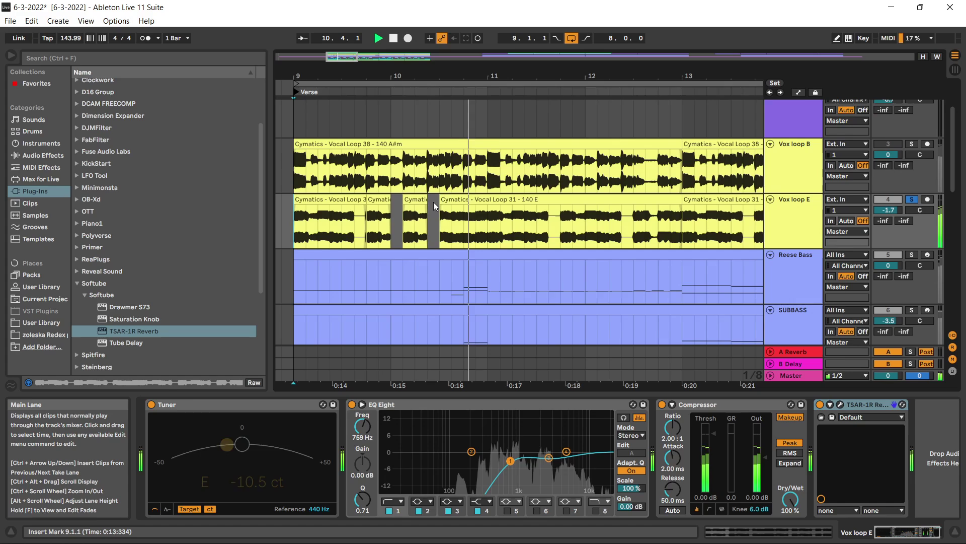
Split out Vox loop E's 10.4.3 to 11.2.1 section, place a copy of it at 10.1.3 and replay the Verse.
click(477, 228)
key(space)
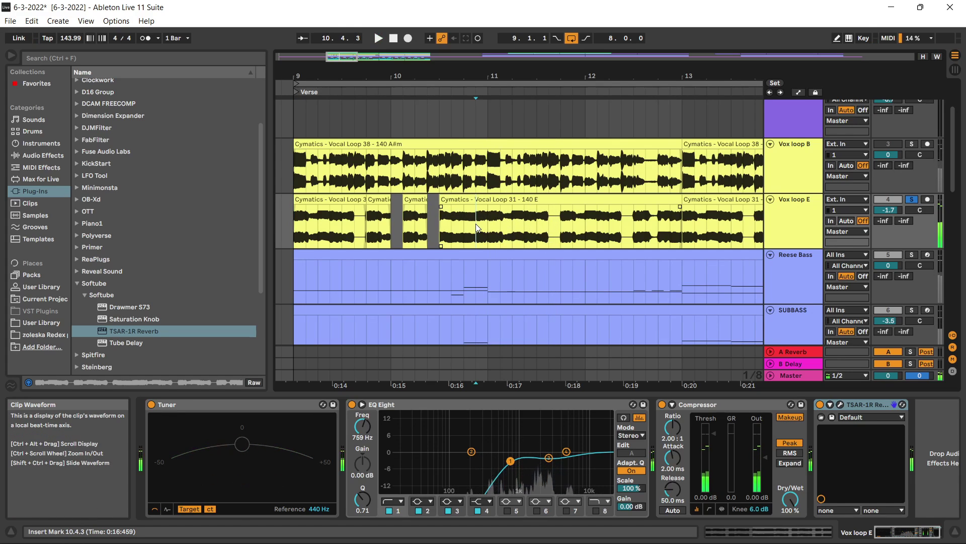
drag(477, 228, 492, 231)
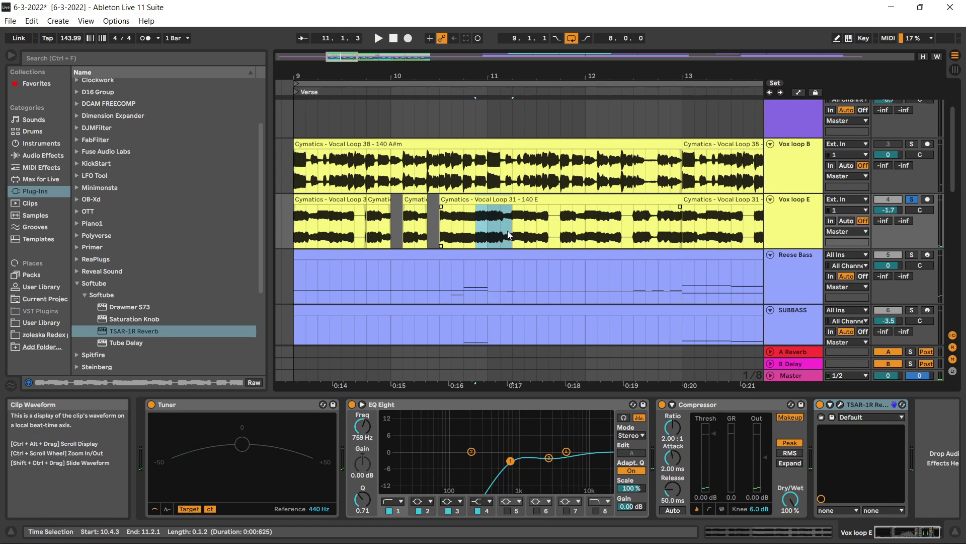
key(ctrl+e)
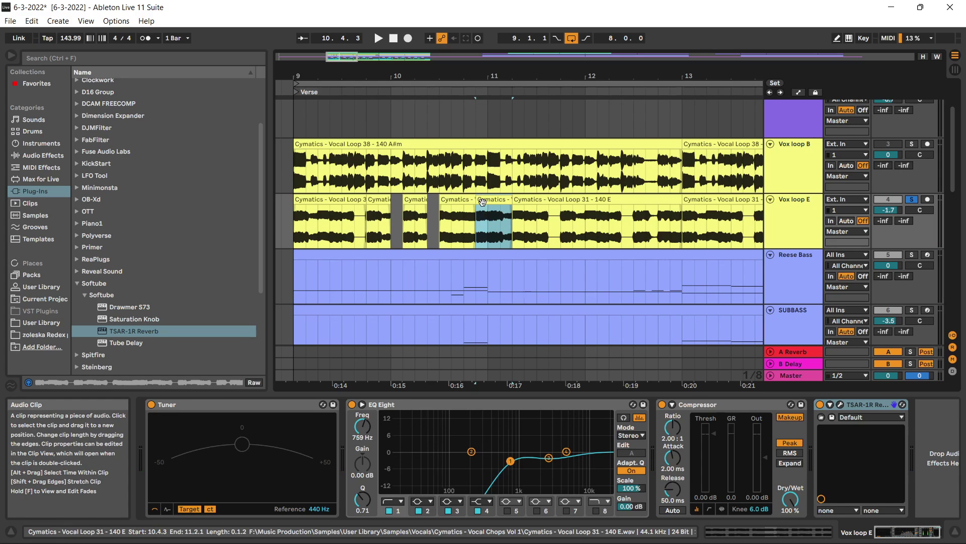
drag(481, 200, 411, 213)
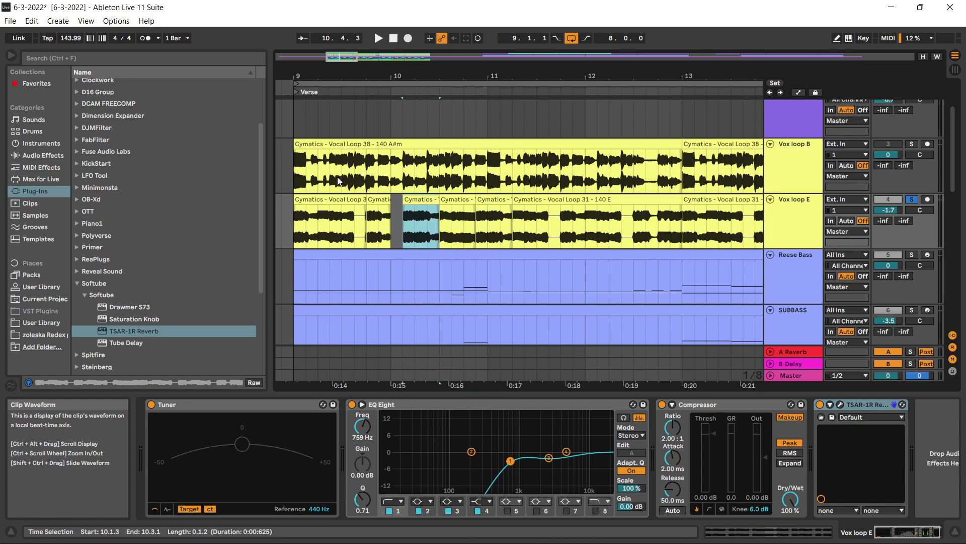
double_click(294, 91)
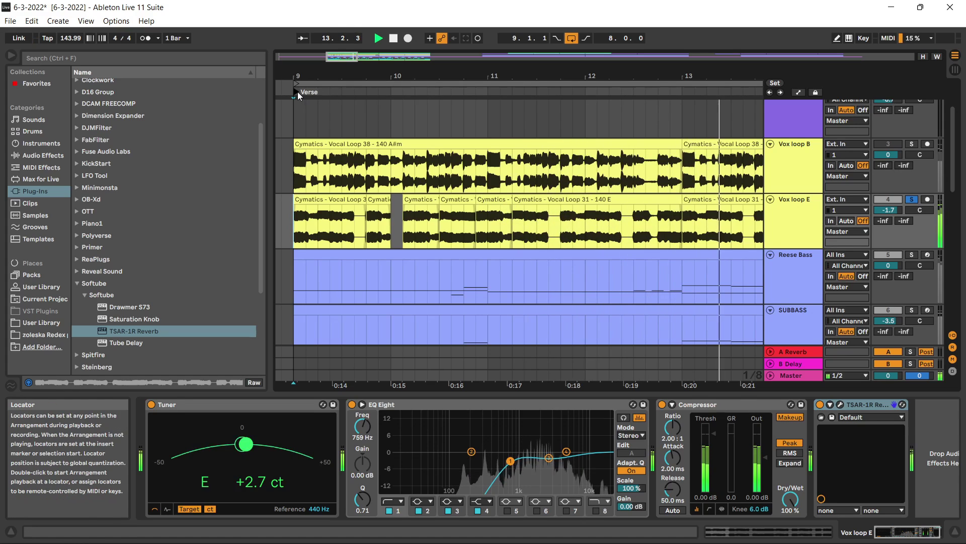
Unsolo Vox loop E, copy its one-beat clip from 9.4.1 to 10.4.3 and replay the Verse.
click(909, 201)
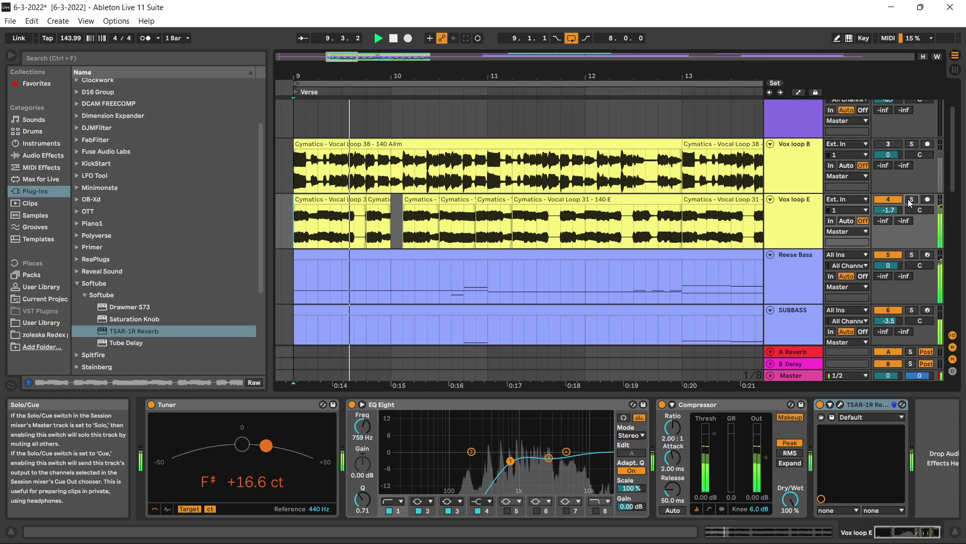
click(431, 224)
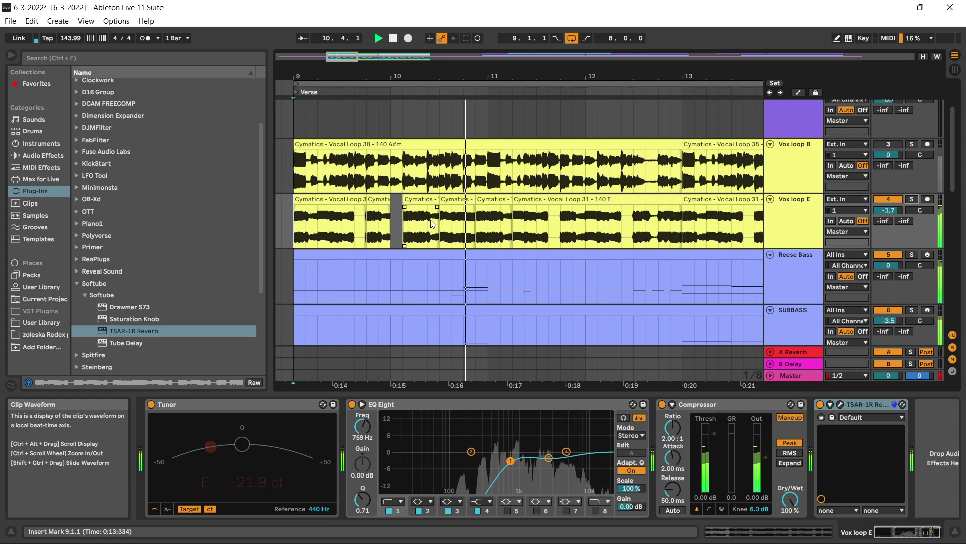
click(364, 225)
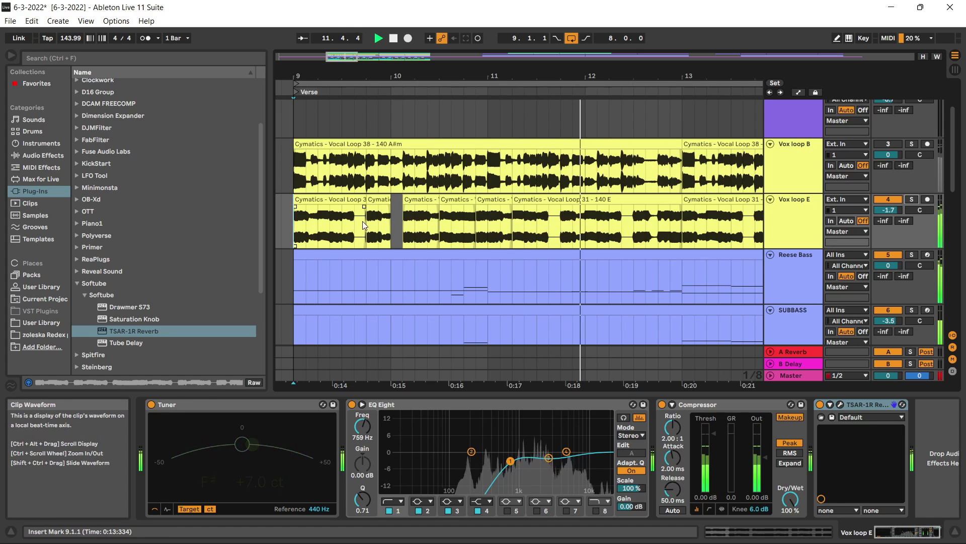
drag(378, 210, 484, 216)
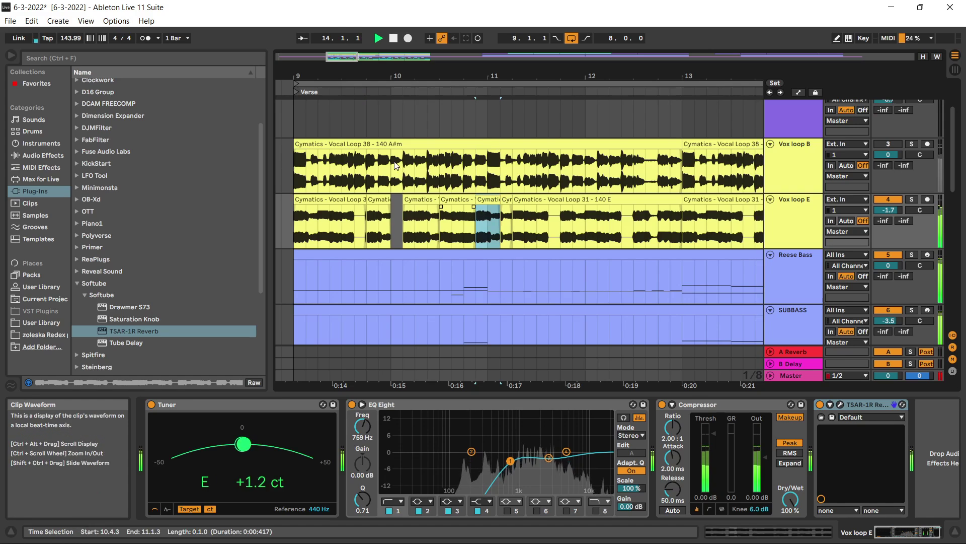
double_click(295, 92)
Shorten the playback loop to four bars, 9.1.1 to 13.1.1, and select Vox loop E's clips in that range.
key(minus)
key(minus)
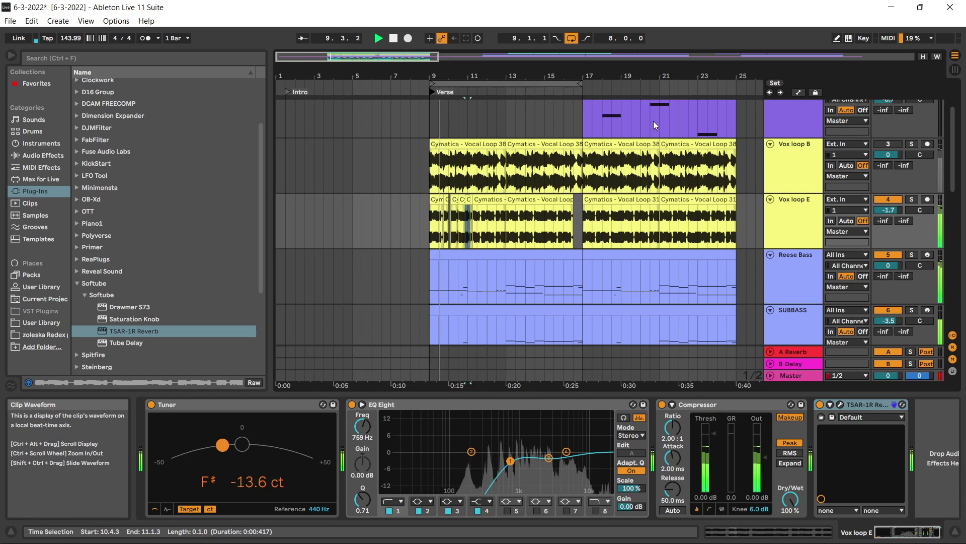
drag(582, 83, 506, 85)
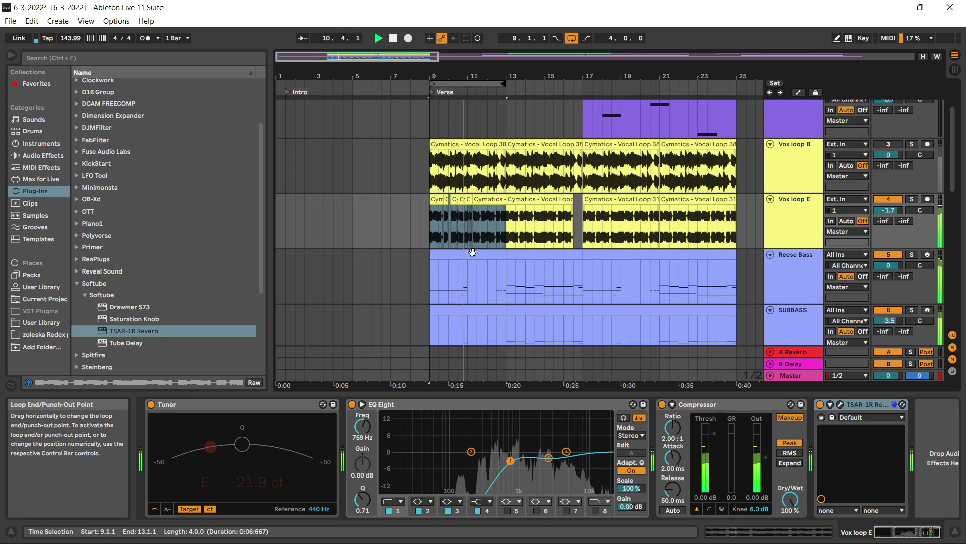
key(plus)
key(plus)
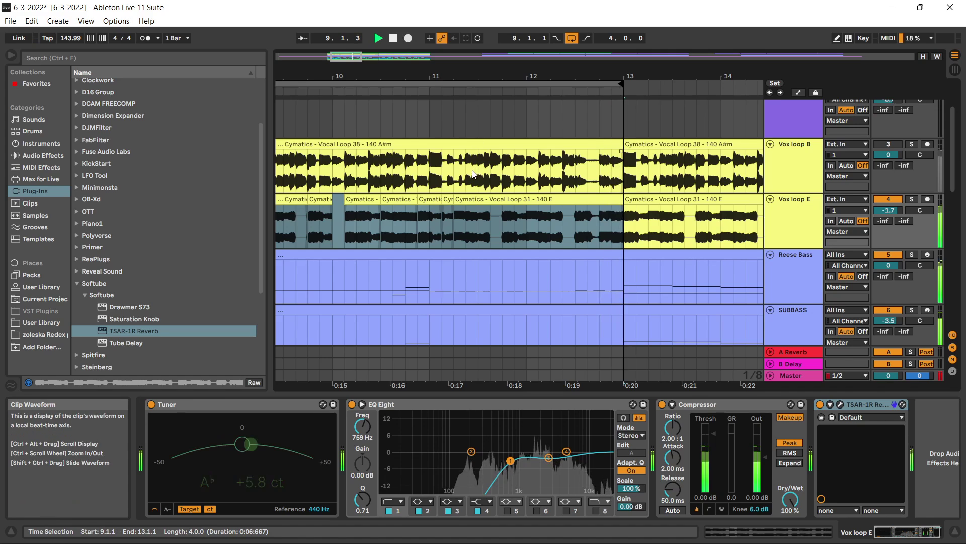
Rebalance Vox loop E's volume to -1.1 dB and open the LEAD ARP 1 clip on the Lead track.
key(minus)
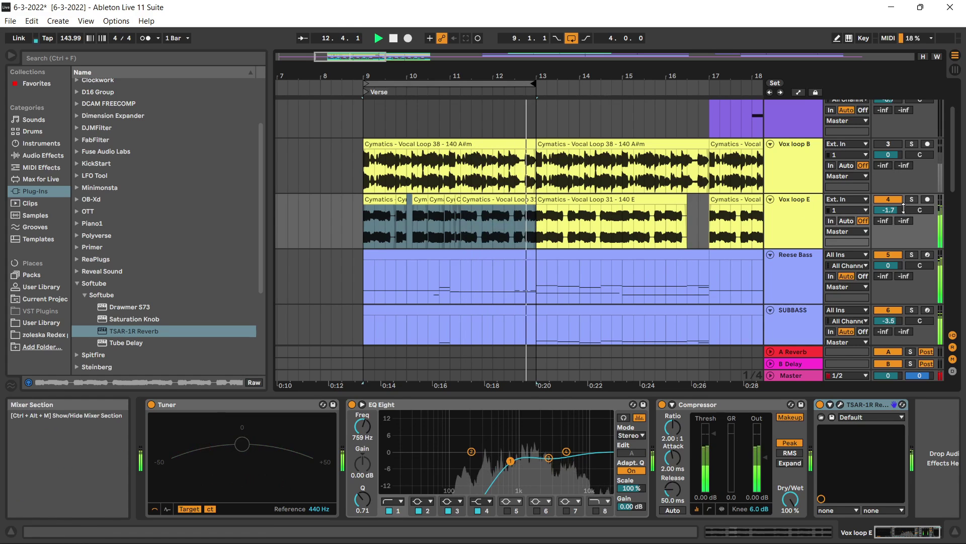
drag(890, 210, 889, 219)
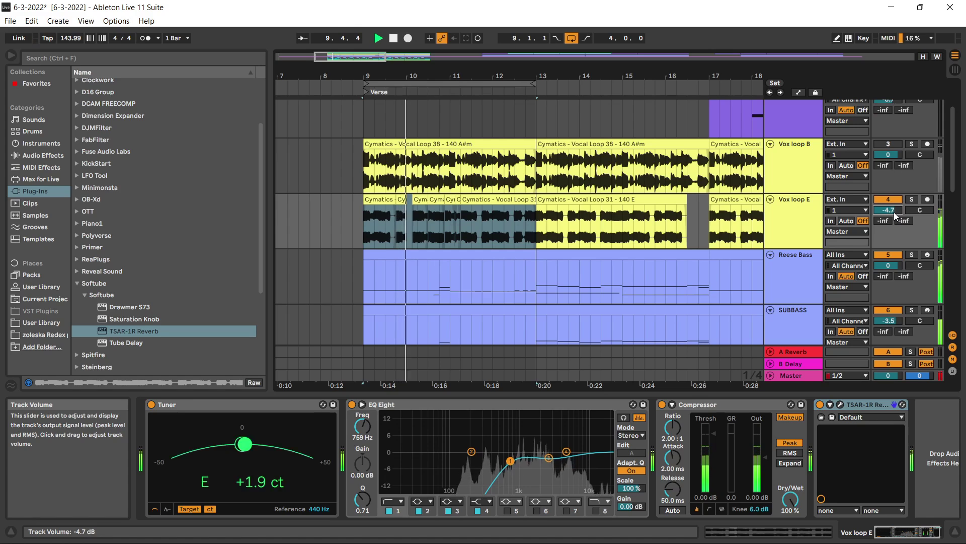
scroll(786, 229, up, 2)
scroll(786, 231, up, 1)
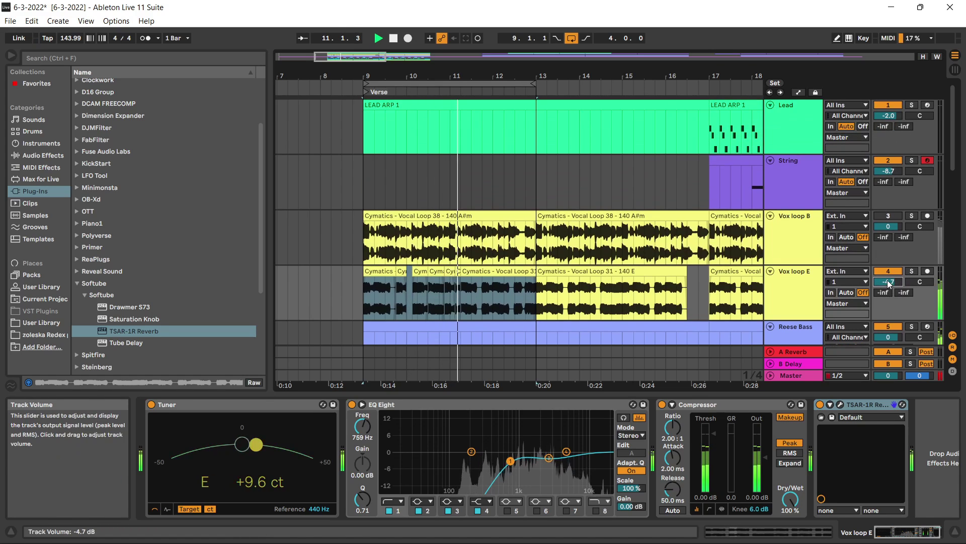
click(467, 116)
scroll(865, 271, down, 1)
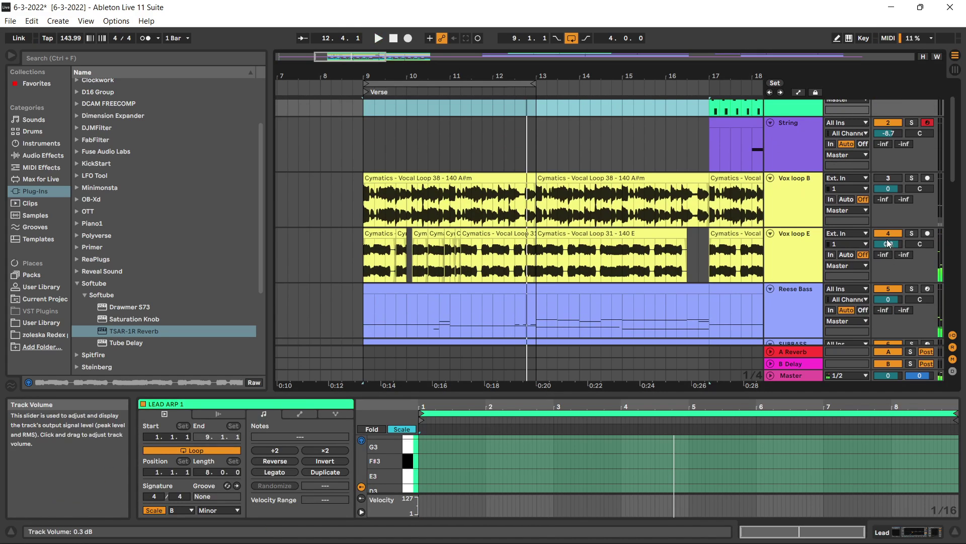
scroll(888, 243, down, 2)
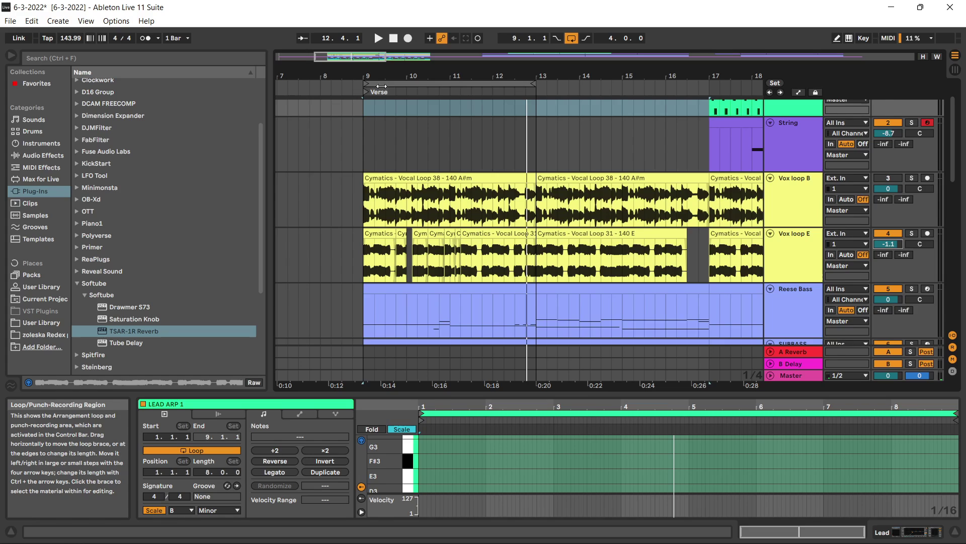
Rename the Lead track's LEAD ARP 1 clip at bar 9 to LEAD 2.
scroll(345, 128, up, 1)
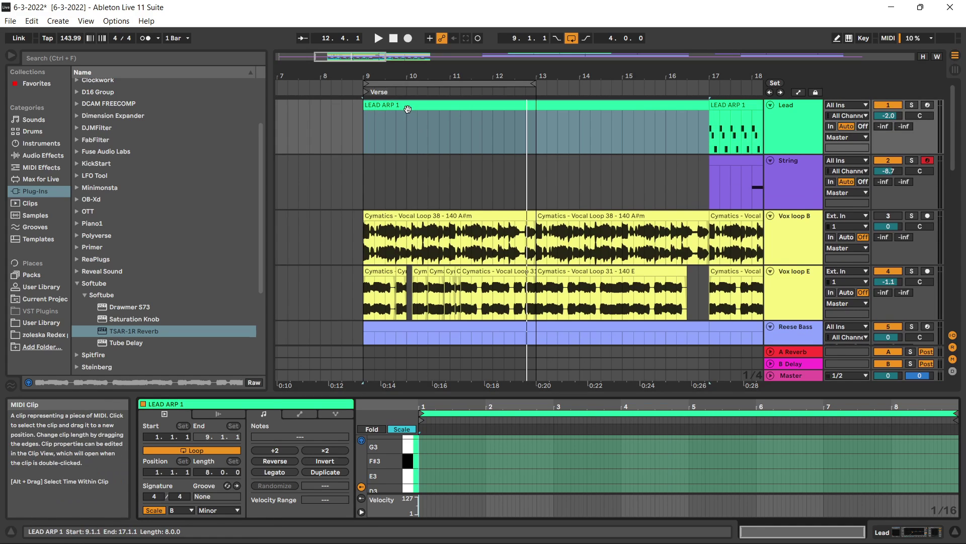
right_click(409, 111)
click(485, 185)
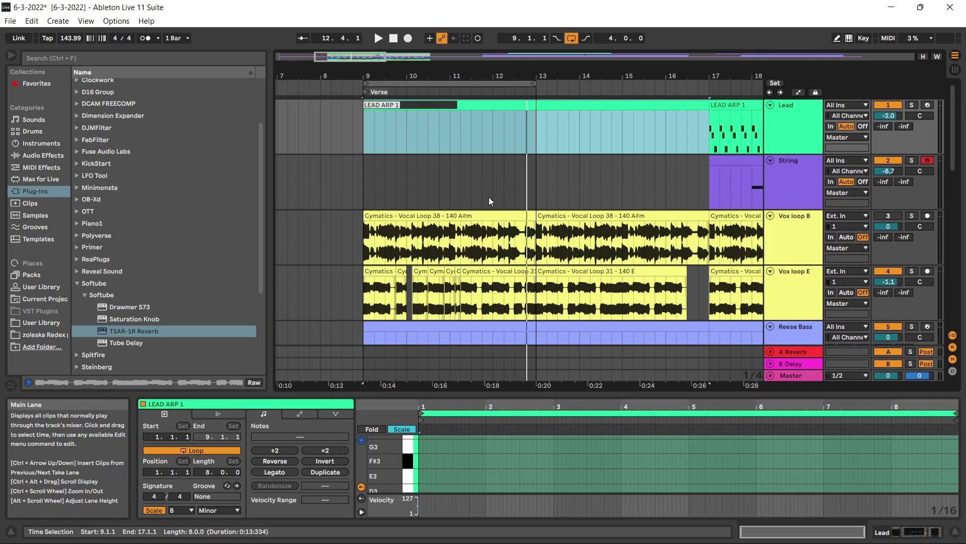
key(End)
key(BackSpace)
key(BackSpace)
key(BackSpace)
key(BackSpace)
key(BackSpace)
text(2)
key(Return)
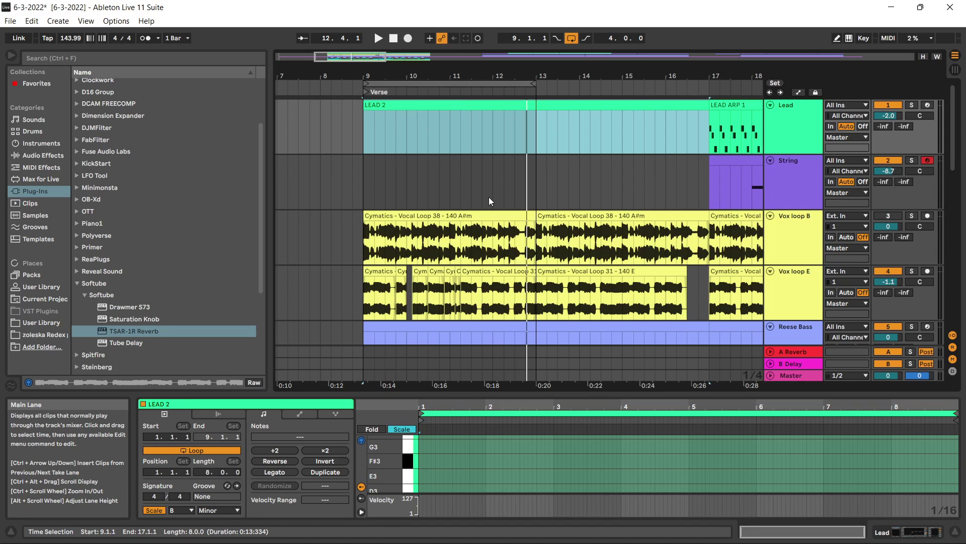
Open the LEAD 2 clip in an enlarged note editor and arm the Lead track for recording.
click(446, 104)
double_click(446, 103)
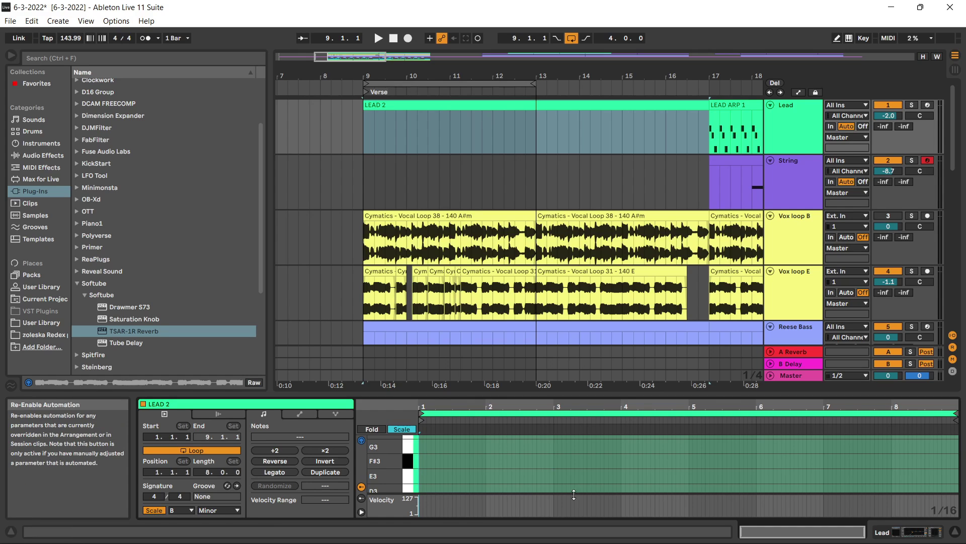
drag(478, 395, 468, 169)
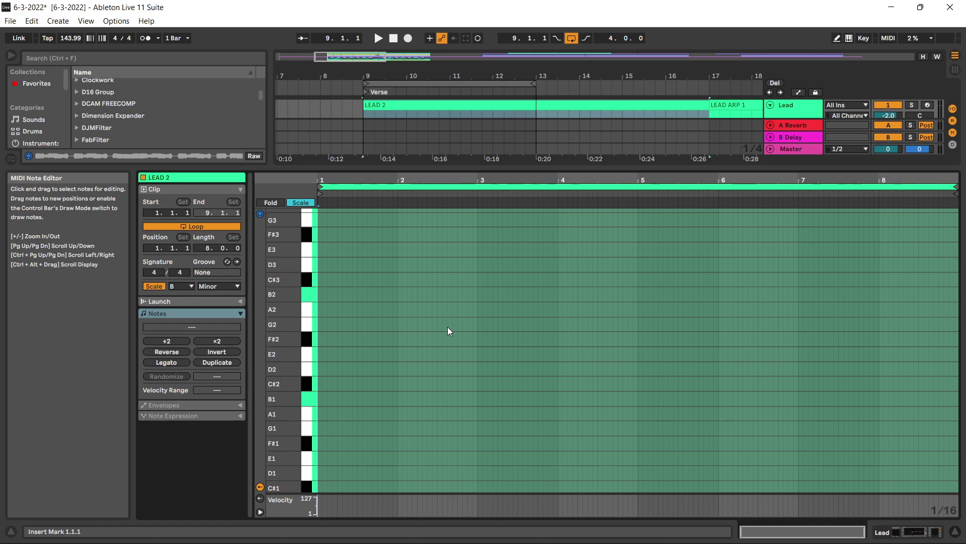
click(925, 105)
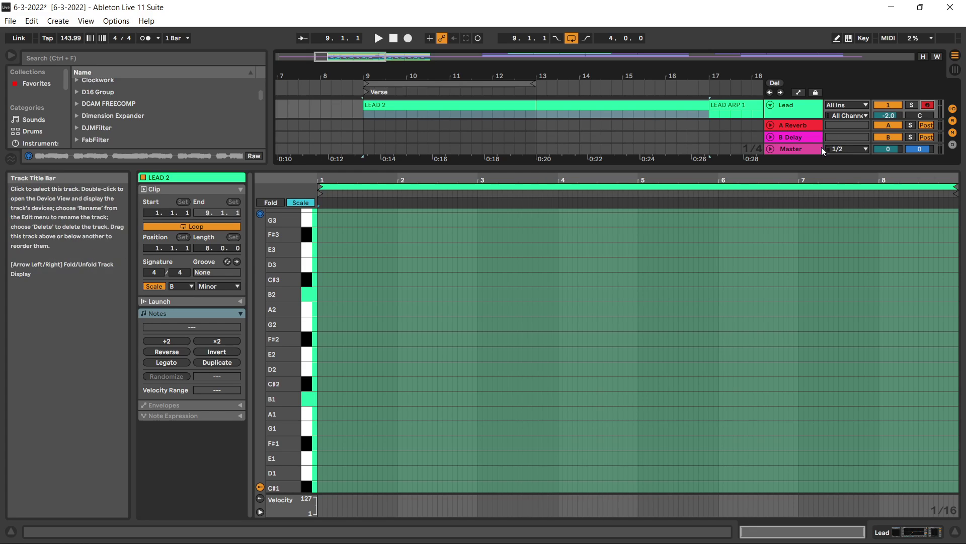
Save the Live Set and dismiss the Camera Upload prompt without importing.
click(10, 21)
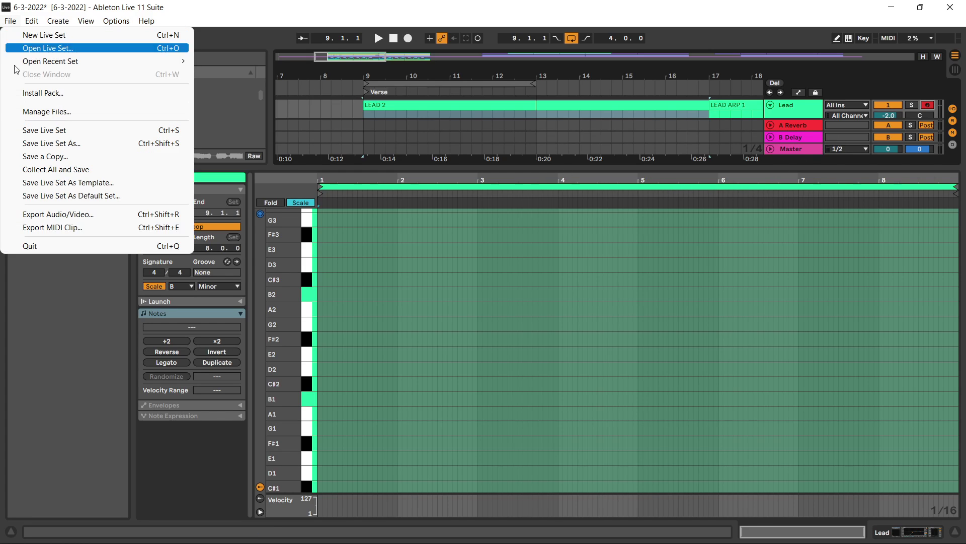
click(34, 129)
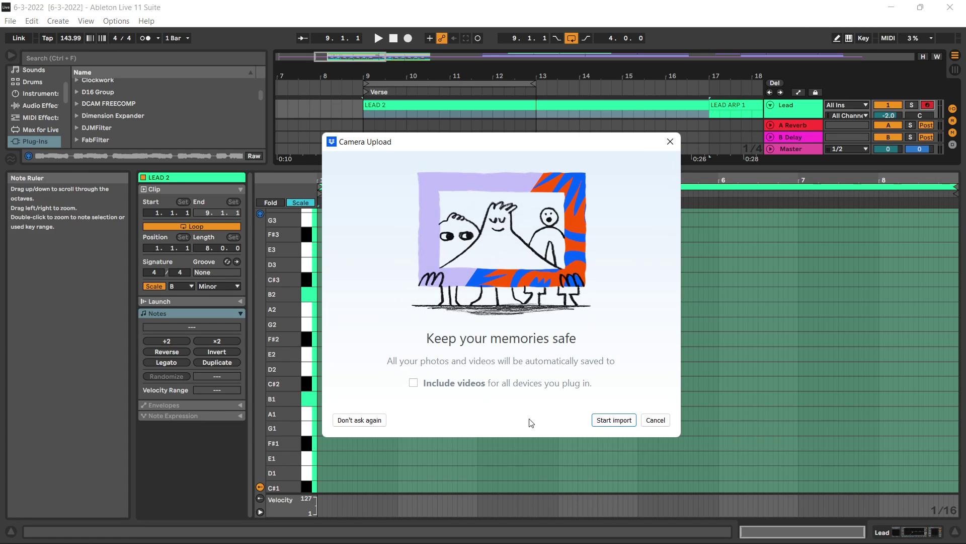
click(656, 420)
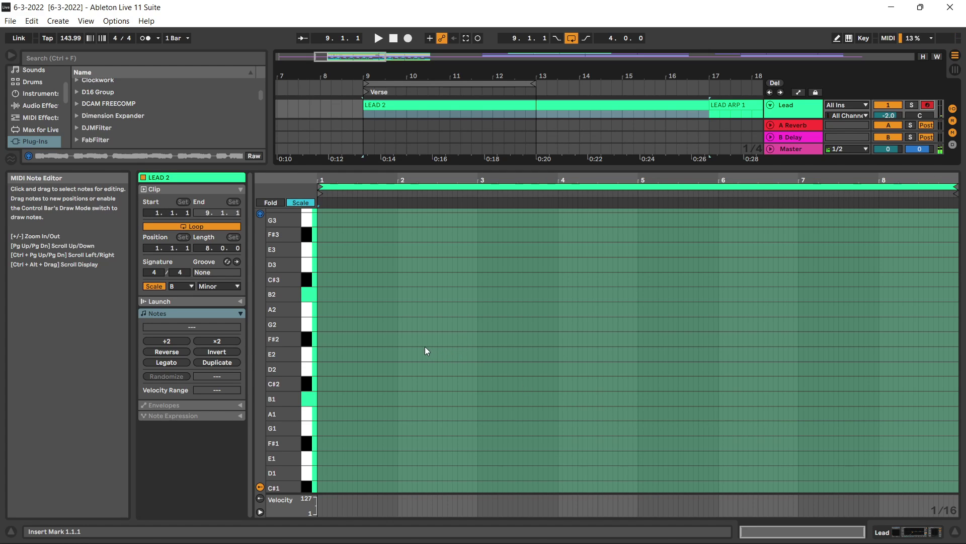
Play the Verse from its marker and reset the Lead track's volume to 0 dB.
scroll(416, 327, up, 3)
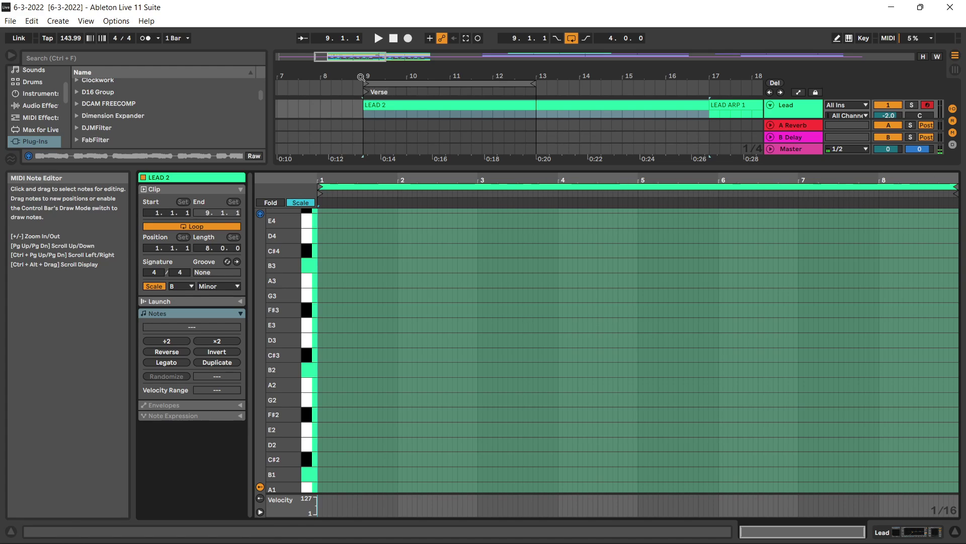
double_click(369, 95)
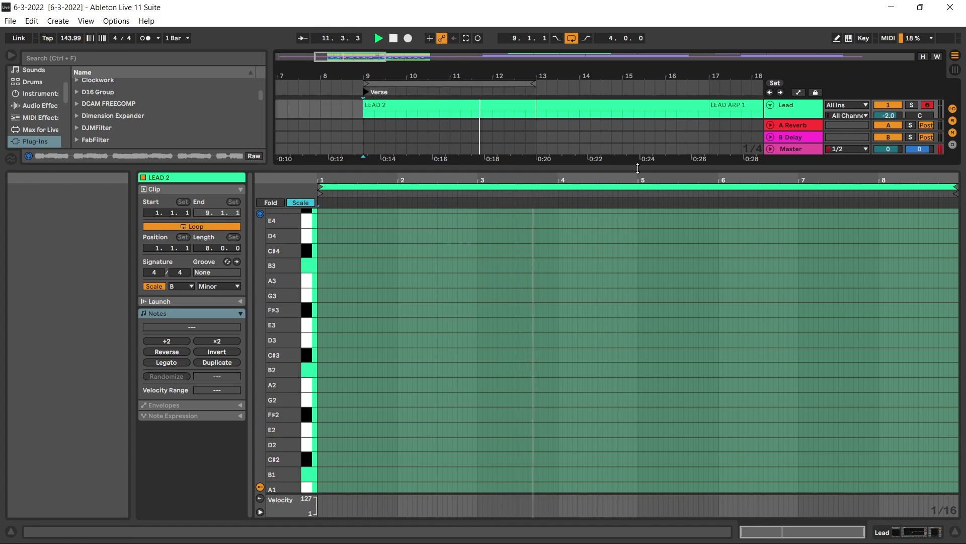
drag(637, 167, 654, 395)
click(897, 271)
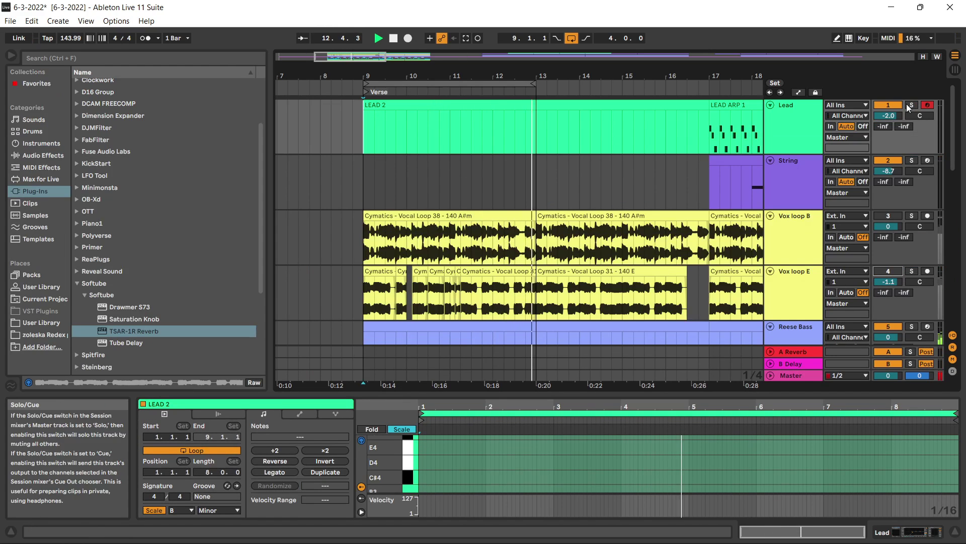
double_click(896, 116)
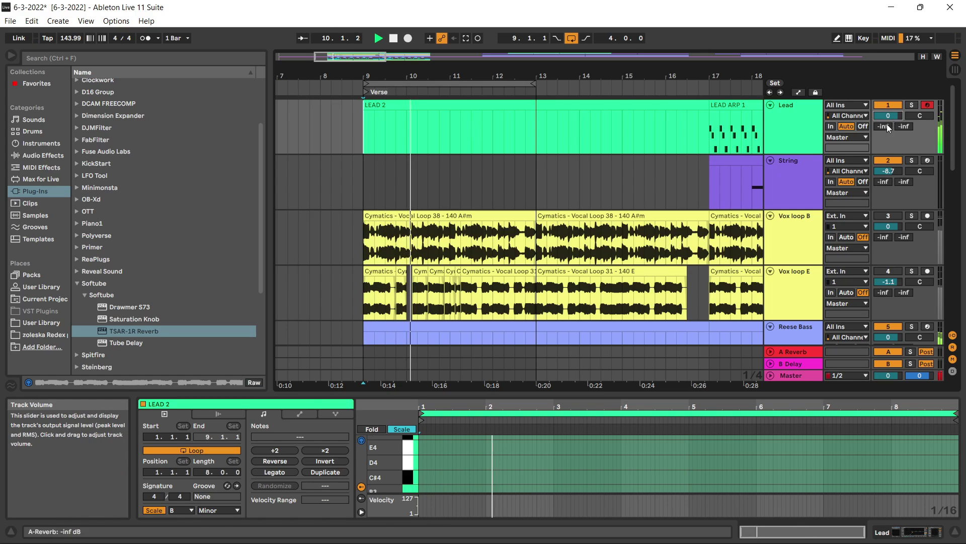
Audition the Lead sound over the looping Verse, both soloed and in the mix.
drag(593, 394, 600, 86)
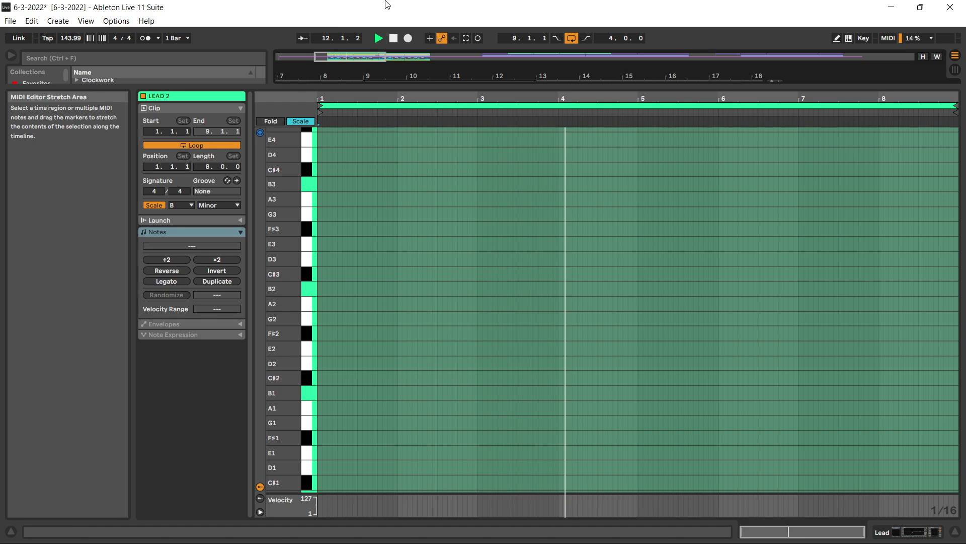
scroll(435, 276, up, 1)
scroll(478, 310, up, 6)
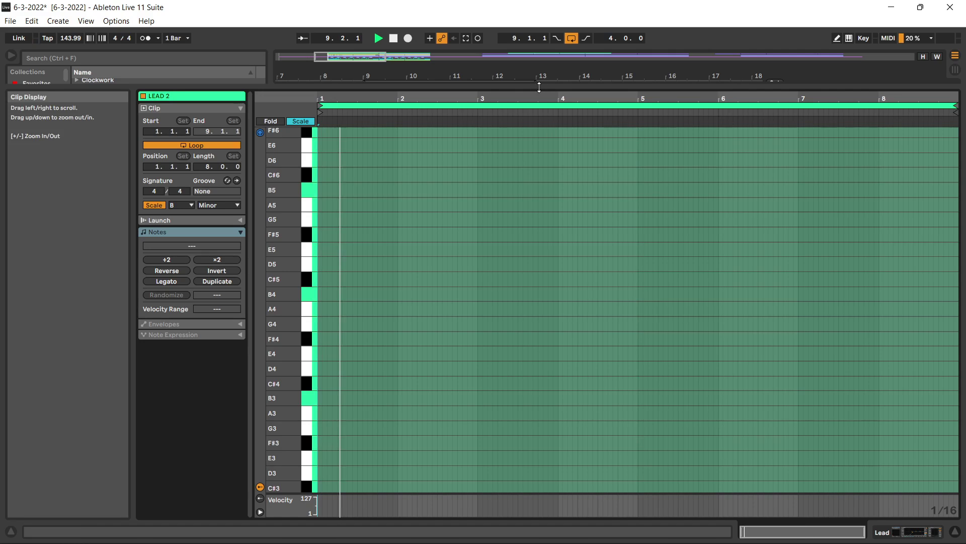
drag(539, 87, 539, 219)
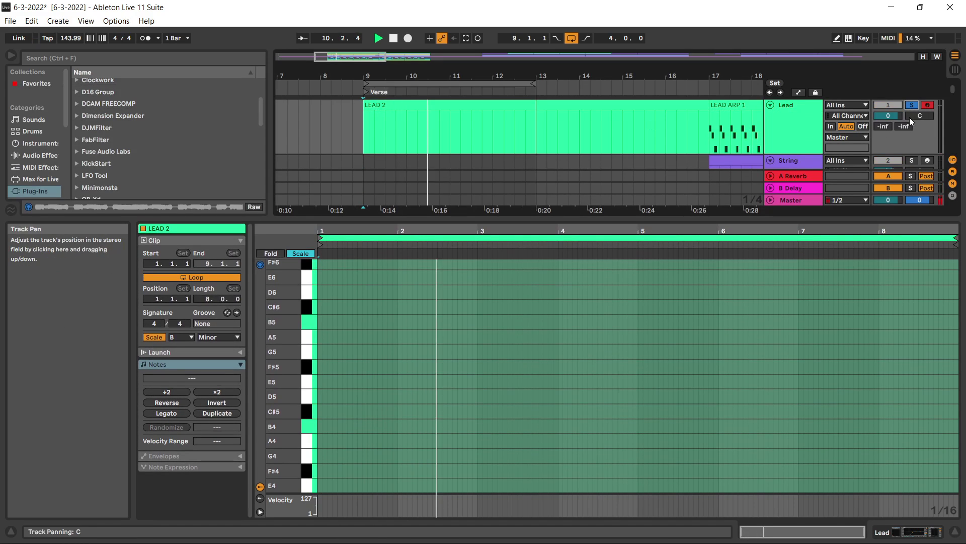
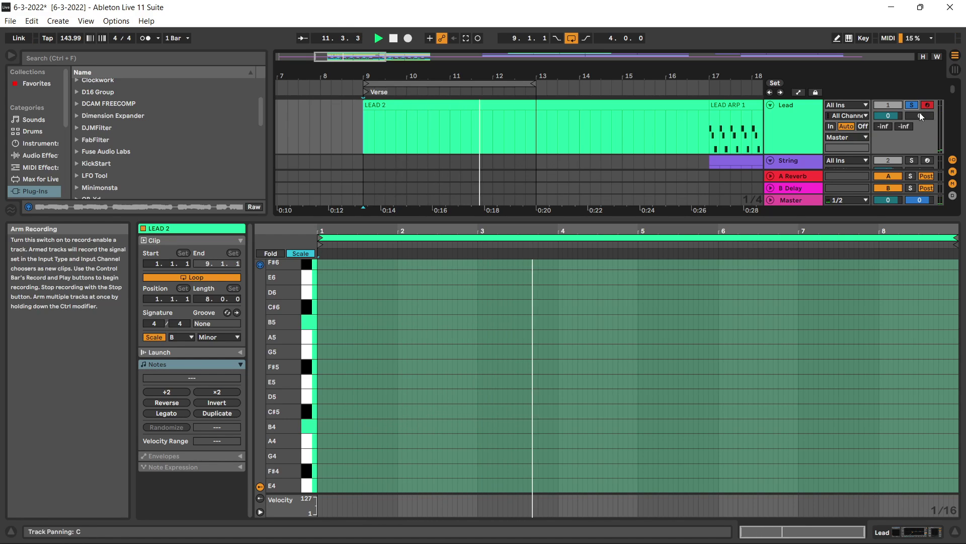
key(space)
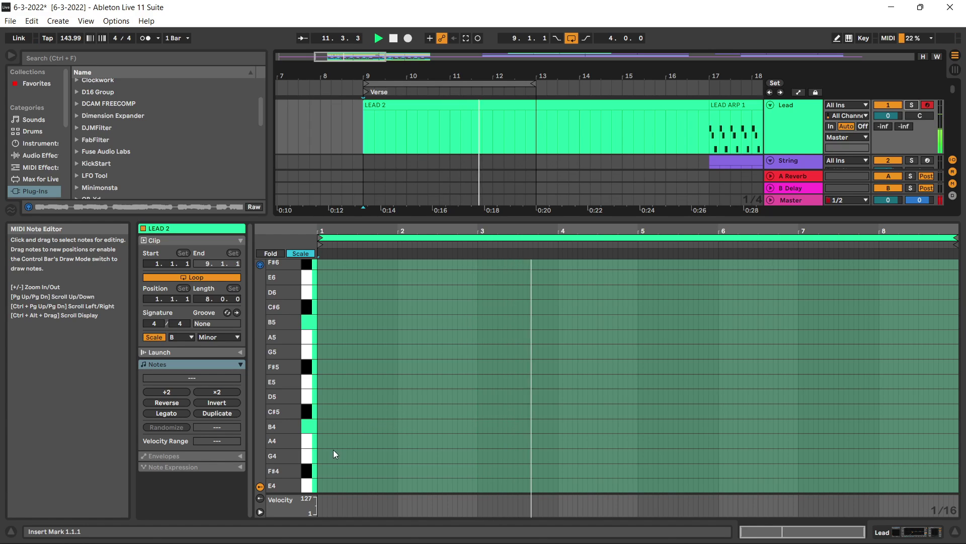
Add sixteenth notes to the LEAD 2 clip: G4 at 1.1.1, A4 at 1.1.3 and B4 at 1.2.2.
double_click(320, 458)
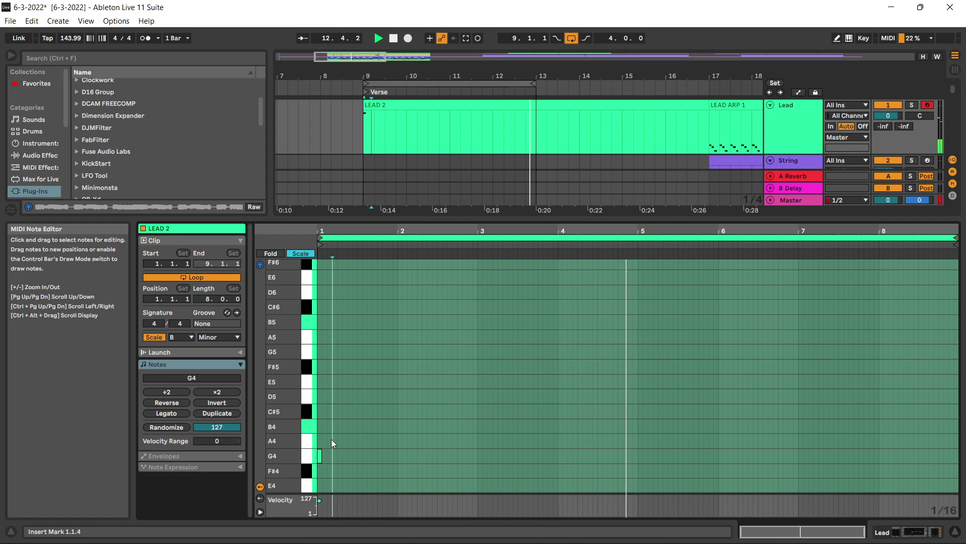
double_click(331, 439)
double_click(345, 426)
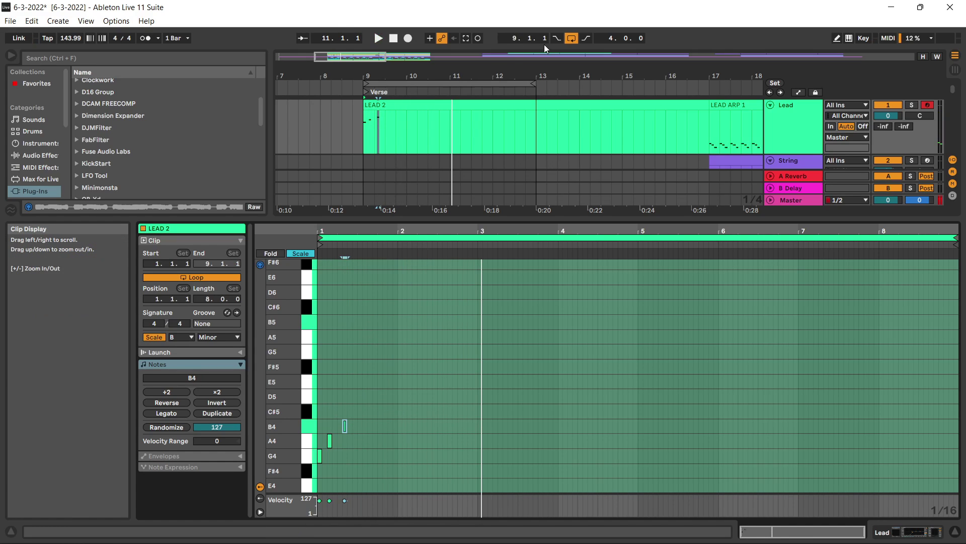
Shorten the playback loop to one bar, 9.1.1 to 10.1.1, and play it.
drag(534, 77, 407, 83)
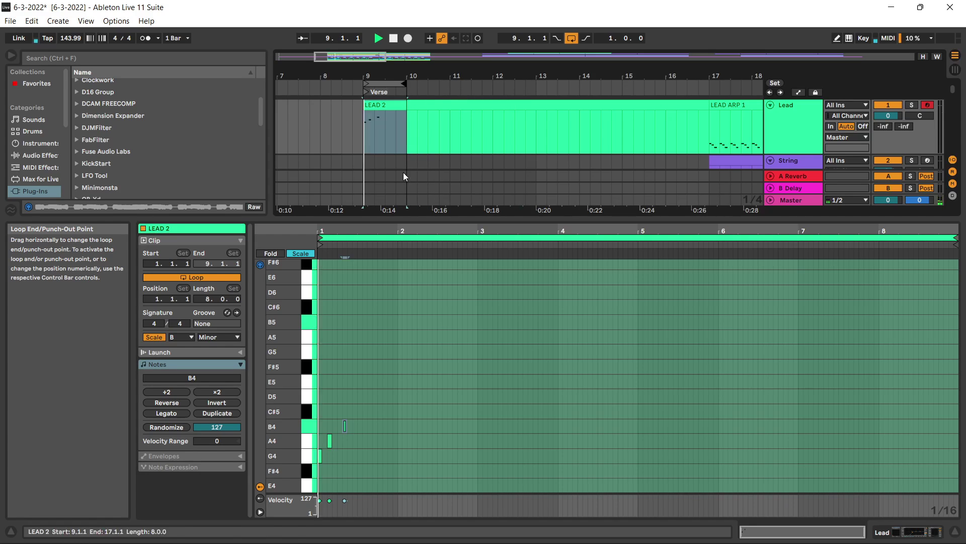
scroll(325, 453, down, 1)
scroll(331, 427, up, 5)
key(space)
Shift the LEAD 2 clip's A4 note to 1.1.4 and its B4 note to 1.2.3 while the loop plays.
drag(359, 230, 421, 225)
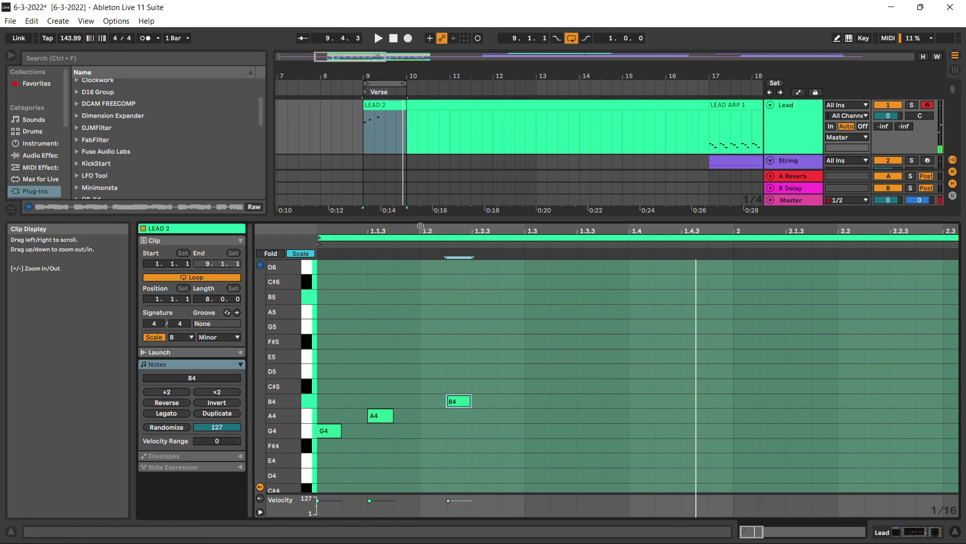
key(space)
drag(376, 419, 403, 420)
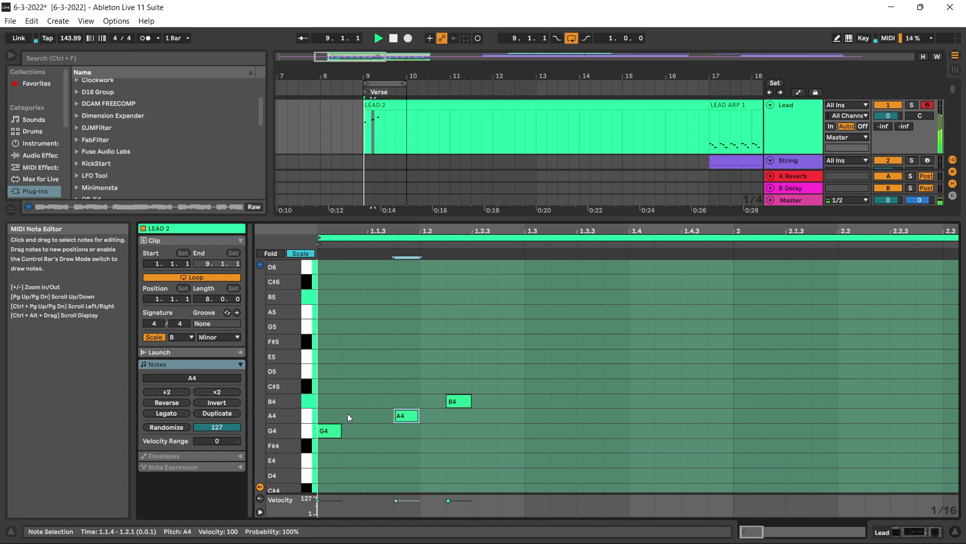
drag(459, 402, 484, 402)
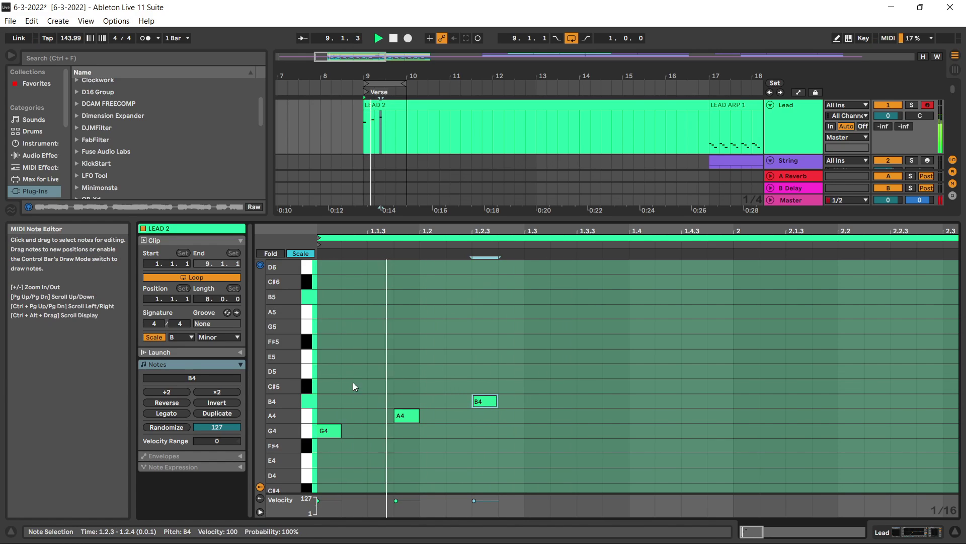
Add a fourth note to the LEAD 2 melody and reposition it as G4 at 1.3.3.
double_click(531, 445)
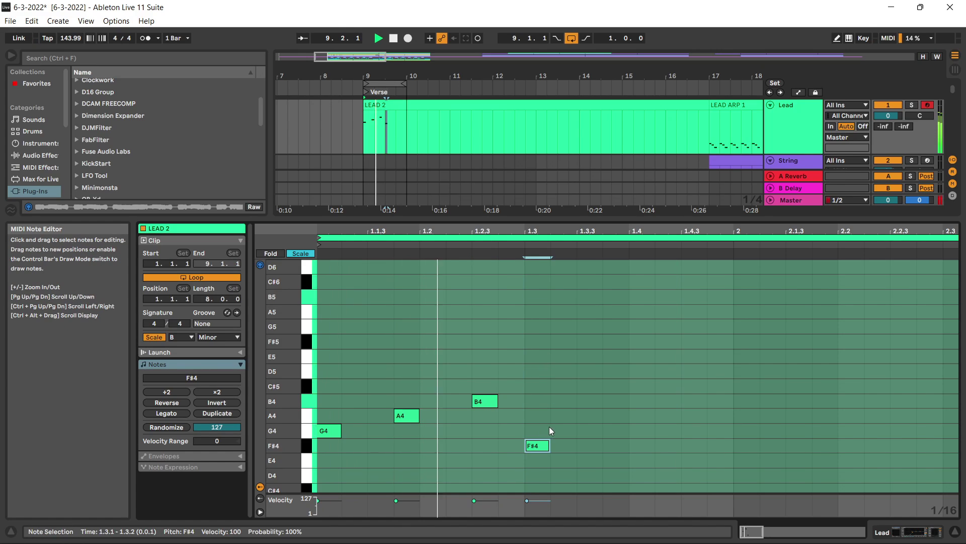
drag(541, 445, 553, 445)
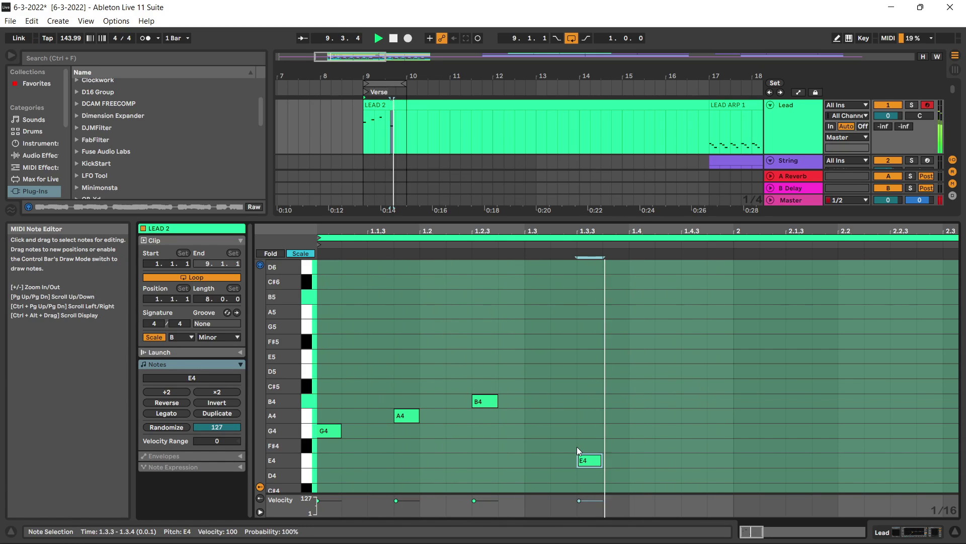
key(Up)
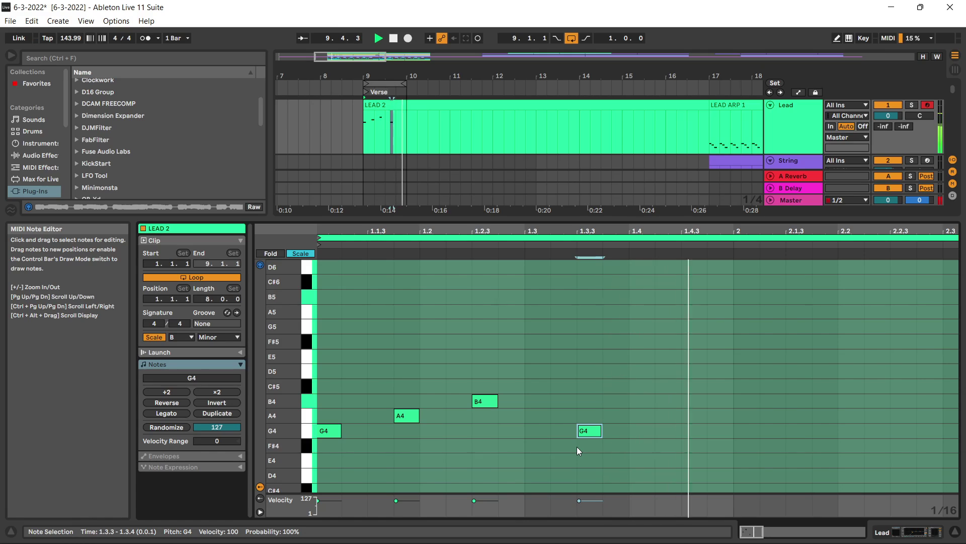
Duplicate the 1.3.3 note, move the copy to 1.4.3, lower it to F#4 and stop playback.
key(ctrl+d)
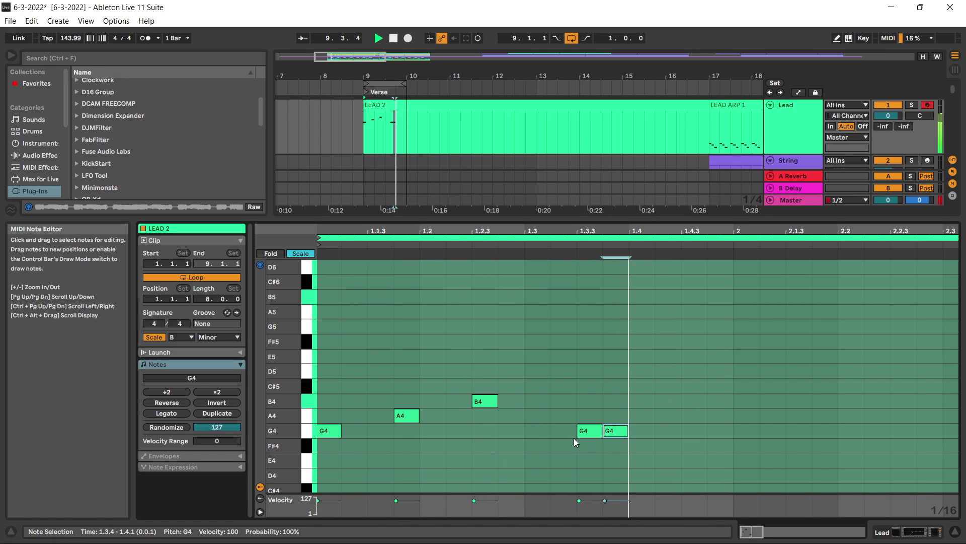
key(Right)
key(Right)
key(Right)
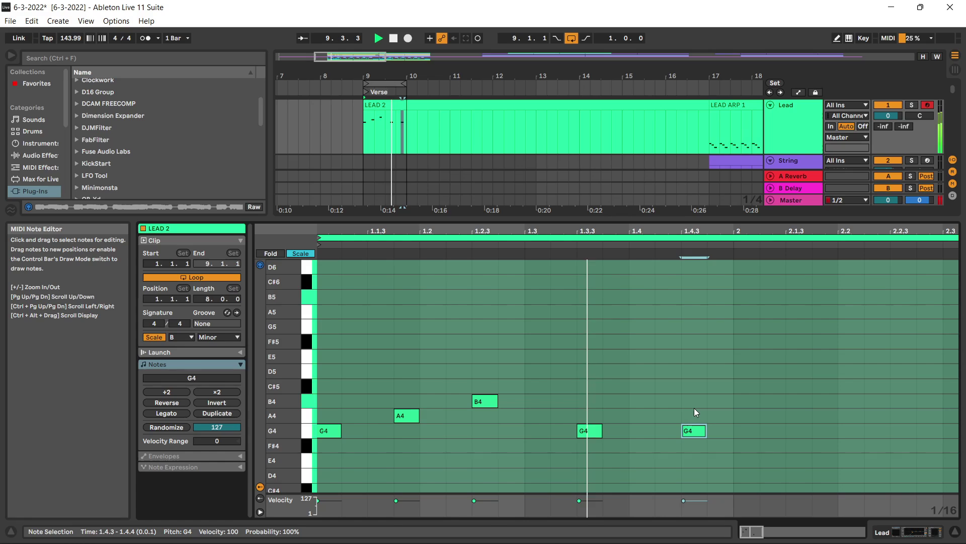
key(Down)
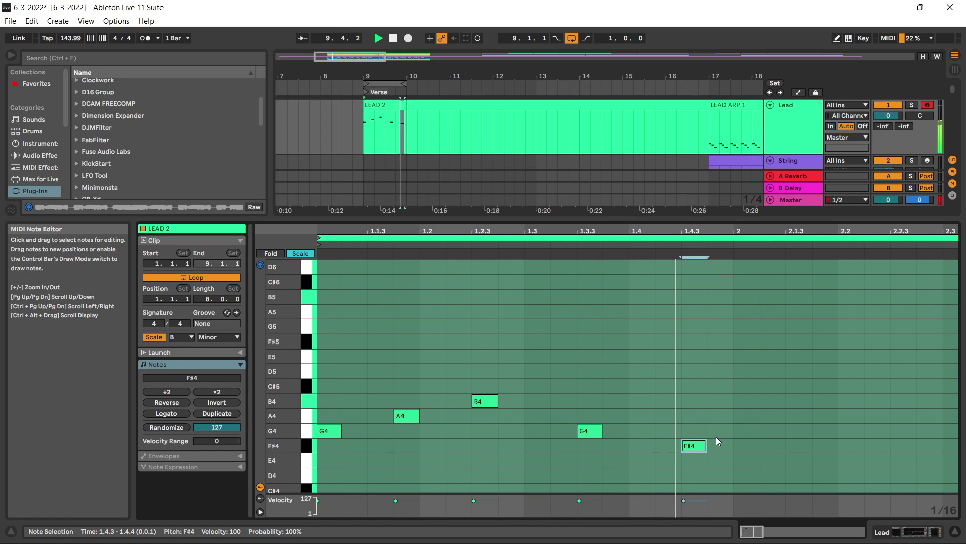
key(space)
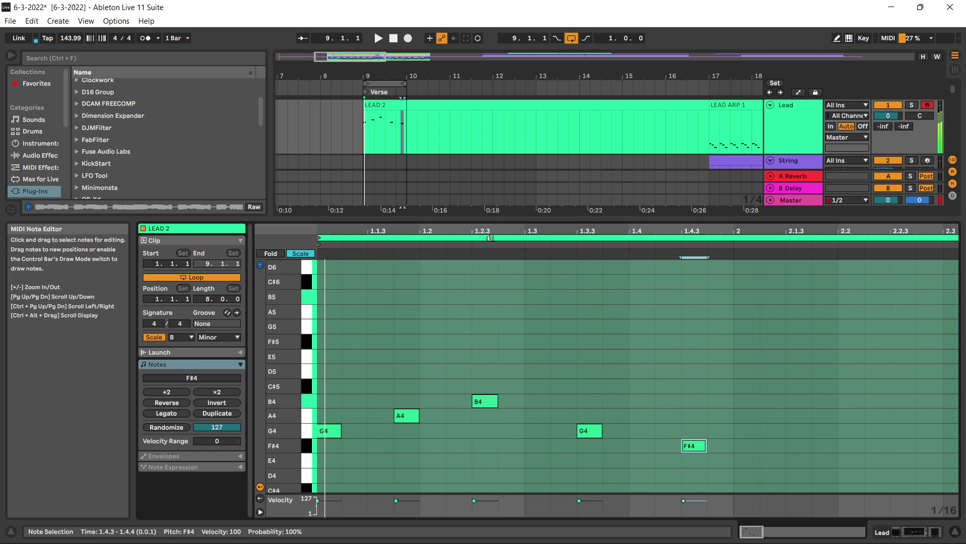
Deactivate the opening G4 note at 1.1.1, substitute a C#5 there and replay the one-bar loop.
drag(328, 347, 672, 351)
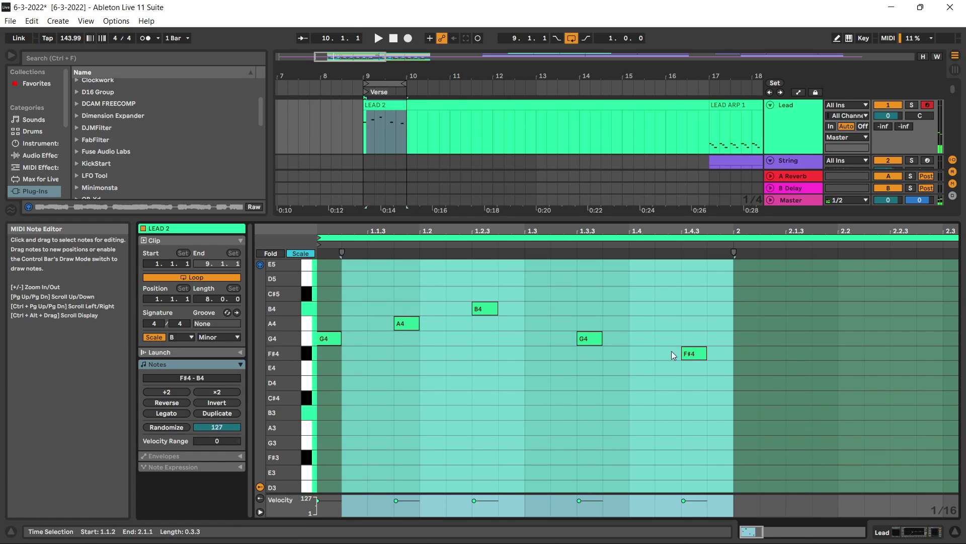
click(336, 339)
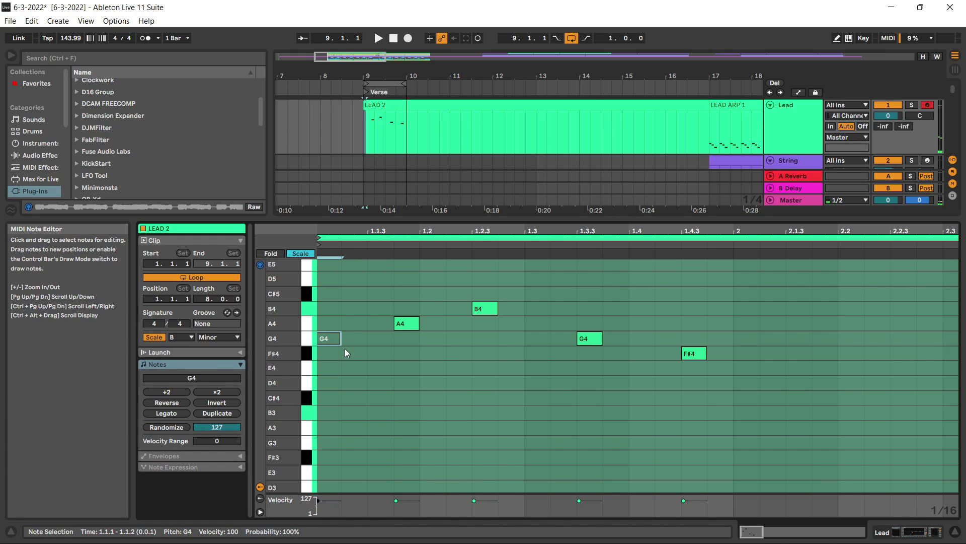
key(shift+Up)
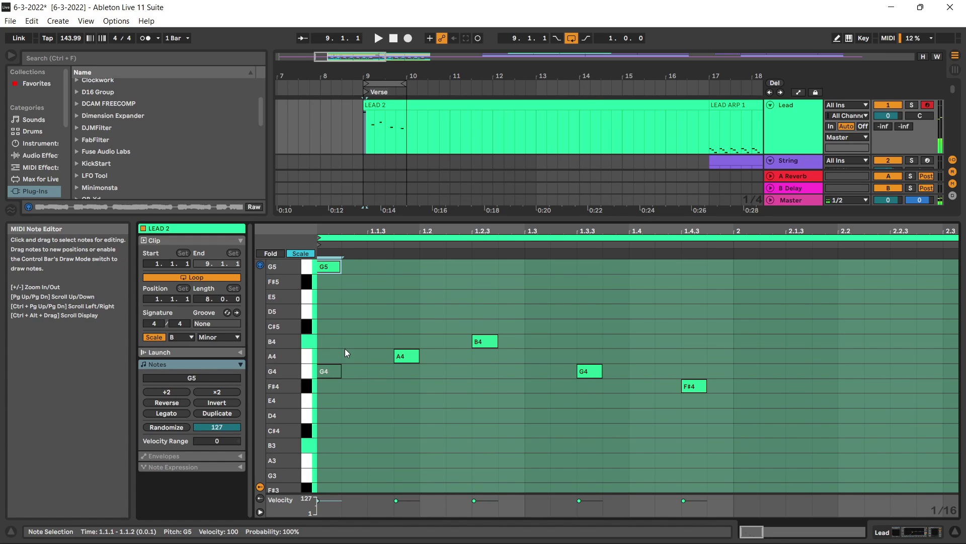
key(Down)
key(Down)
key(Down)
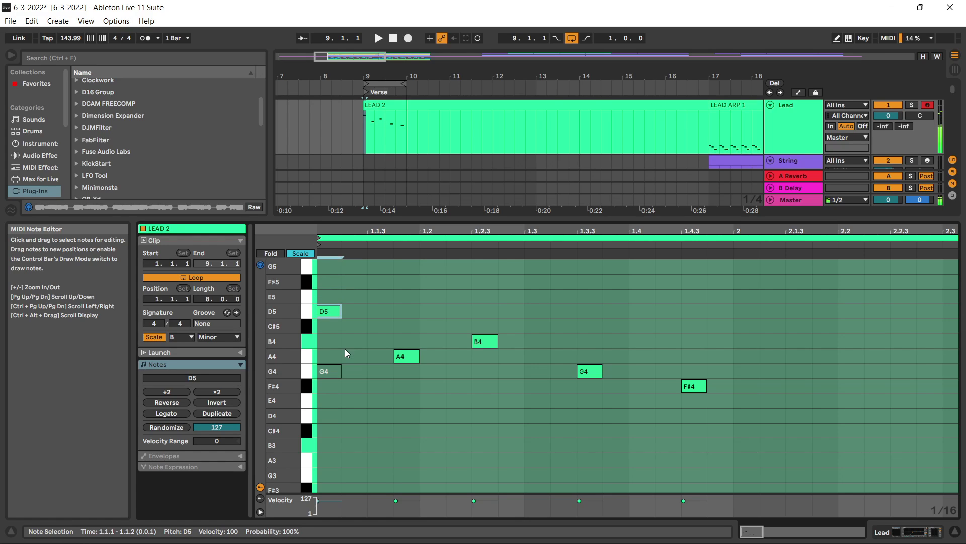
key(Down)
key(space)
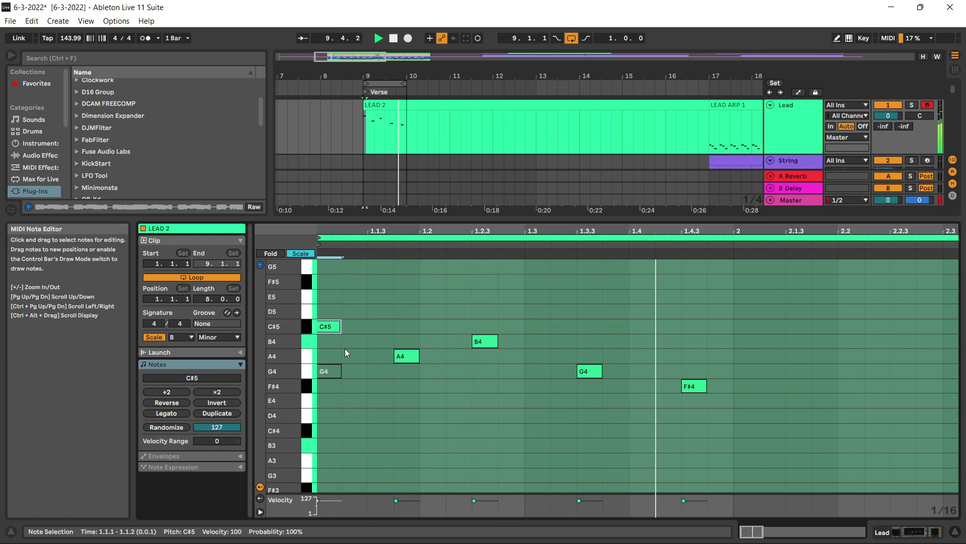
Try the clip's opening note at D5, and the G4 note at 1.3.3 at D5 and B4, during loop playback.
key(Up)
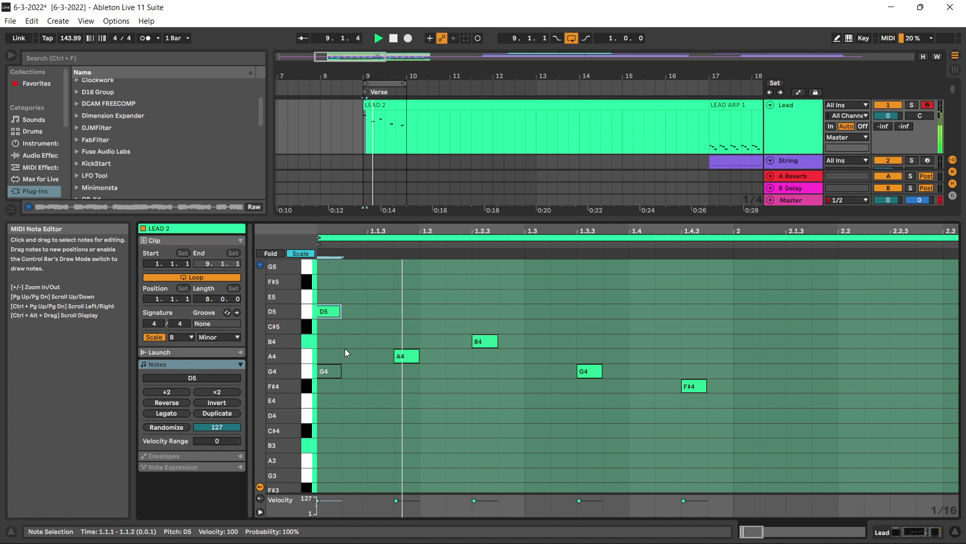
key(Down)
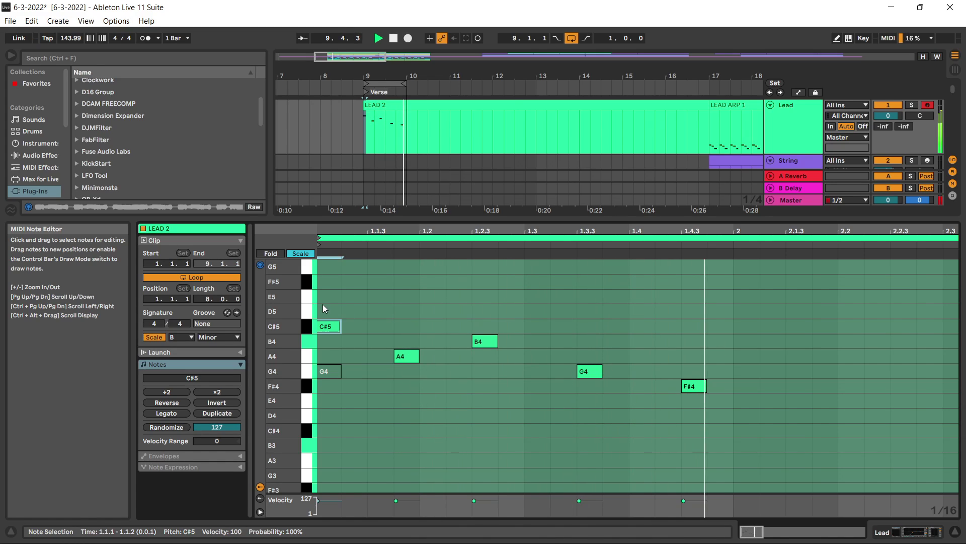
click(591, 372)
key(Up)
key(Up)
key(Up)
key(Up)
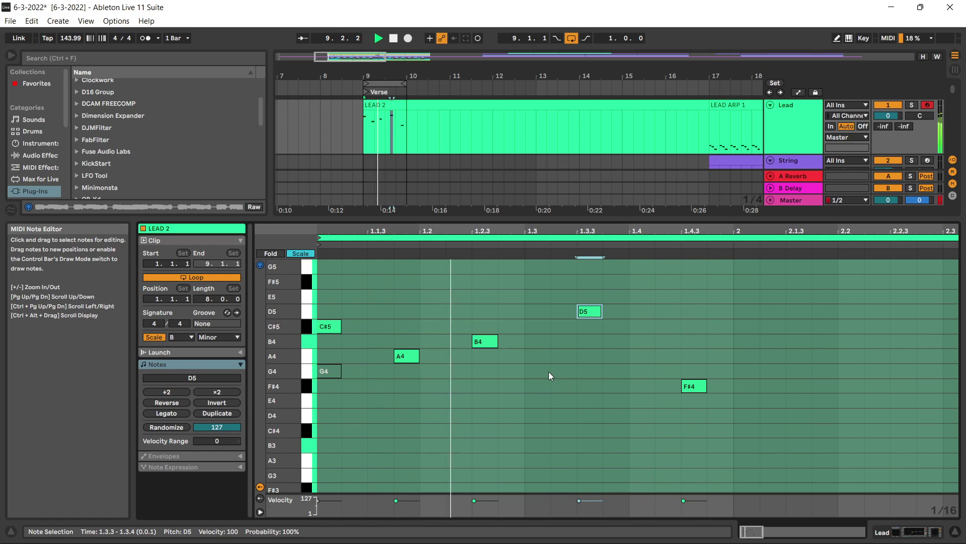
key(Down)
key(Down)
key(Down)
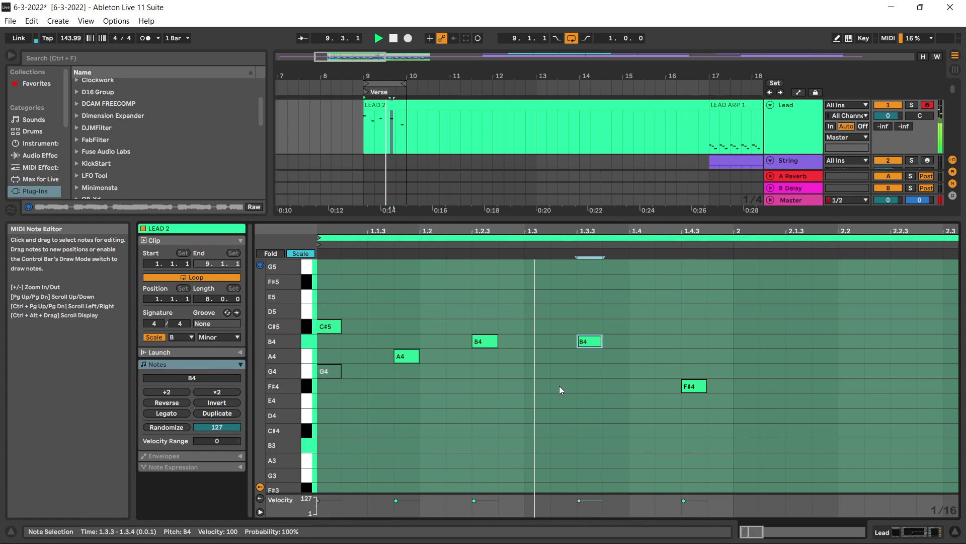
key(Down)
Raise the B4 note at 1.2.3 to D5.
click(485, 341)
key(Up)
key(Up)
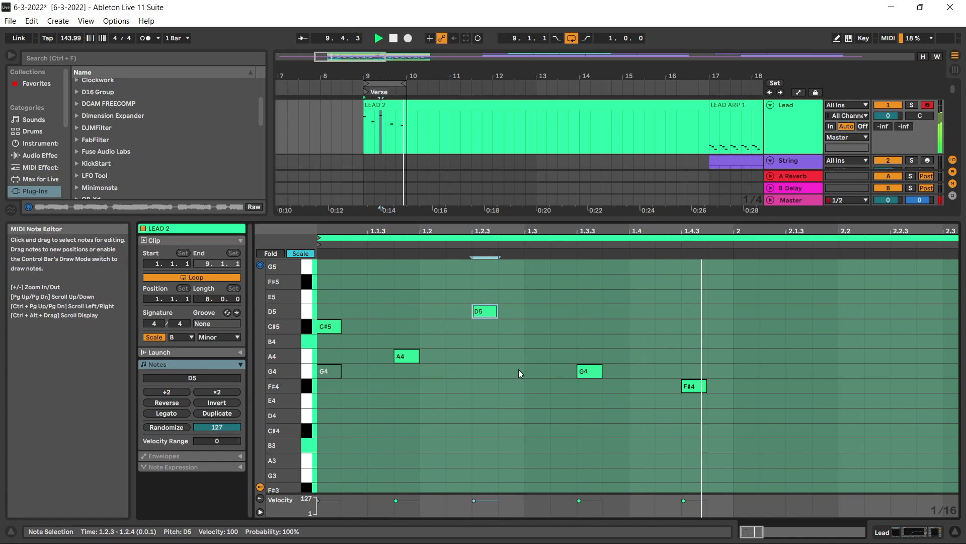
Add a sixteenth note at 1.2.2, just before the D5, and set its pitch to F#4.
double_click(459, 375)
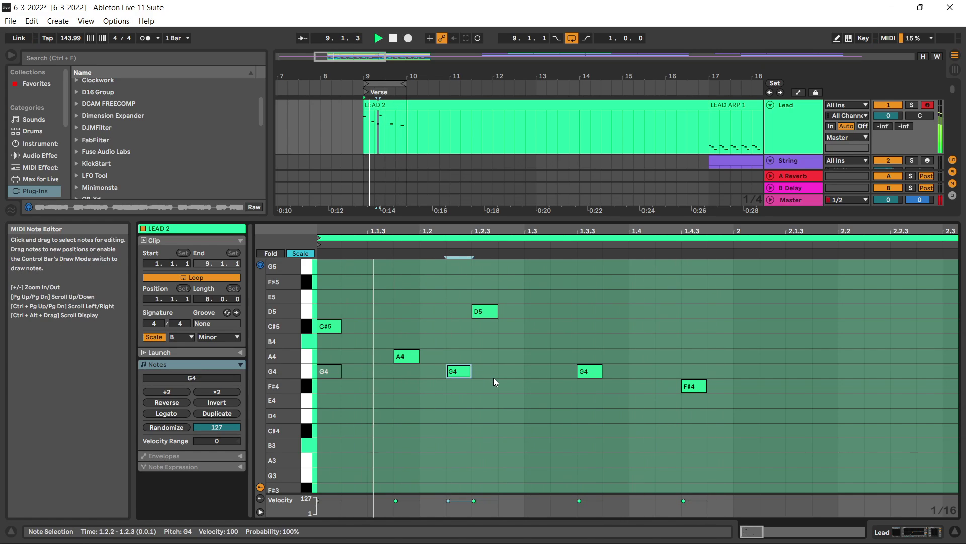
key(Down)
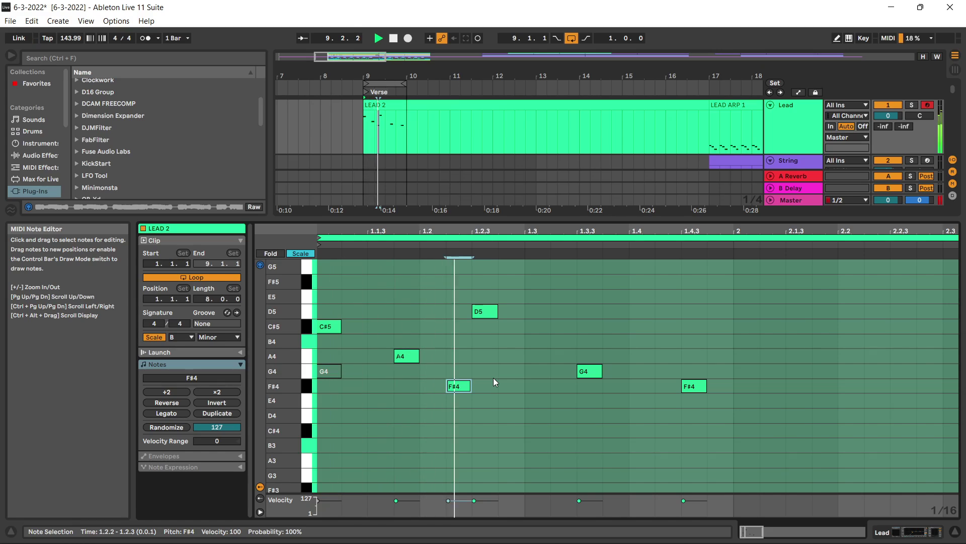
key(space)
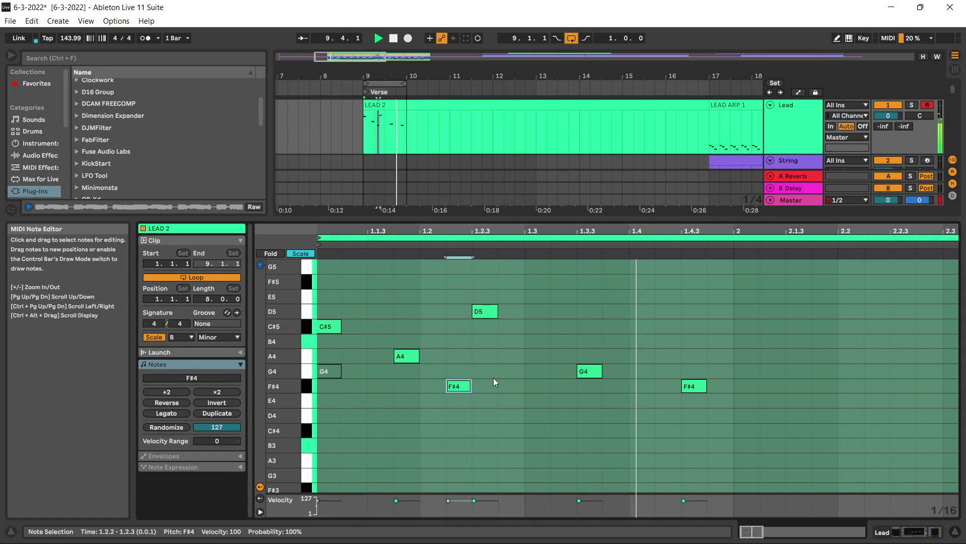
Duplicate the F#4 note at 1.2.2 and place the copy at 1.4.2 with pitch D4.
key(ctrl+d)
key(Right)
key(Right)
key(Right)
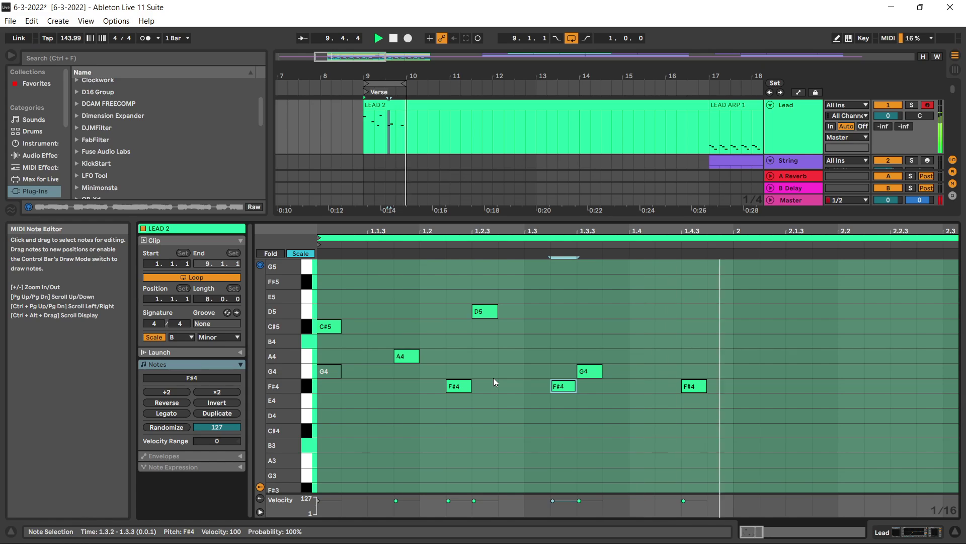
key(Right)
key(Right)
key(Right)
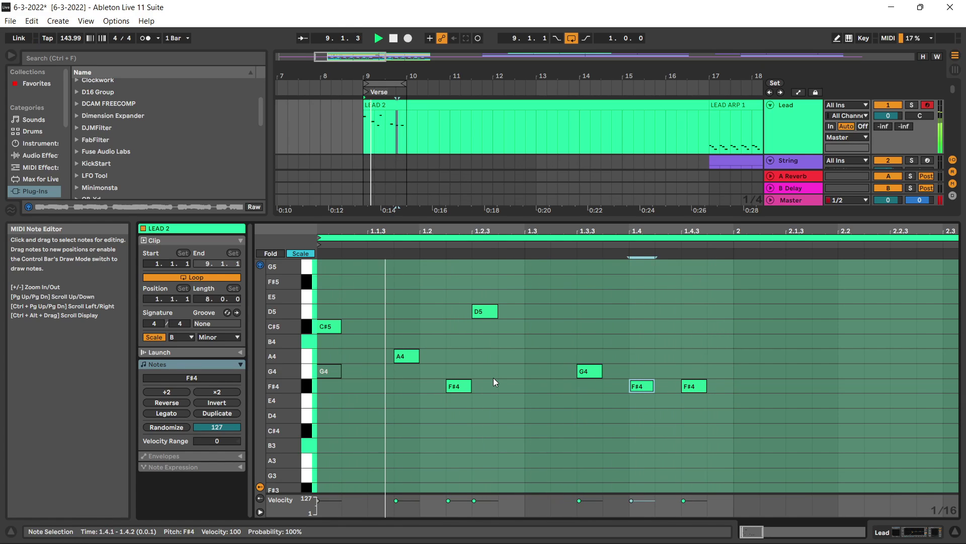
key(Left)
key(Left)
key(Left)
key(Left)
key(Down)
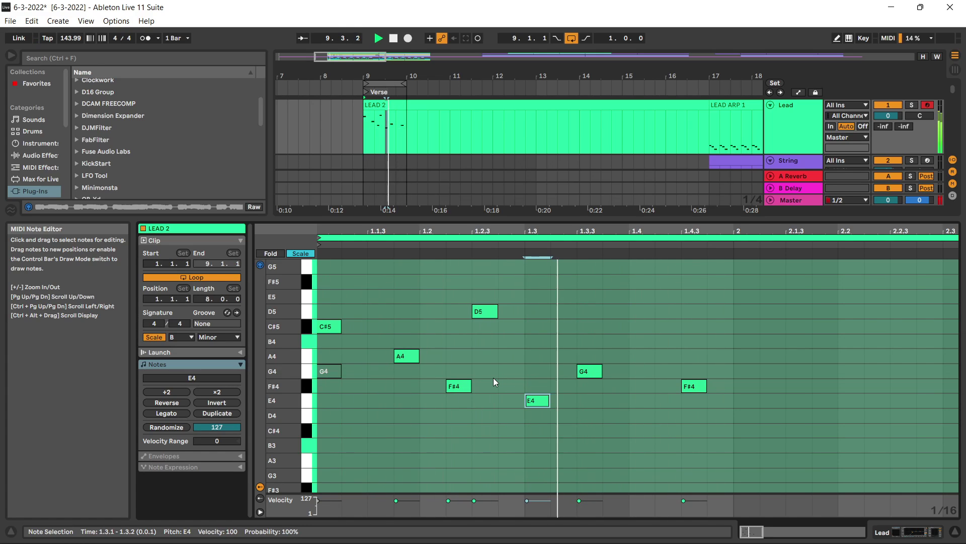
key(Down)
key(Right)
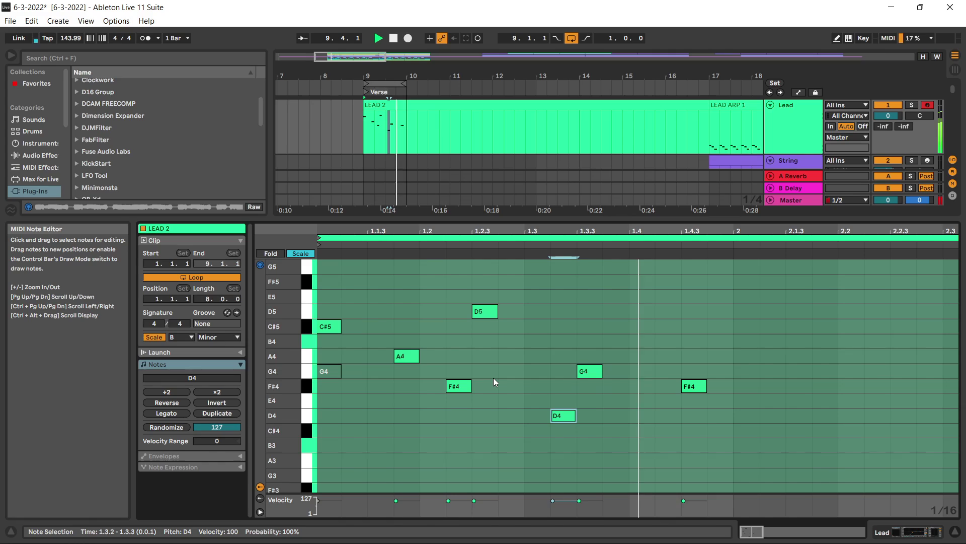
key(Right)
key(Right)
key(Right)
key(Right)
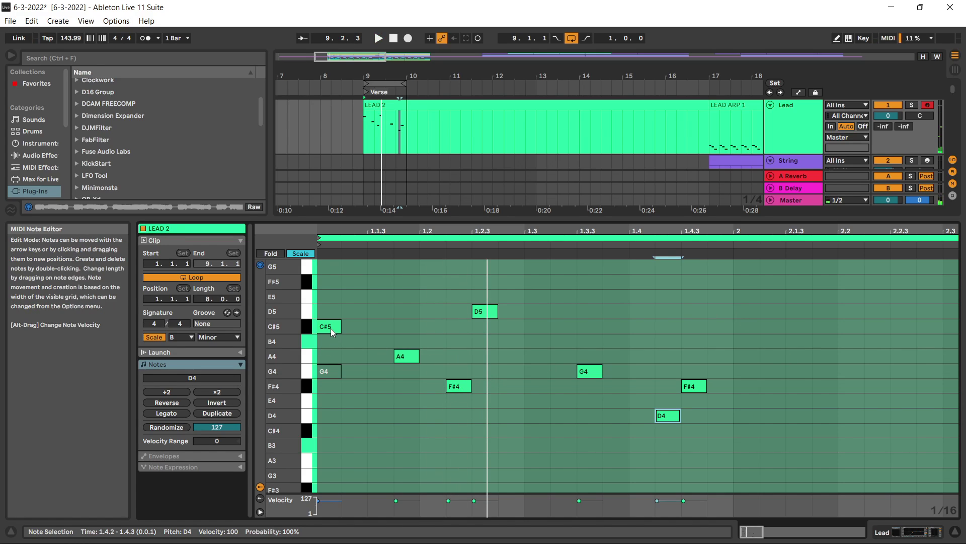
double_click(355, 356)
drag(355, 355, 369, 433)
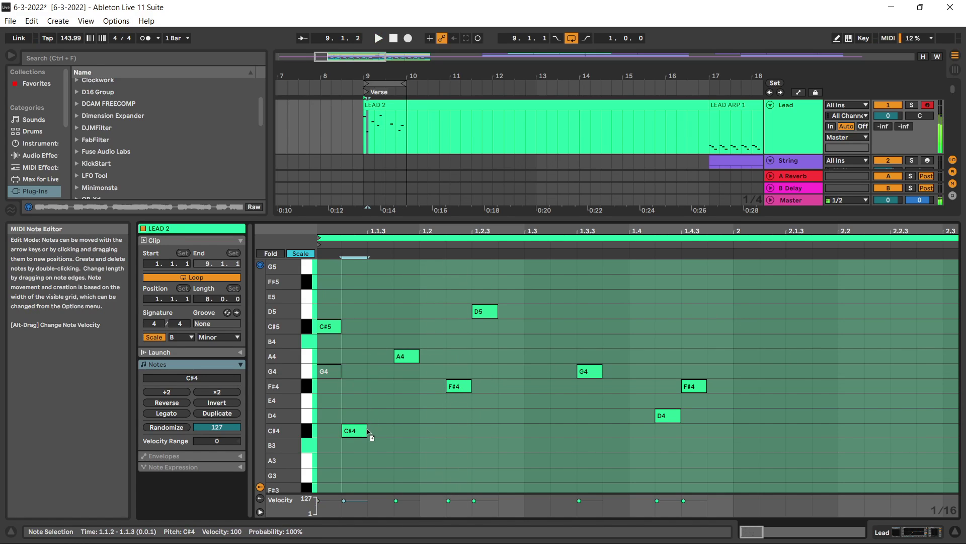
key(space)
key(ctrl+z)
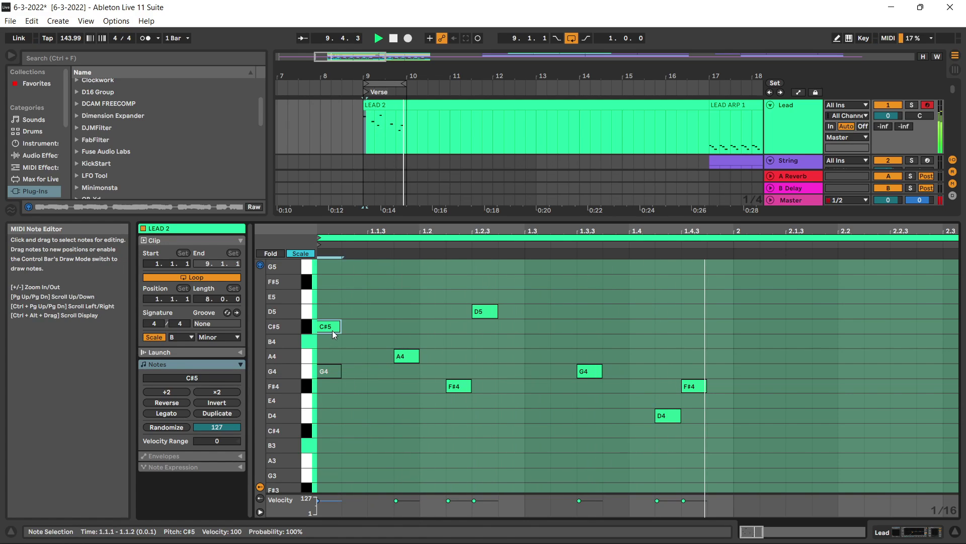
Add a C#4 sixteenth note at 1.1.2, directly after the opening C#5.
double_click(367, 429)
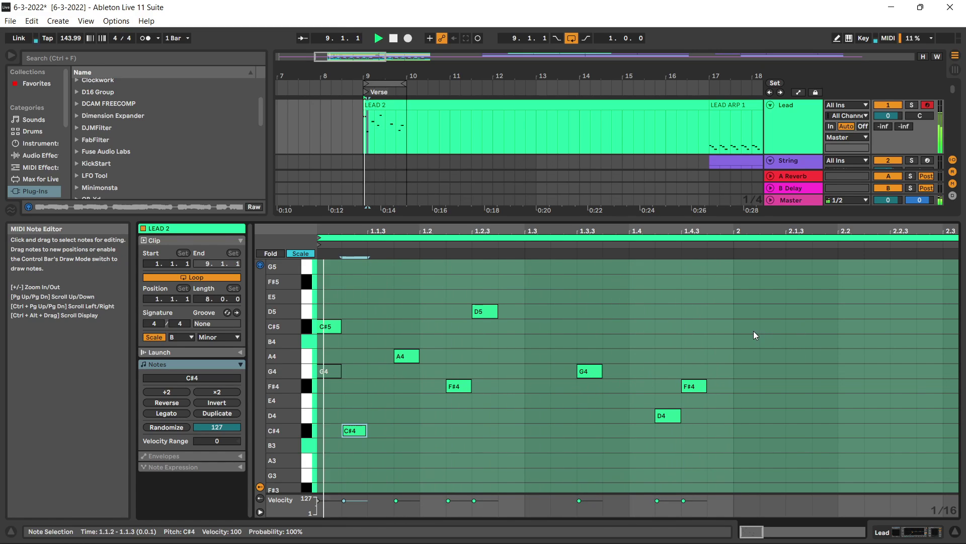
key(space)
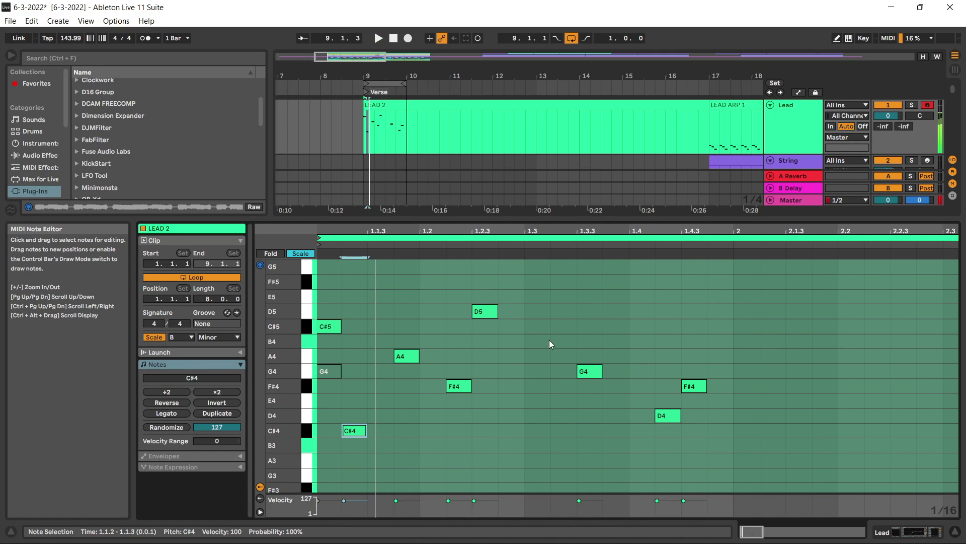
Add a B4 sixteenth note at 1.3.3, above the existing G4.
double_click(555, 326)
key(Down)
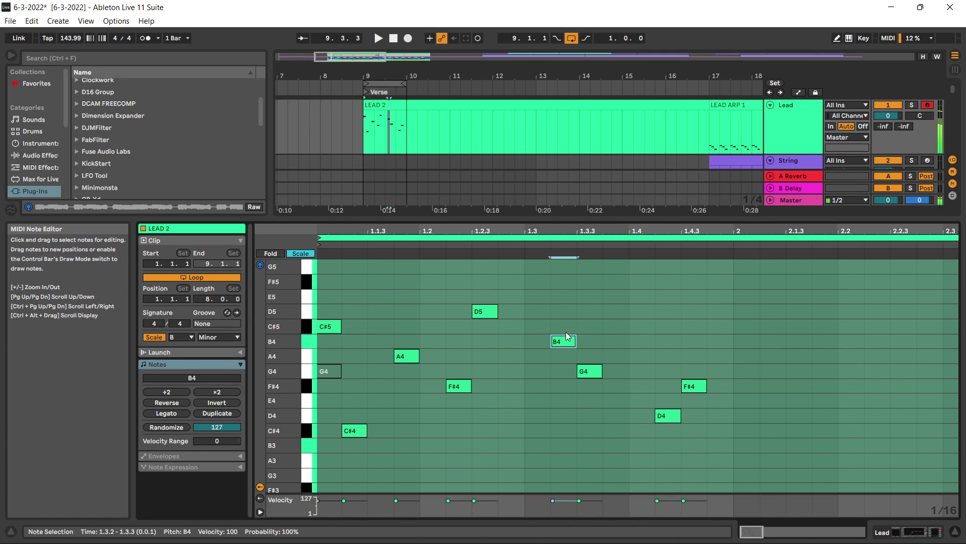
key(space)
key(Left)
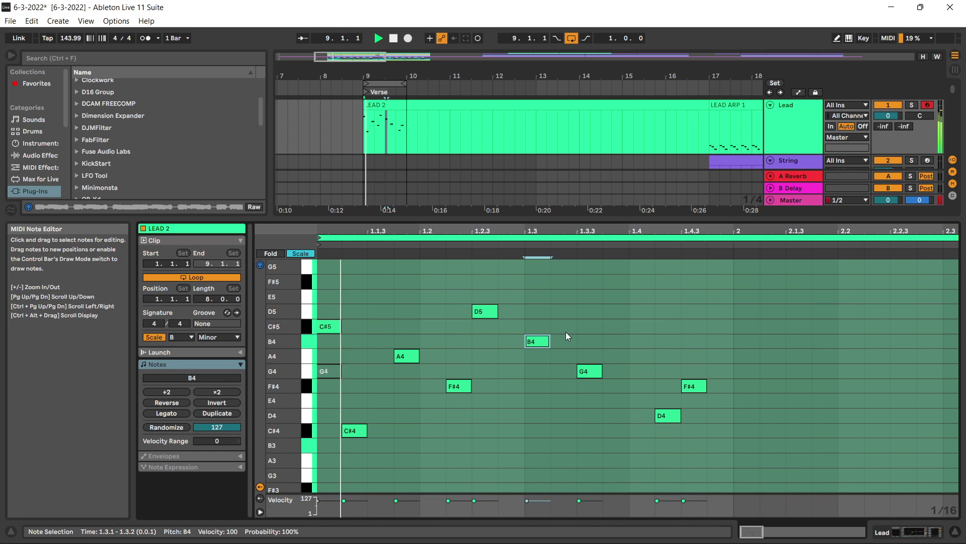
key(Right)
key(Right)
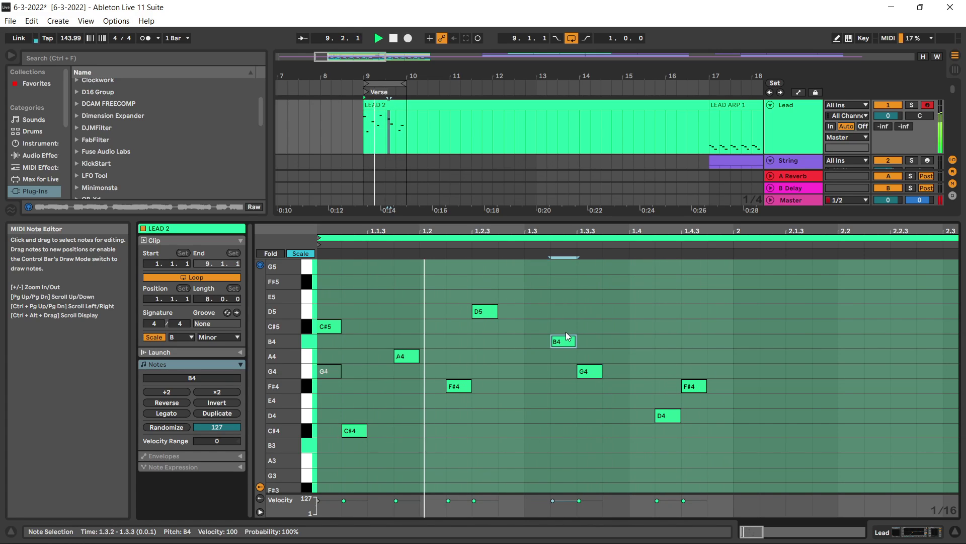
key(Down)
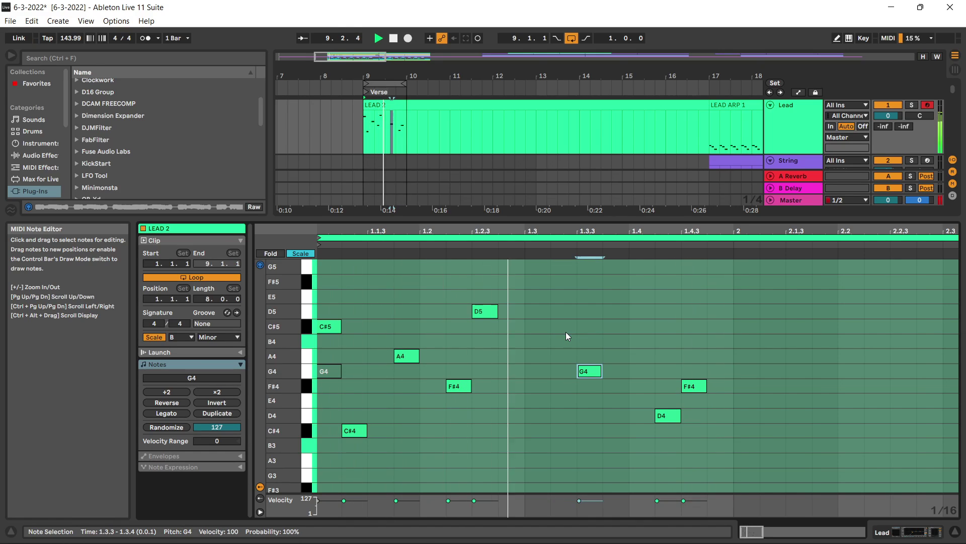
key(Up)
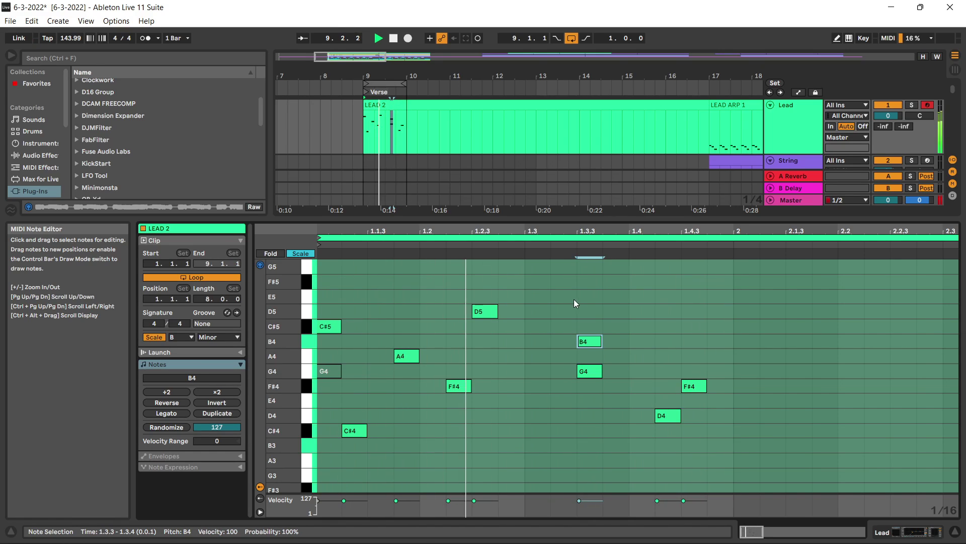
Deactivate the G4 note at 1.3.3 and add an A4 sixteenth note at 1.4.1.
click(602, 373)
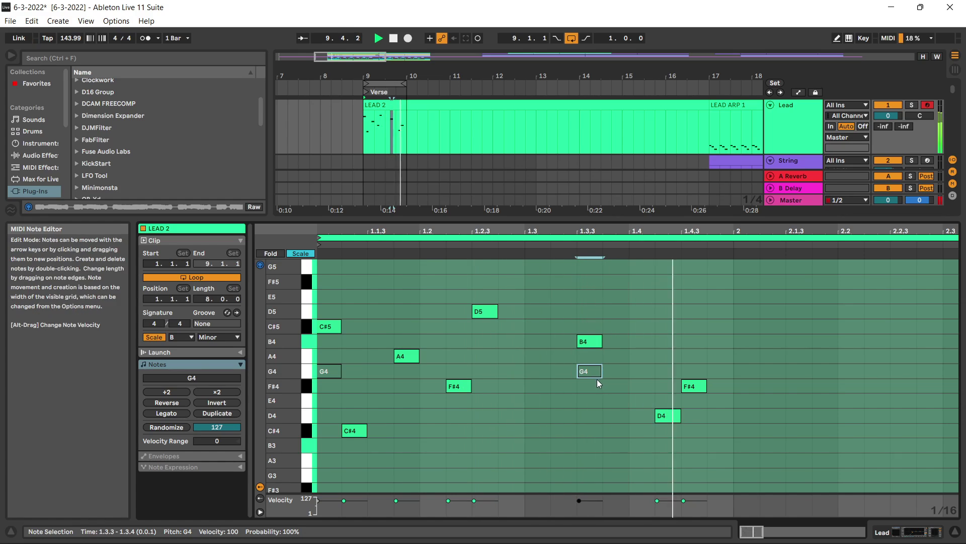
double_click(640, 356)
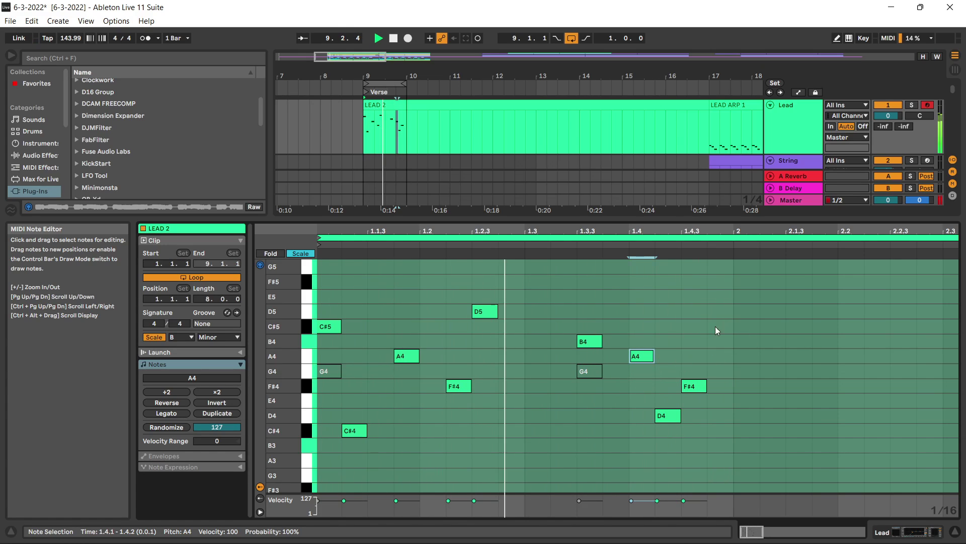
click(717, 297)
Stop playback and duplicate all notes of the clip's first bar into its second bar.
key(space)
drag(692, 303, 337, 457)
key(ctrl+d)
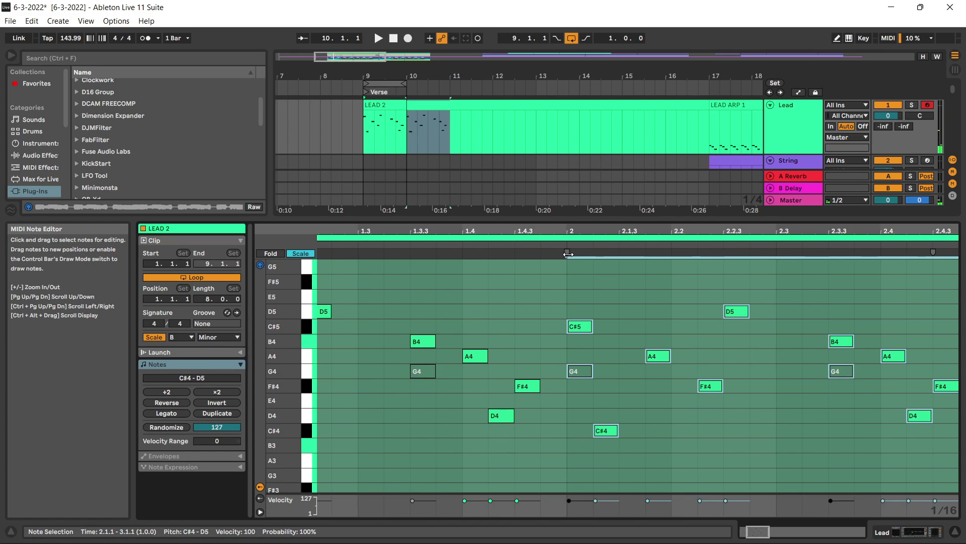
Extend the arrangement loop to two bars, from bar 9 to bar 11, and play it.
drag(406, 84, 442, 94)
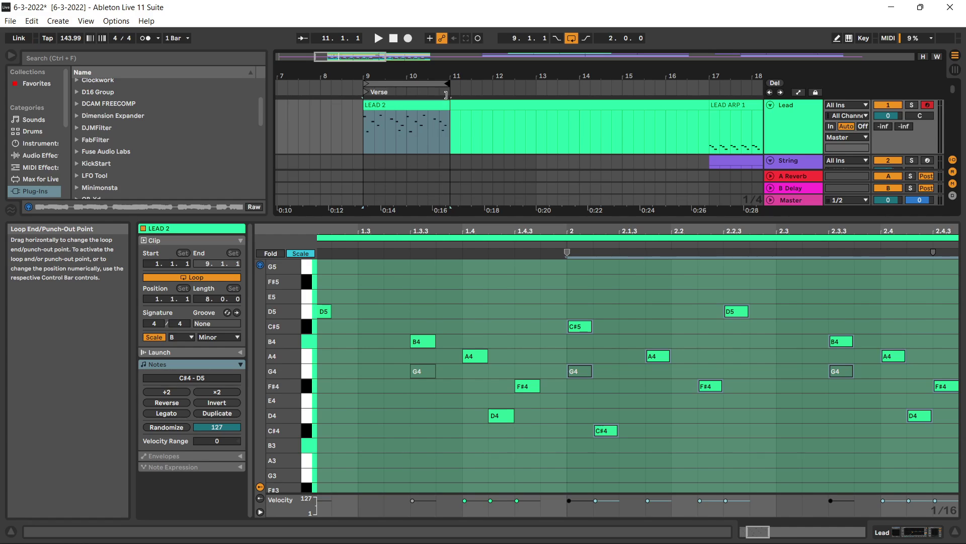
scroll(514, 135, down, 6)
scroll(338, 126, up, 5)
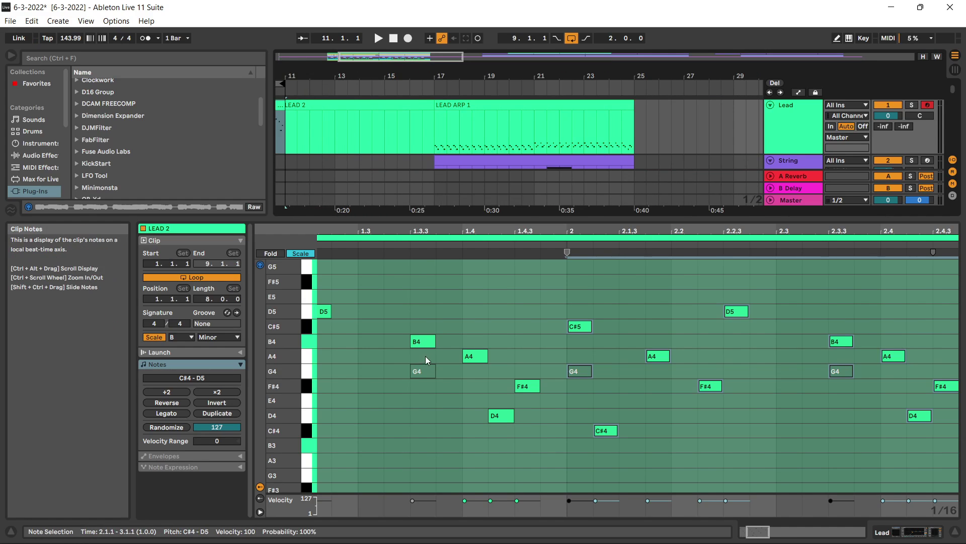
key(space)
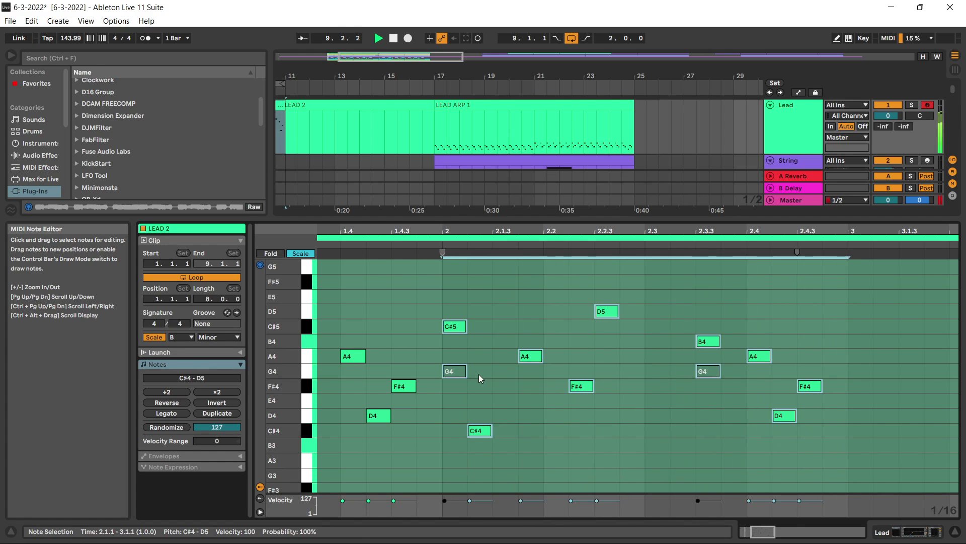
Try lowering the C#5 note at 2.1.1 to B4 and G4, and return to the plain duplicate of bar 1.
scroll(479, 374, down, 3)
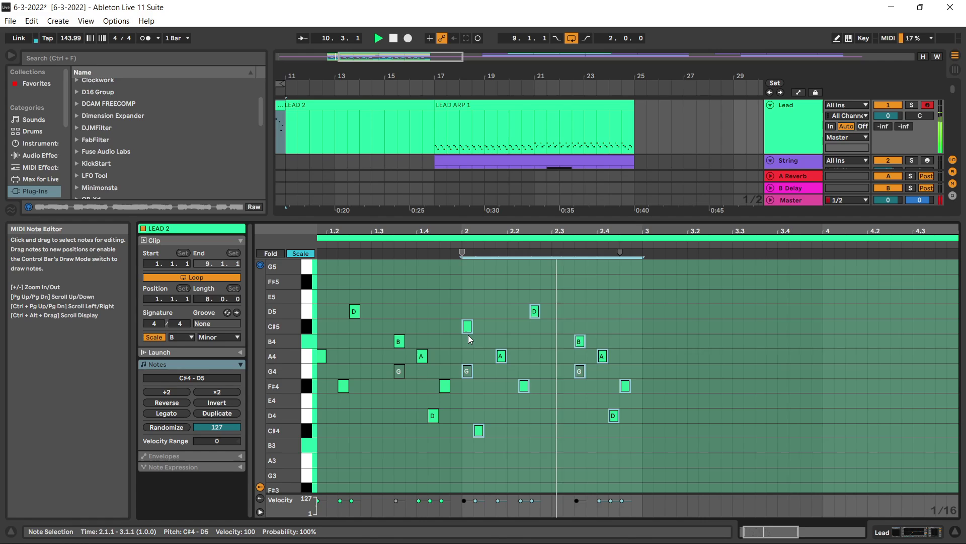
drag(444, 331, 485, 332)
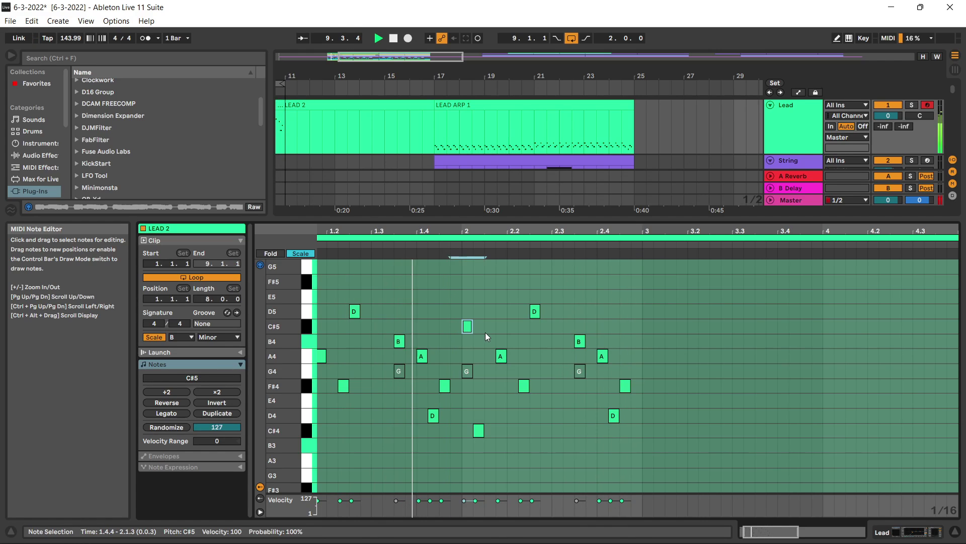
key(Down)
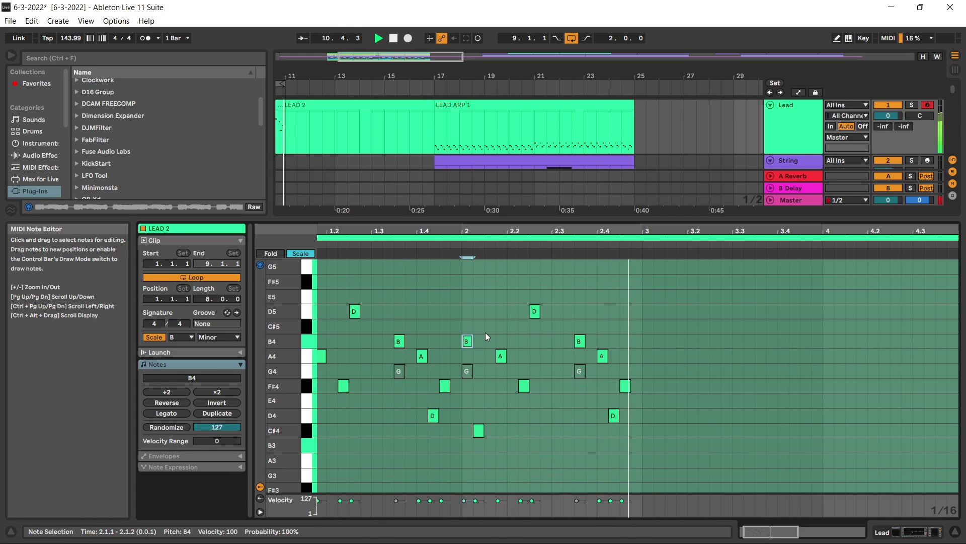
key(Down)
key(Down)
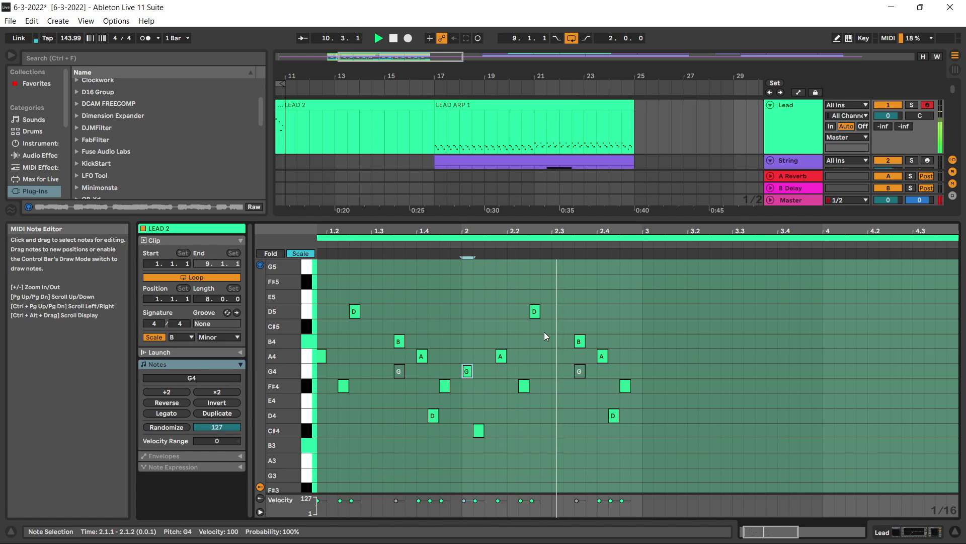
key(Up)
key(Up)
key(Up)
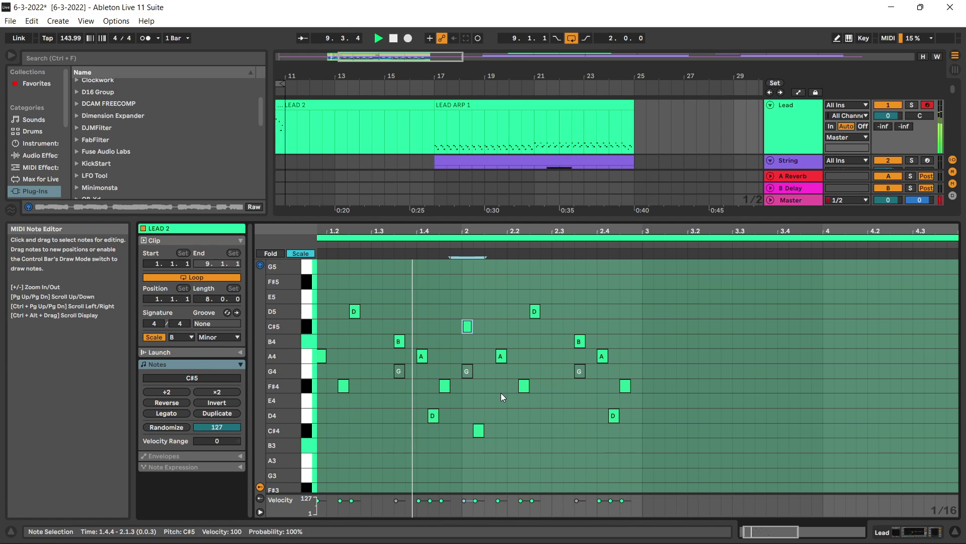
key(ctrl+z)
key(ctrl+z)
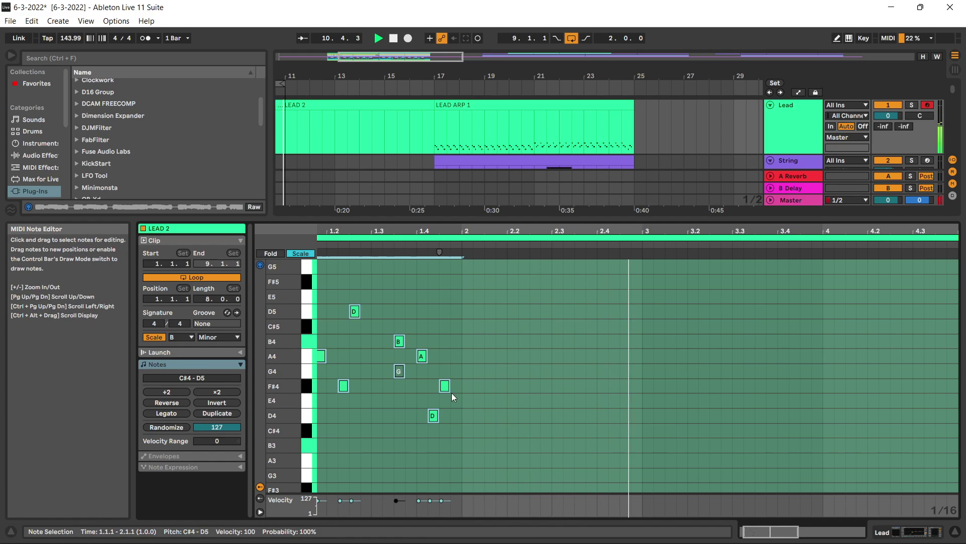
key(ctrl+y)
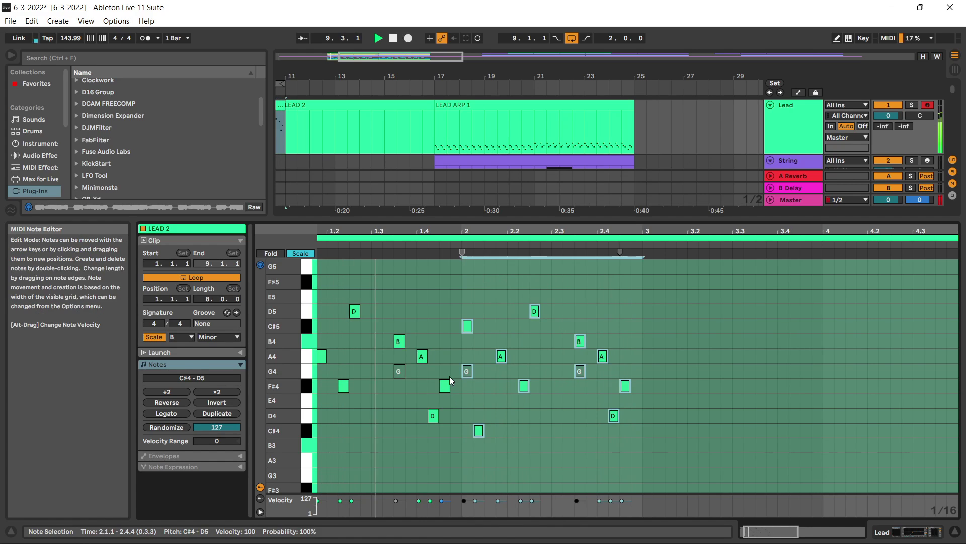
Raise the C#4 note at 2.1.2 to E4.
click(452, 339)
click(479, 431)
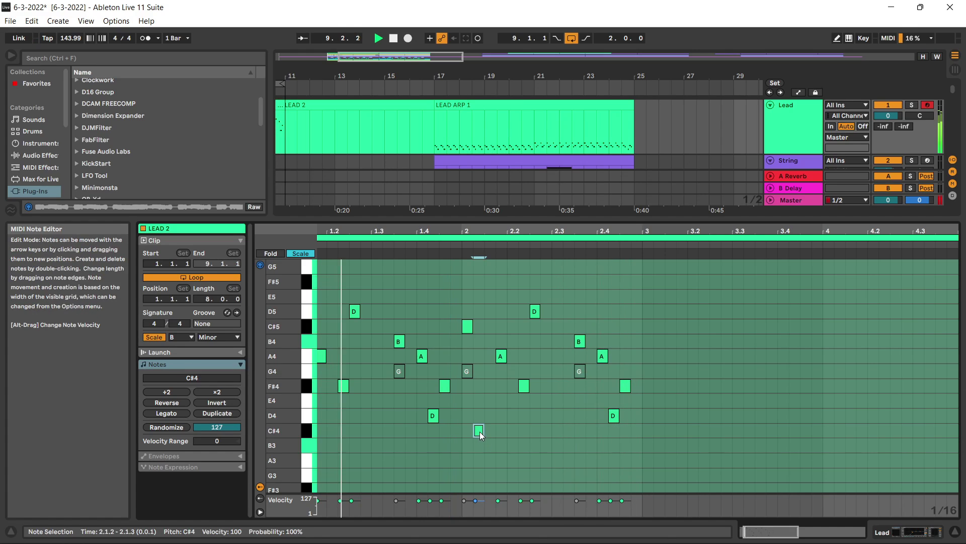
key(Up)
key(Up)
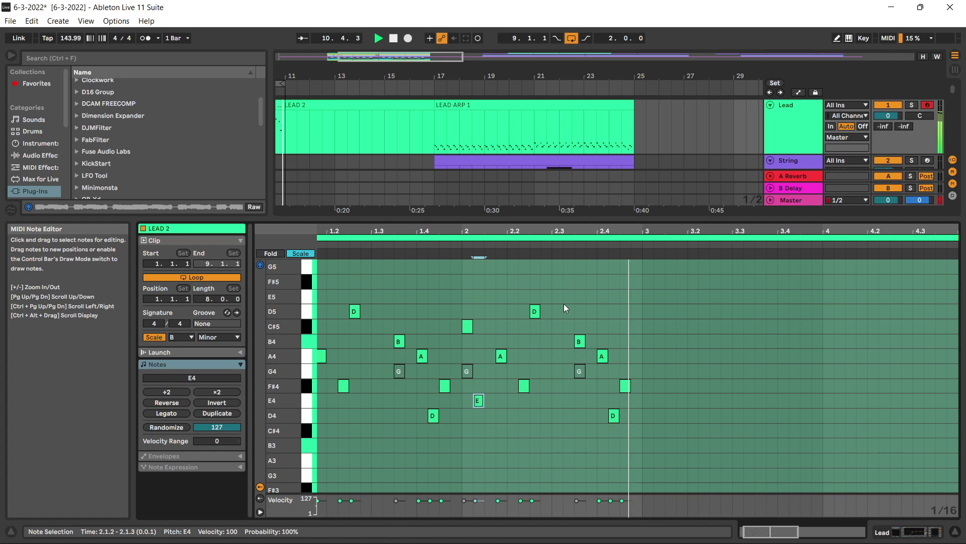
Duplicate all of bar 2's notes into bar 3, aligned so the copy starts at 3.1.1.
drag(457, 295, 653, 460)
key(ctrl+d)
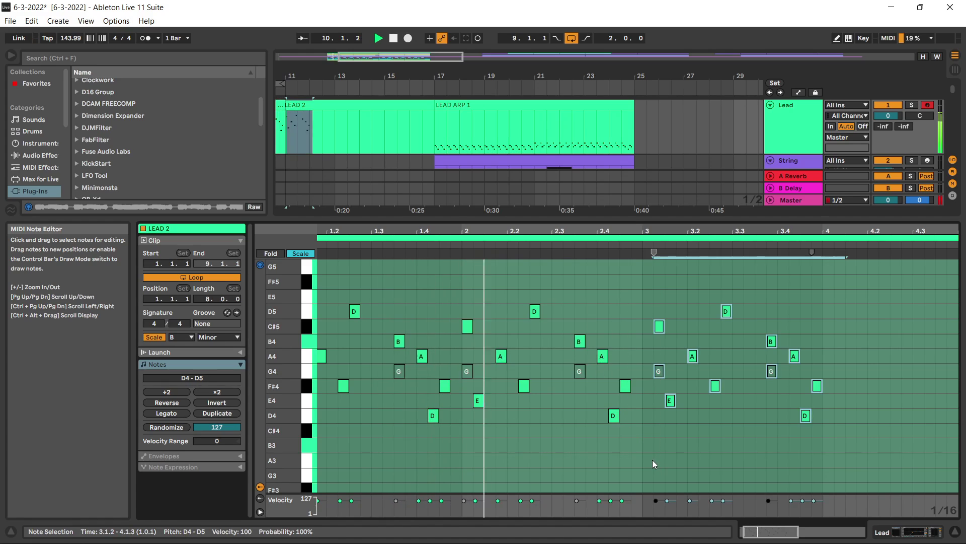
key(Left)
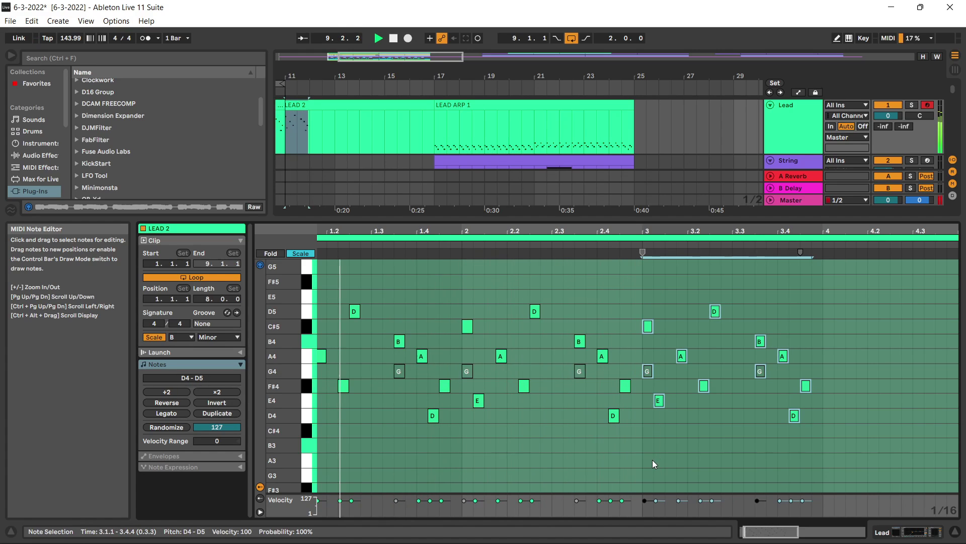
Lower the D5 note at 2.2.3 to B4 and the A4 note at 2.4.1 to G4.
click(467, 326)
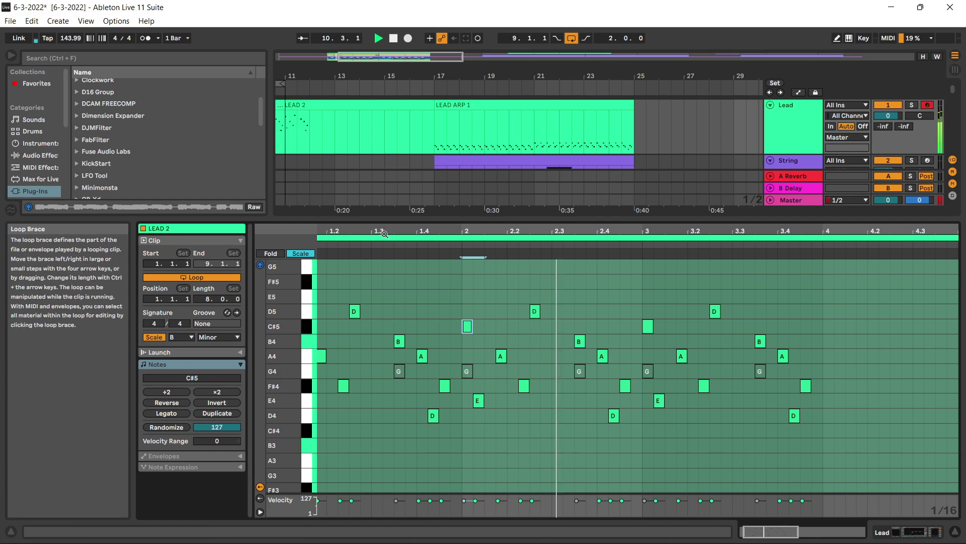
drag(483, 233, 519, 306)
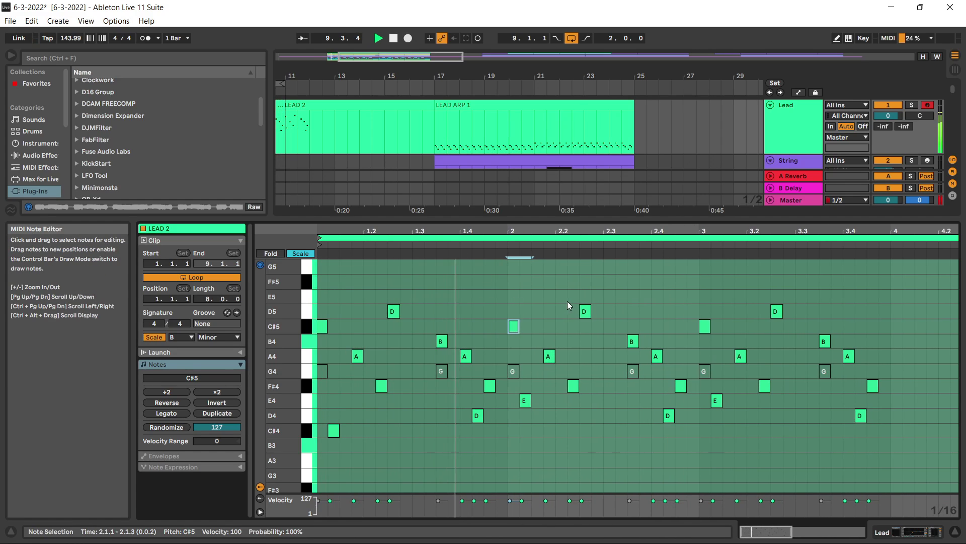
click(585, 311)
key(Up)
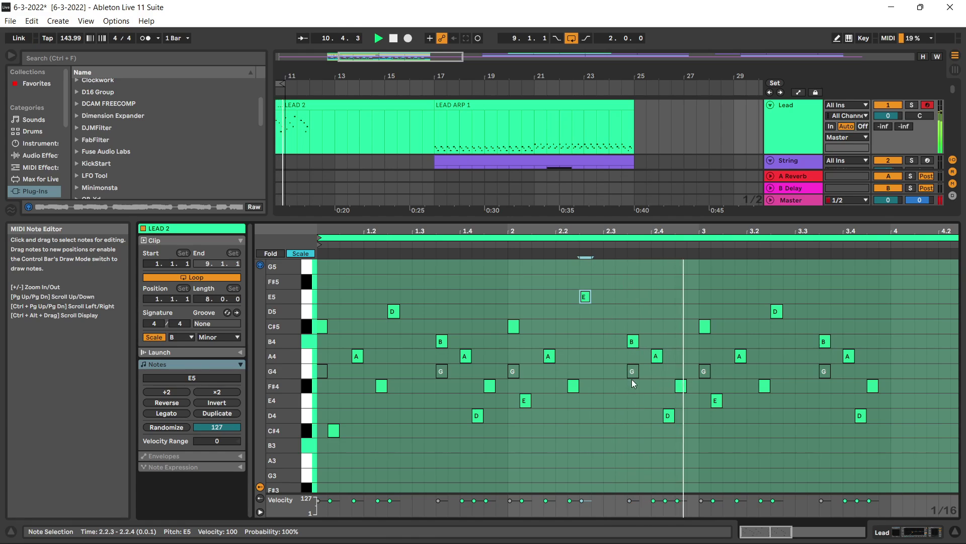
key(Down)
key(Down)
key(Down)
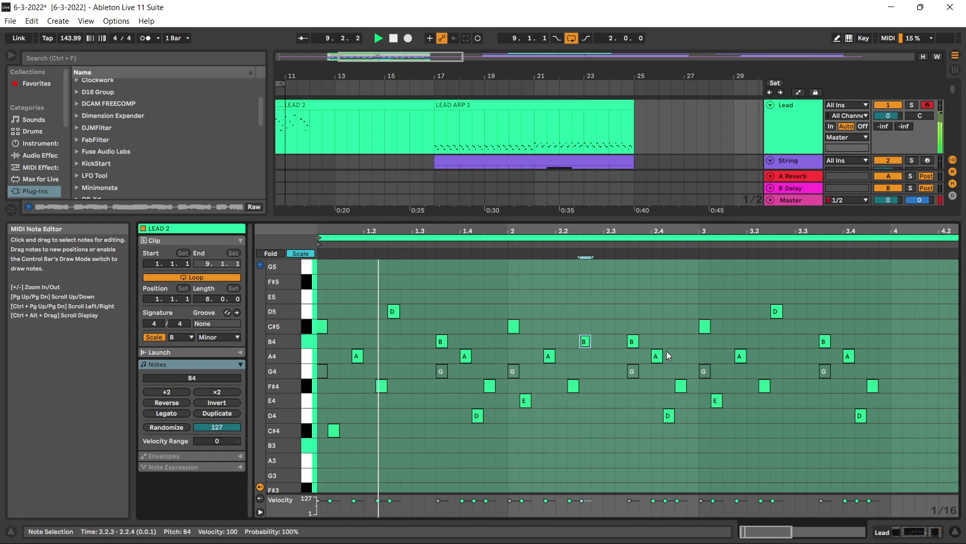
drag(658, 356, 659, 363)
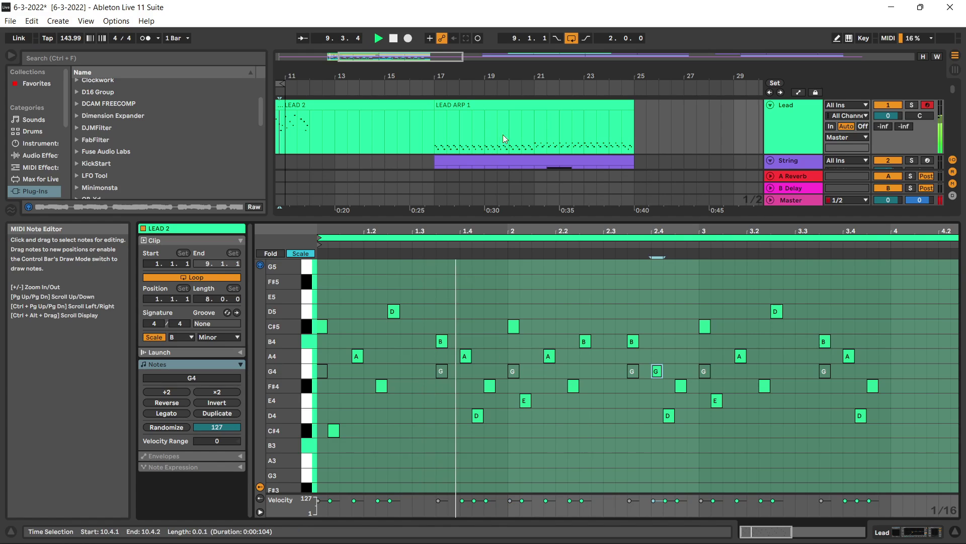
Extend the arrangement loop to four bars, from bar 9 to bar 13.
scroll(387, 159, down, 3)
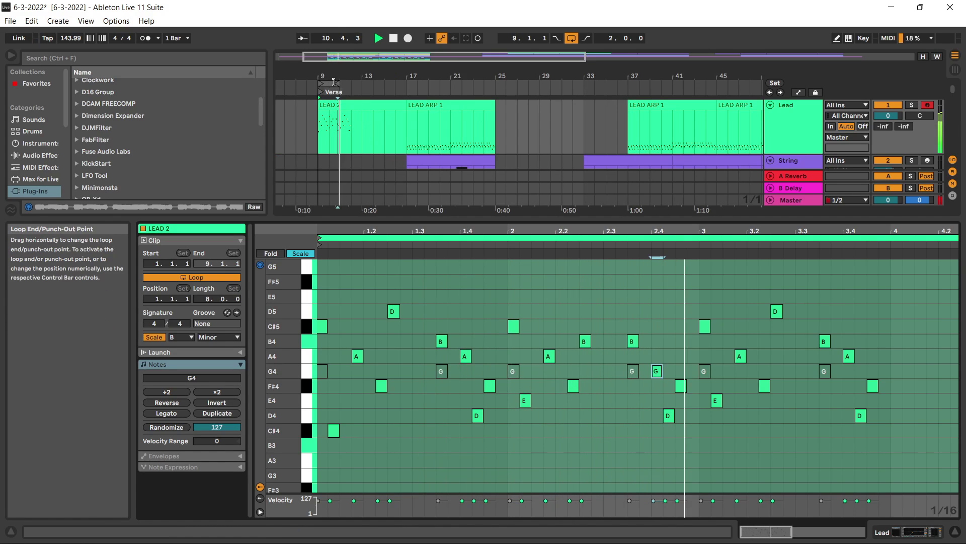
drag(333, 81, 350, 82)
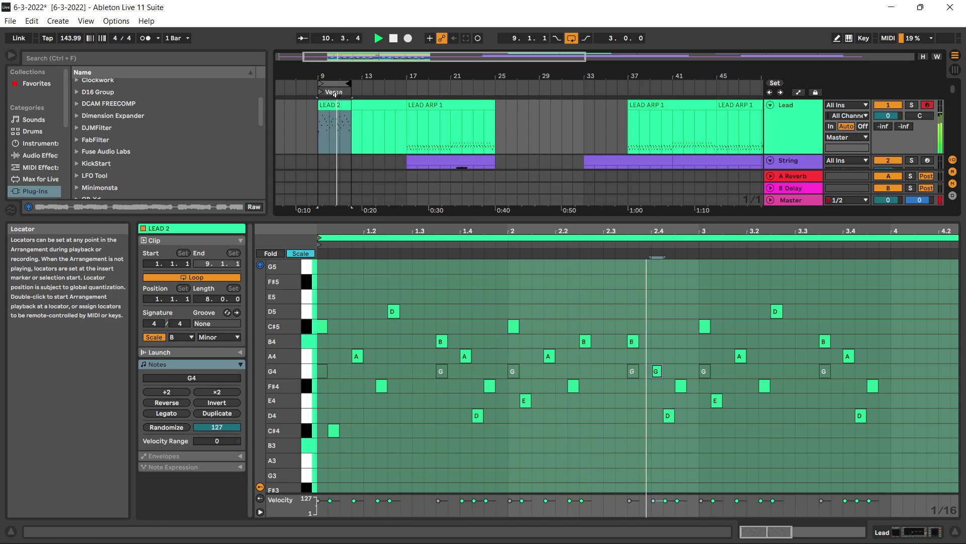
drag(346, 76, 339, 89)
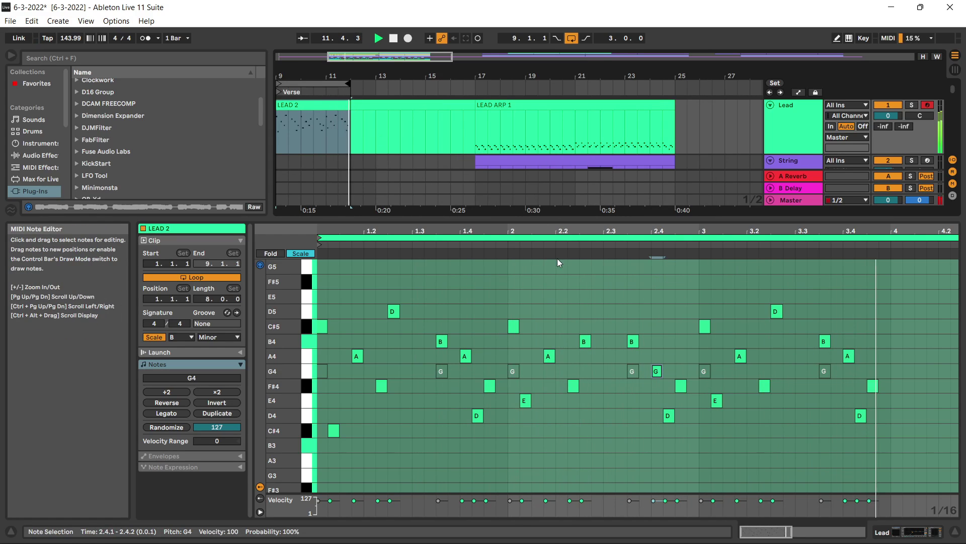
drag(350, 95, 375, 96)
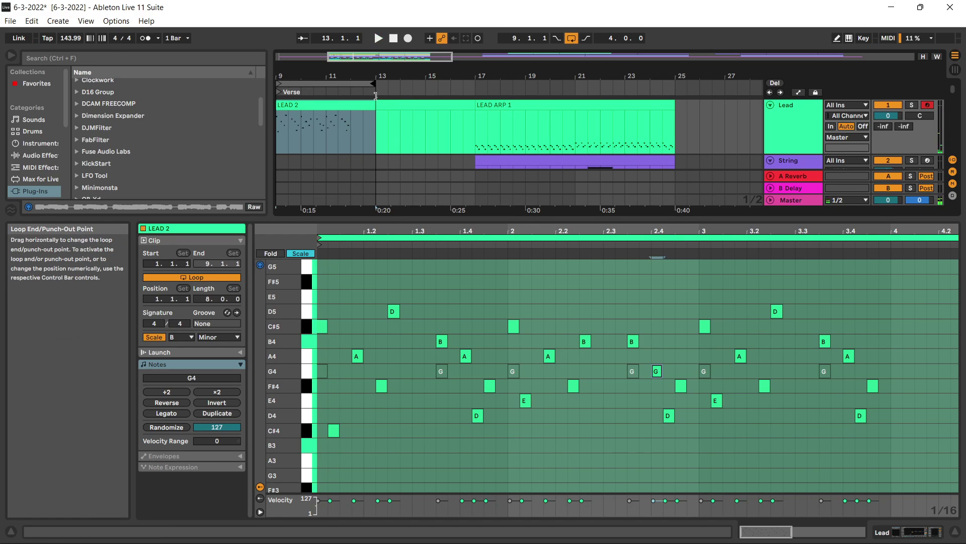
Duplicate all of bar 3's notes into bar 4 of the LEAD 2 clip.
drag(890, 285, 706, 428)
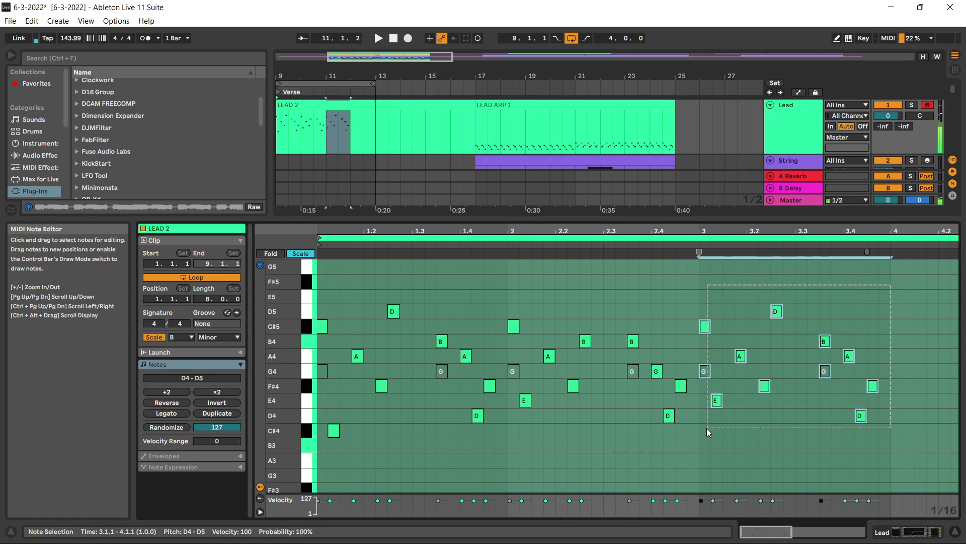
key(ctrl+d)
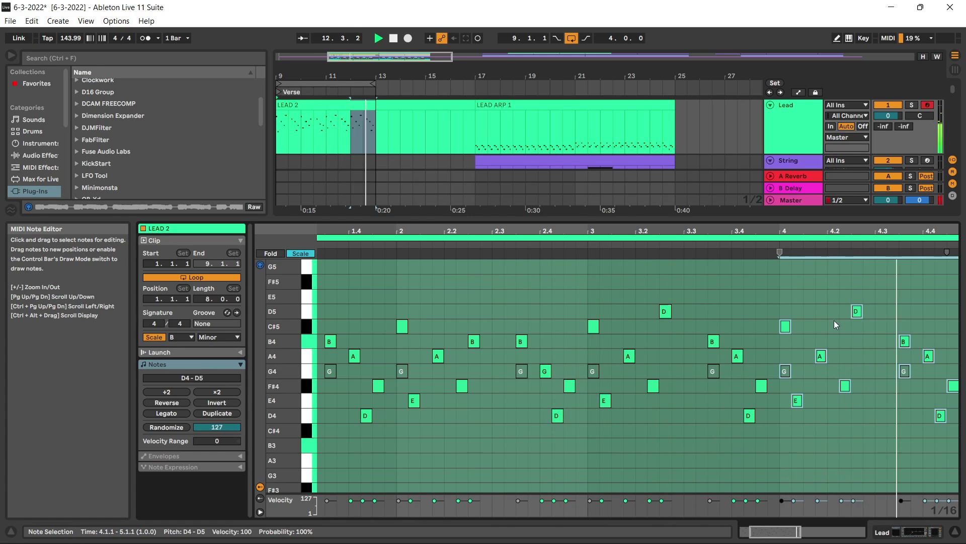
click(840, 351)
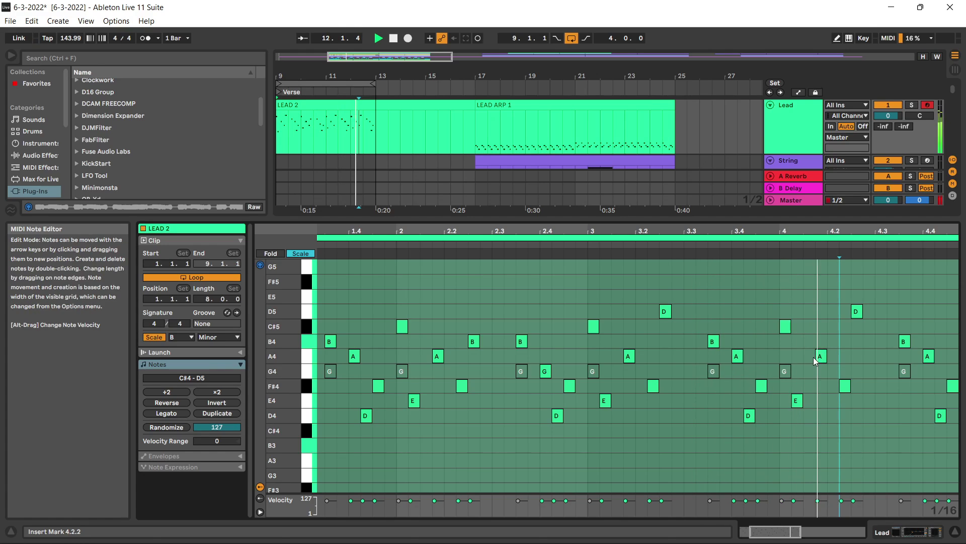
Stop playback and replace the A4 note at 4.1.4 with a B4 note.
click(785, 327)
key(space)
click(785, 326)
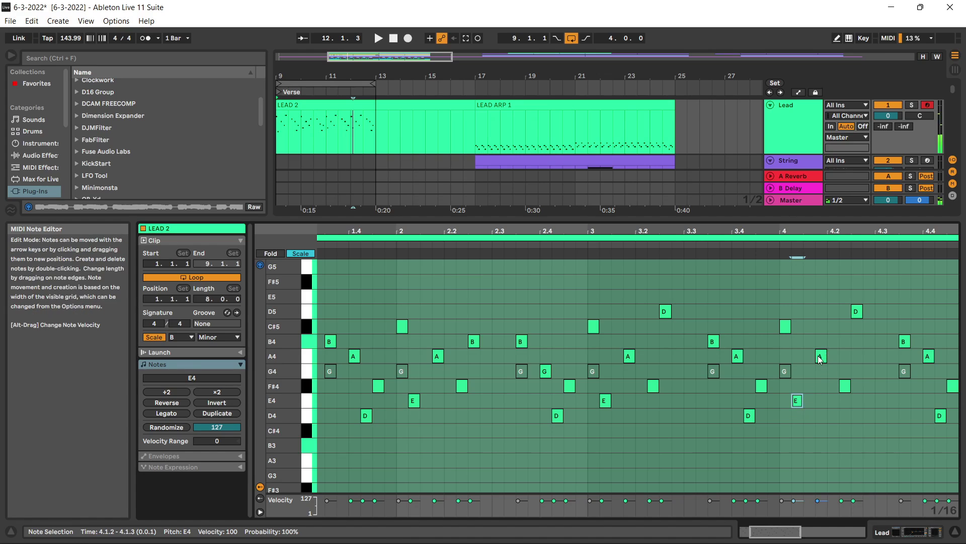
double_click(820, 341)
Try moving the D5 note at 4.2.3 to B4 at 4.3.1, and undo the move.
drag(851, 313, 884, 344)
key(super)
click(858, 358)
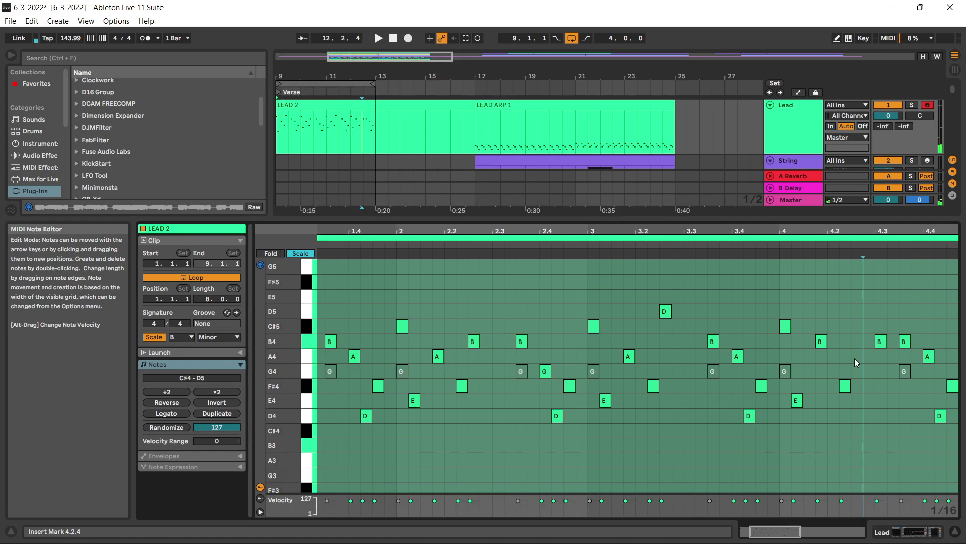
key(ctrl+z)
Lower the D5 note at 4.2.3 to C#5, place B4 at 4.3.2, and make G4 instead of B4 the active note at 4.3.3.
drag(853, 327, 895, 351)
click(904, 342)
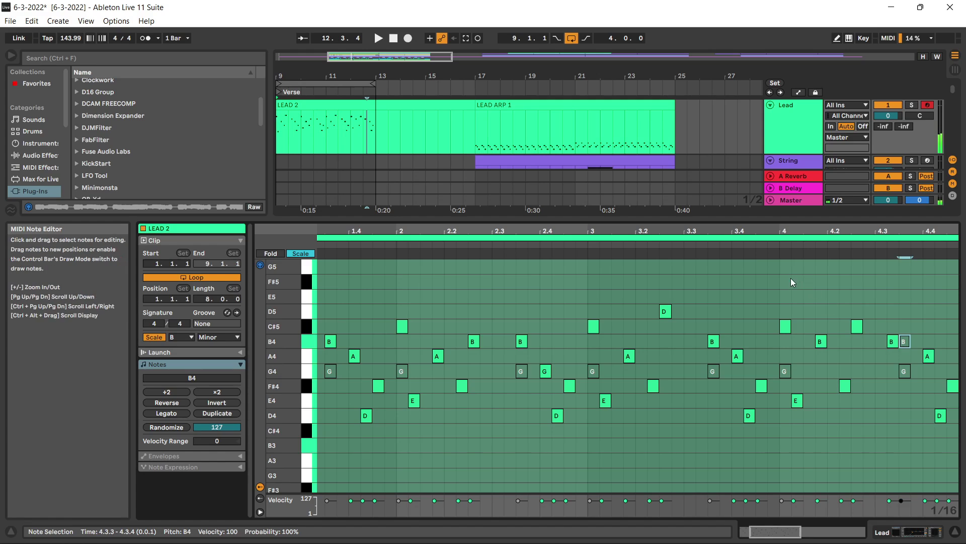
key(space)
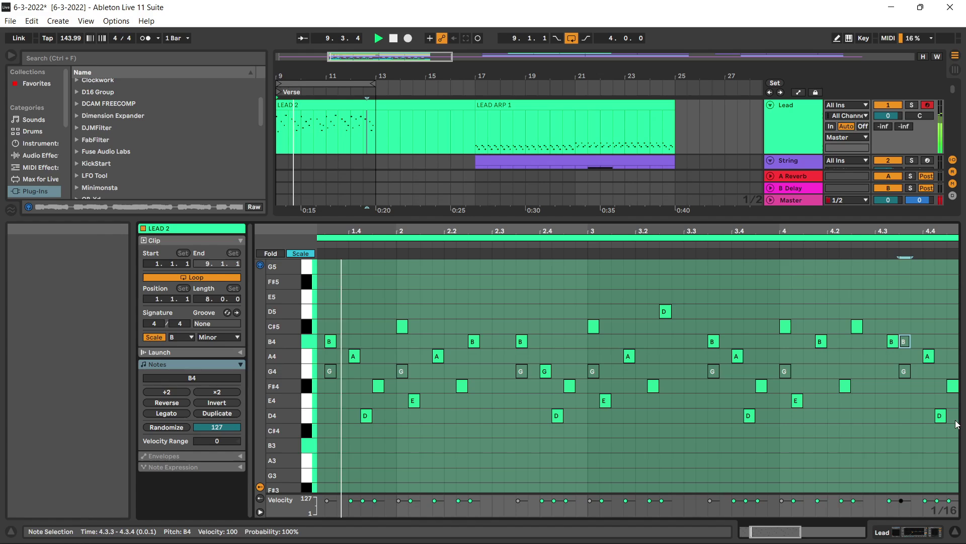
click(906, 373)
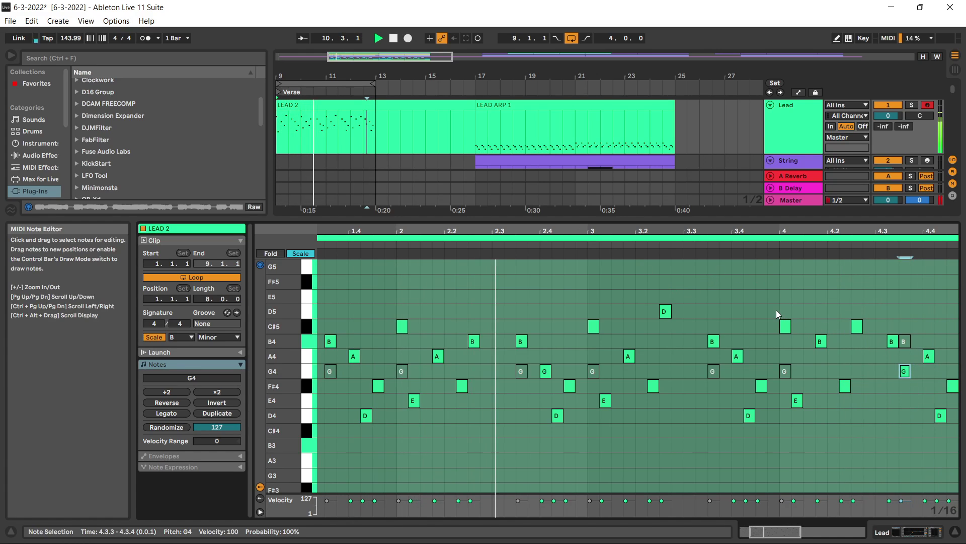
Try raising the C#5 notes at 4.1.1 and 4.2.3 to D5, and return them to C#5.
drag(776, 310, 872, 337)
key(Up)
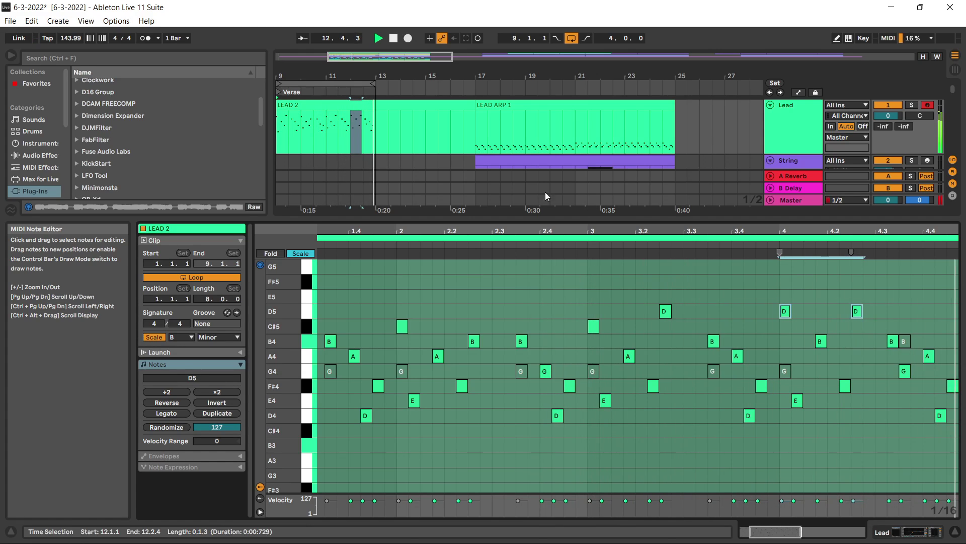
key(Down)
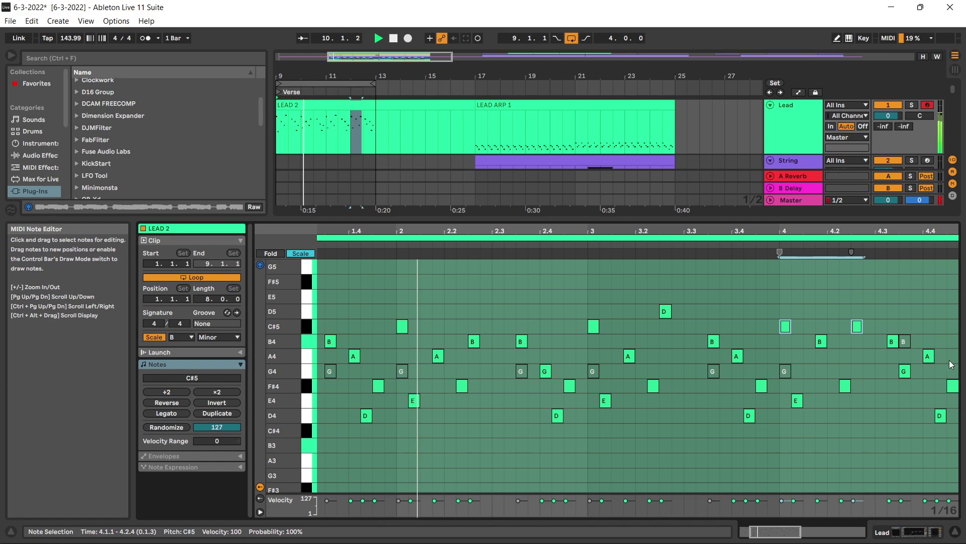
Raise the D4 note at 4.4.2 by one octave to D5.
click(934, 401)
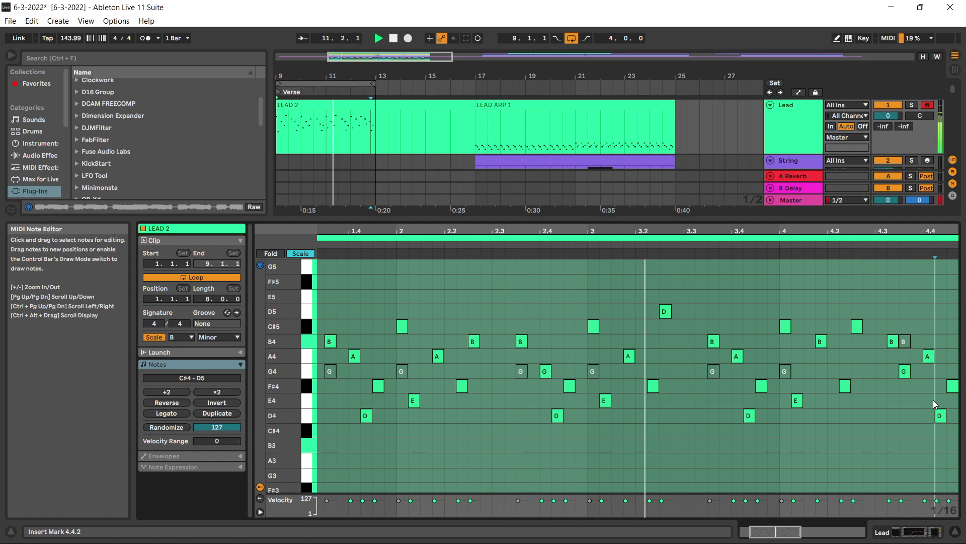
click(940, 416)
key(shift+Up)
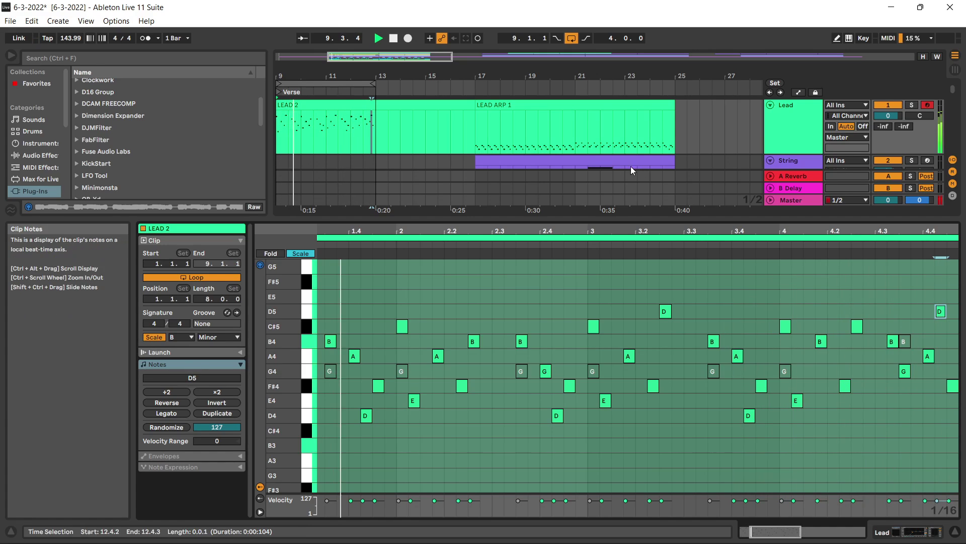
Enlarge the arrangement area, show the Lead track's devices and adjust the EQ Eight's low-cut frequency.
drag(761, 219, 761, 380)
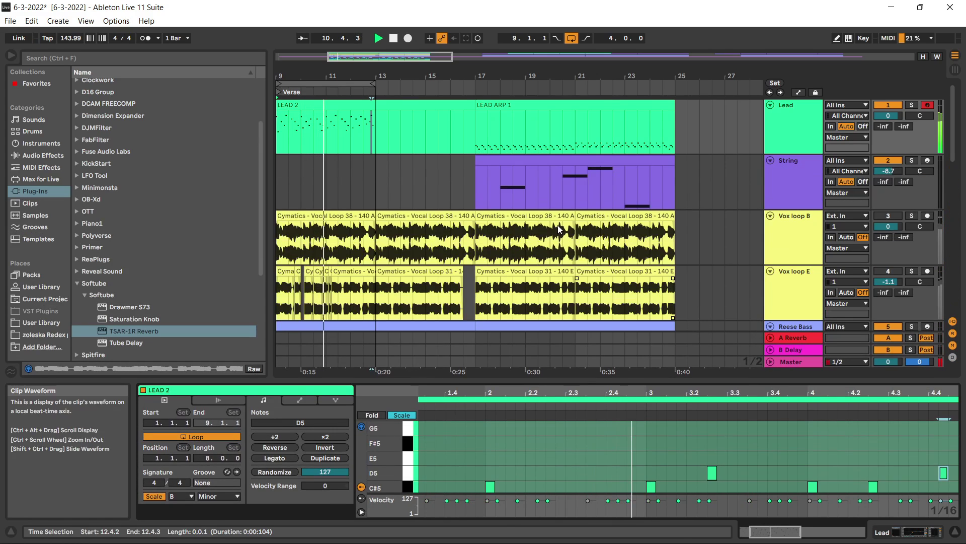
scroll(557, 156, down, 5)
scroll(304, 157, up, 5)
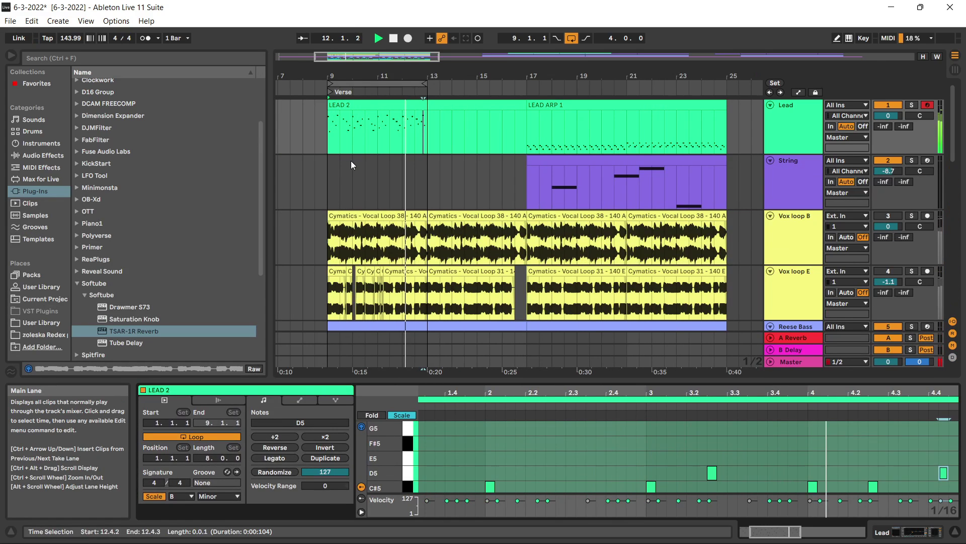
click(380, 172)
click(792, 124)
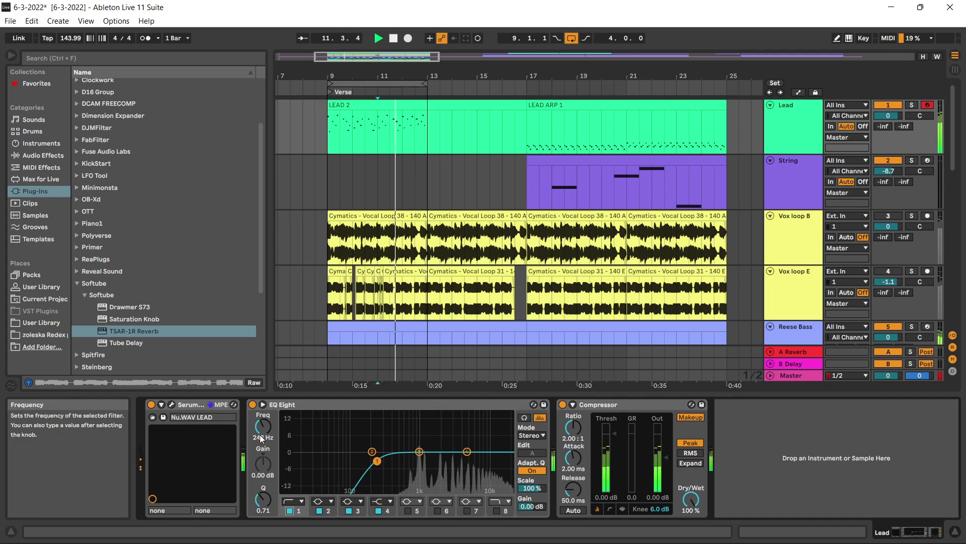
mouse_move(262, 430)
mouse_down()
mouse_move(263, 445)
mouse_move(263, 411)
mouse_up()
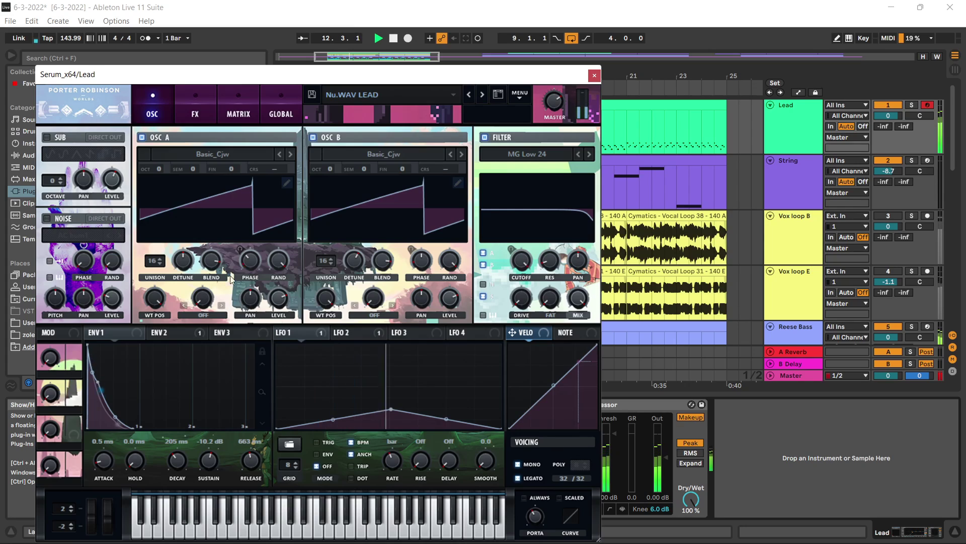
Switch oscillator B of the Lead's Serum to the Basic_McB wavetable and lower its wavetable position to the sine shape.
mouse_move(158, 297)
mouse_down()
mouse_move(150, 314)
mouse_move(155, 298)
mouse_up()
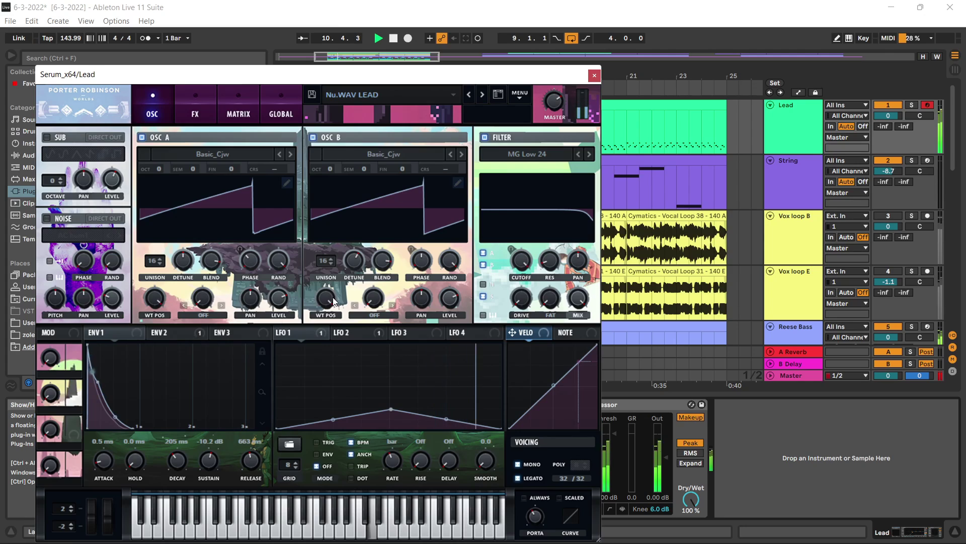
drag(325, 297, 322, 306)
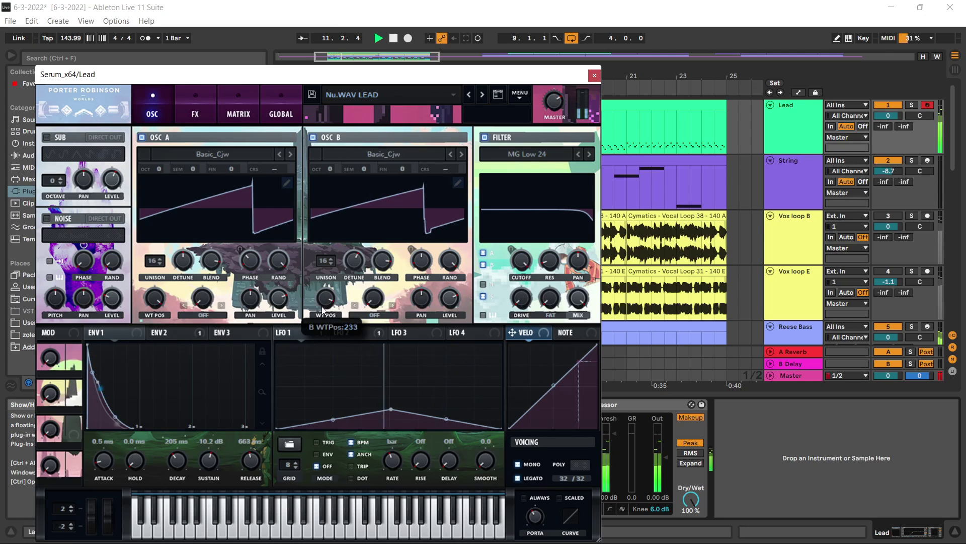
click(463, 156)
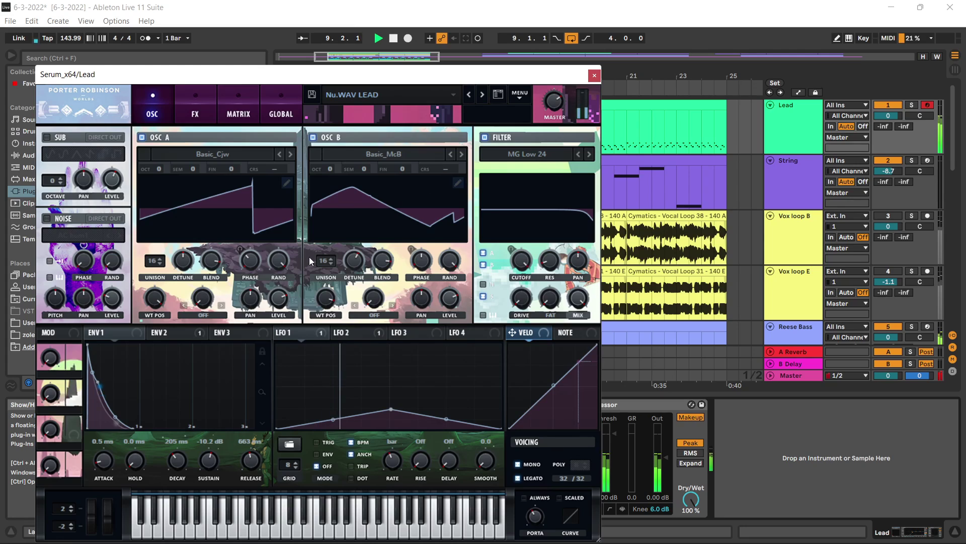
drag(326, 305, 349, 407)
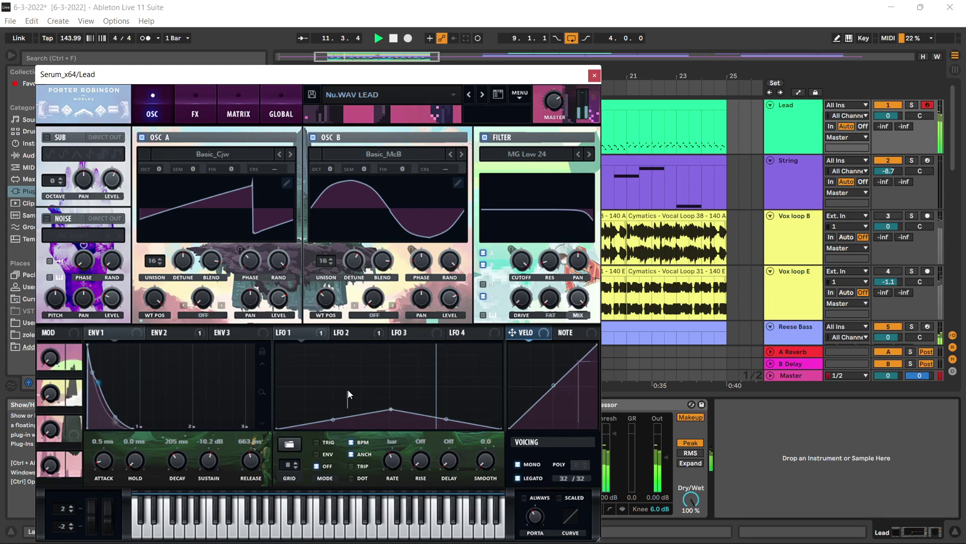
Enable the Tube distortion effect in the Lead's Serum and raise its drive to about 81%.
click(192, 111)
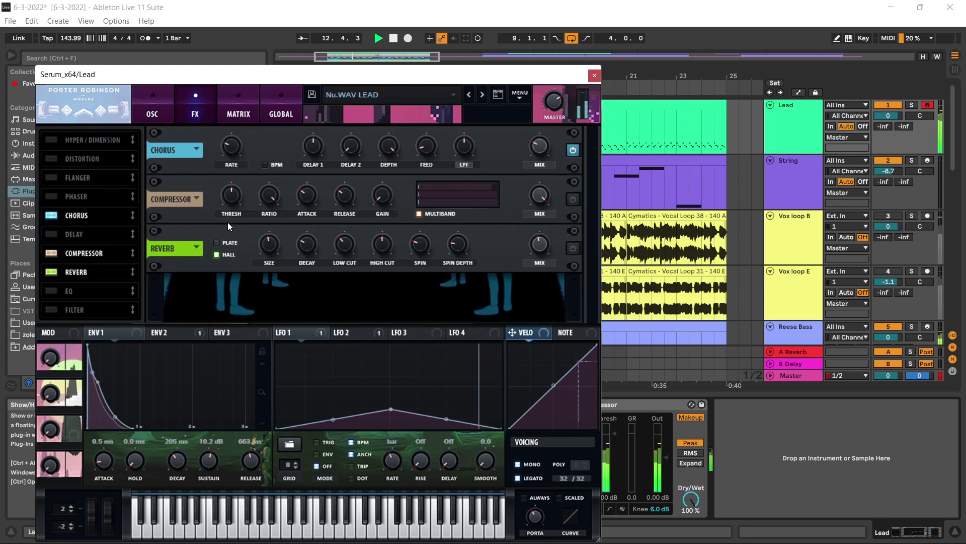
click(51, 160)
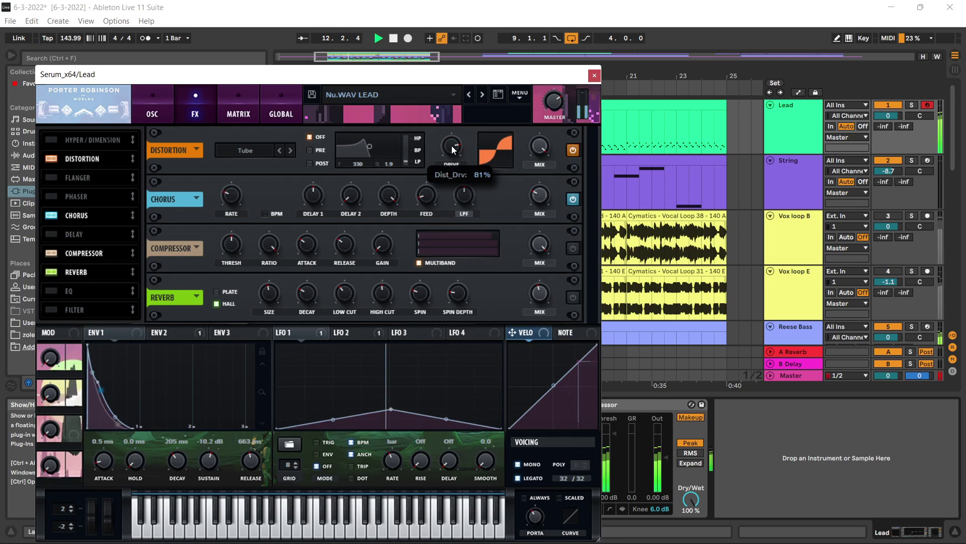
Switch oscillator B to the Basic_Mdc wavetable and adjust its wavetable position and unison detune.
click(168, 116)
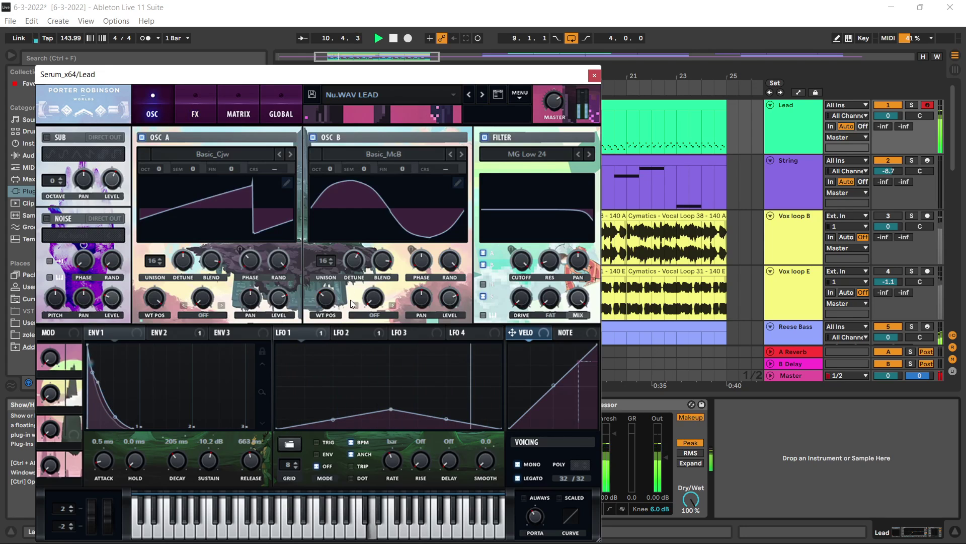
drag(332, 301, 343, 261)
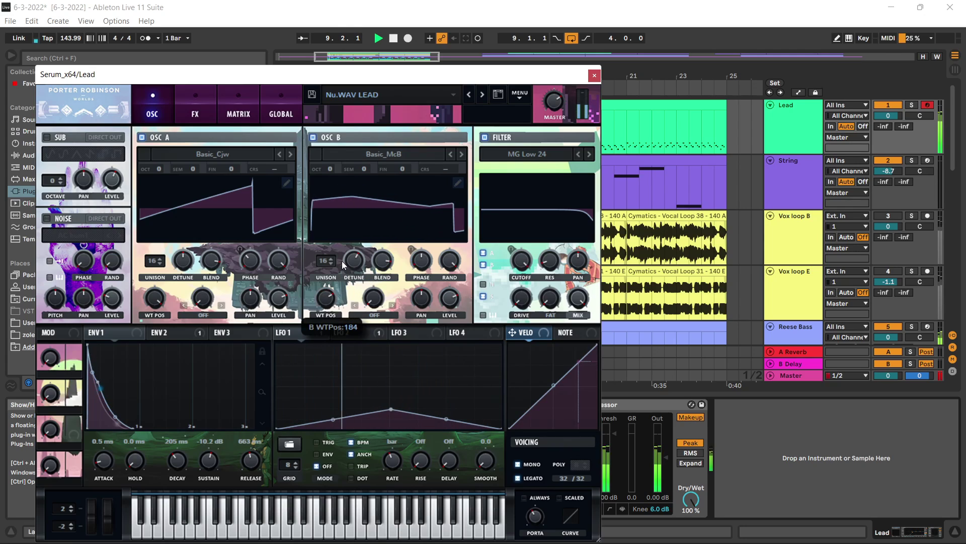
mouse_move(330, 303)
mouse_down()
mouse_move(336, 281)
mouse_move(326, 313)
mouse_up()
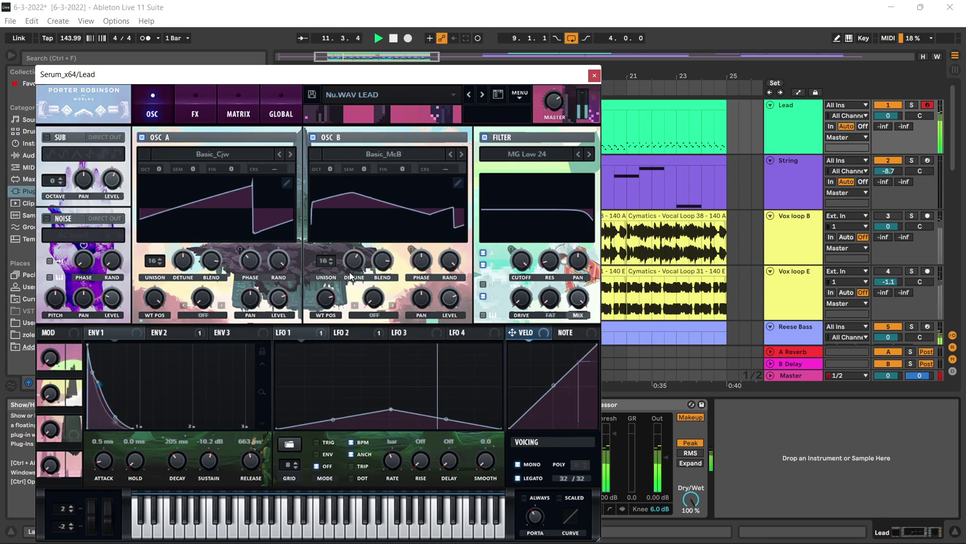
drag(356, 265, 358, 261)
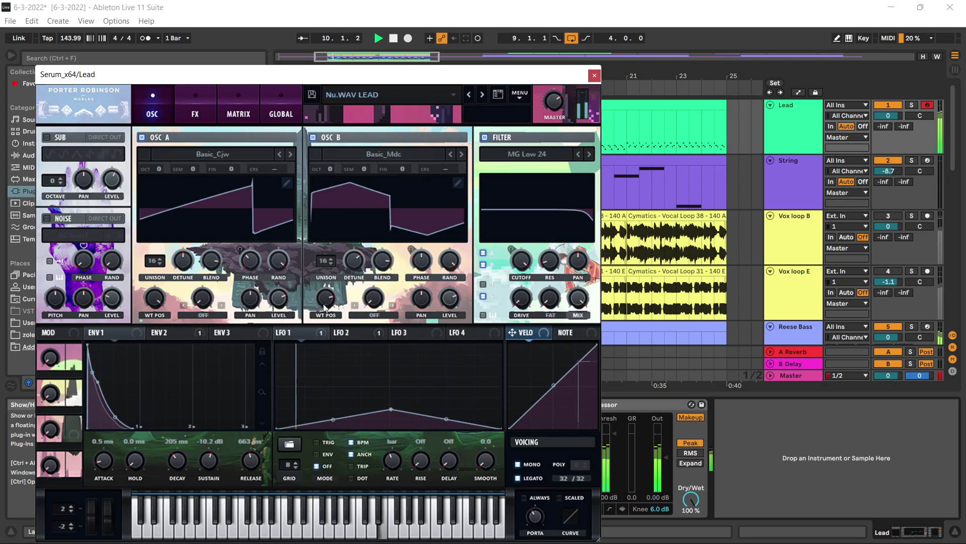
drag(328, 300, 329, 306)
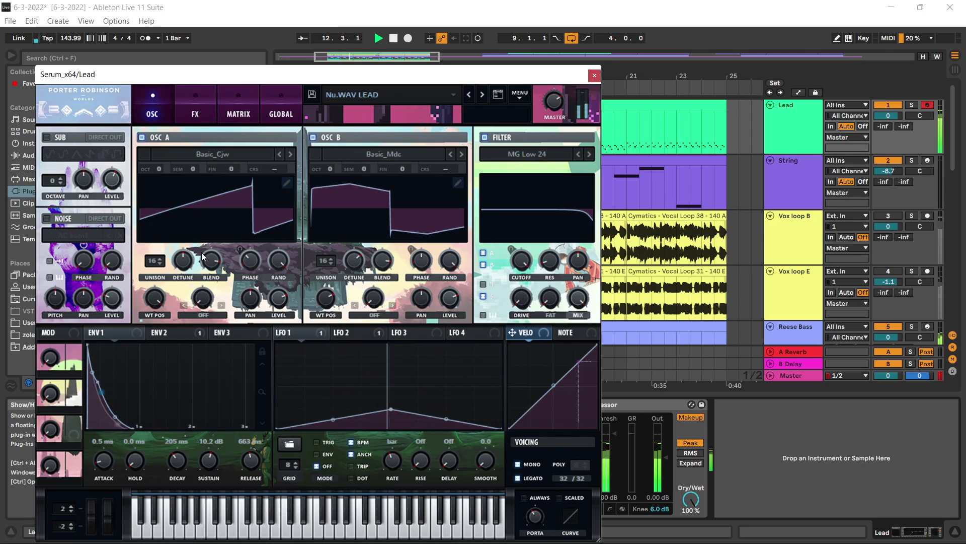
Set the distortion drive to about 70% and its filter to Post, with the cutoff at about 13290 and Q about 0.9.
click(215, 109)
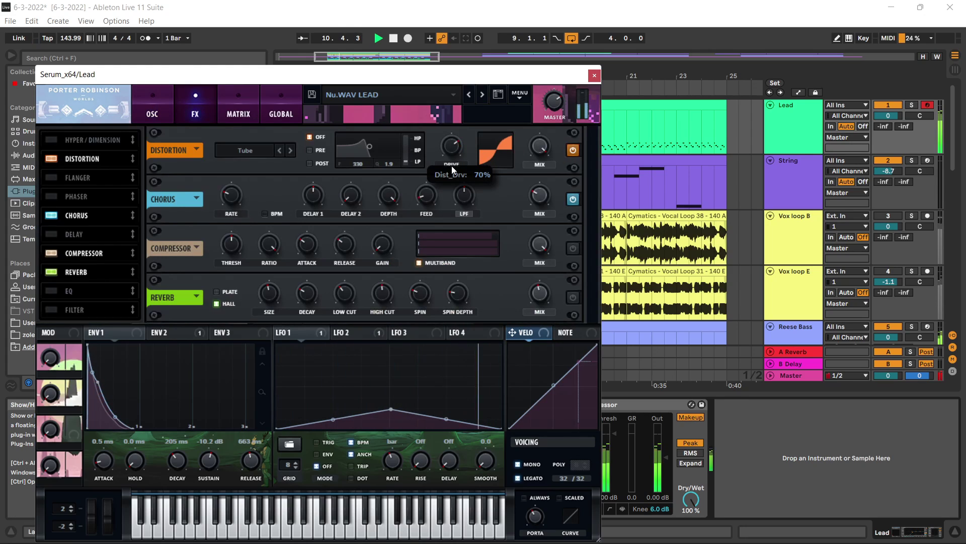
click(336, 158)
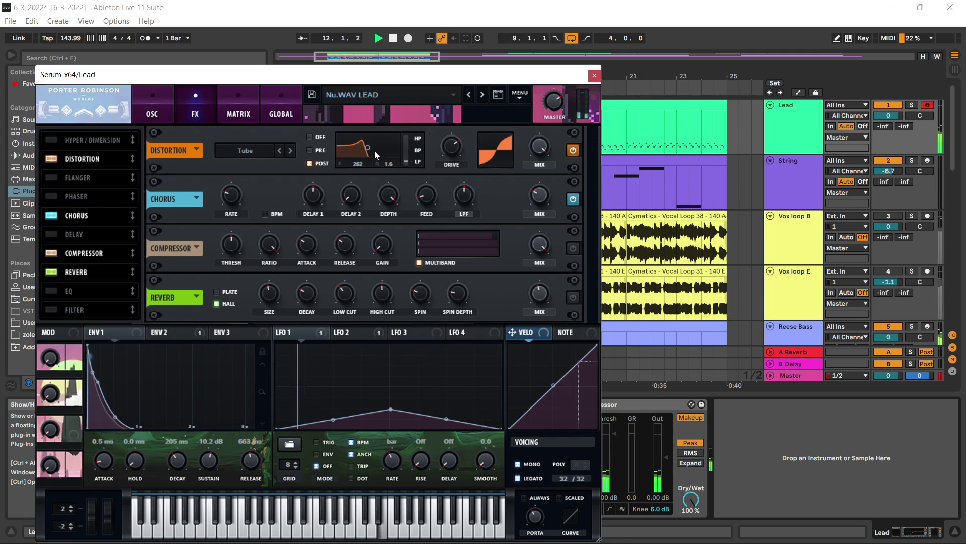
drag(375, 150, 457, 141)
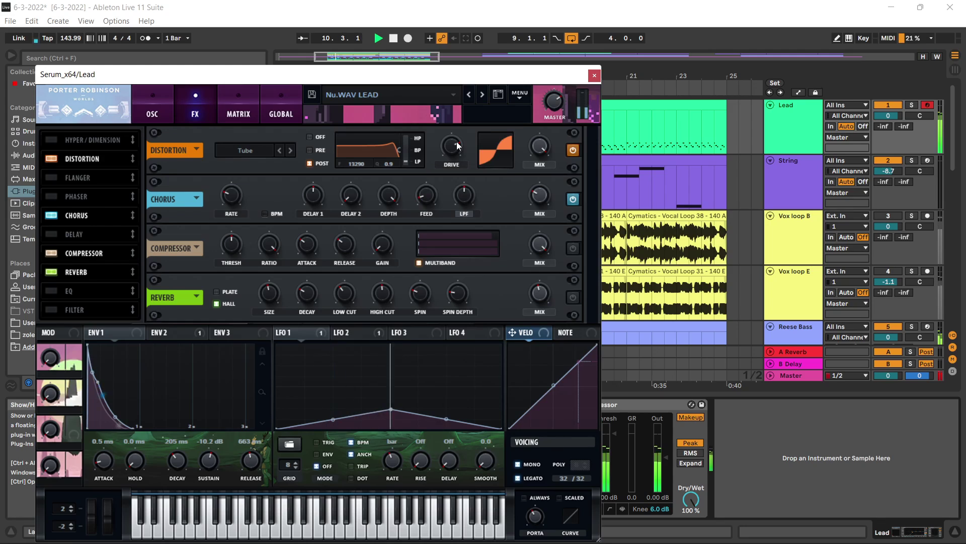
Try the Basic_McB and Basic_Mdc wavetables in oscillator A, lowering the wavetable position for each.
click(156, 114)
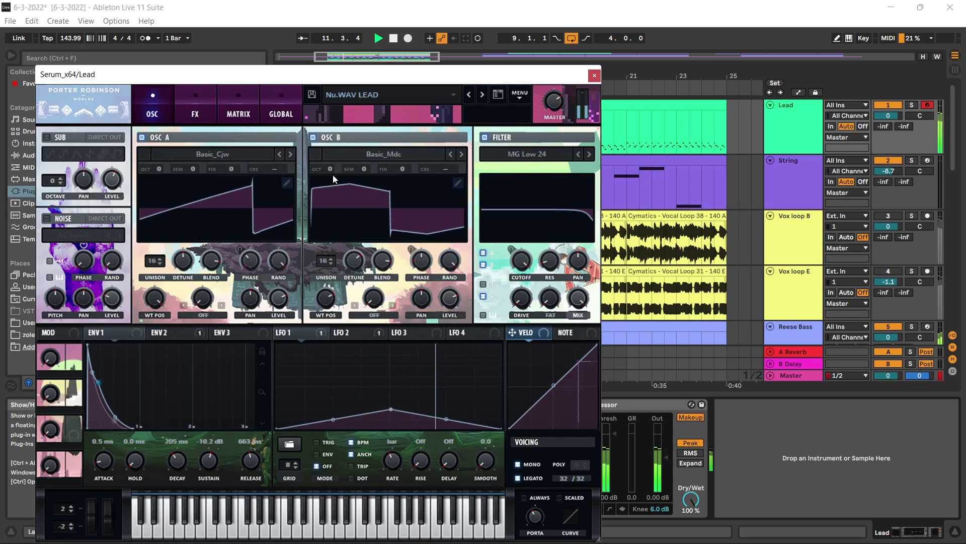
click(289, 154)
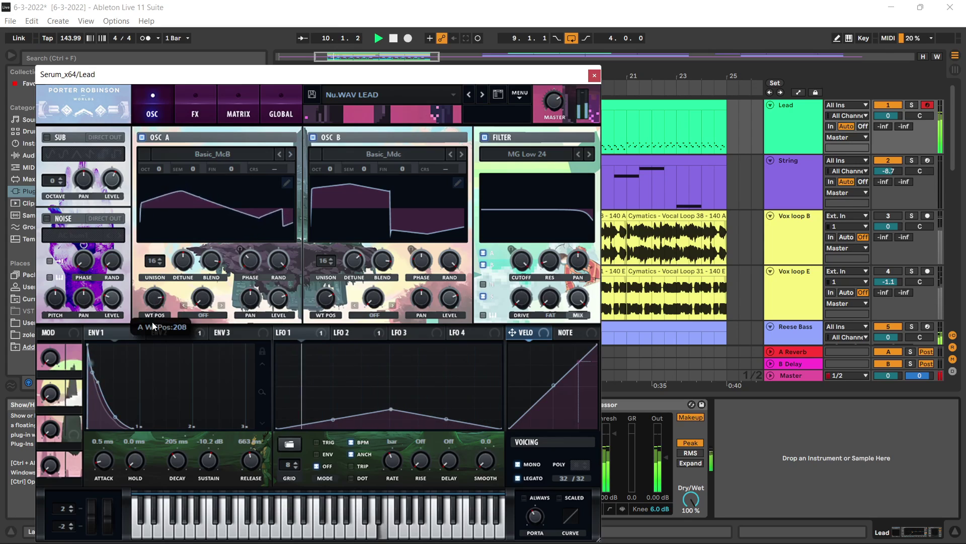
drag(153, 326, 182, 423)
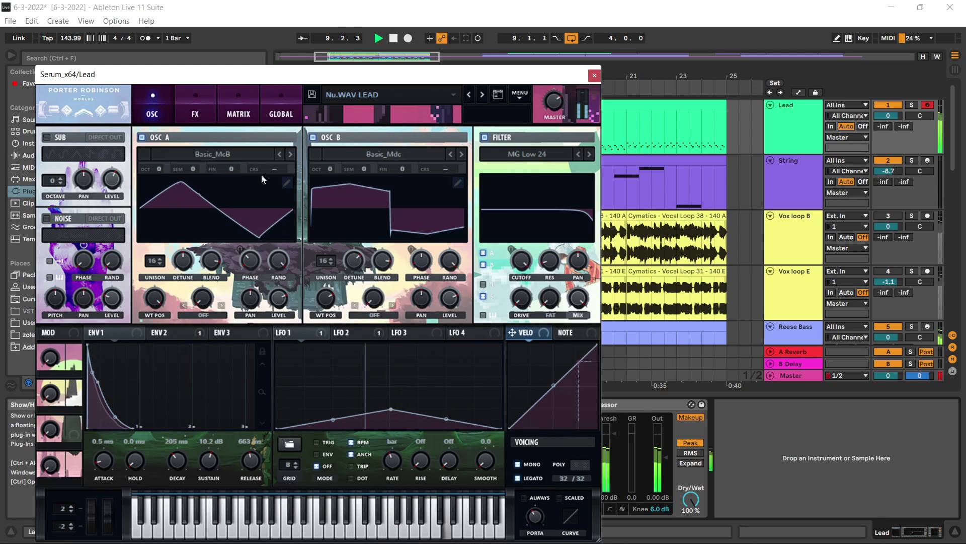
click(291, 155)
drag(157, 301, 161, 360)
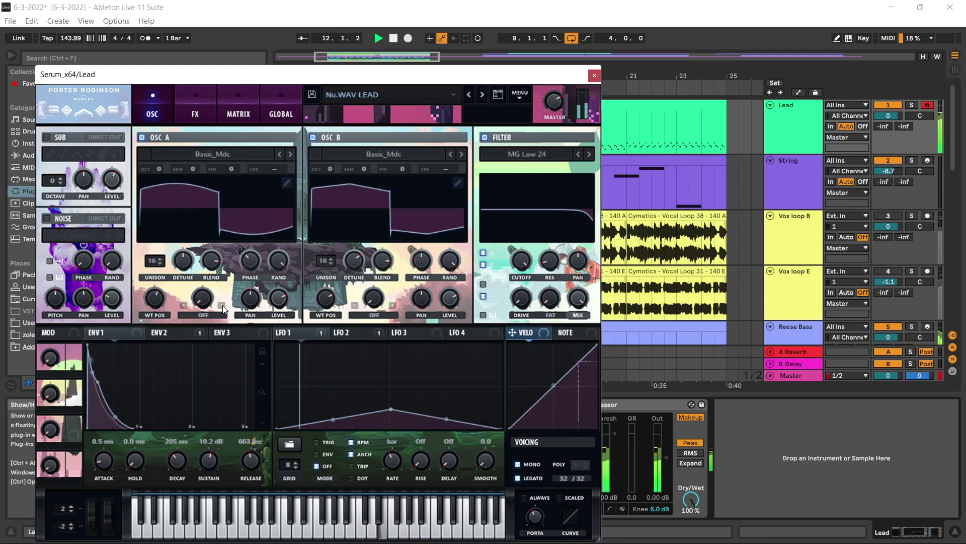
Set oscillator A's warp mode to PWM and raise the warp amount.
click(197, 315)
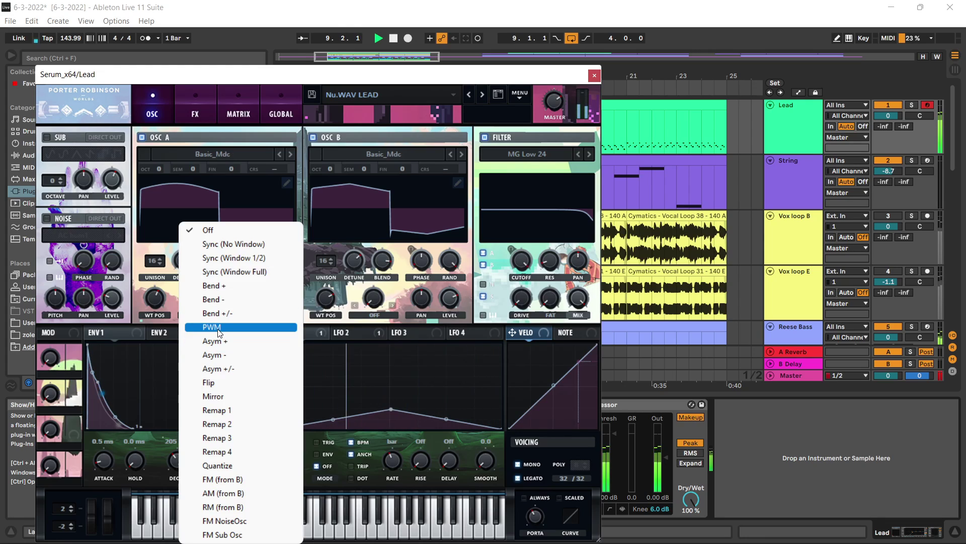
click(218, 328)
drag(207, 296, 215, 275)
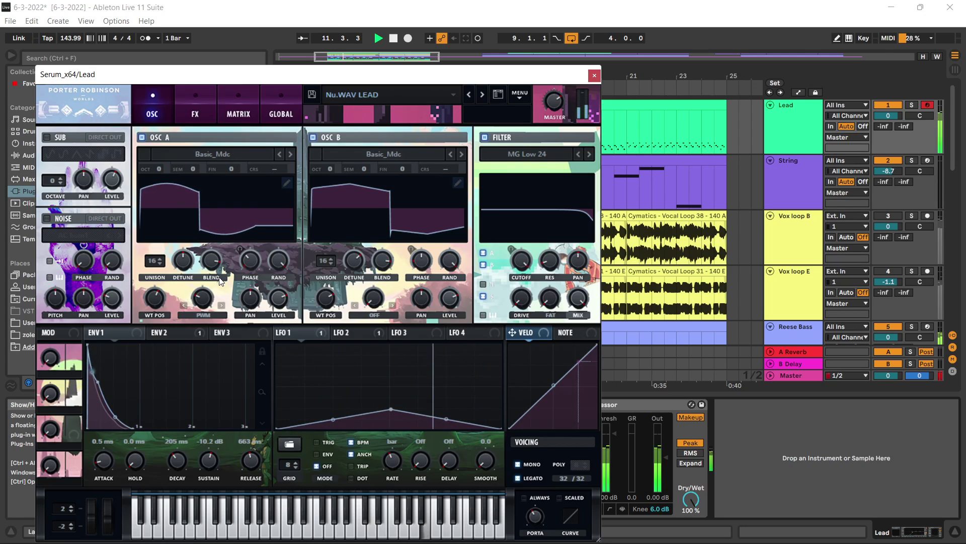
Assign LFO 1 to oscillator A's warp with a depth of about 37, and bypass that modulator.
drag(309, 331, 195, 293)
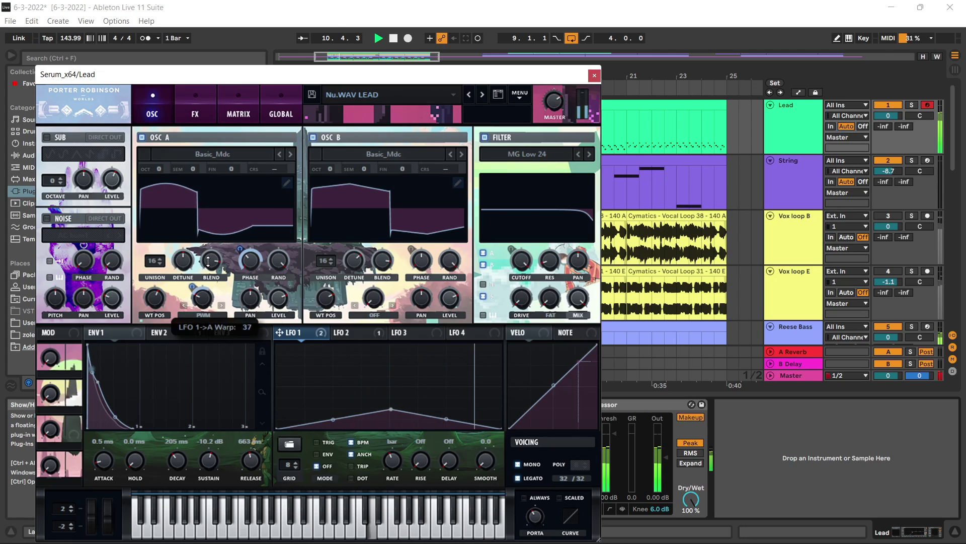
right_click(195, 288)
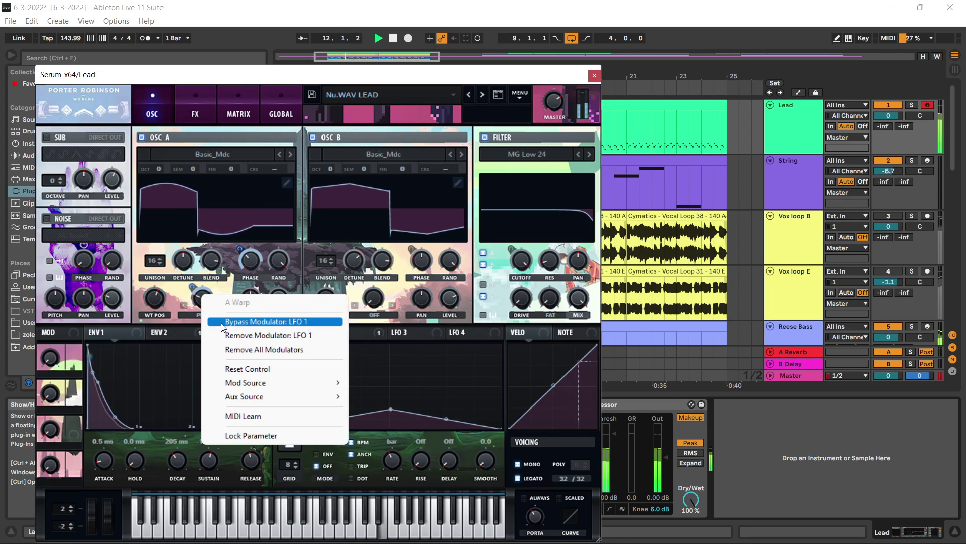
click(236, 323)
Try the Basic_Wrd and BS2 - Acid wavetables in oscillator A.
click(291, 156)
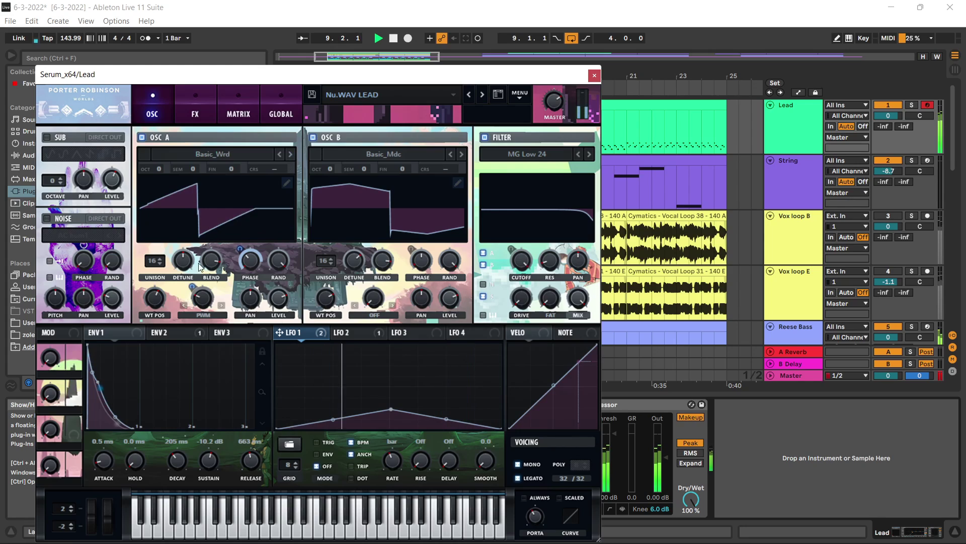
mouse_move(159, 297)
mouse_down()
mouse_move(168, 270)
mouse_move(153, 338)
mouse_move(149, 311)
mouse_move(152, 325)
mouse_move(161, 306)
mouse_up()
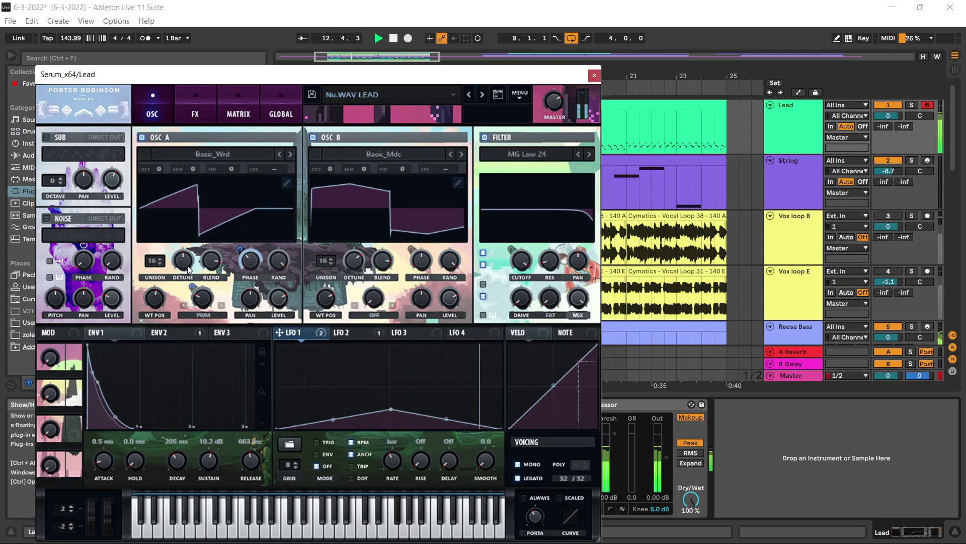
click(292, 154)
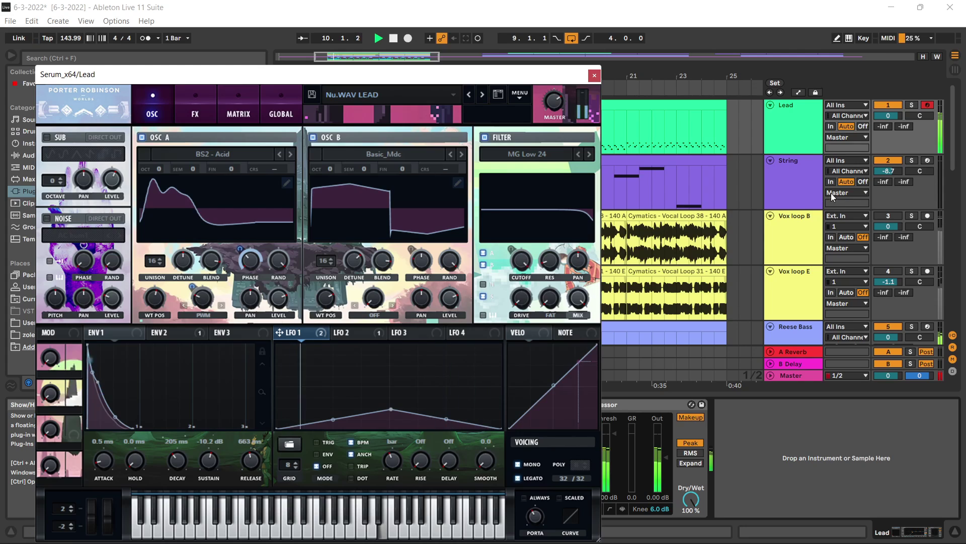
Solo the Lead track and audition oscillator A wavetables through DS Saw and Tri, lowering its wavetable position to 1.
click(912, 104)
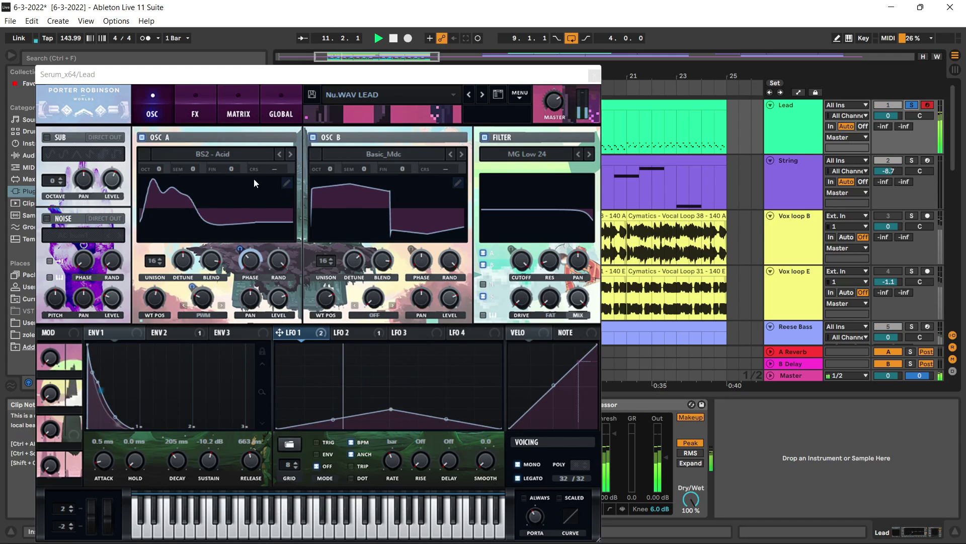
click(291, 154)
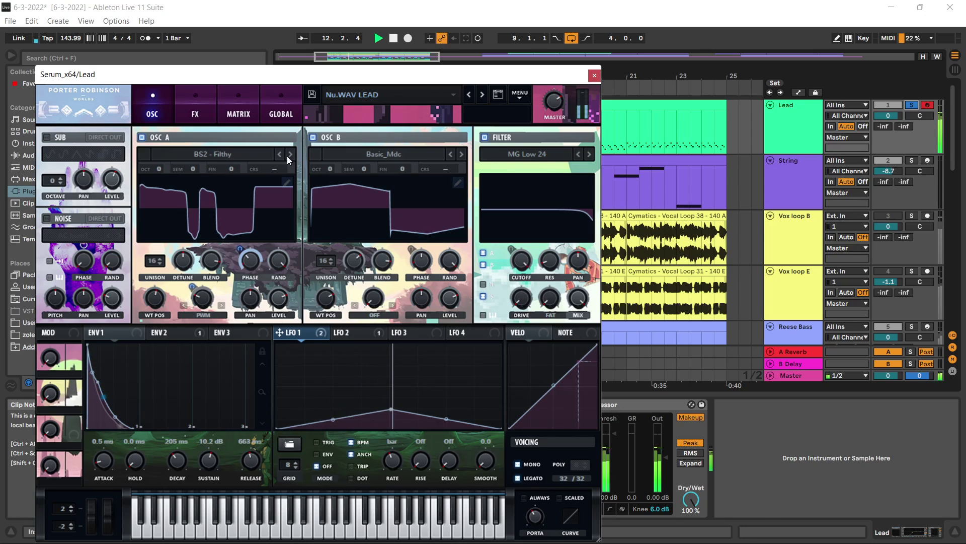
click(292, 154)
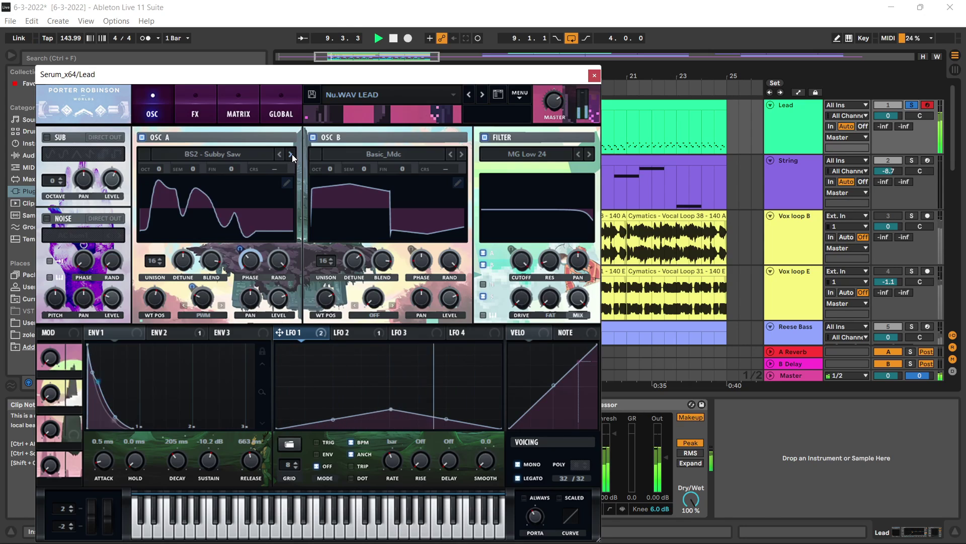
click(292, 154)
click(292, 154)
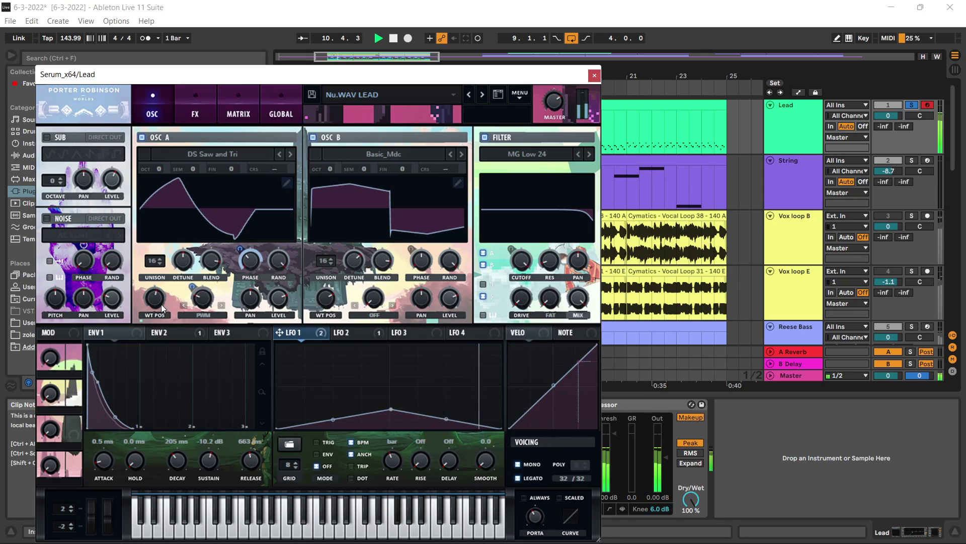
drag(161, 304, 144, 358)
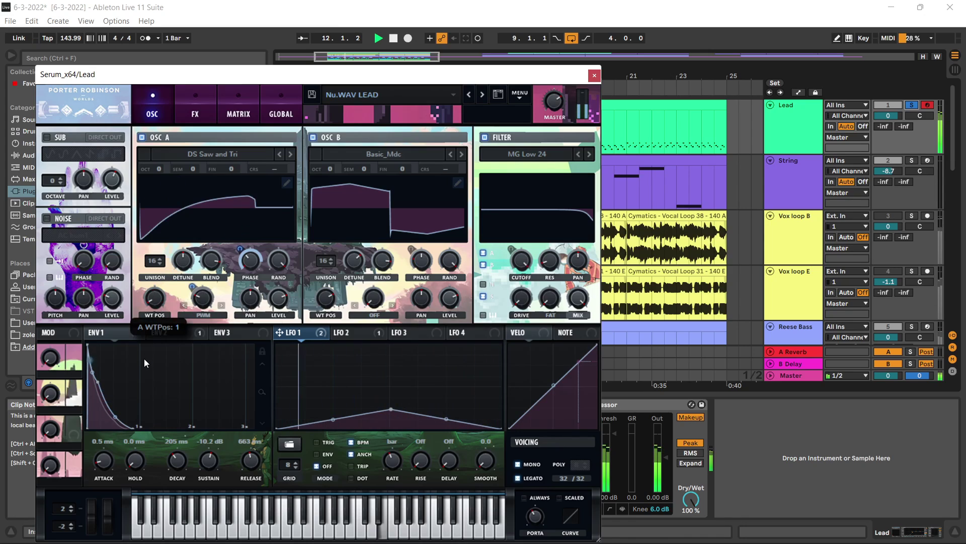
Step past the MB wavetables, load MATRIXY C64 in oscillator A and set its wavetable position to about 42.
click(292, 154)
click(291, 154)
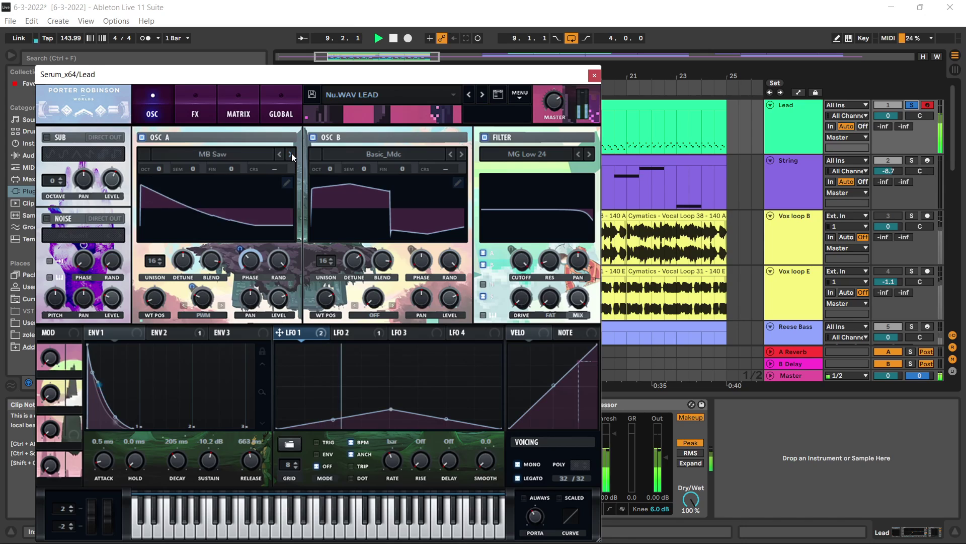
click(292, 154)
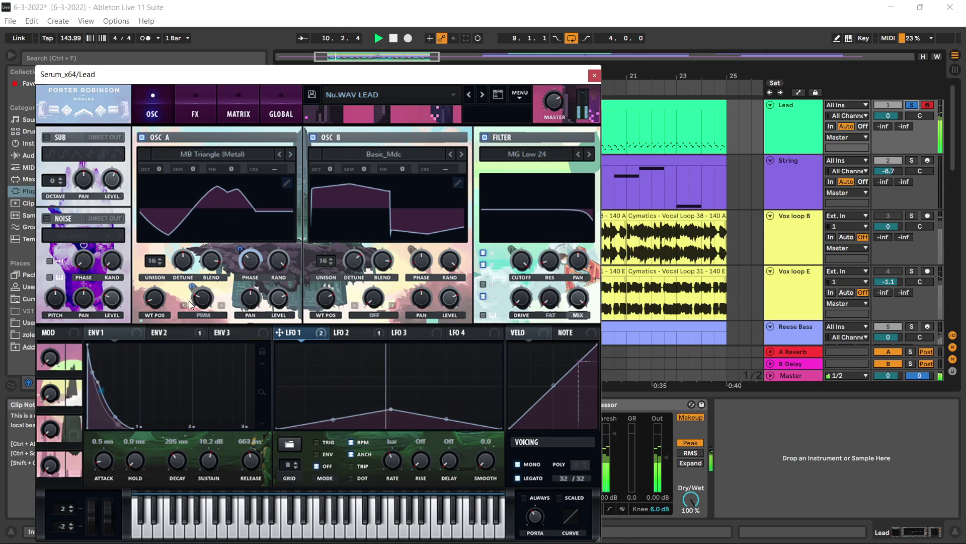
click(278, 155)
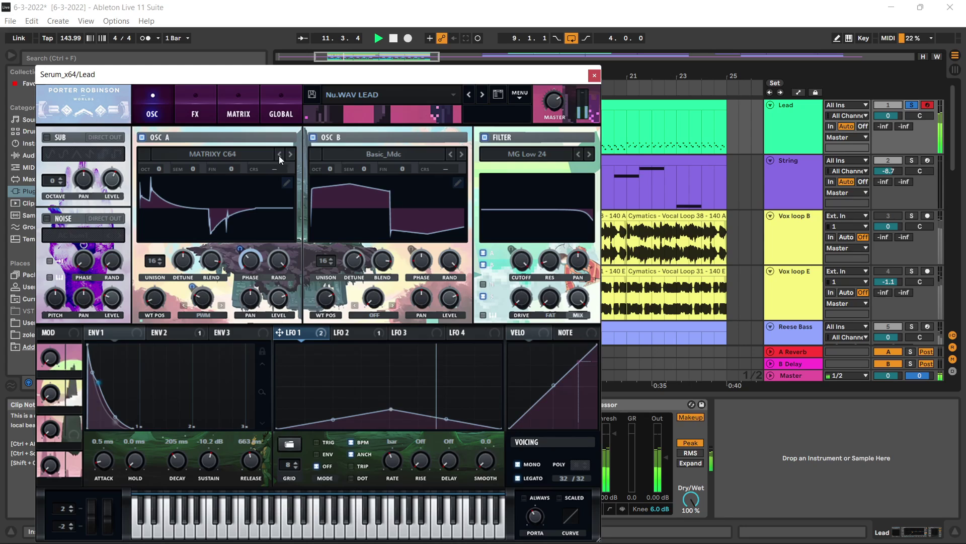
drag(161, 295, 161, 279)
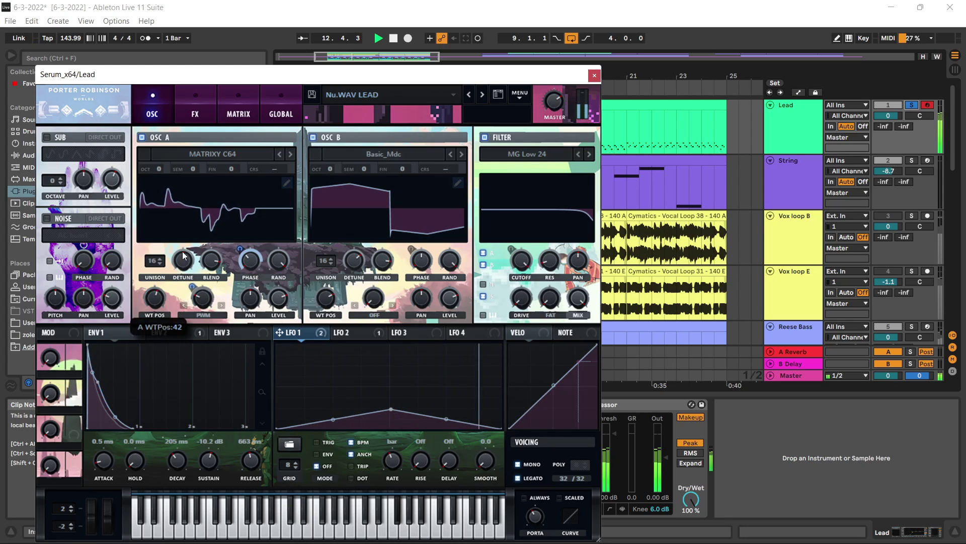
Check the Serum effects rack and adjust oscillator A's unison detune.
click(196, 114)
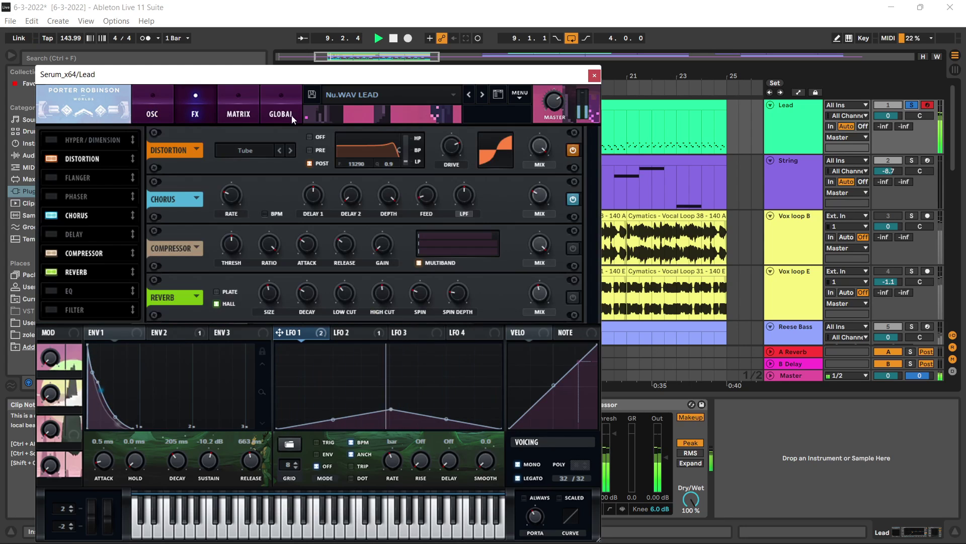
click(164, 107)
mouse_move(183, 263)
mouse_down()
mouse_move(173, 302)
mouse_move(197, 256)
mouse_up()
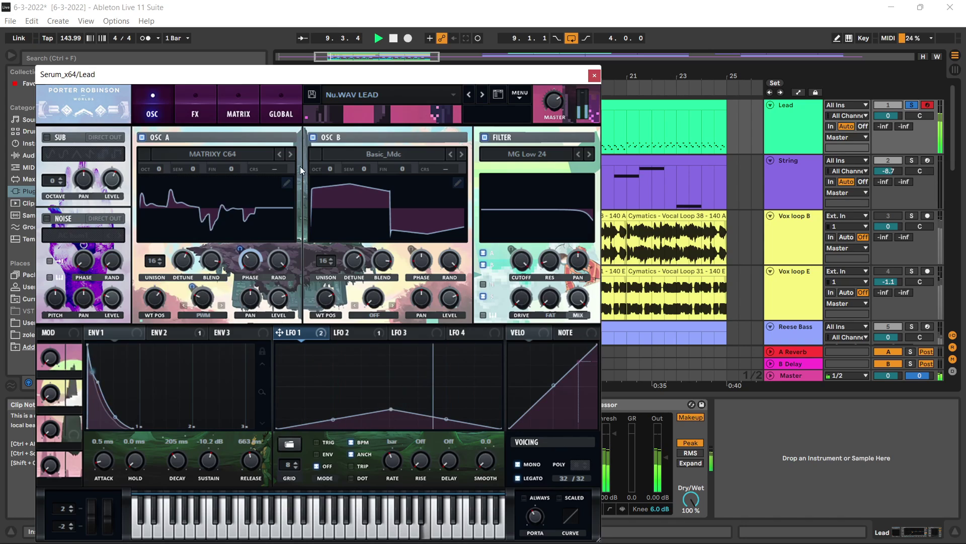
Switch oscillator B and oscillator A off and back on in turn to compare their sounds.
click(312, 137)
click(313, 137)
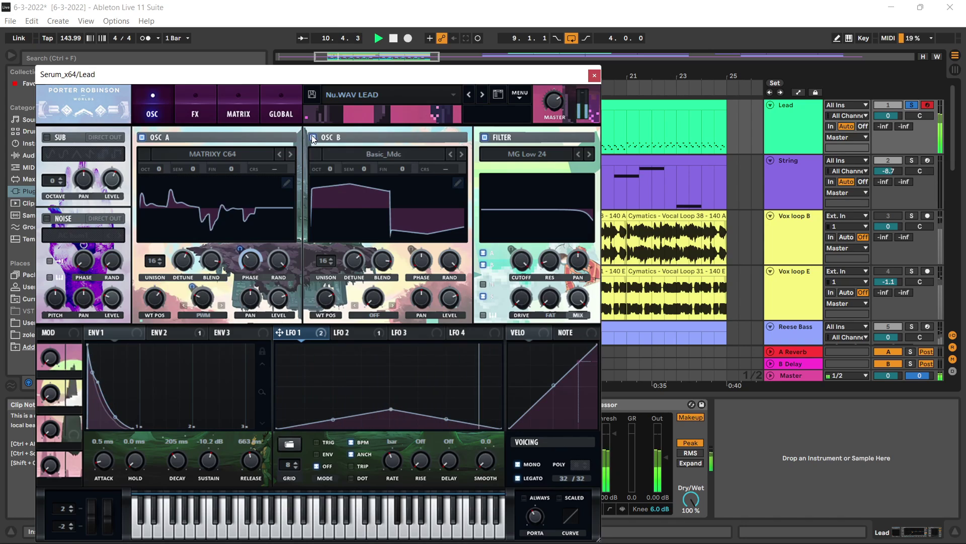
click(142, 137)
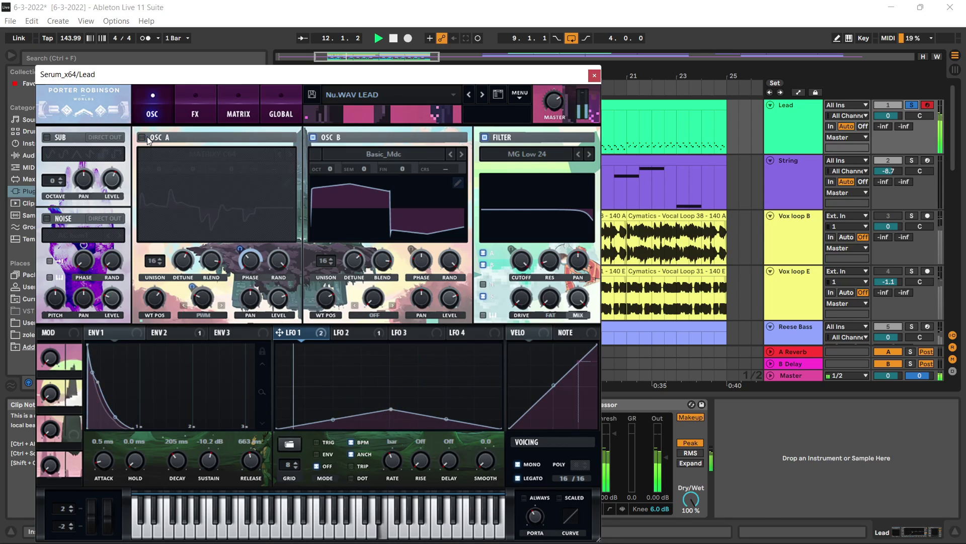
click(146, 137)
mouse_move(444, 307)
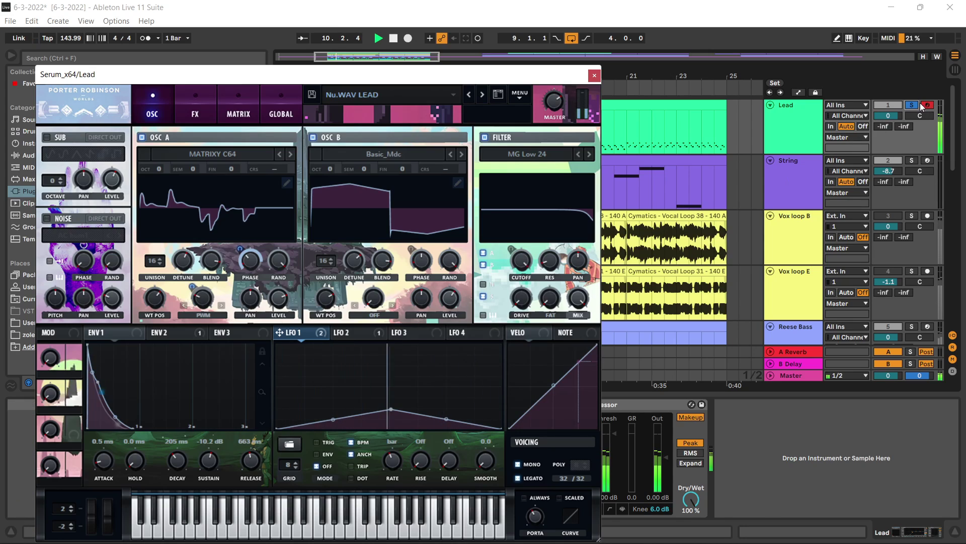
Unsolo the Lead track and load MB Saw in oscillator A with LFO 1 modulating its wavetable position.
click(890, 106)
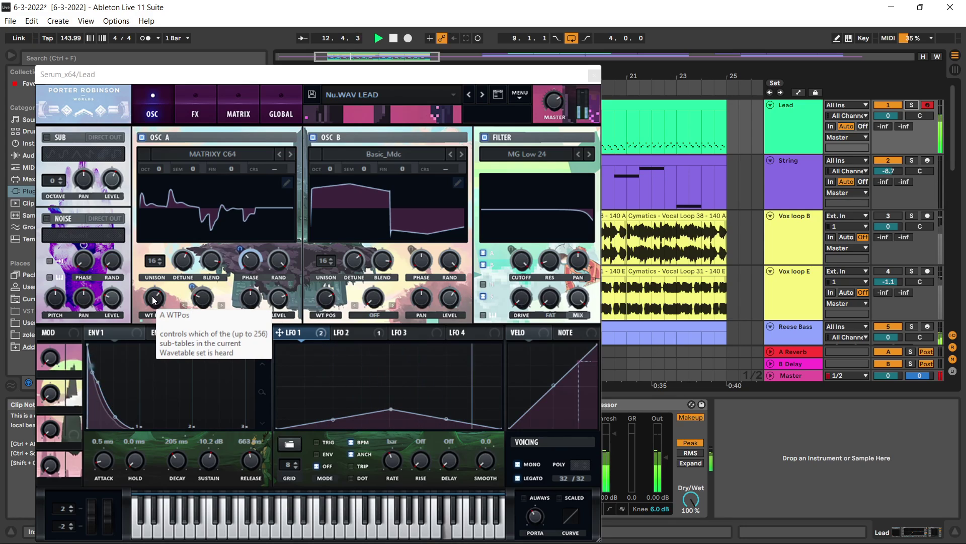
mouse_move(161, 298)
mouse_down()
mouse_move(165, 268)
mouse_move(152, 319)
mouse_move(168, 285)
mouse_move(176, 301)
mouse_up()
click(291, 154)
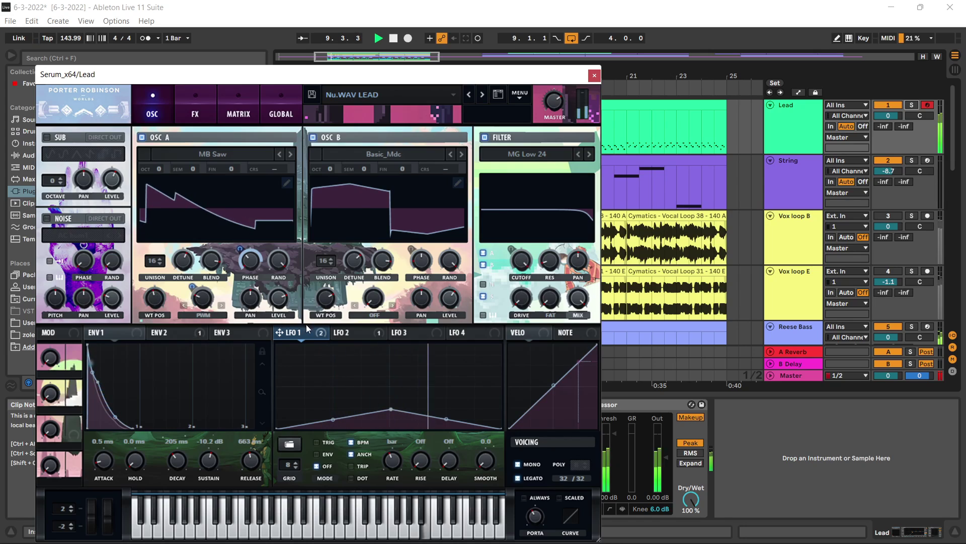
drag(306, 329, 146, 302)
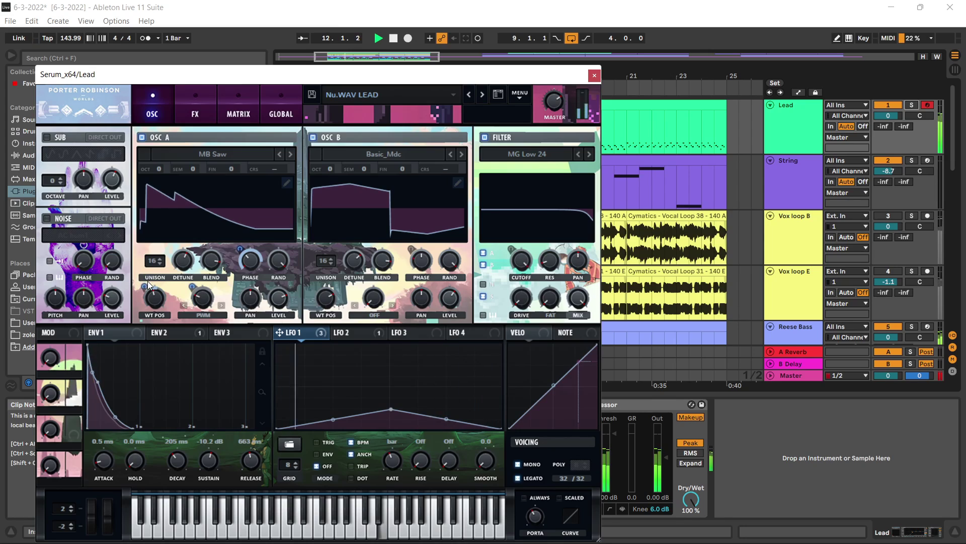
drag(146, 281, 130, 313)
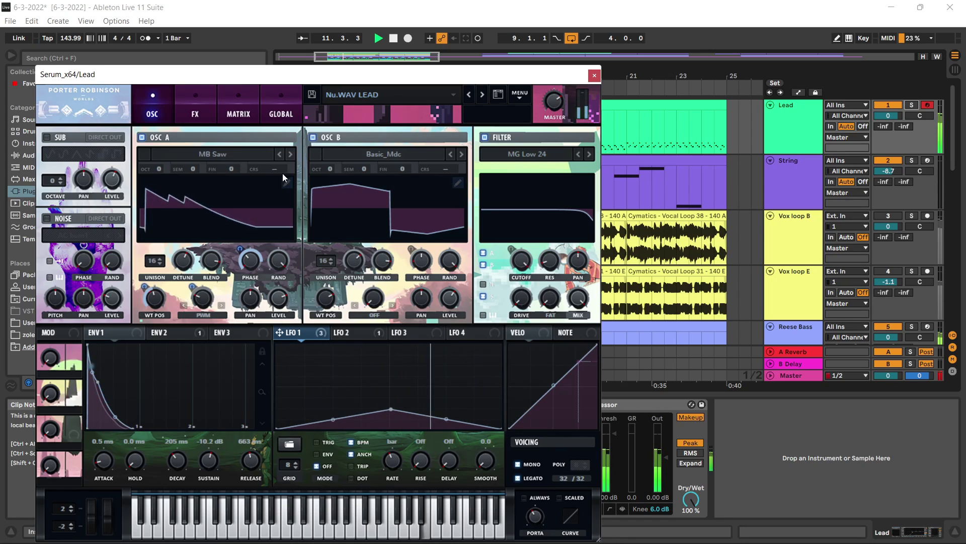
Audition oscillator B's analog wavetables from Basic_Wrd through PWM C64, adjusting the wavetable position on both of those.
click(461, 154)
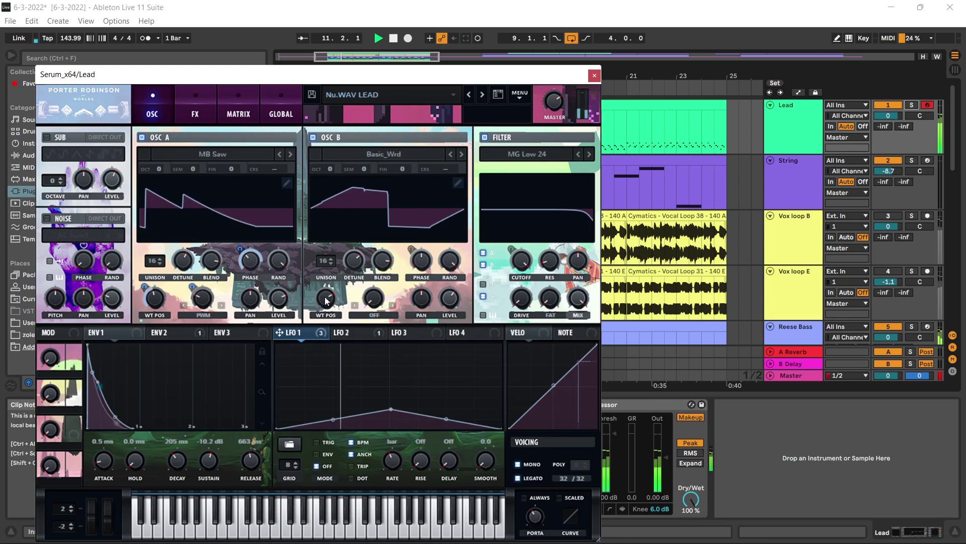
mouse_move(326, 298)
mouse_down()
mouse_move(331, 372)
mouse_move(326, 282)
mouse_move(327, 301)
mouse_up()
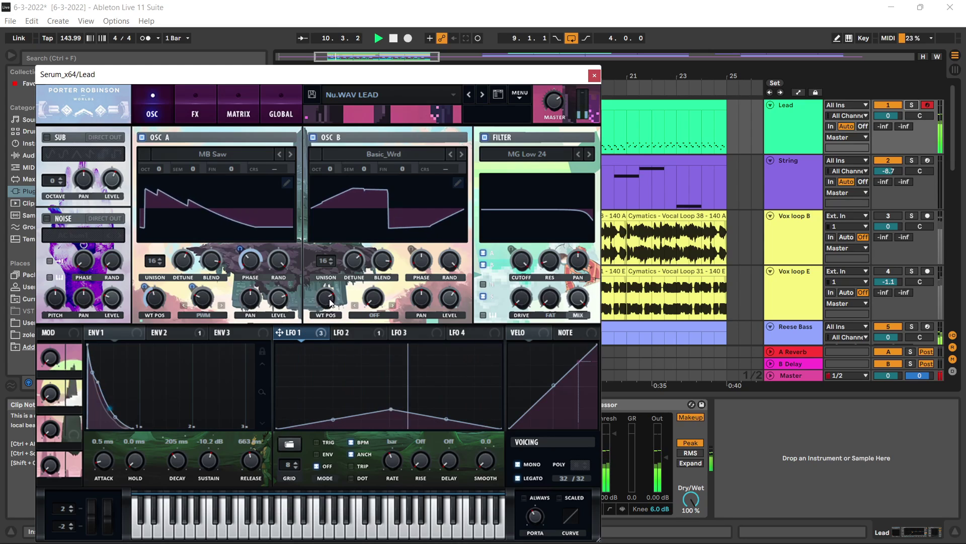
click(460, 154)
click(461, 154)
click(460, 154)
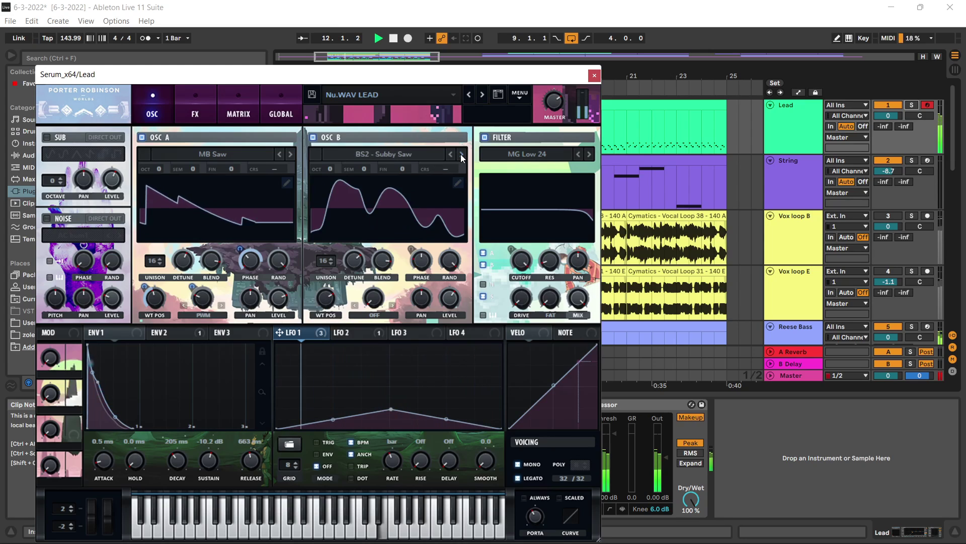
click(461, 154)
click(462, 155)
click(461, 155)
click(461, 155)
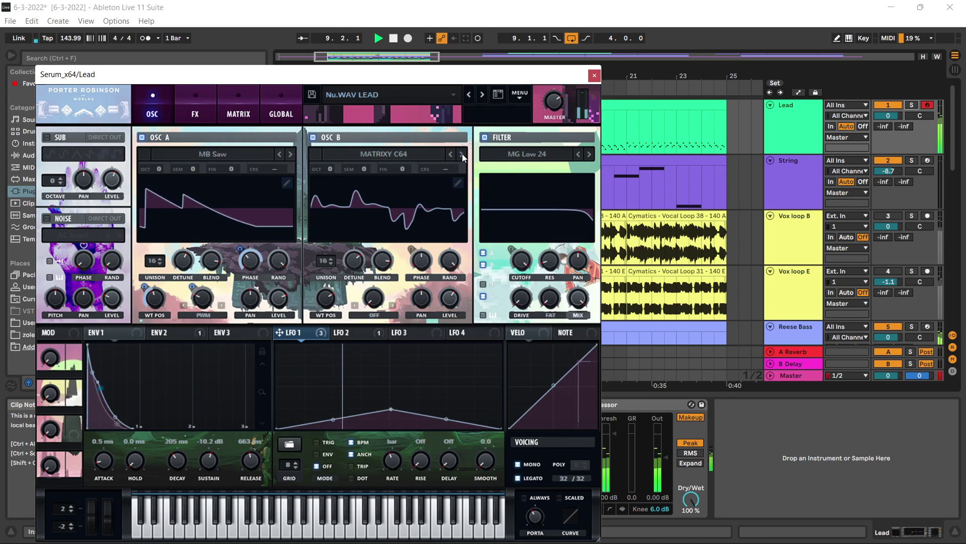
click(463, 154)
click(464, 154)
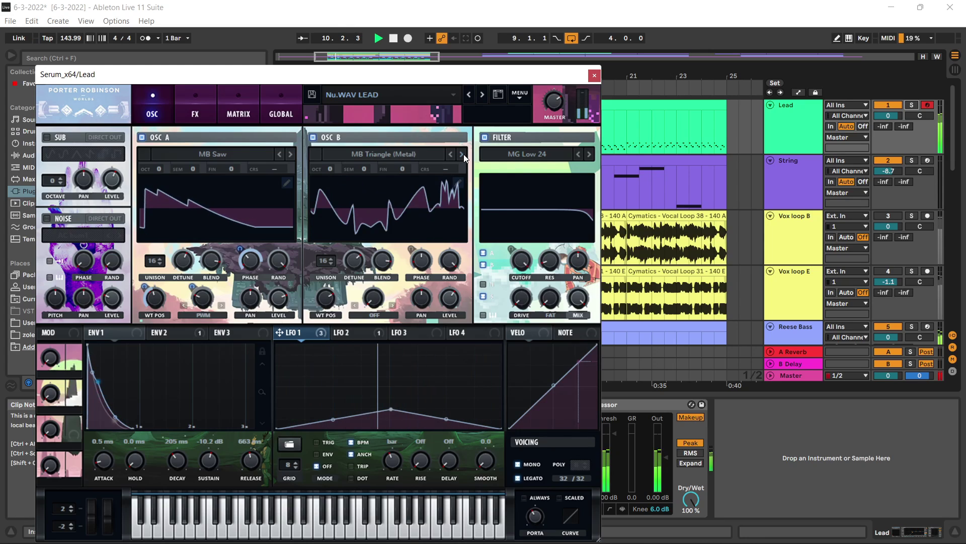
click(464, 154)
click(463, 154)
click(464, 154)
click(464, 154)
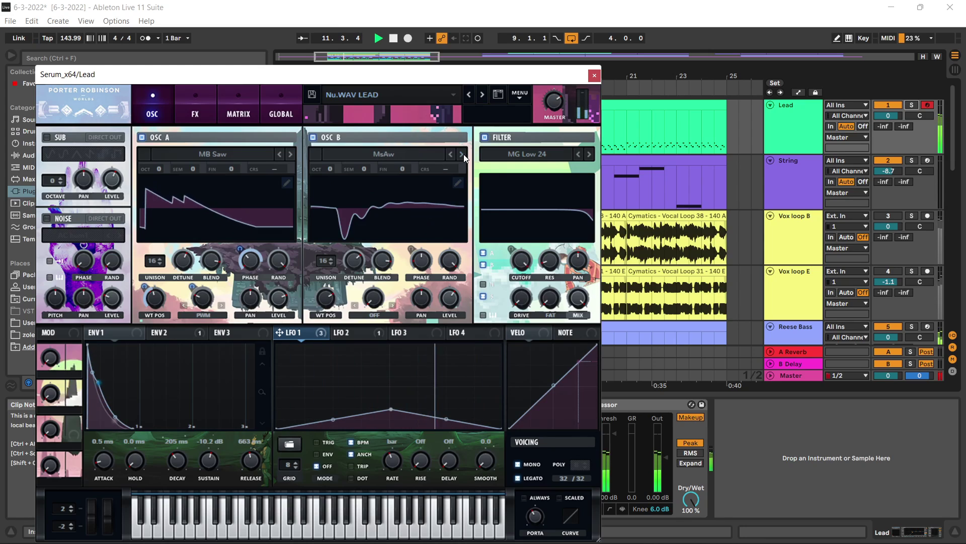
click(464, 154)
click(463, 154)
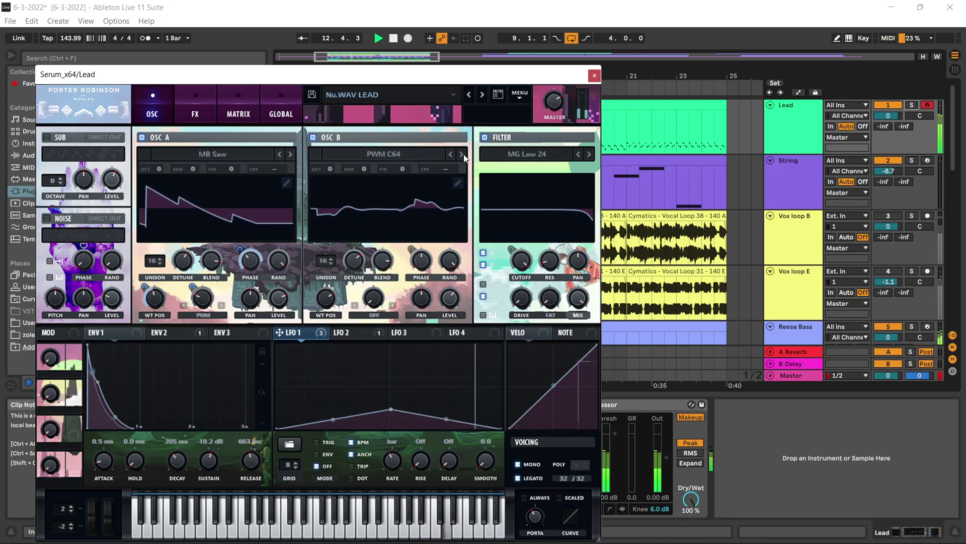
drag(326, 300, 327, 362)
Load the Digital wavetable Anti-Stasis in oscillator B and adjust its wavetable position.
click(398, 156)
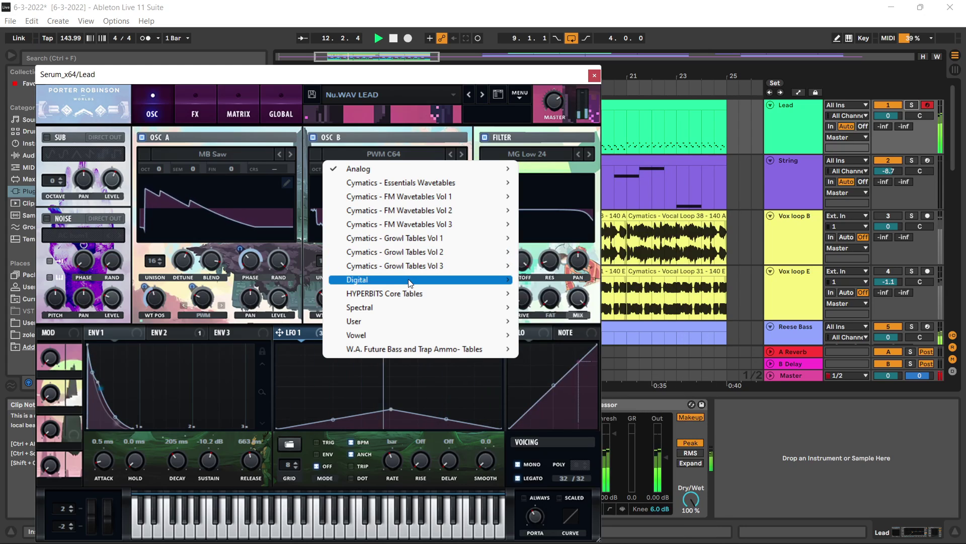
mouse_move(480, 274)
click(551, 166)
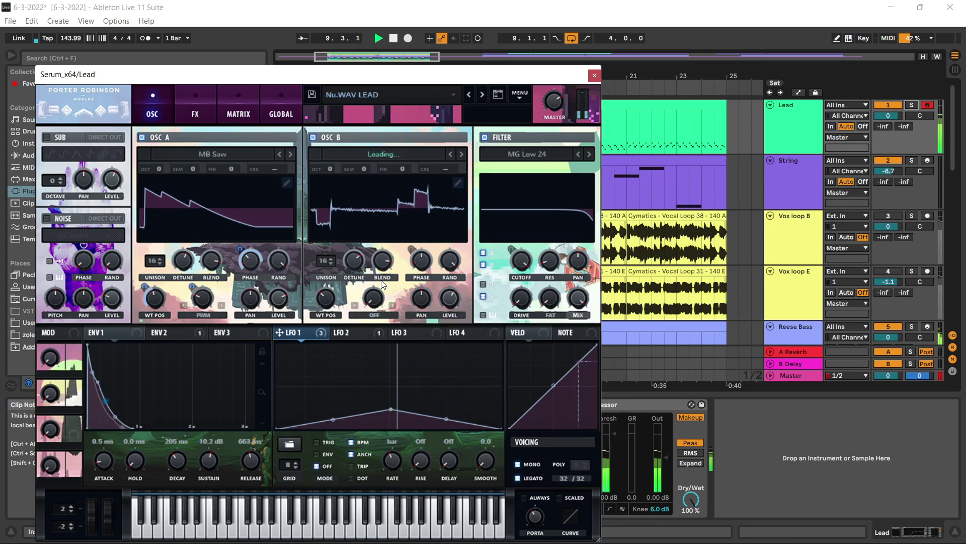
drag(322, 299, 353, 279)
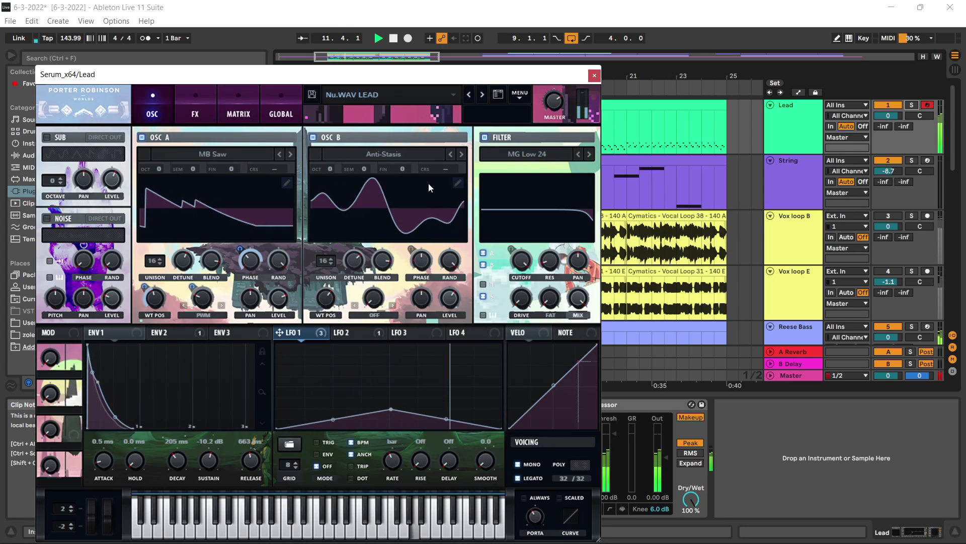
Step oscillator B through the bipole_harmonic and BottleBlow wavetables, sweeping the wavetable position on each.
click(462, 154)
mouse_move(319, 309)
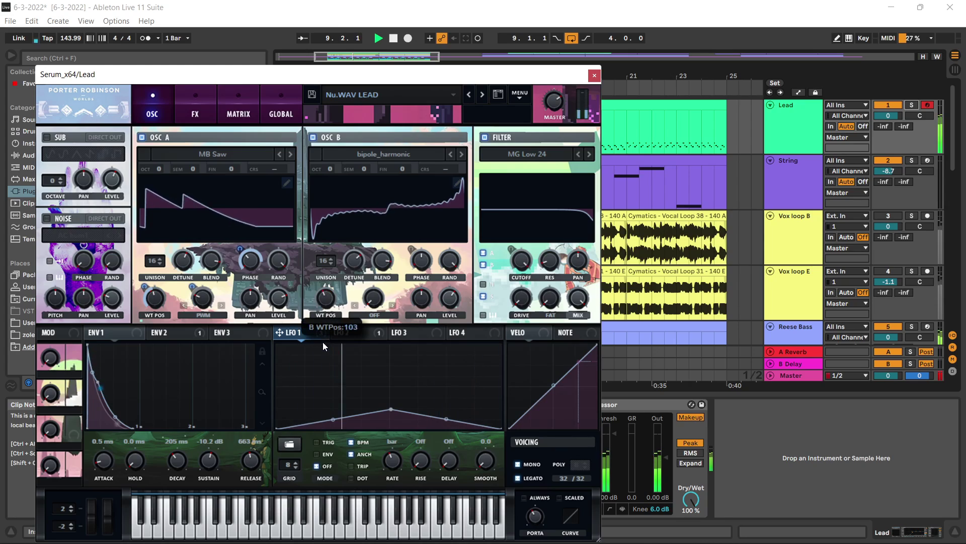
drag(323, 343, 327, 313)
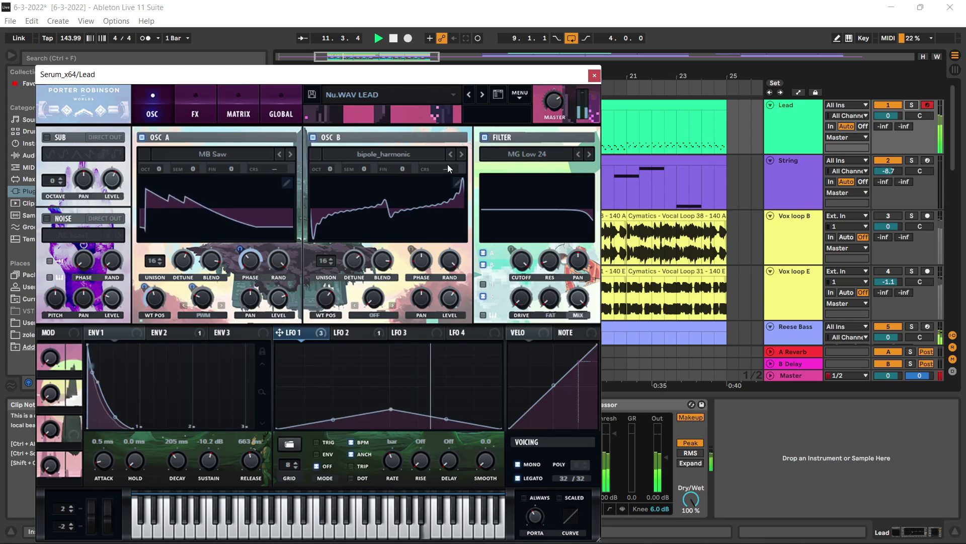
click(461, 154)
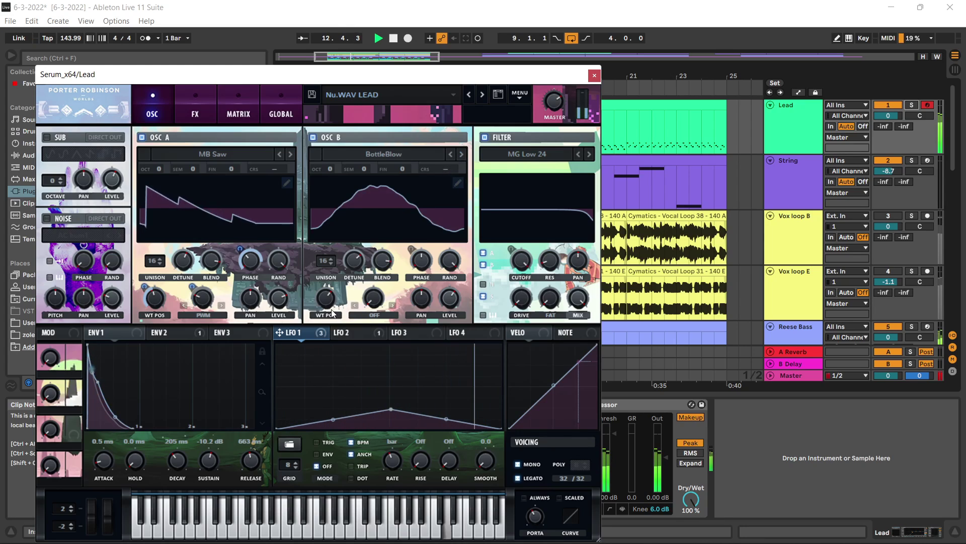
drag(332, 312, 315, 388)
Step oscillator B on to the CrushWub and DirtySaw wavetables, adjusting the wavetable position on each.
click(461, 154)
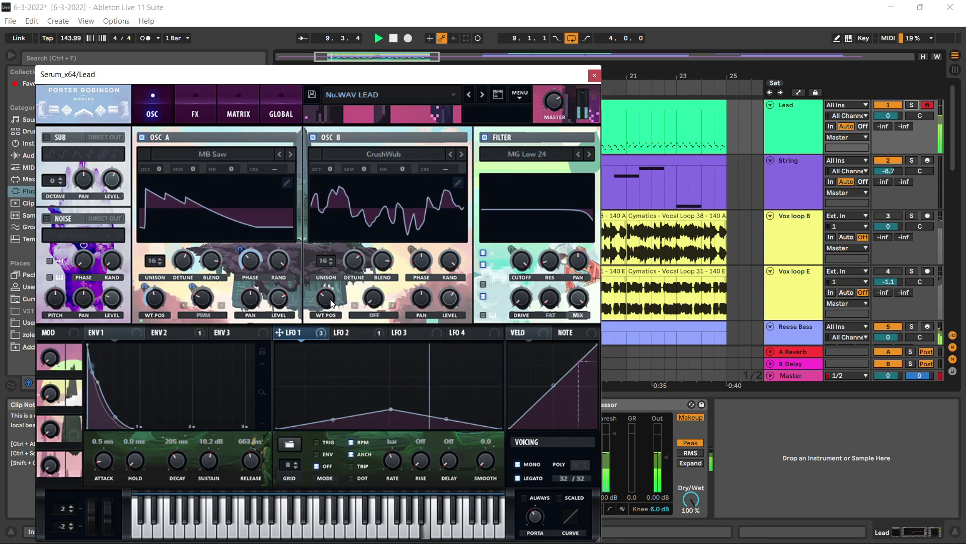
drag(331, 299, 333, 292)
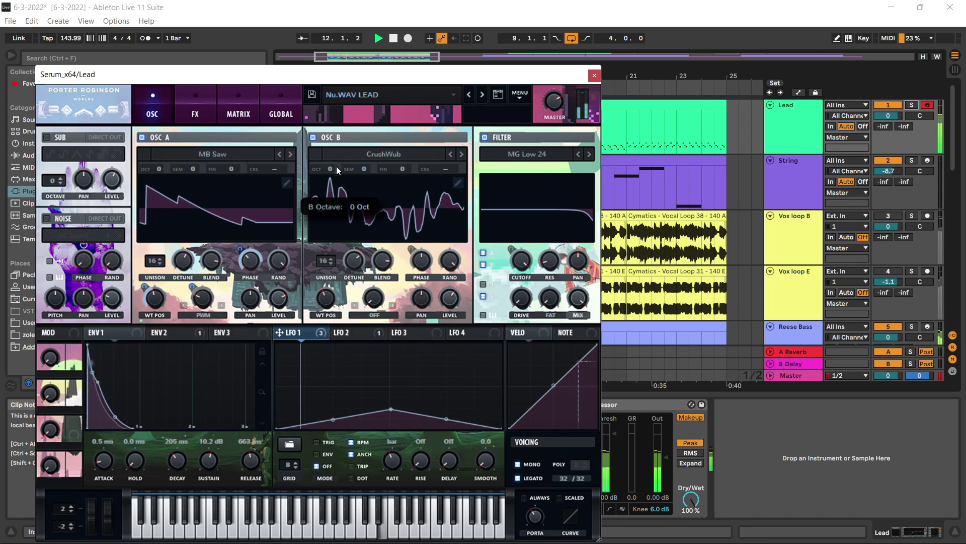
click(461, 155)
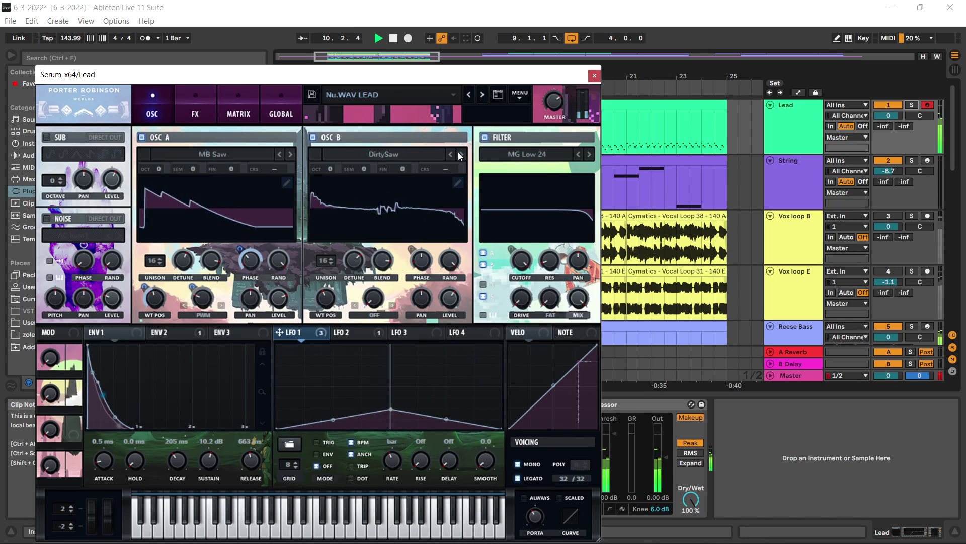
drag(326, 301, 335, 269)
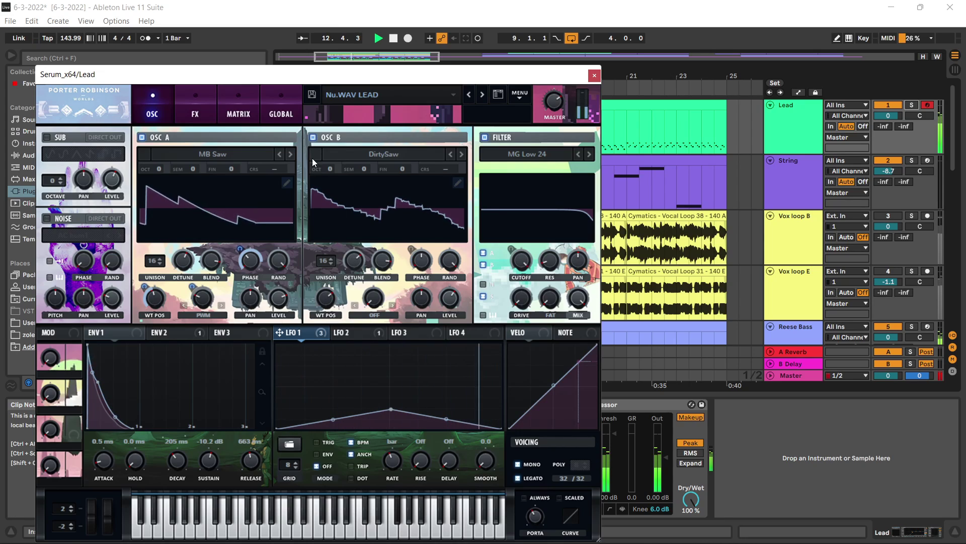
Switch oscillator B off and back on, then isolate it by switching oscillator A off and soloing the Lead track.
click(313, 138)
click(312, 137)
click(142, 138)
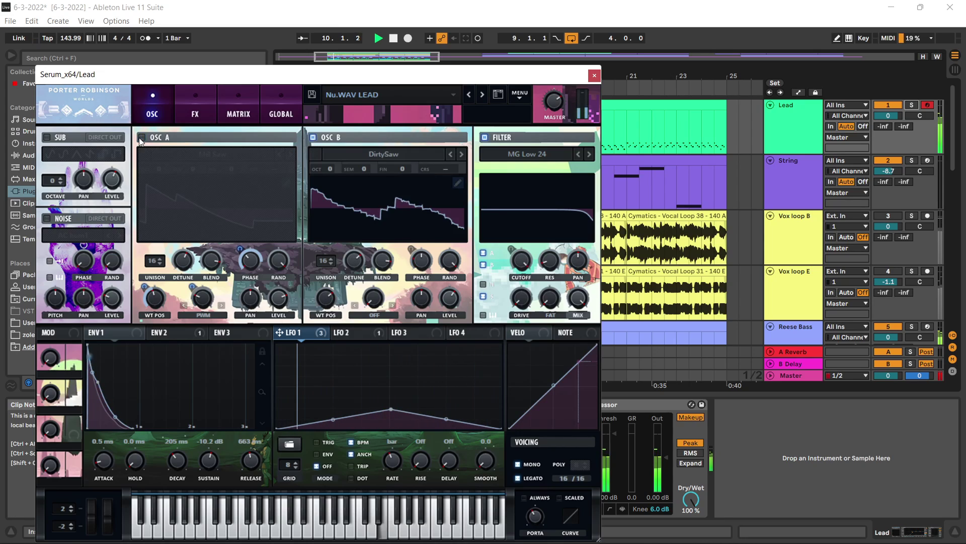
click(911, 105)
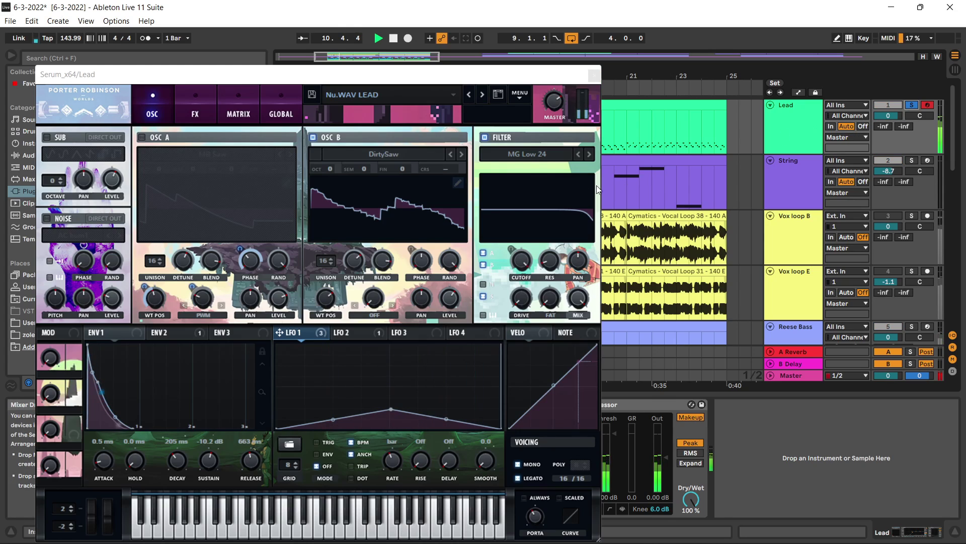
Switch oscillator A back on while stepping oscillator B from Dist 8bit Fwap through Dist Bass Dropper and Dist C2 to Dist d00t.
click(461, 155)
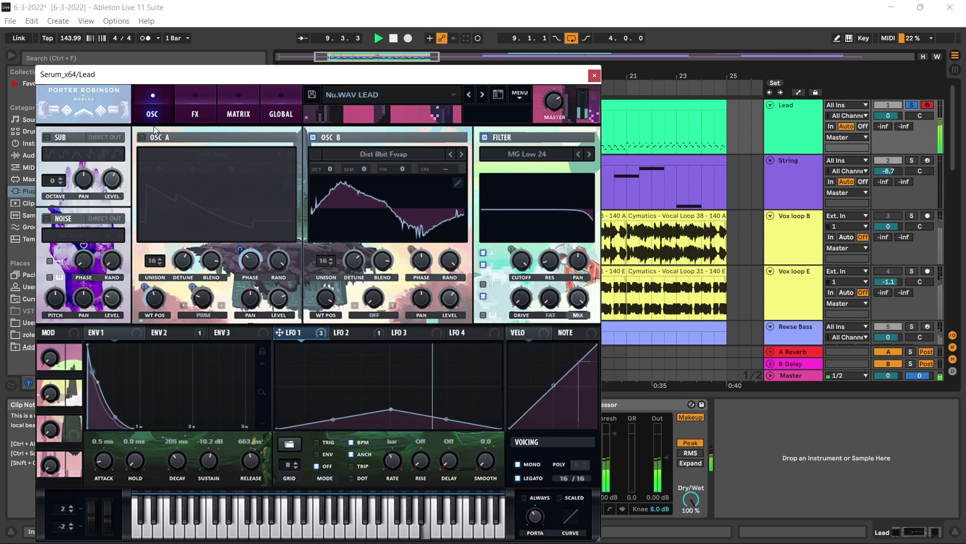
click(142, 137)
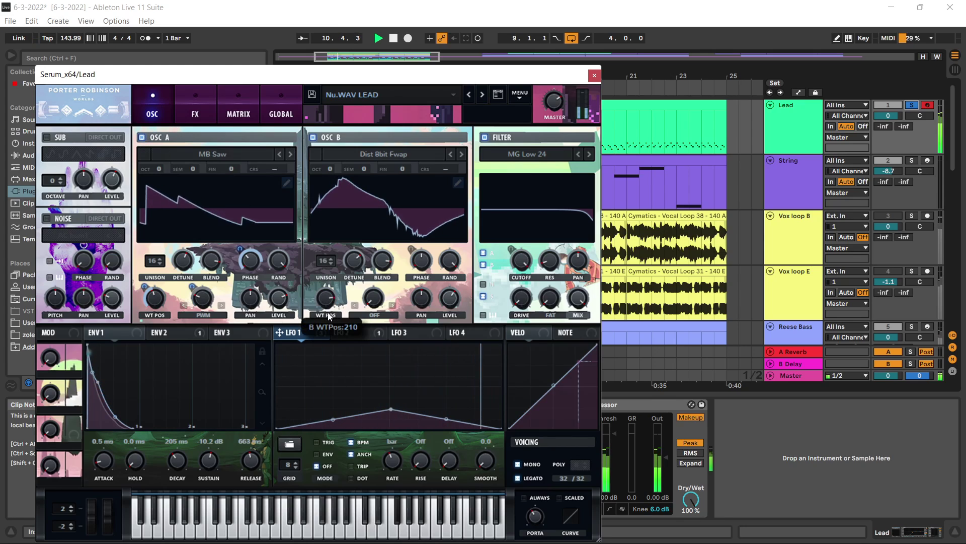
click(461, 154)
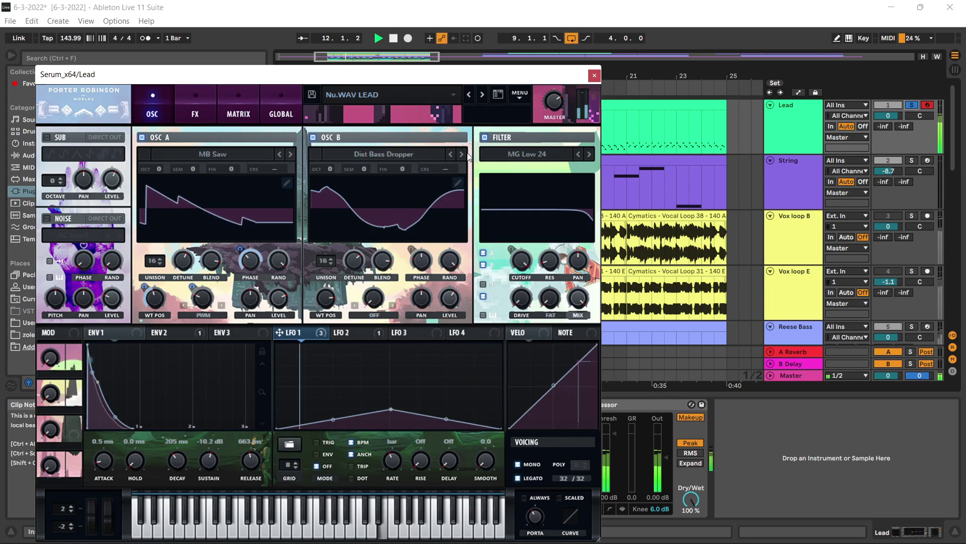
click(462, 154)
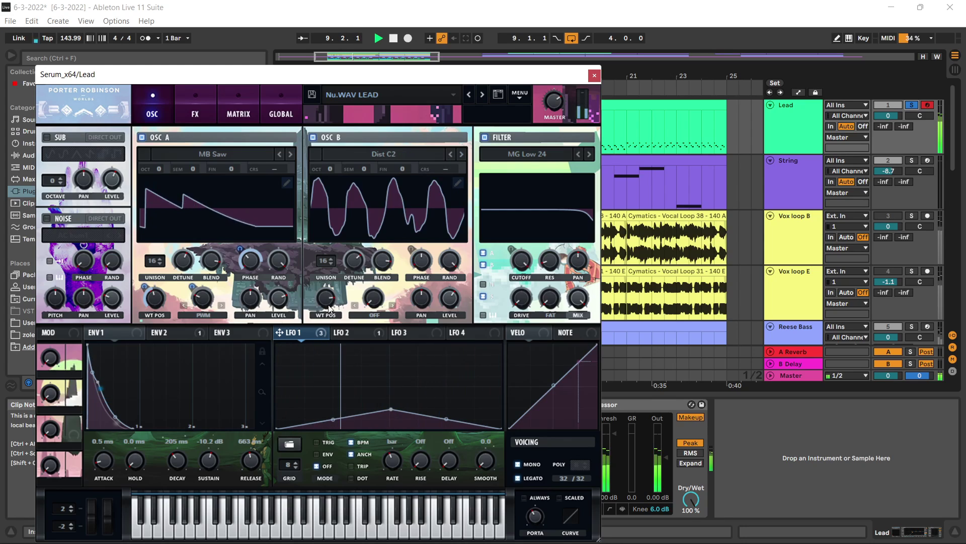
click(462, 154)
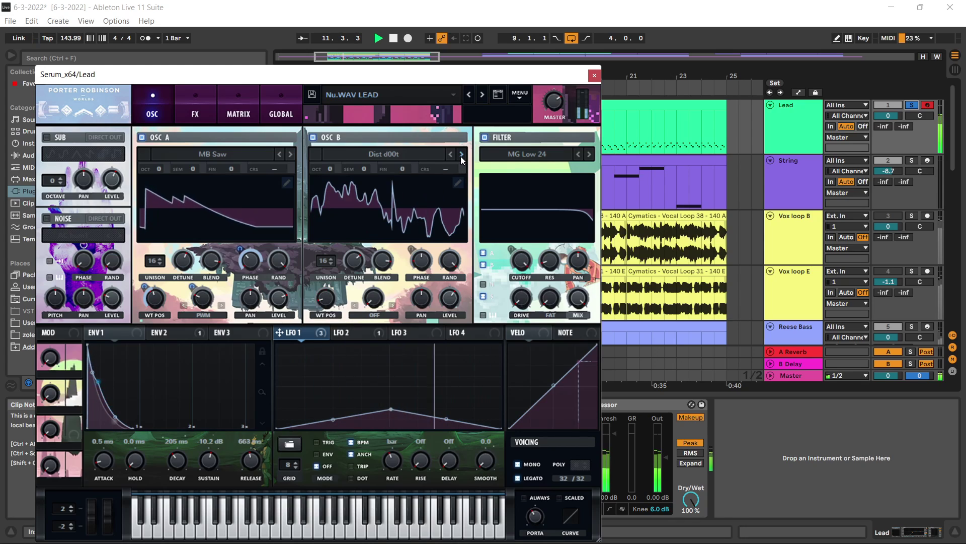
Step oscillator B past Dist Sub Dskperc and Dist WaTech to Evol Longreece and adjust its wavetable position.
click(461, 155)
click(461, 155)
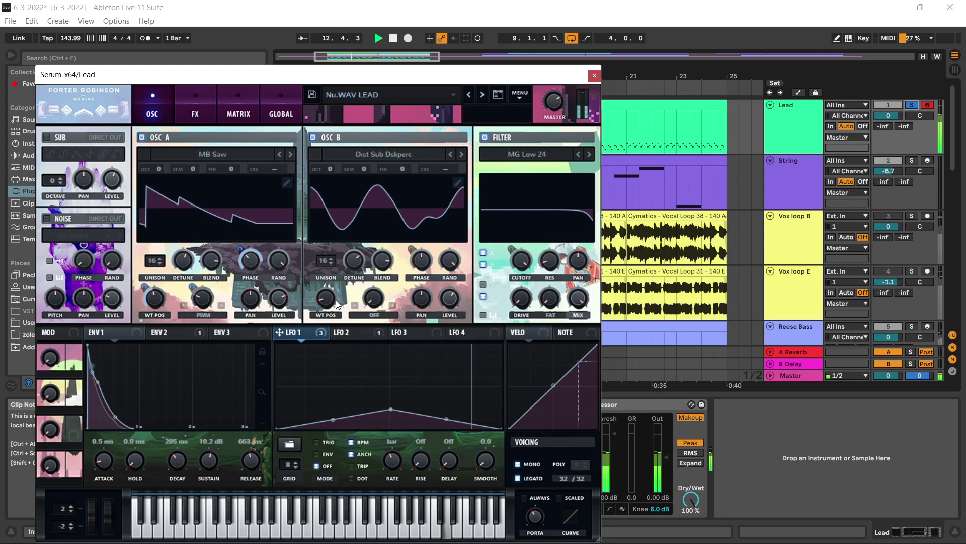
click(461, 154)
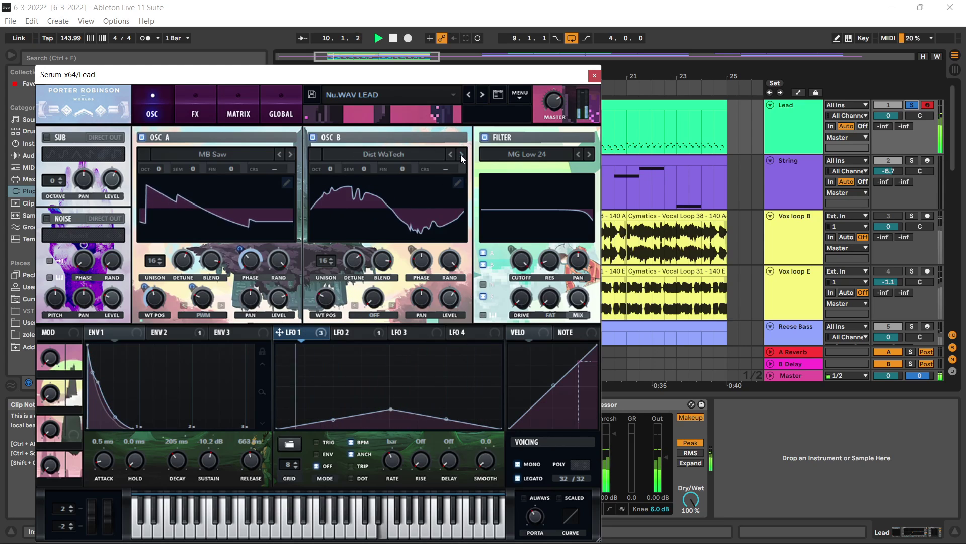
click(461, 154)
click(461, 154)
click(461, 154)
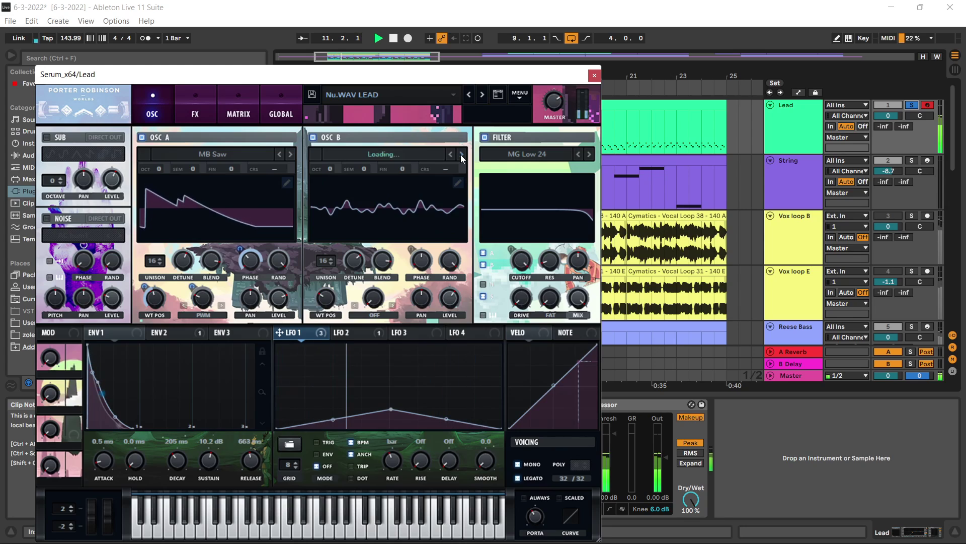
drag(325, 298, 344, 273)
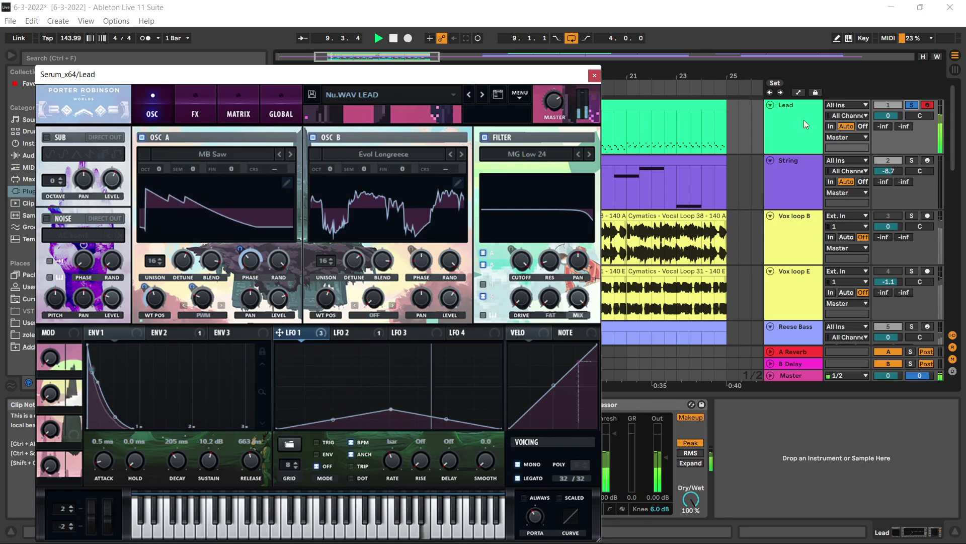
Close the Serum window, jump playback to the Verse locator and mute the Vox loop E track.
click(596, 75)
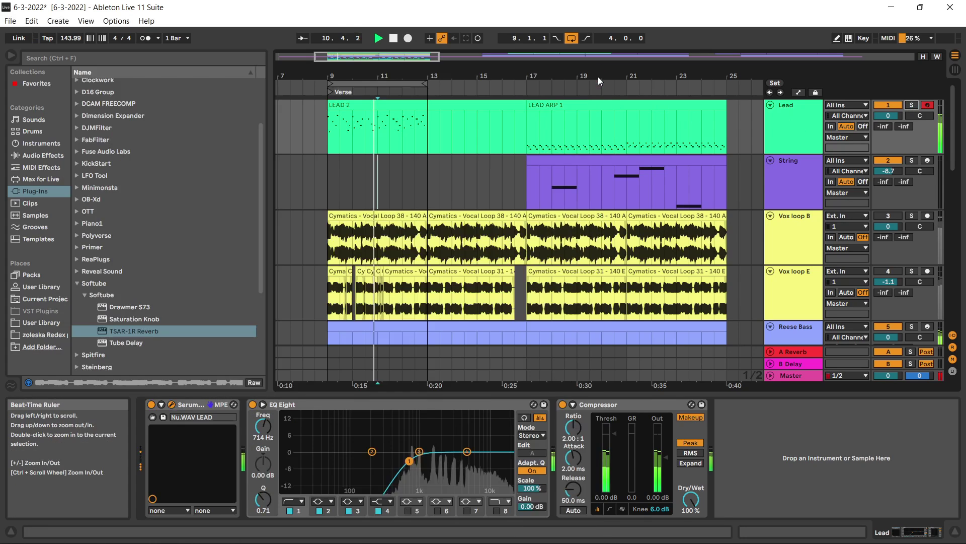
click(330, 92)
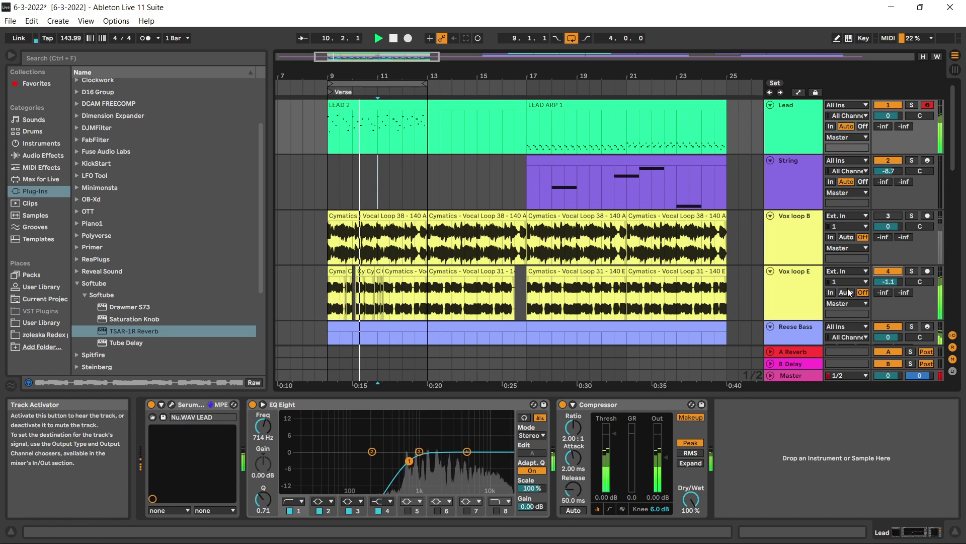
click(889, 271)
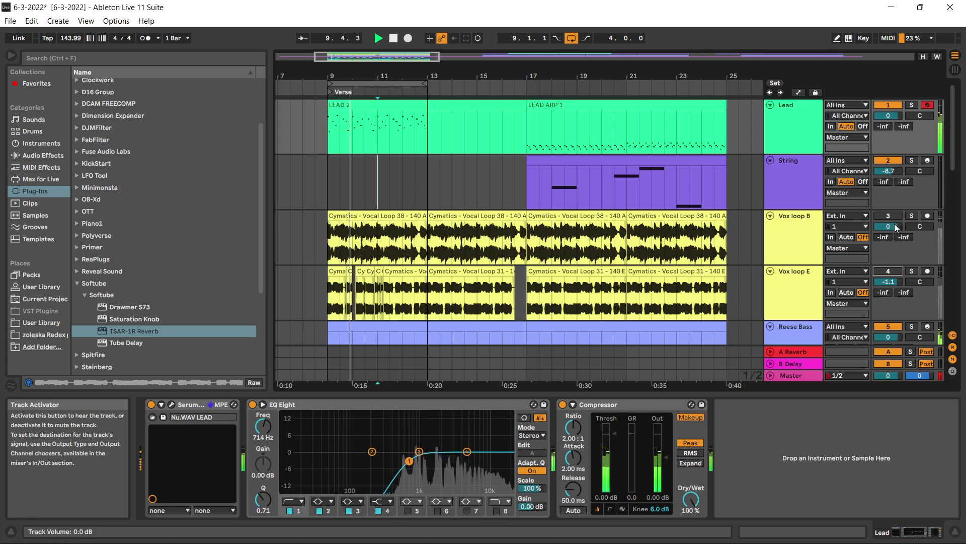
Reopen Serum on the Lead track and switch on the compressor in its effects rack.
click(804, 129)
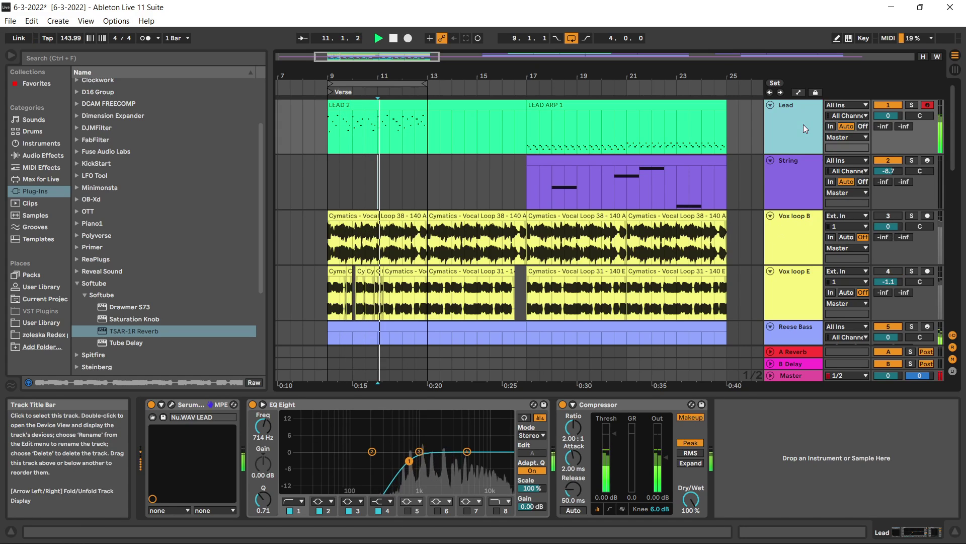
click(171, 404)
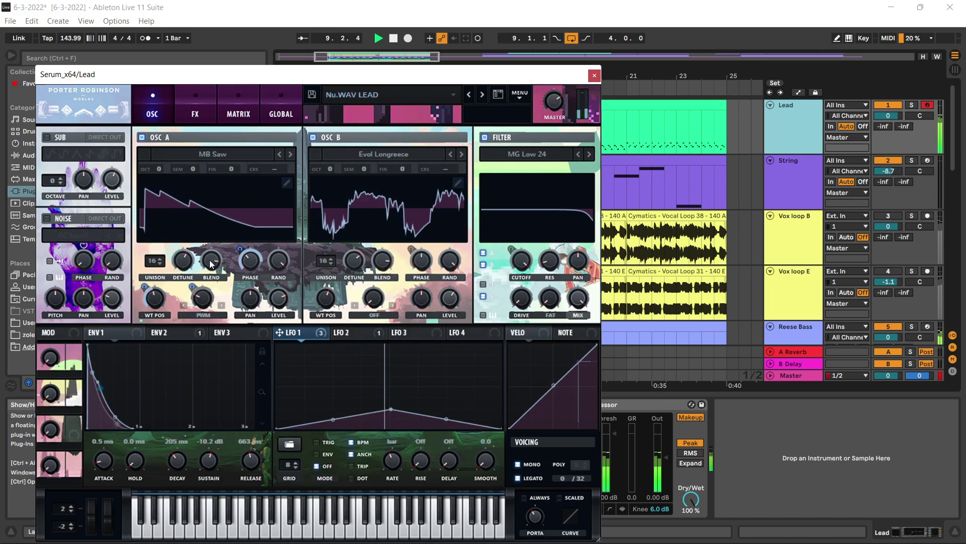
click(190, 115)
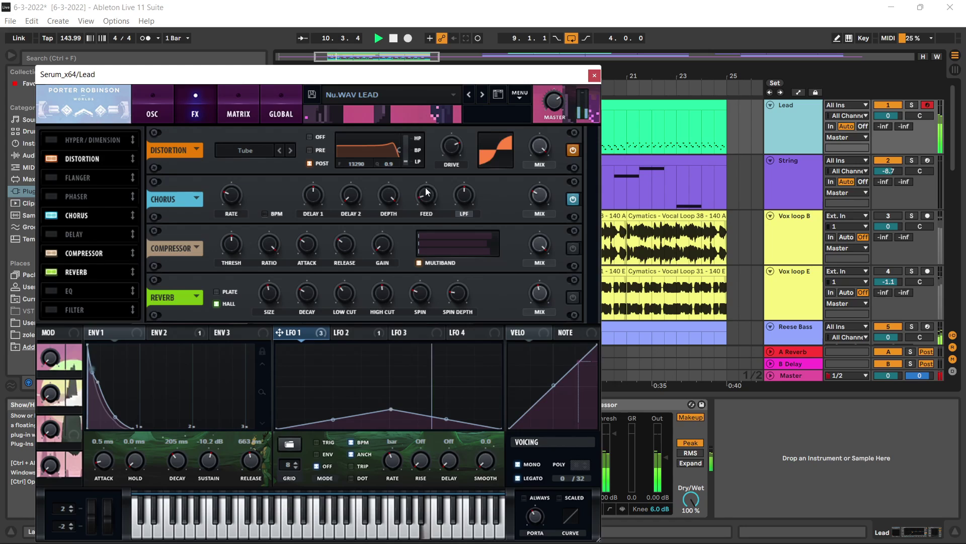
click(572, 248)
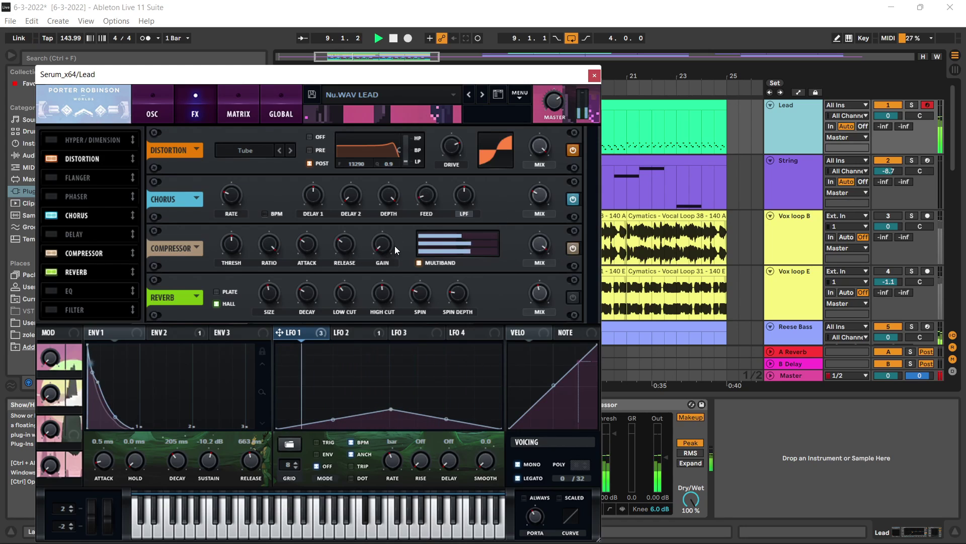
Set the Serum compressor's threshold to -13.3 dB and gain to 1.7 dB, and lower its ratio and mix.
mouse_move(240, 241)
drag(234, 246, 233, 250)
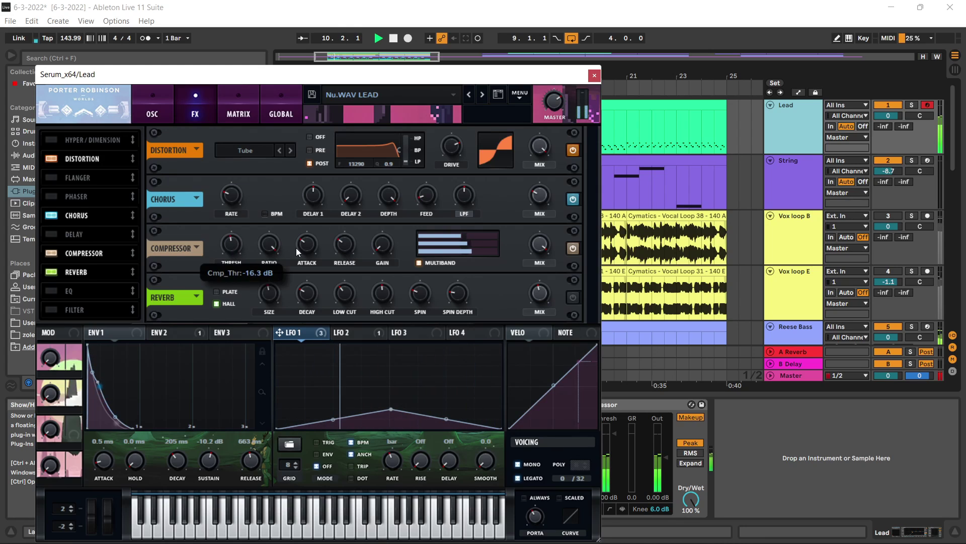
drag(385, 249, 383, 240)
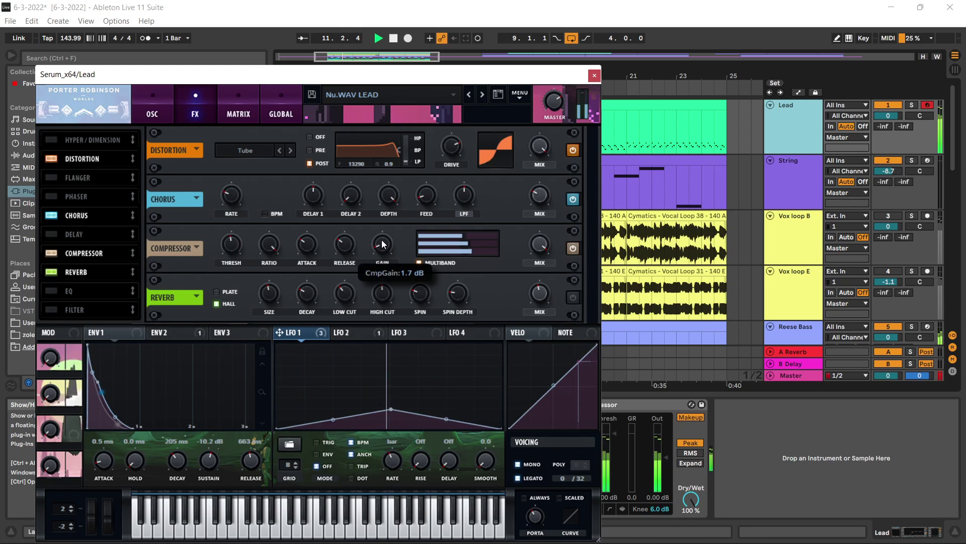
drag(265, 249, 253, 292)
drag(237, 249, 234, 259)
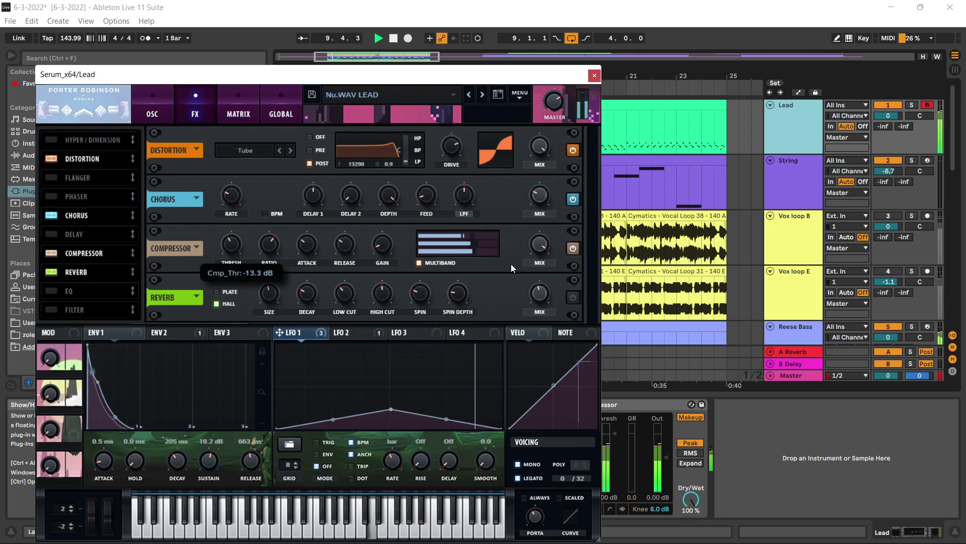
drag(540, 248, 530, 258)
Switch on the sub oscillator and load the Analog wavetable Basic Shapes into oscillator B.
click(166, 109)
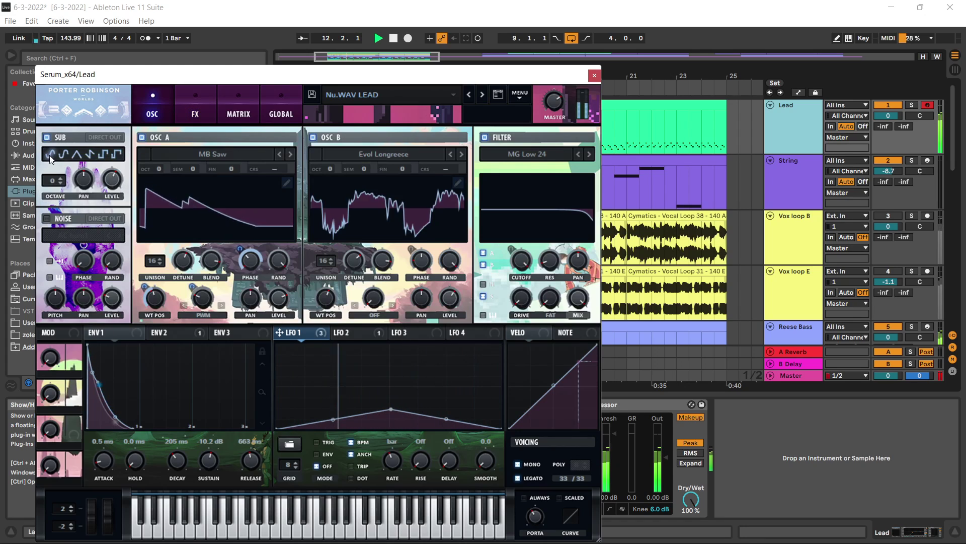
click(328, 160)
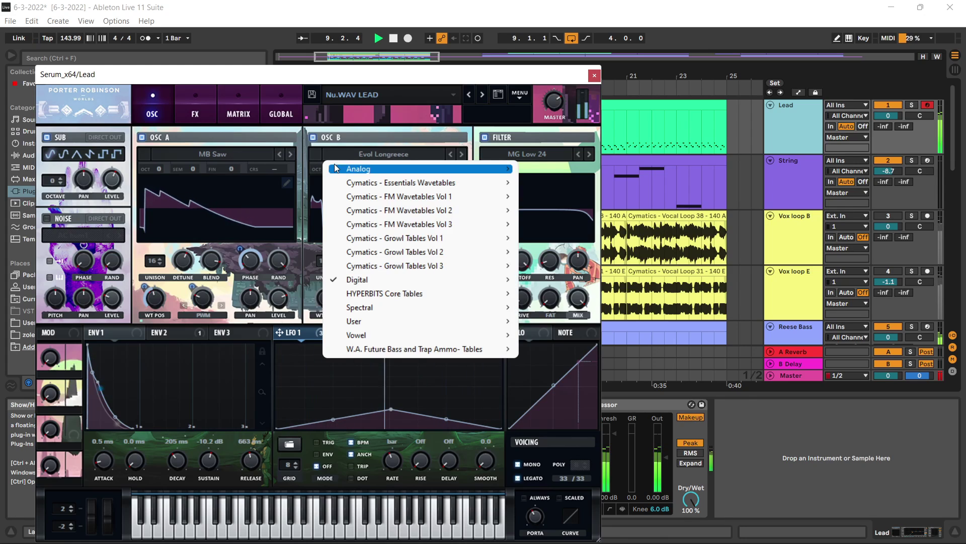
mouse_move(334, 166)
click(572, 231)
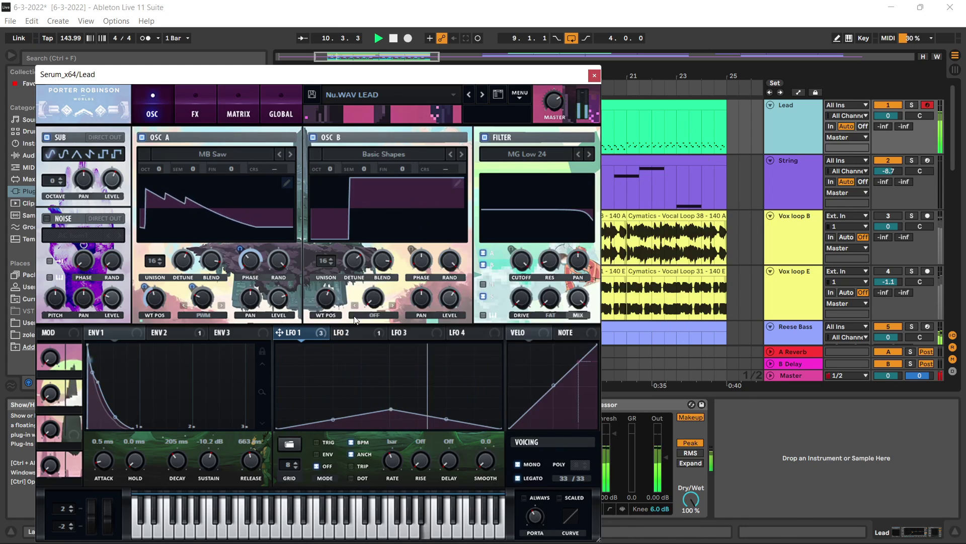
Switch oscillator A off while moving oscillator B's wavetable position to the sine shape, and switch A back on.
click(142, 137)
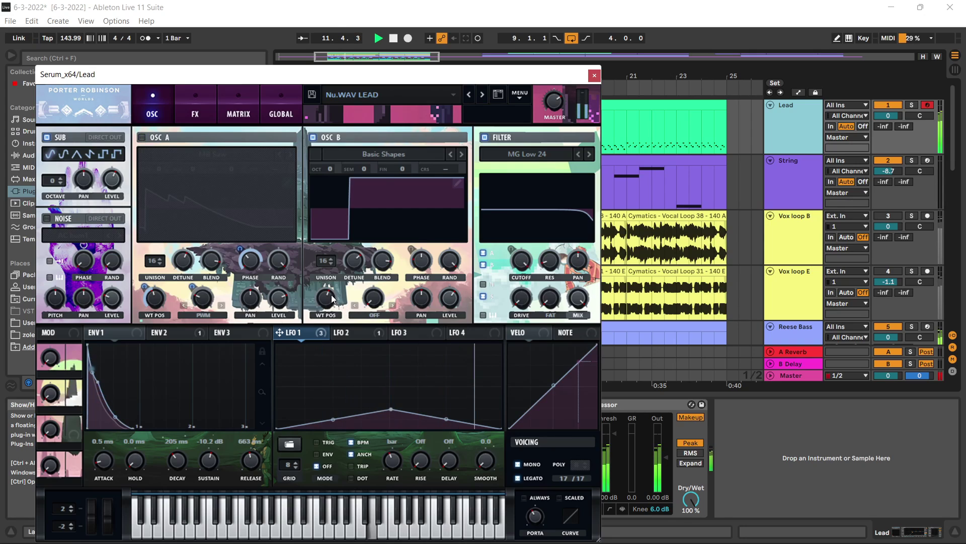
drag(332, 298, 330, 384)
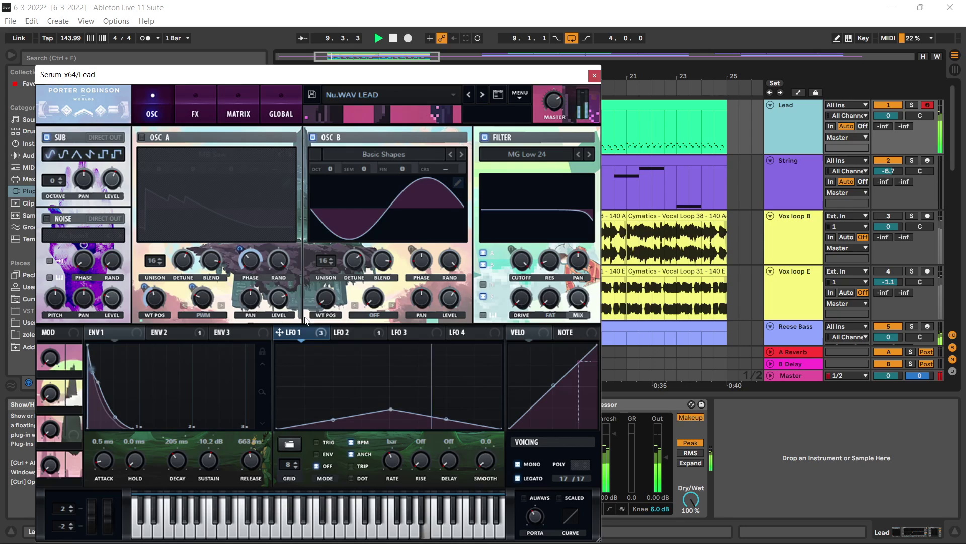
click(144, 138)
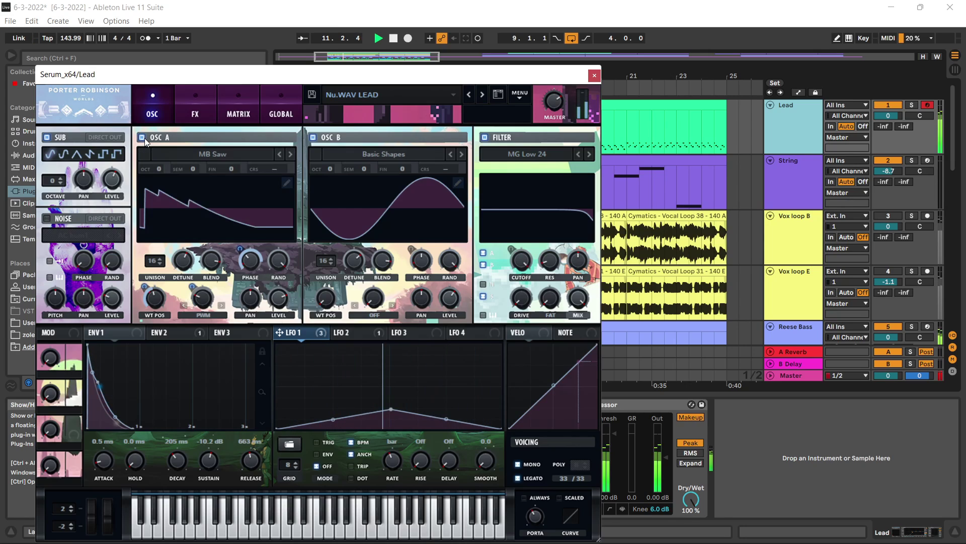
Load the Analog wavetable Basic Shapes into oscillator A, adjust its wavetable position and set its octave to +1.
click(164, 153)
mouse_move(183, 172)
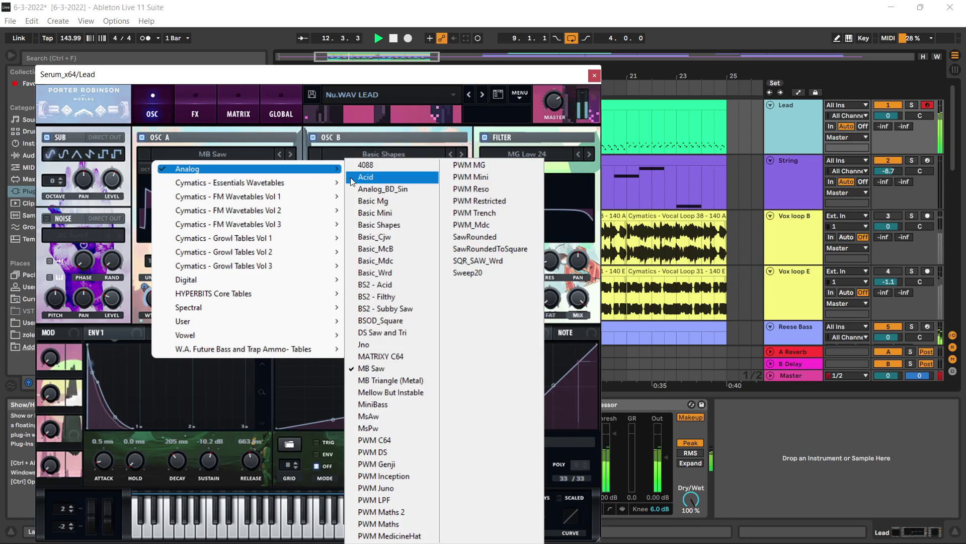
click(389, 225)
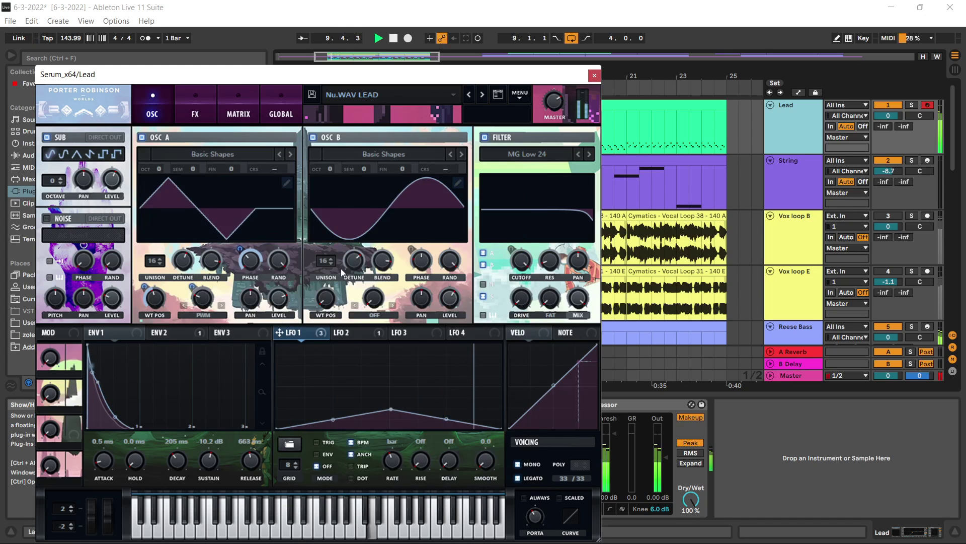
click(159, 326)
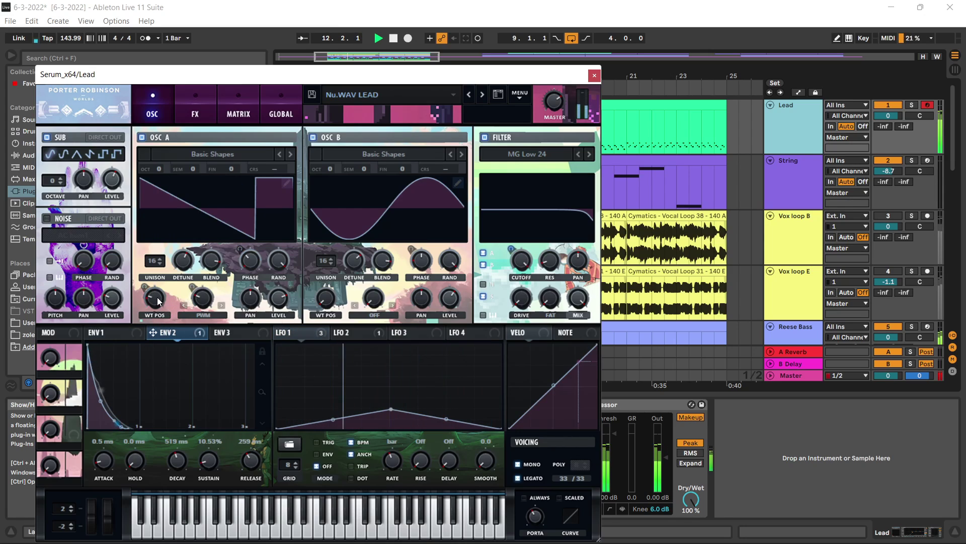
drag(157, 297, 199, 302)
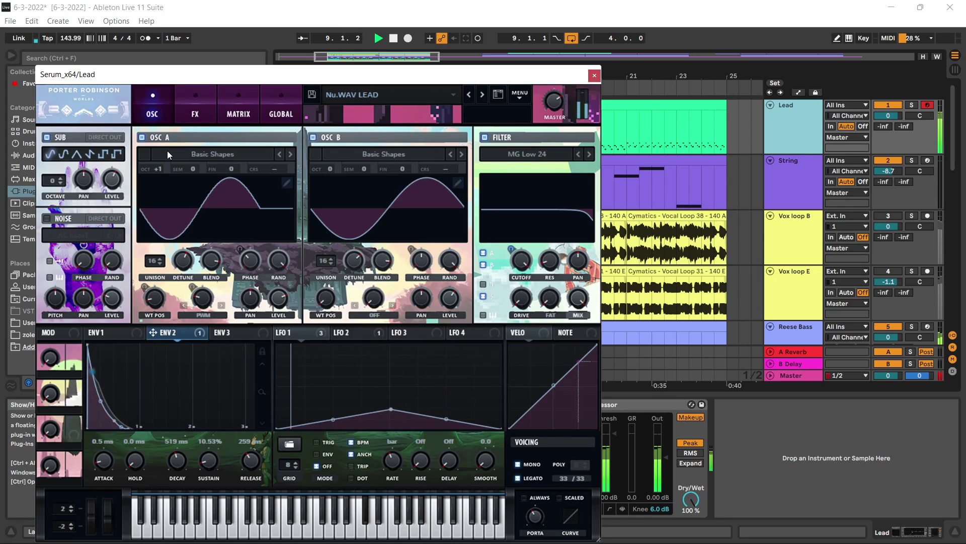
Remove the LFO 1 modulation from oscillator A's wavetable position and PWM warp, and adjust both to a square pulse shape.
click(346, 332)
click(312, 334)
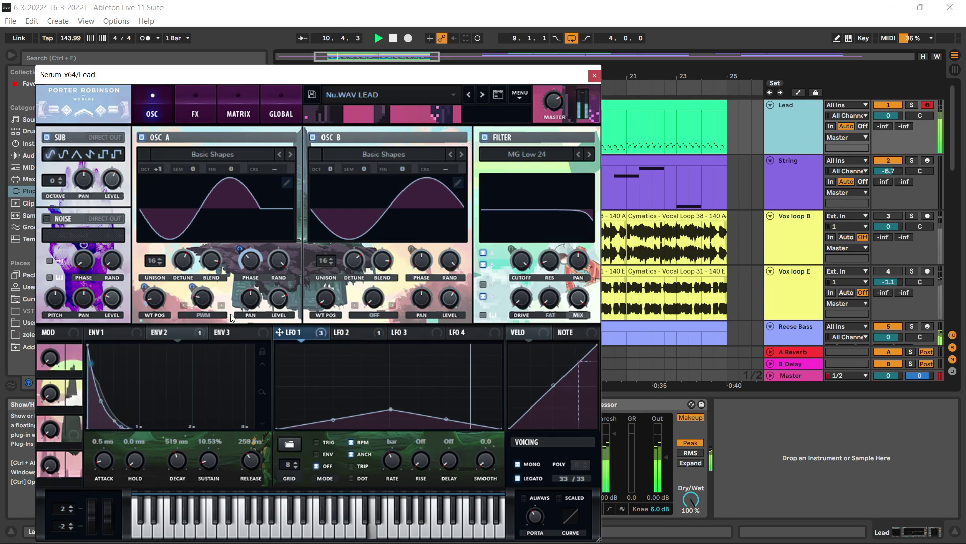
right_click(149, 286)
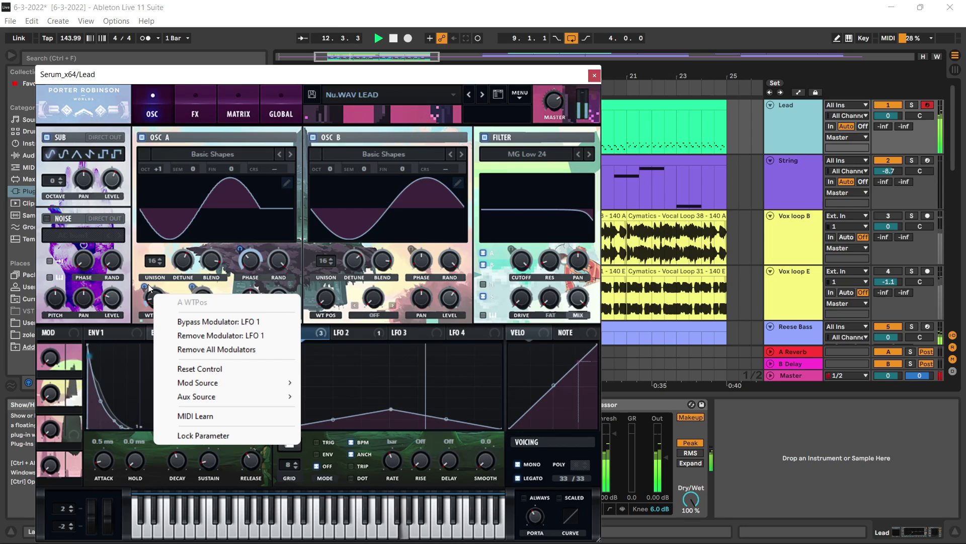
click(193, 334)
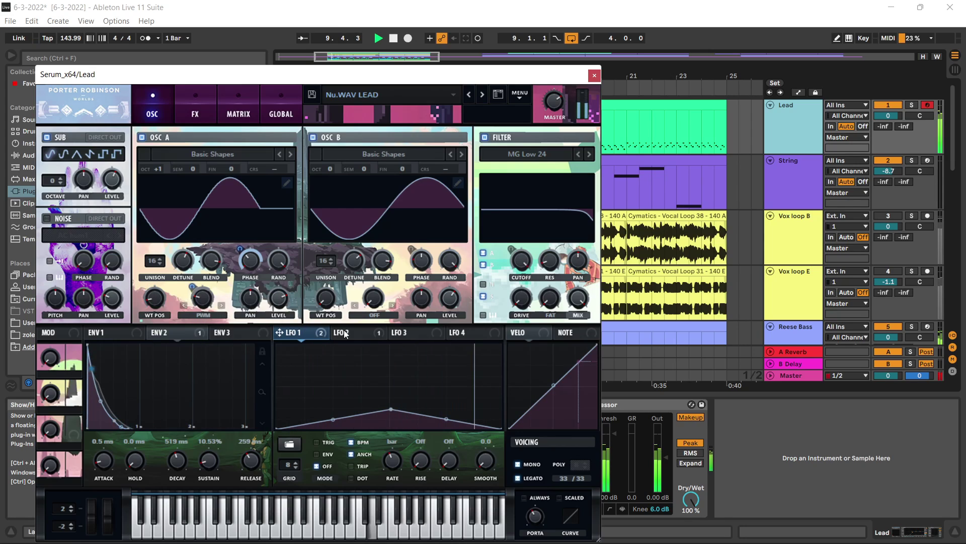
right_click(192, 285)
click(241, 333)
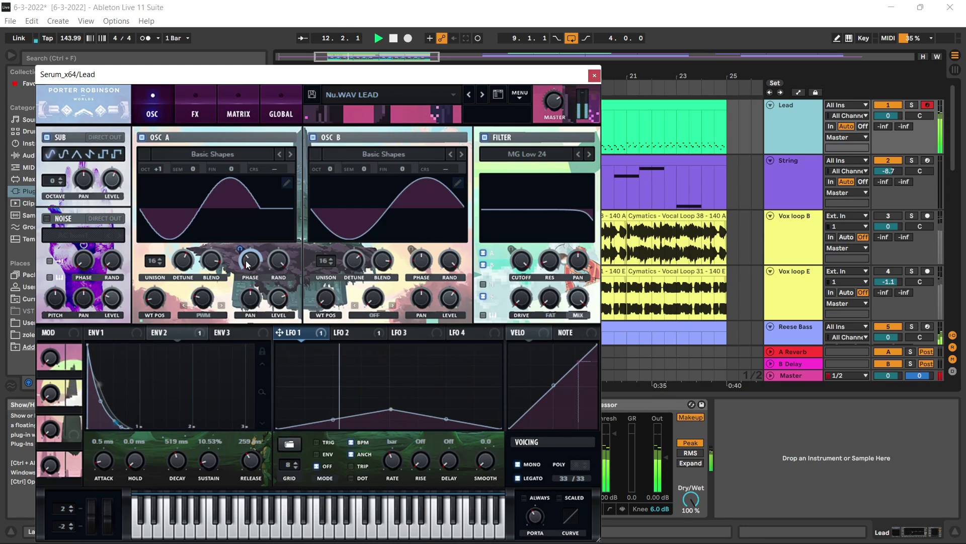
drag(197, 297, 180, 270)
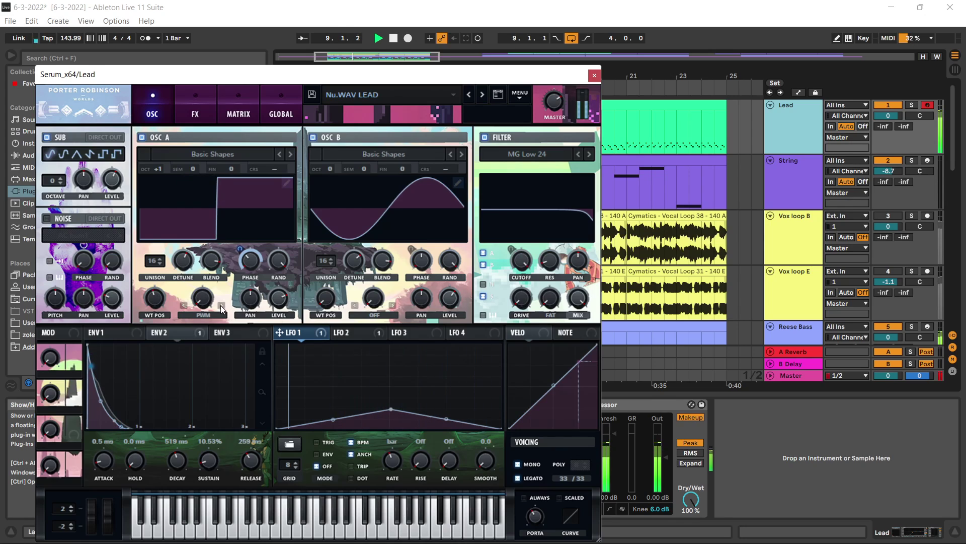
drag(201, 300, 222, 261)
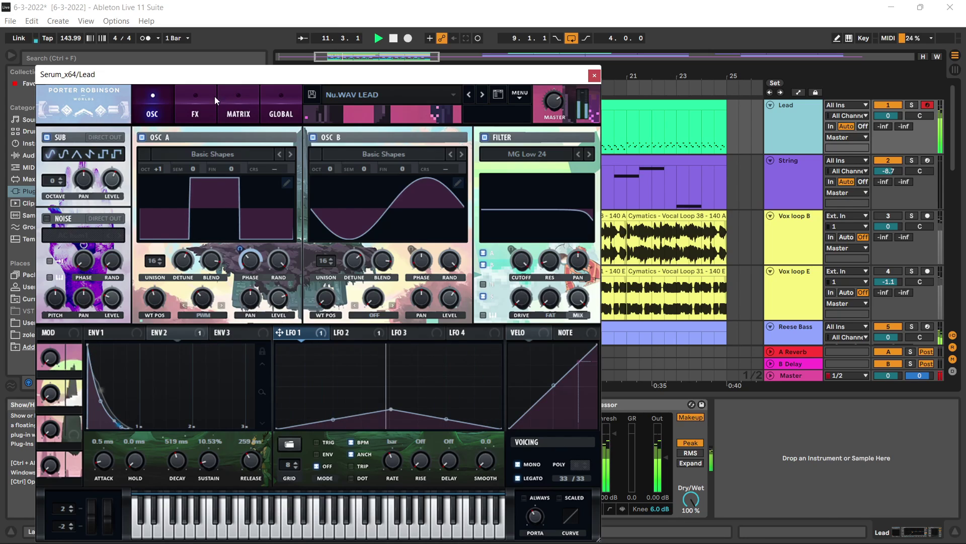
Step the effects distortion through SoftClip to Diode 1, lower its drive and set its mix to 56%.
click(209, 103)
click(291, 150)
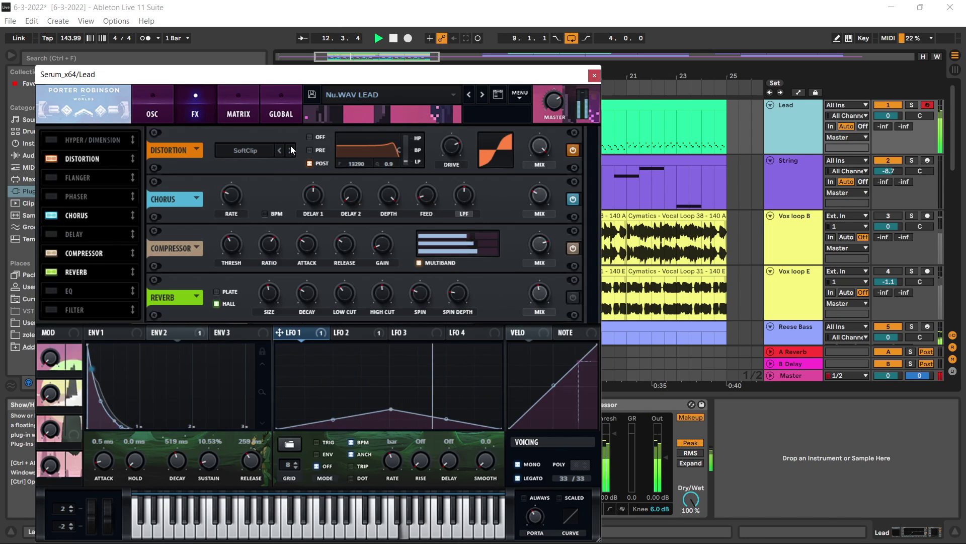
click(291, 149)
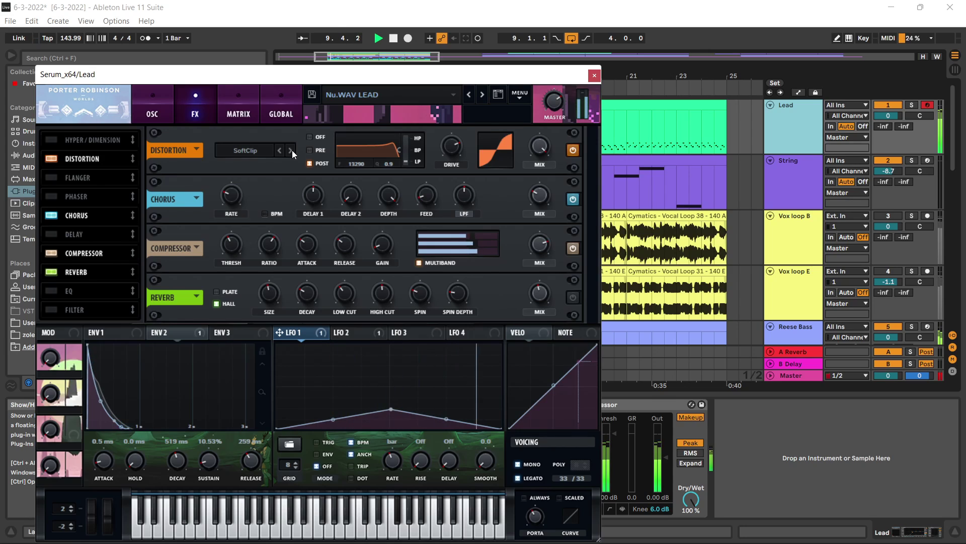
click(291, 150)
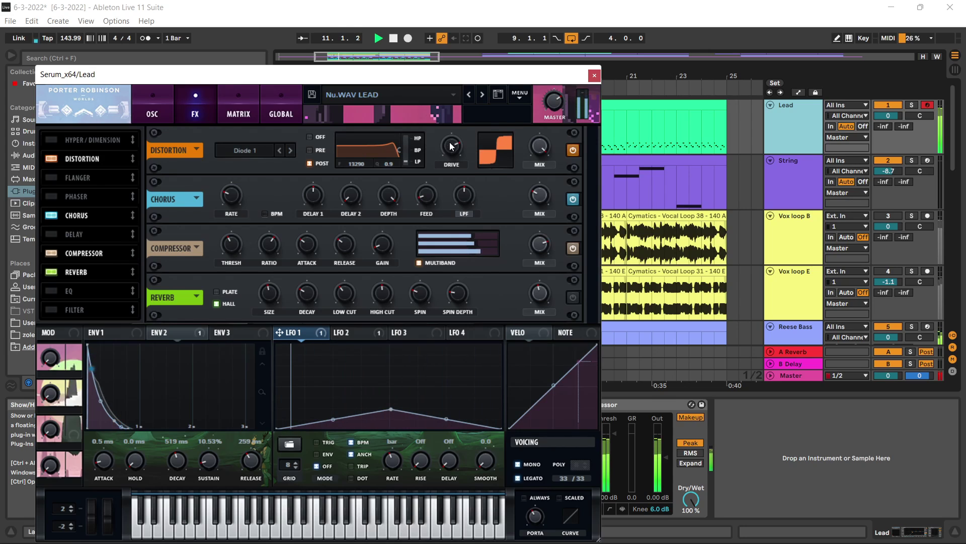
drag(452, 146, 445, 172)
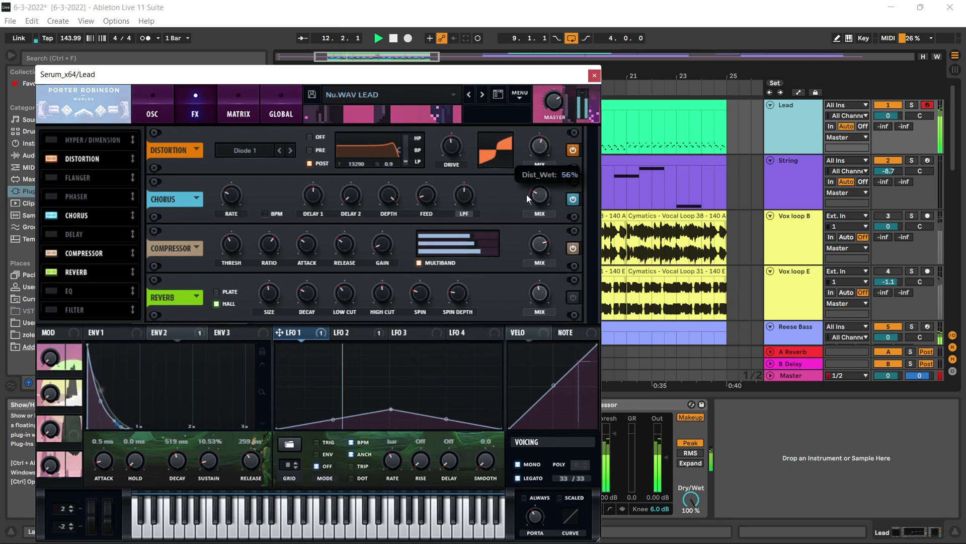
Step the distortion past Diode 2, Lin.Fold and Asym to Sine Shaper, readjust its drive and set its mix to 49%.
click(291, 150)
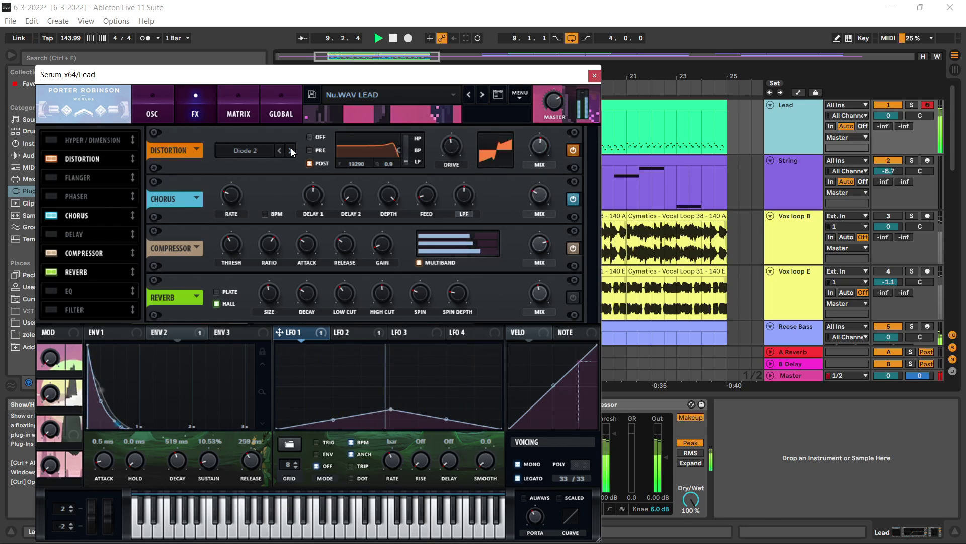
click(291, 150)
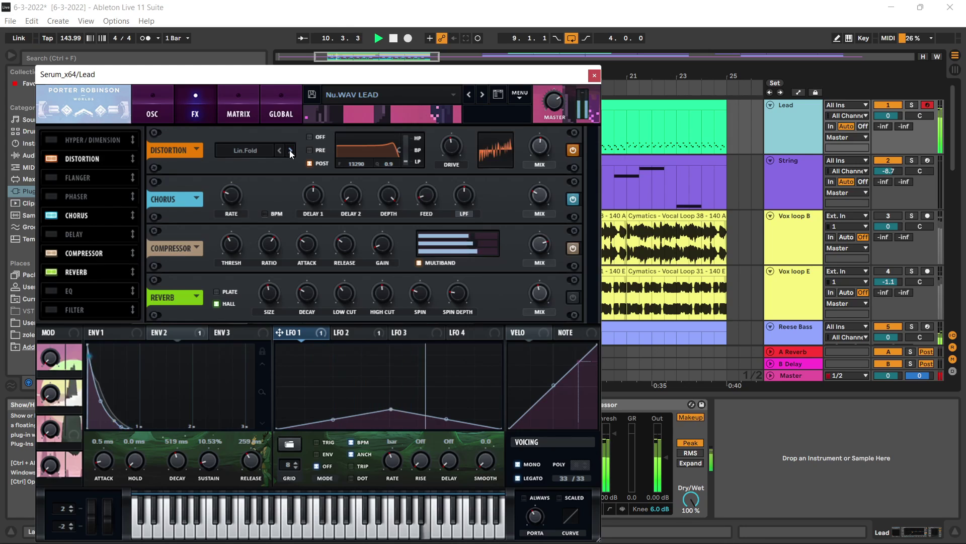
click(291, 150)
click(291, 150)
click(290, 151)
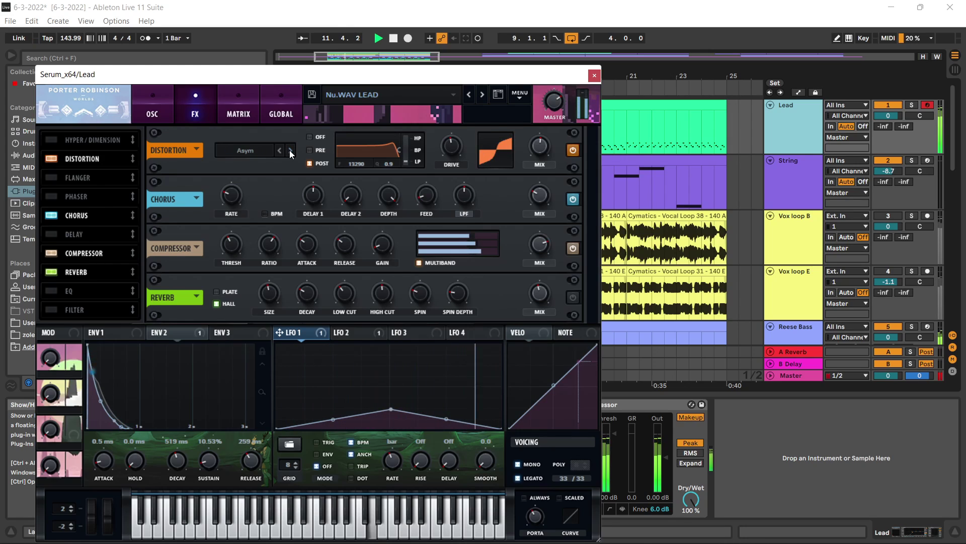
click(290, 151)
click(290, 150)
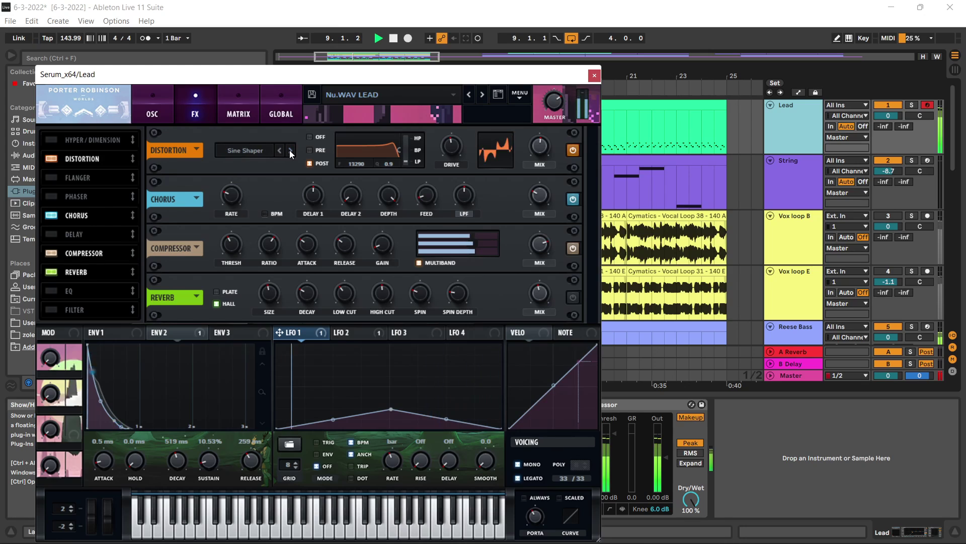
drag(452, 142, 452, 150)
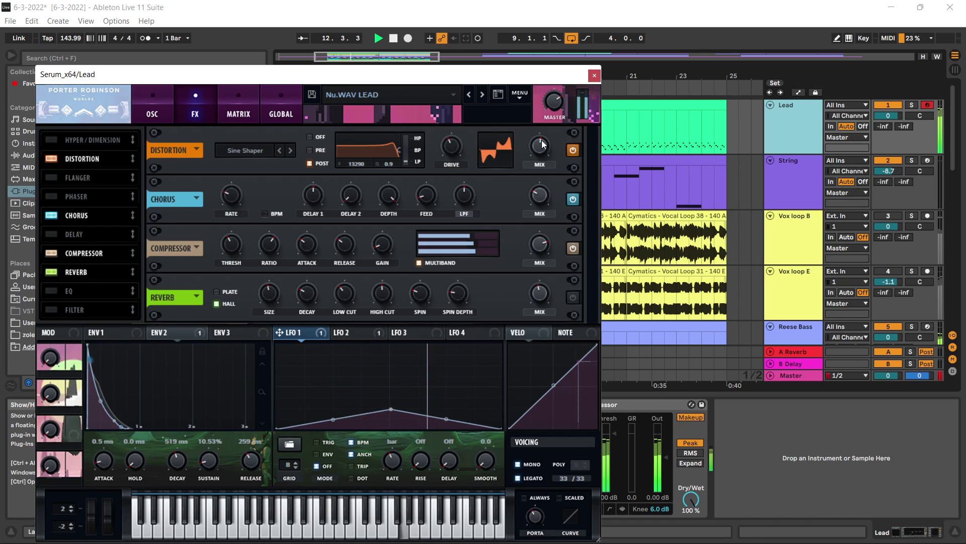
mouse_move(539, 148)
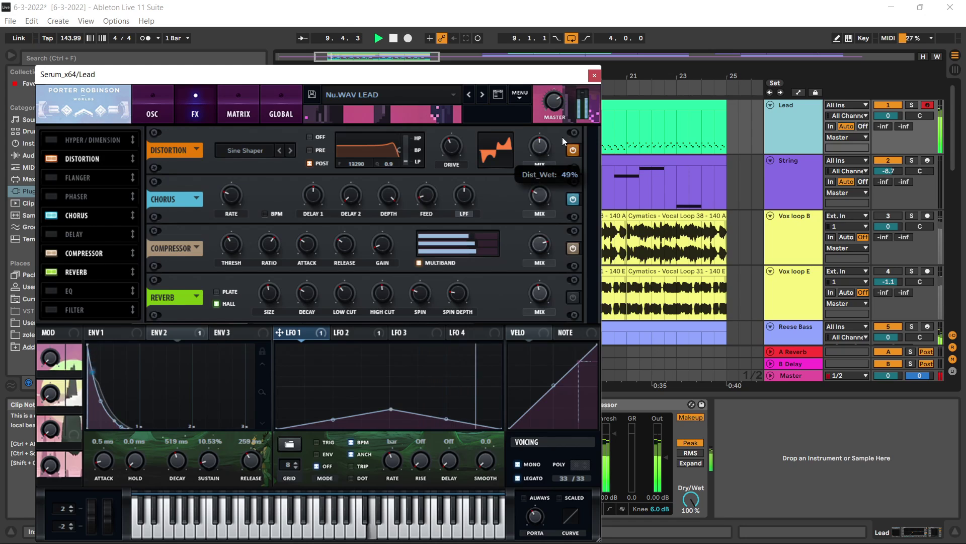
Close the Serum window and rename the Lead track as Disto Lead.
click(599, 78)
right_click(806, 117)
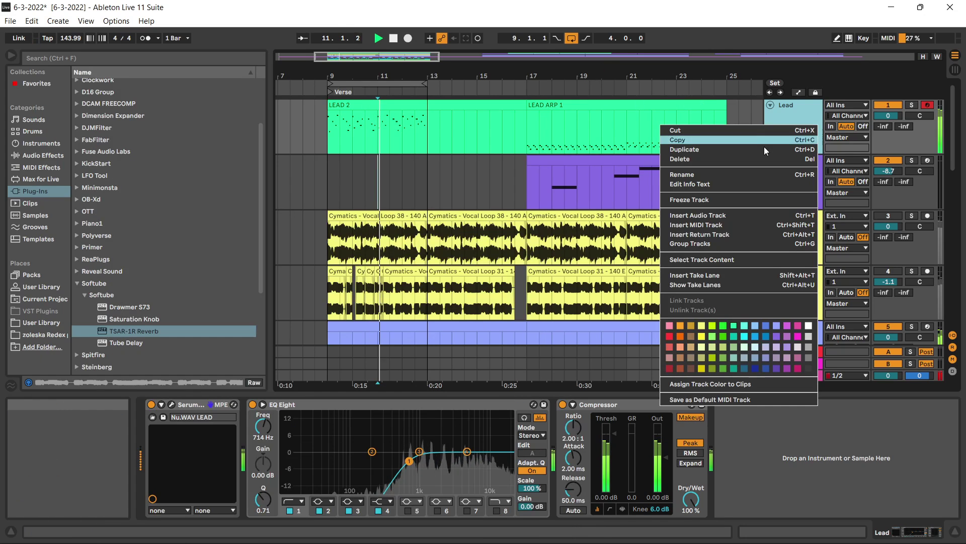
click(720, 171)
key(Caps_Lock)
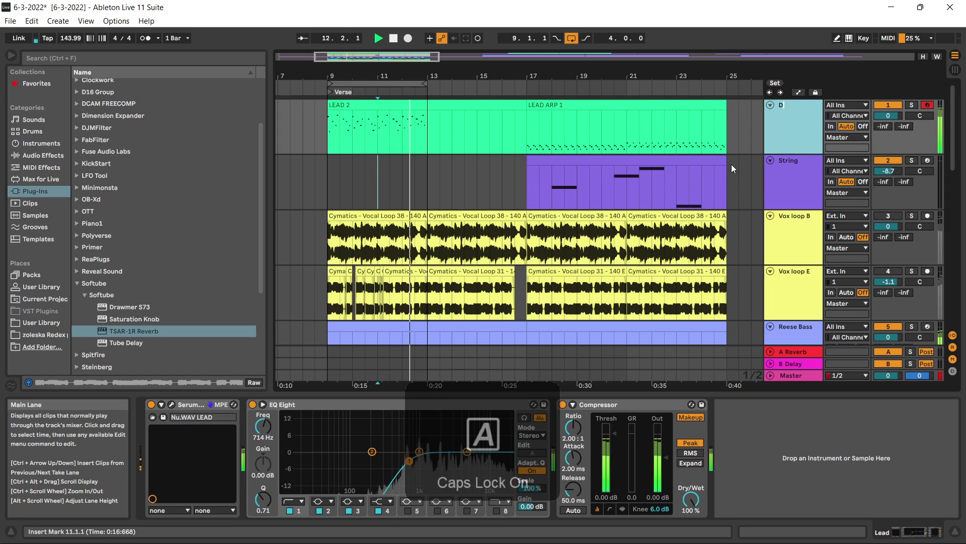
text(D)
key(Caps_Lock)
text(isto)
key(Caps_Lock)
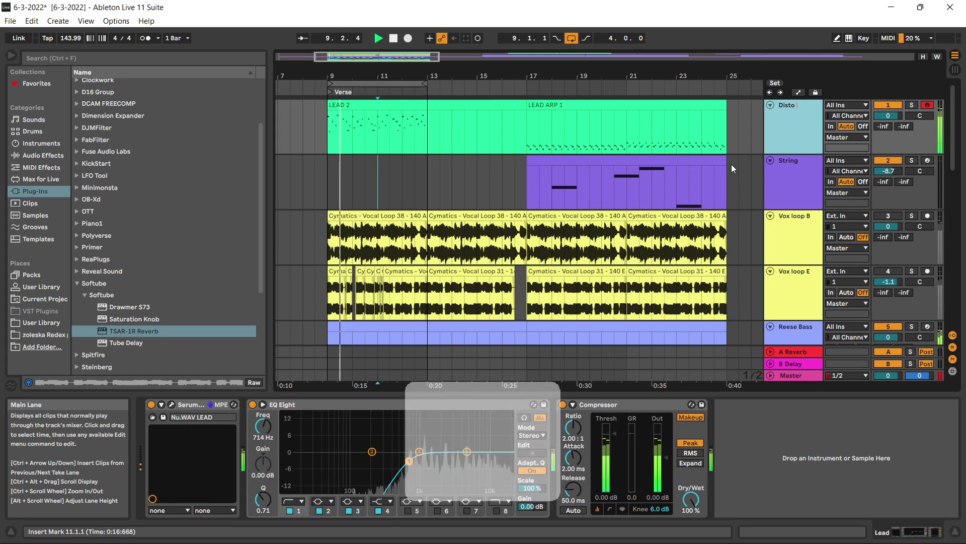
text(L)
key(Caps_Lock)
text(ead)
key(Return)
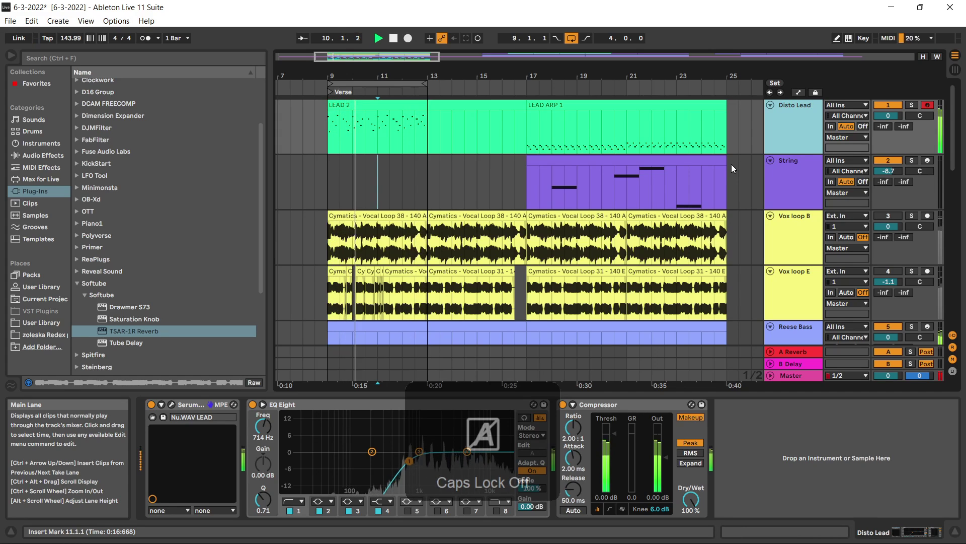
Enable the Filter effect in the Disto Lead's Serum and set its type to Reverb from the Misc types.
double_click(792, 117)
click(172, 404)
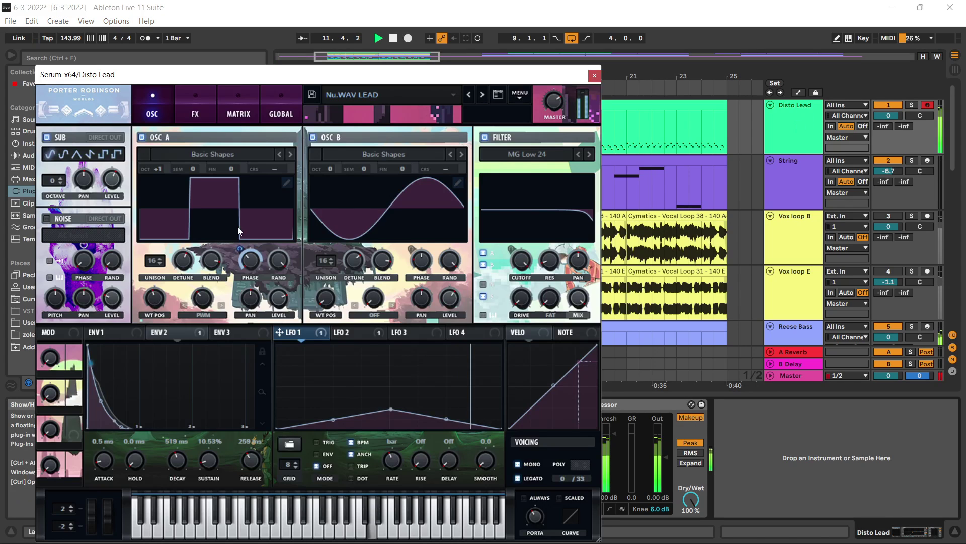
click(216, 114)
click(57, 309)
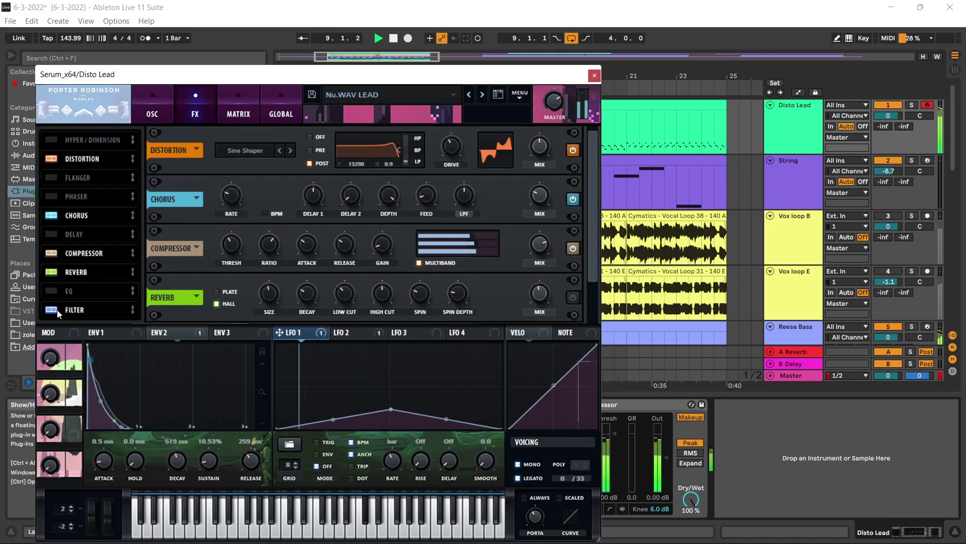
drag(594, 249, 559, 295)
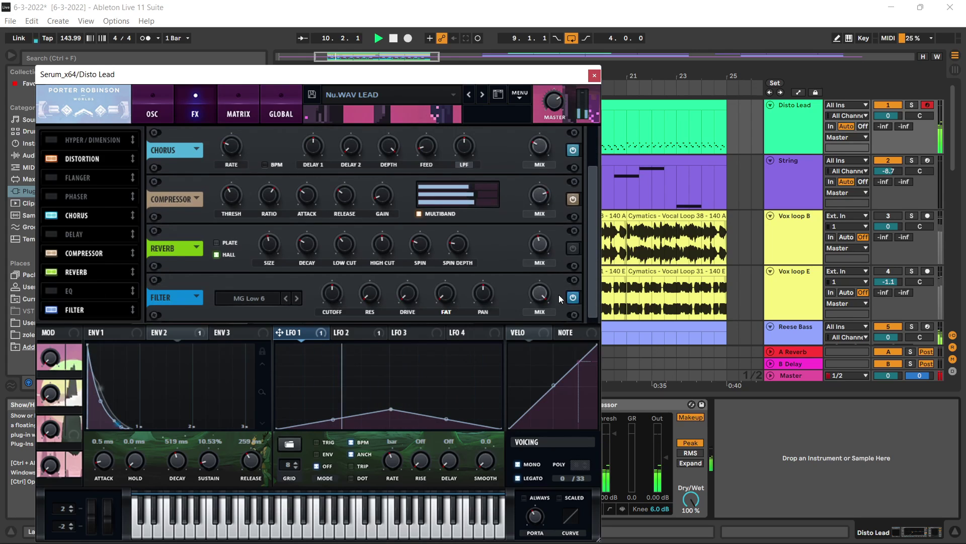
click(239, 298)
mouse_move(272, 354)
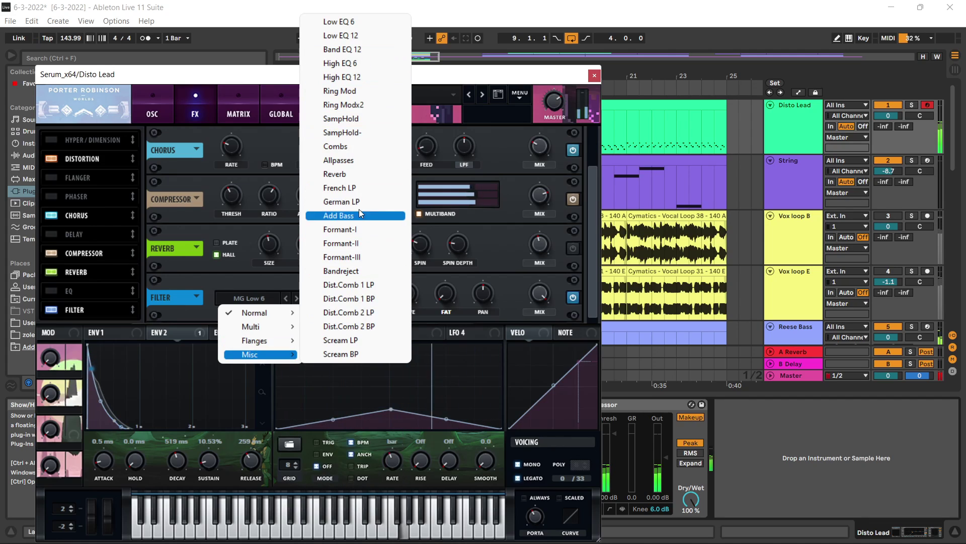
click(353, 174)
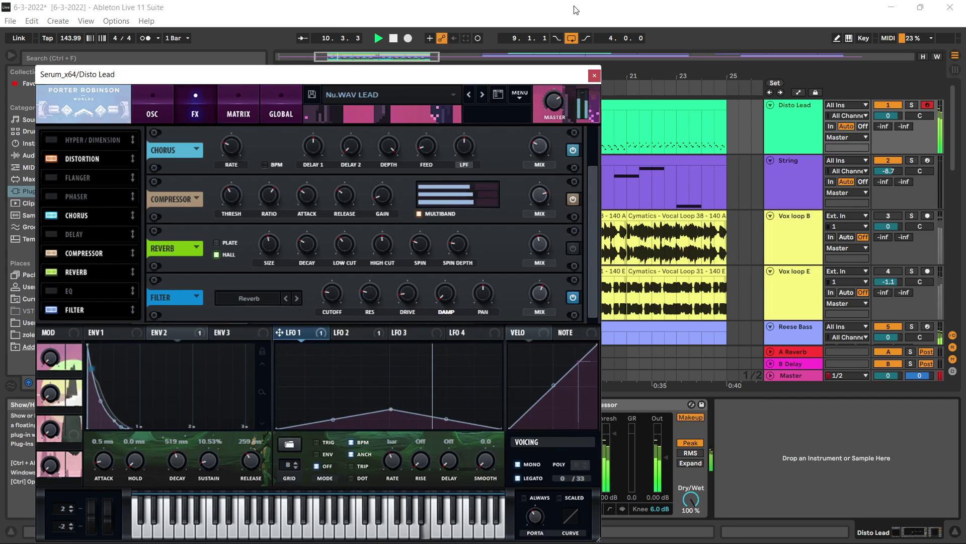
In the LEAD 2 clip, lengthen the first D5 note to 1.3.4 and bar 2's first B4 note through the following B4.
key(space)
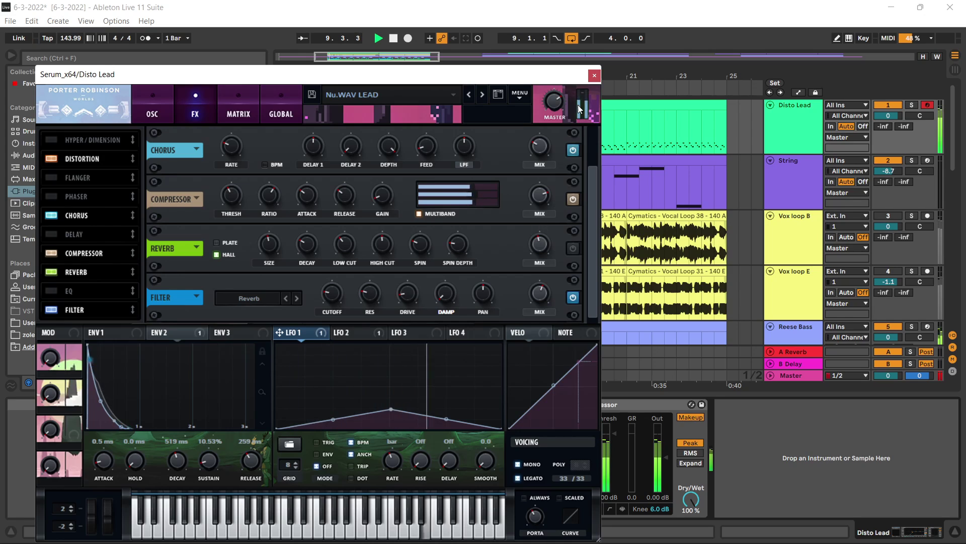
click(594, 75)
key(space)
double_click(378, 110)
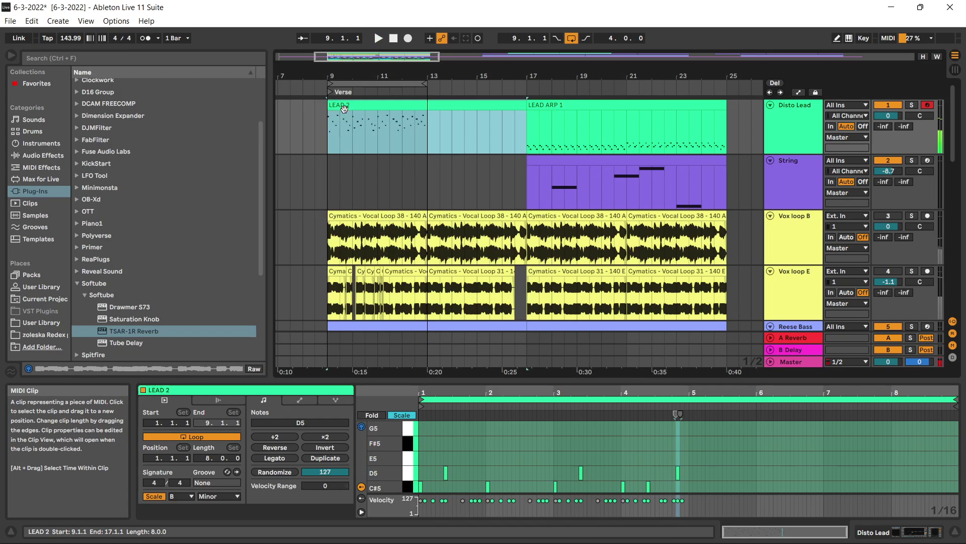
drag(457, 380, 457, 229)
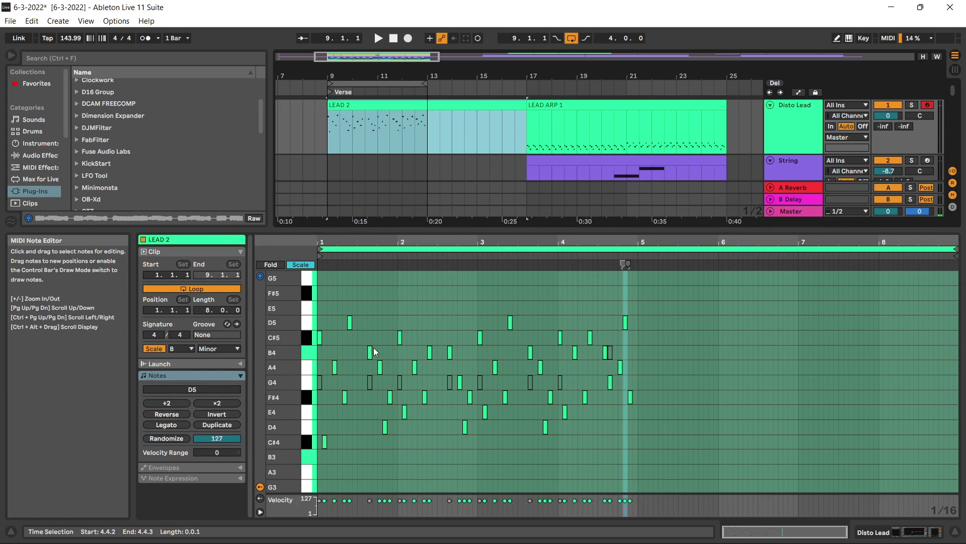
key(space)
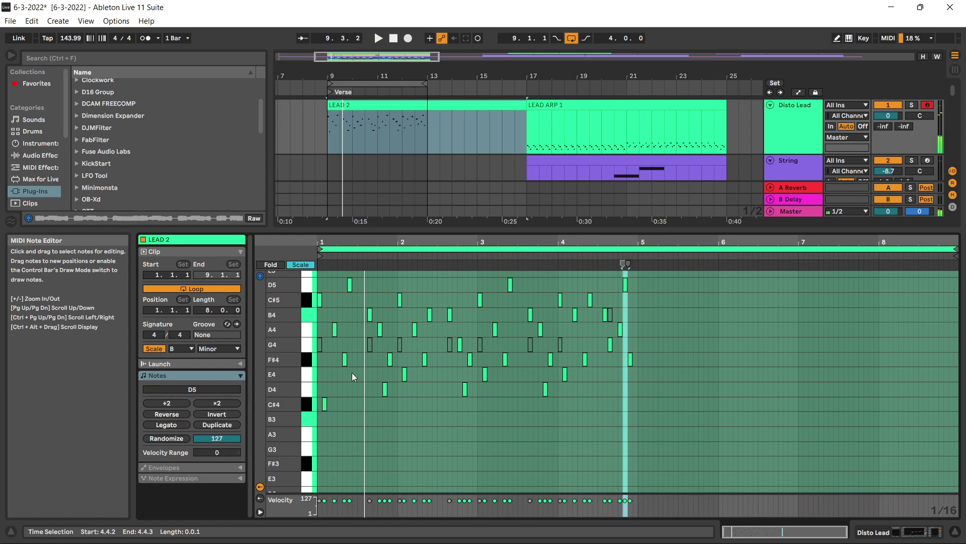
click(350, 322)
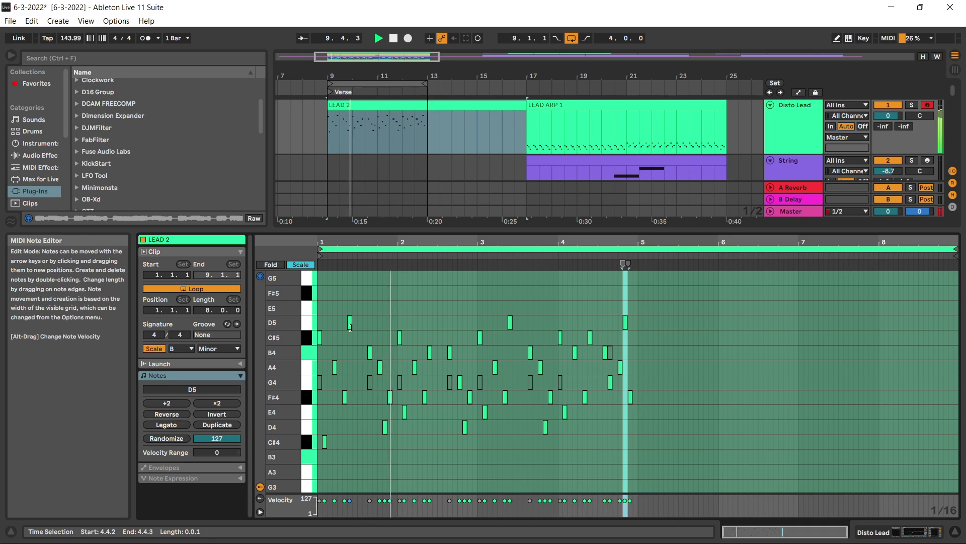
drag(351, 324, 377, 342)
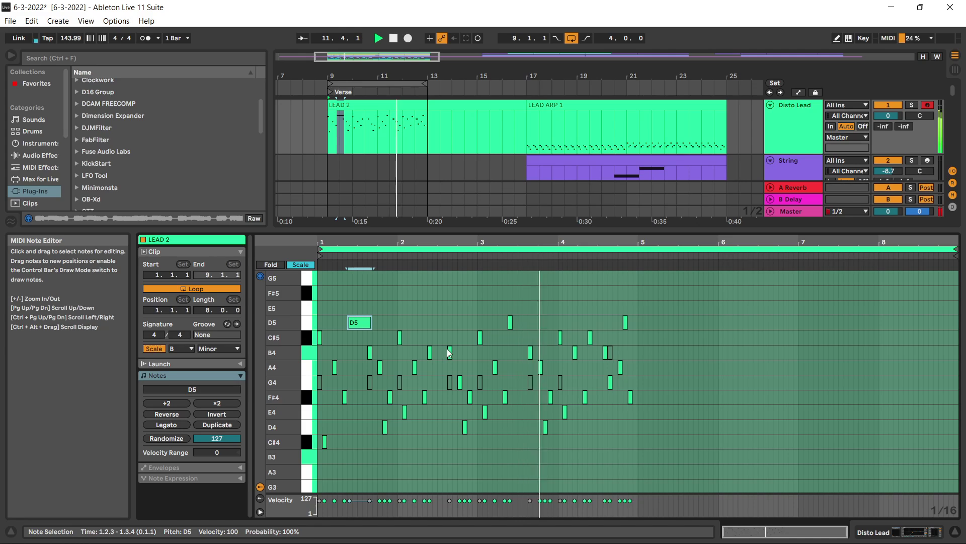
drag(432, 351, 461, 353)
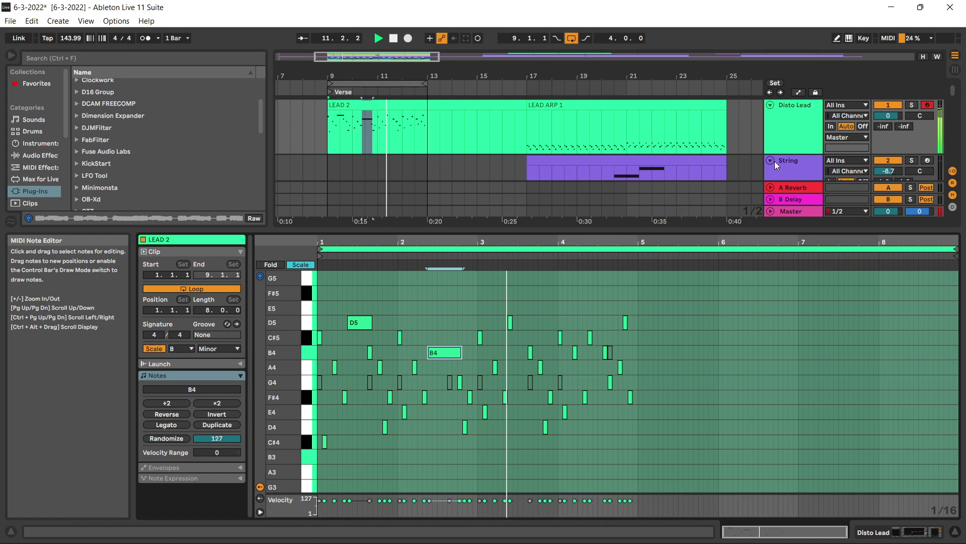
Set portamento to Always in the Disto Lead's Serum and switch off the sub oscillator.
click(800, 132)
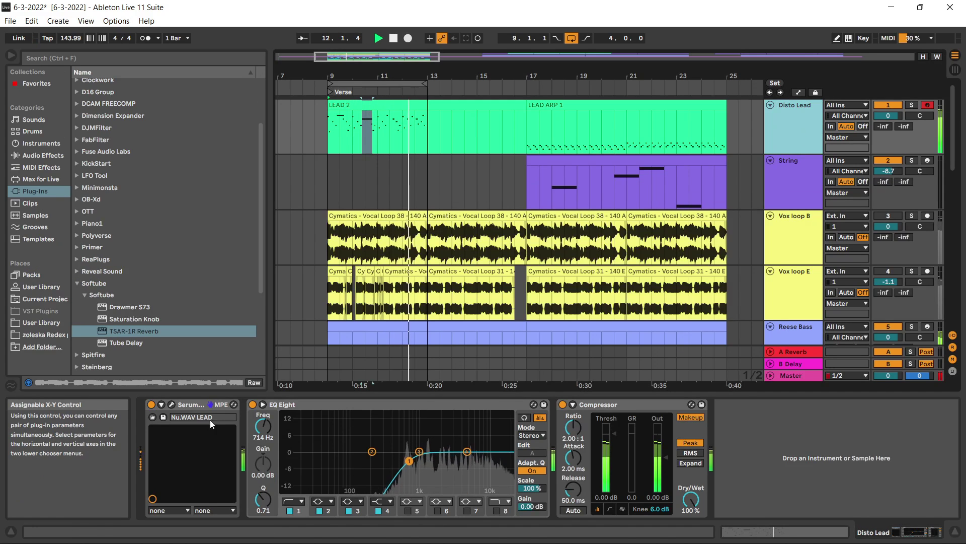
click(173, 404)
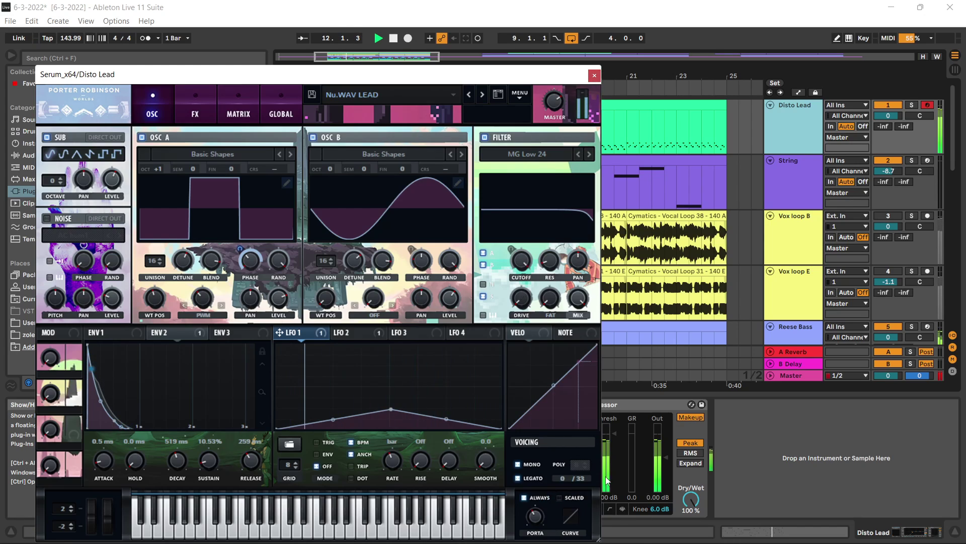
mouse_move(539, 529)
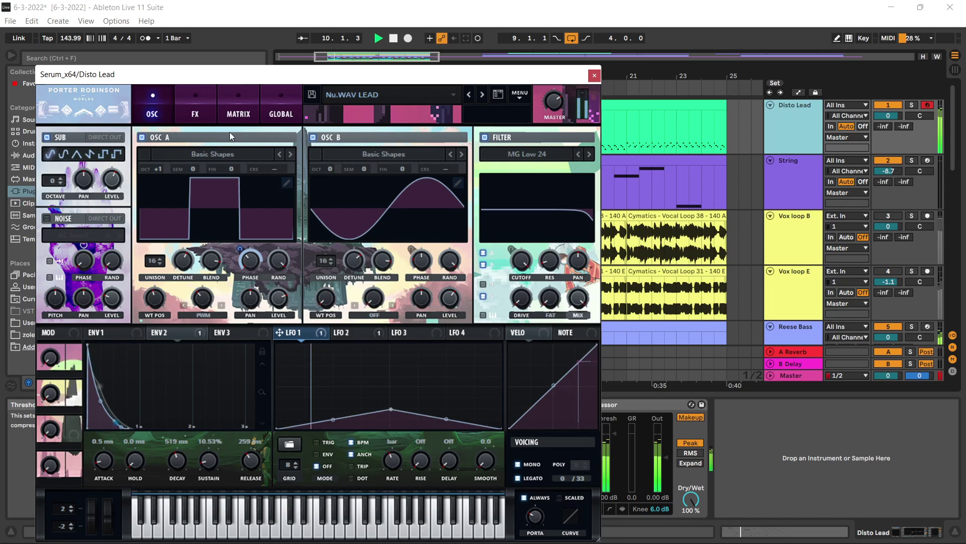
click(235, 114)
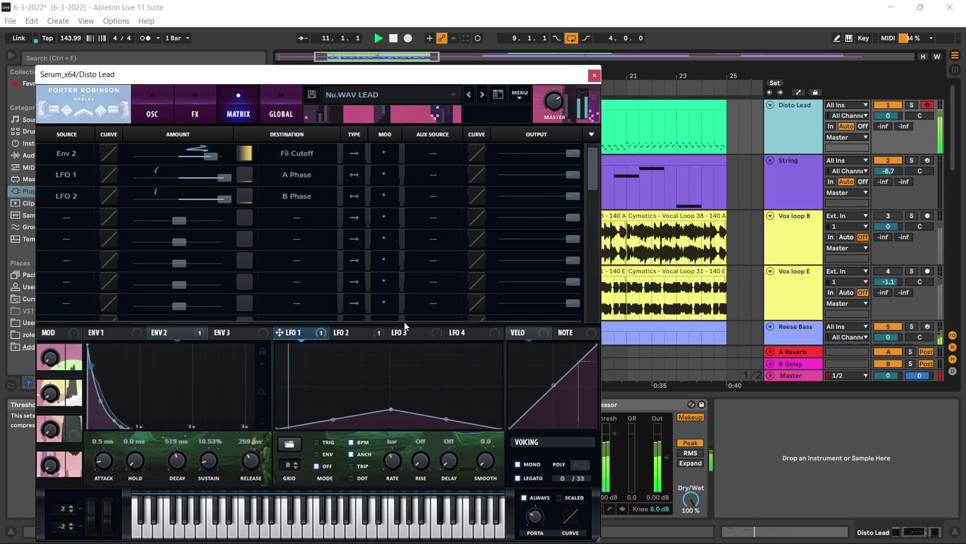
click(204, 108)
click(151, 113)
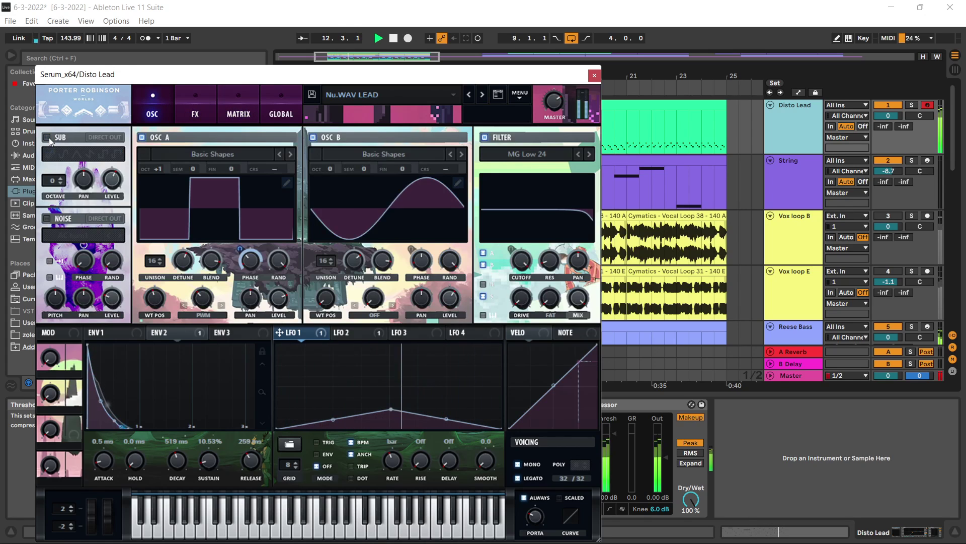
Bypass and re-enable the multiband compressor effect, and try different cutoff settings on the Reverb-type effects filter.
click(190, 106)
drag(591, 243, 585, 264)
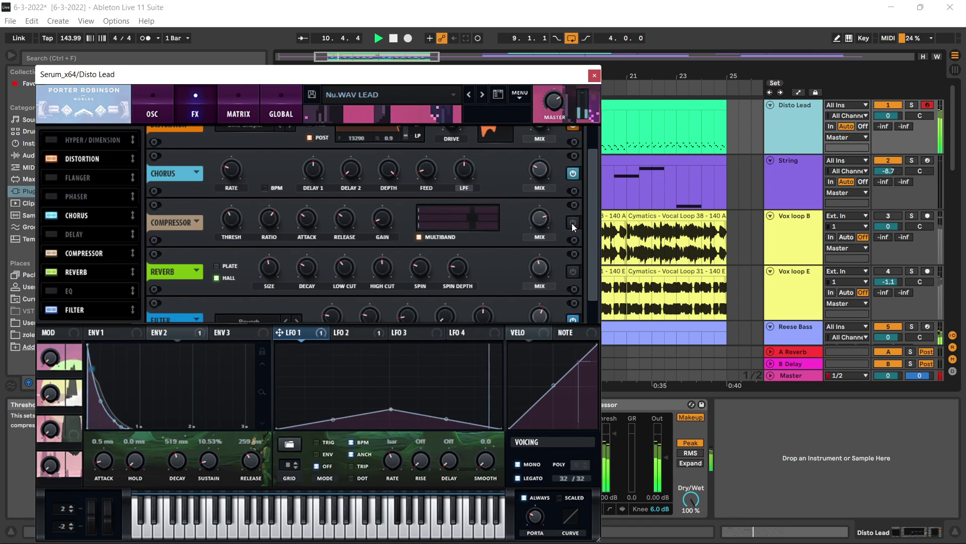
drag(592, 230, 588, 249)
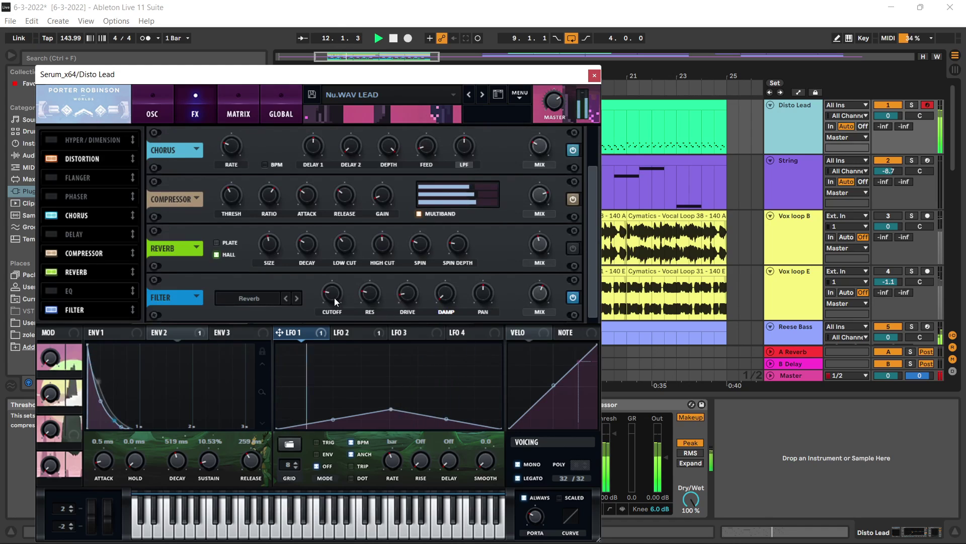
drag(334, 301, 362, 258)
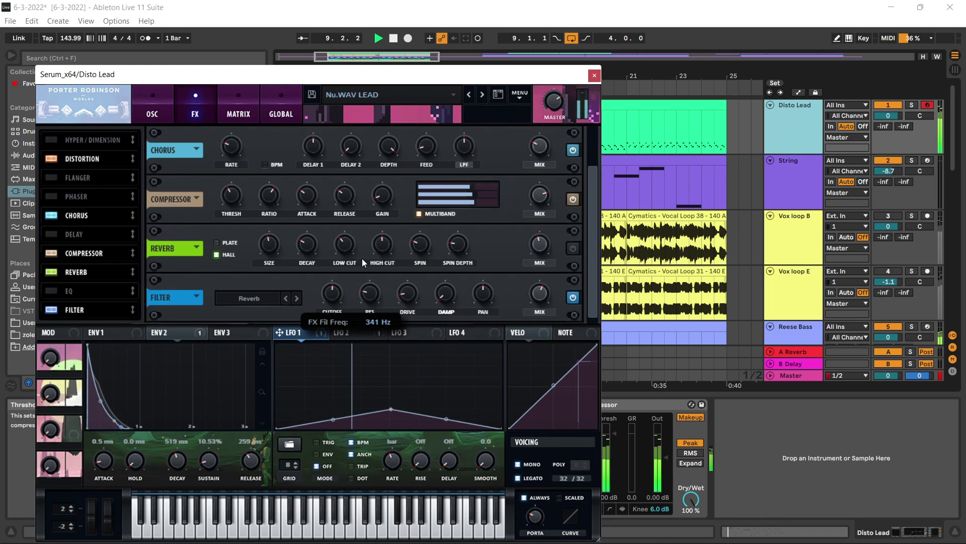
drag(333, 298, 337, 283)
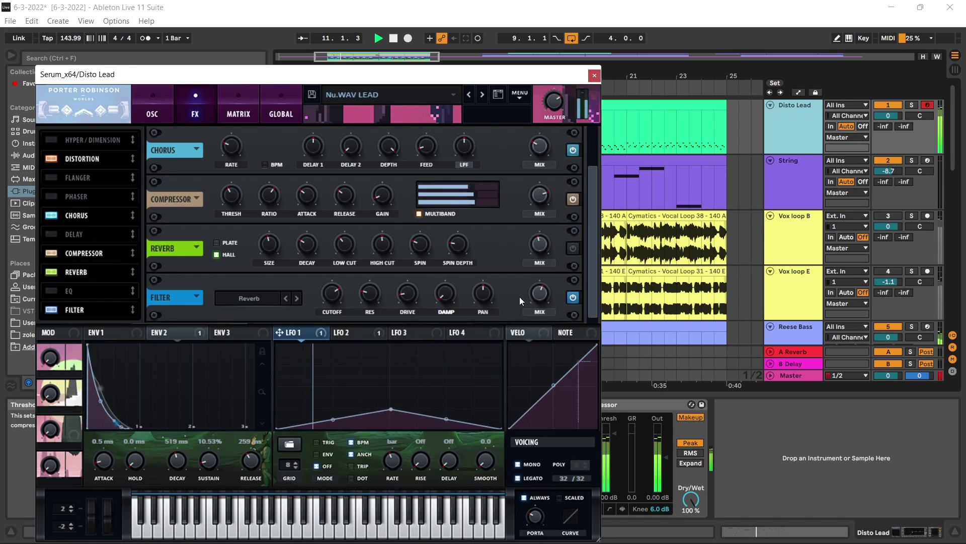
Change the effects filter type to Combs, set its mix to 53% and sweep its cutoff up and down.
click(266, 297)
mouse_move(263, 357)
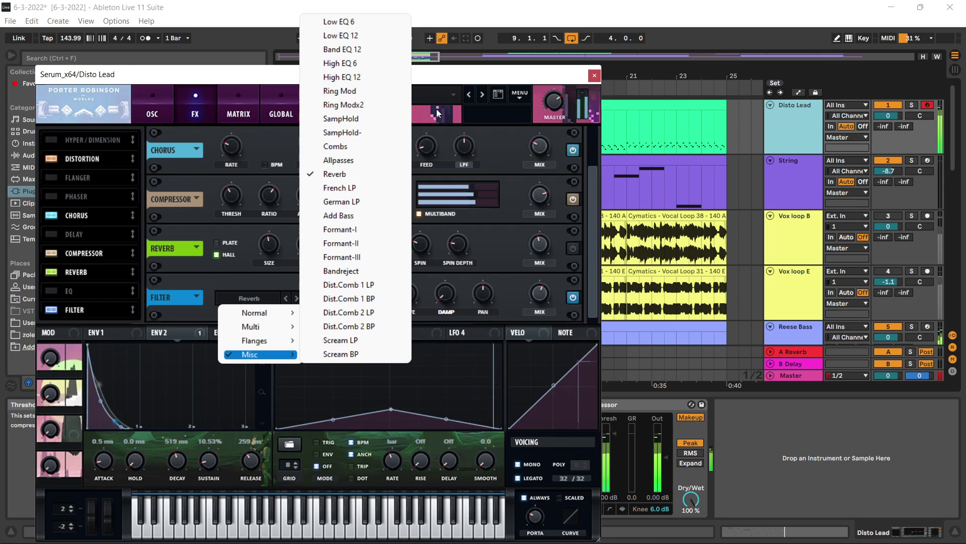
click(335, 146)
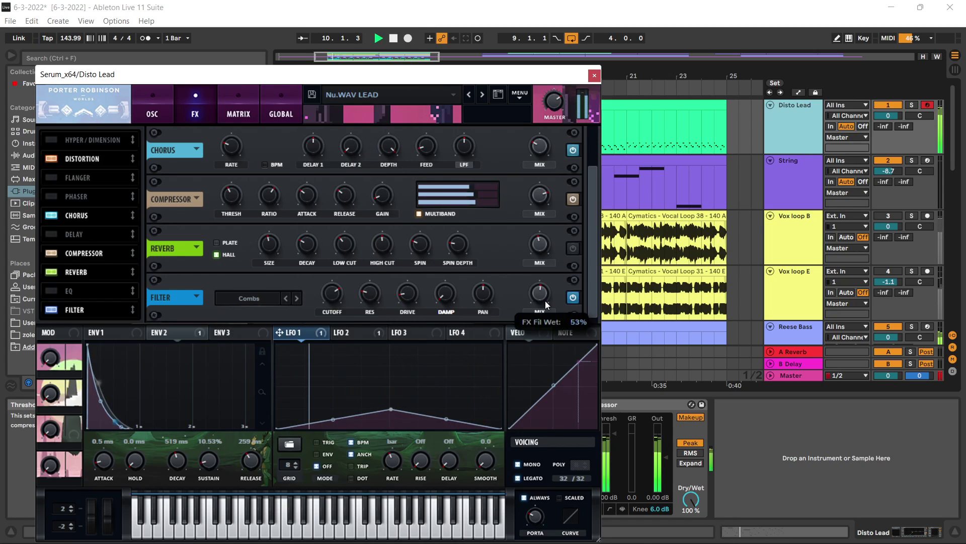
drag(335, 342, 340, 358)
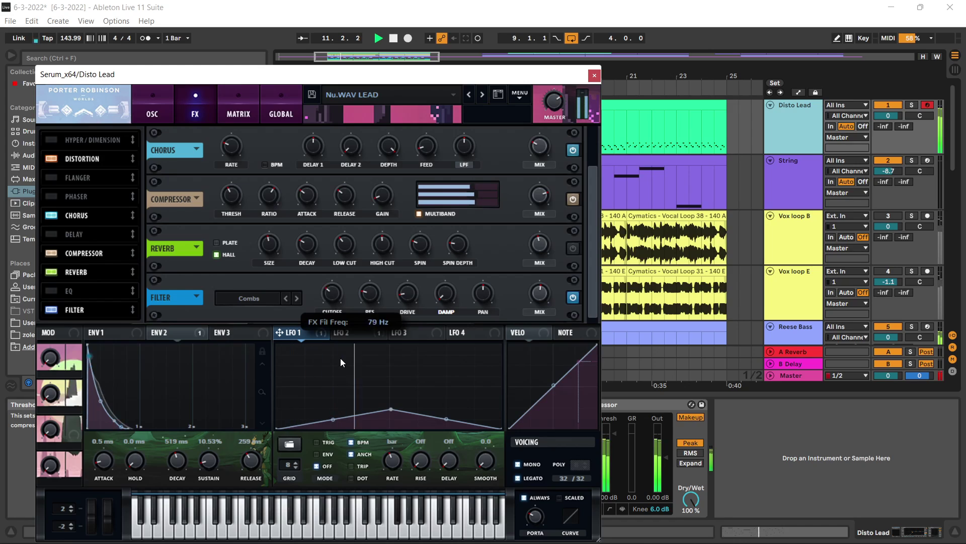
drag(335, 295, 334, 264)
drag(337, 297, 343, 263)
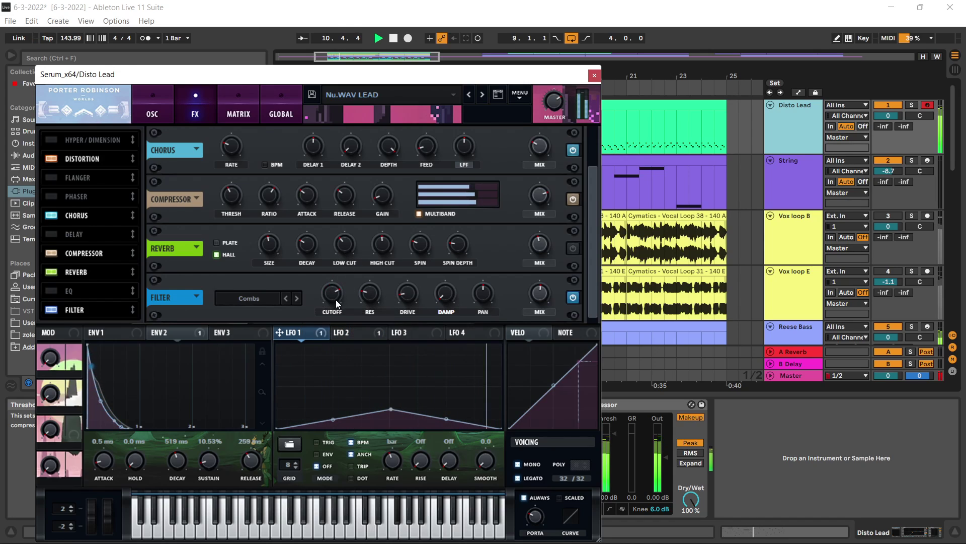
drag(335, 297, 336, 287)
Step the effects filter back through SampHold- and Low EQ 12 to FPhs 12HL6+, readjust its cutoff and set its HL width to 30%.
click(297, 299)
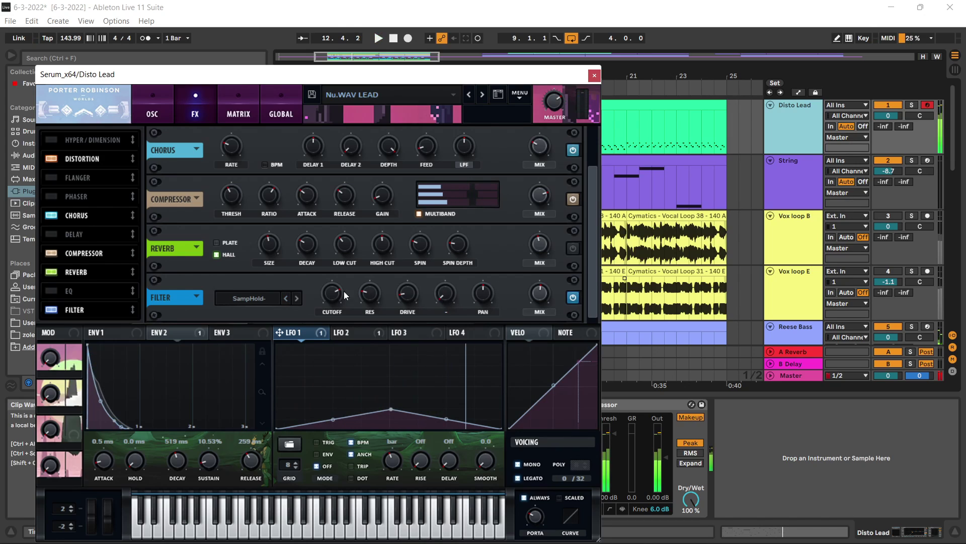
click(289, 300)
click(286, 299)
click(286, 298)
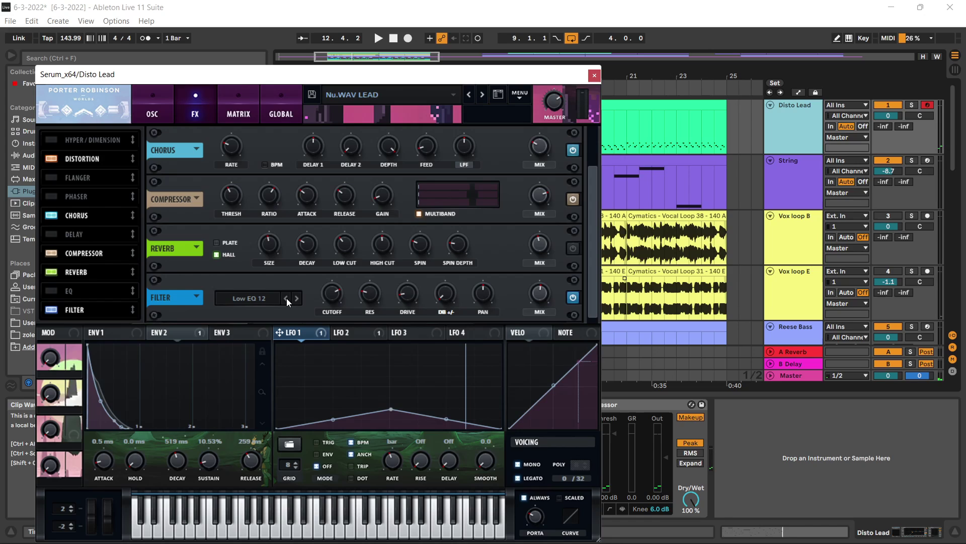
click(286, 298)
key(space)
mouse_move(328, 294)
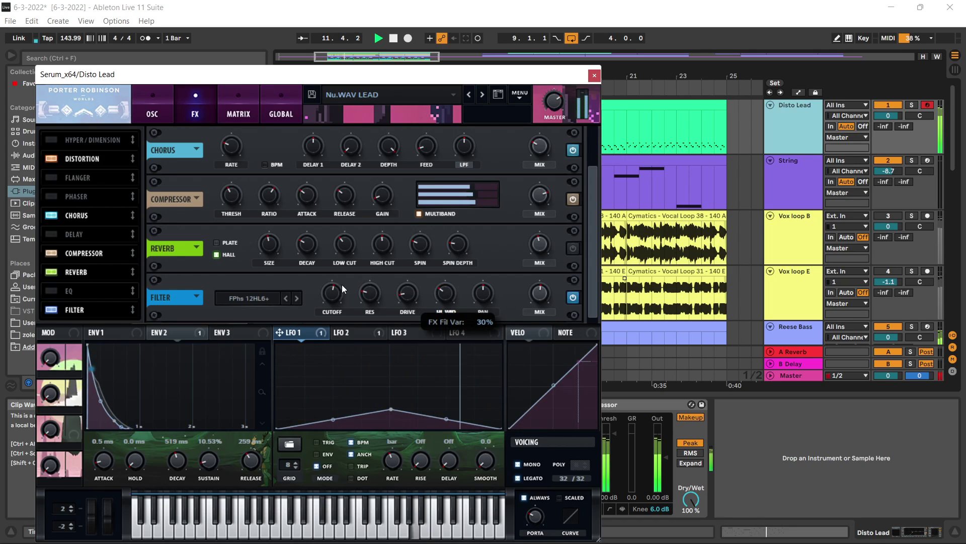
Change the effects filter type to Phs 48H6+ and lower the Disto Lead track volume to -3.3 dB.
click(285, 300)
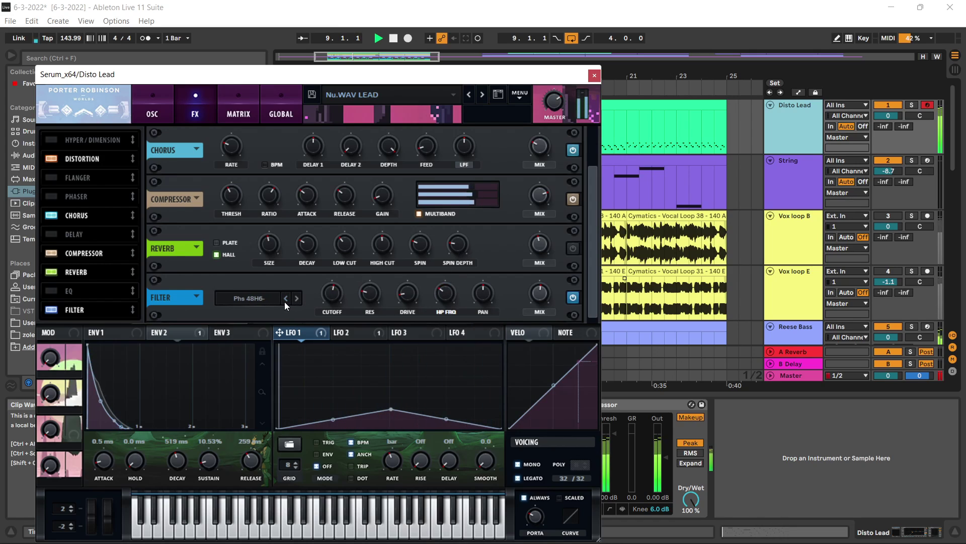
click(295, 299)
click(296, 299)
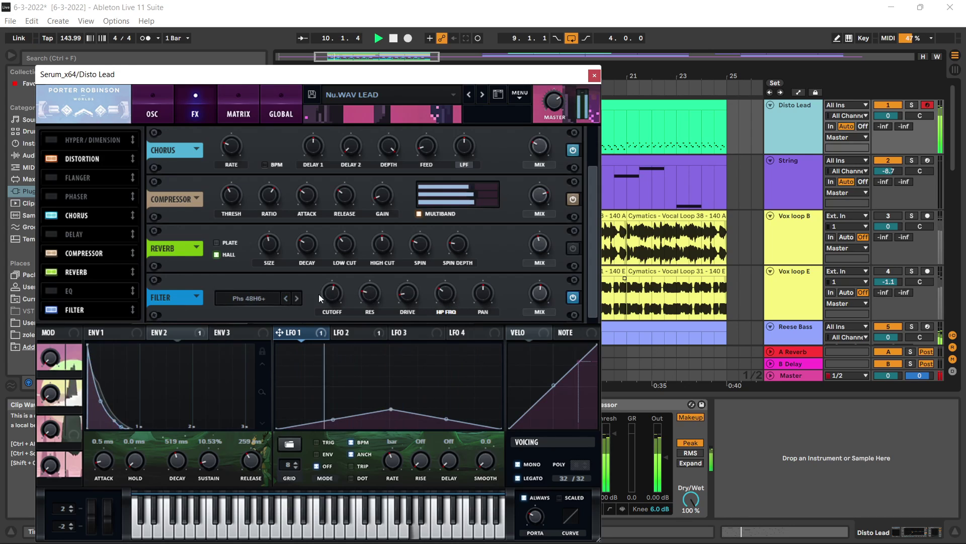
click(249, 299)
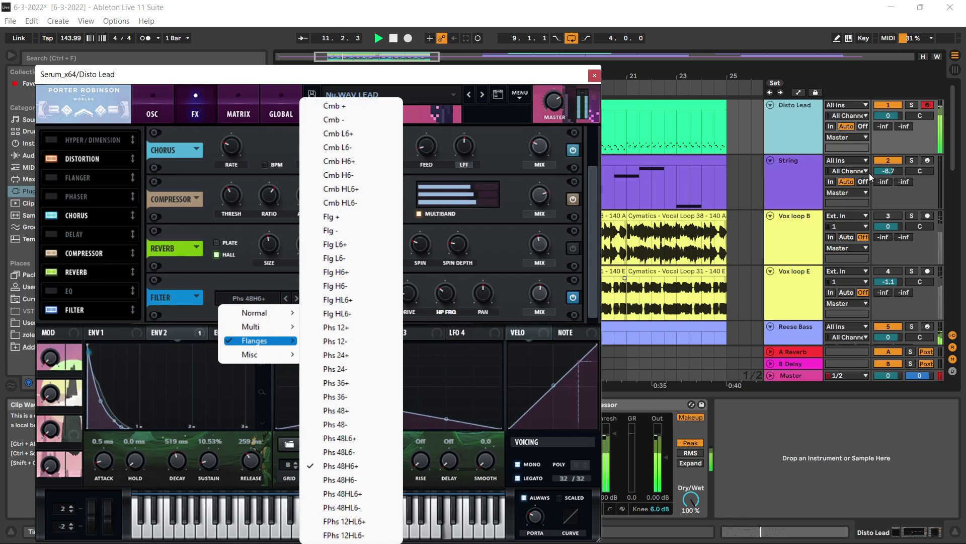
drag(887, 116, 895, 116)
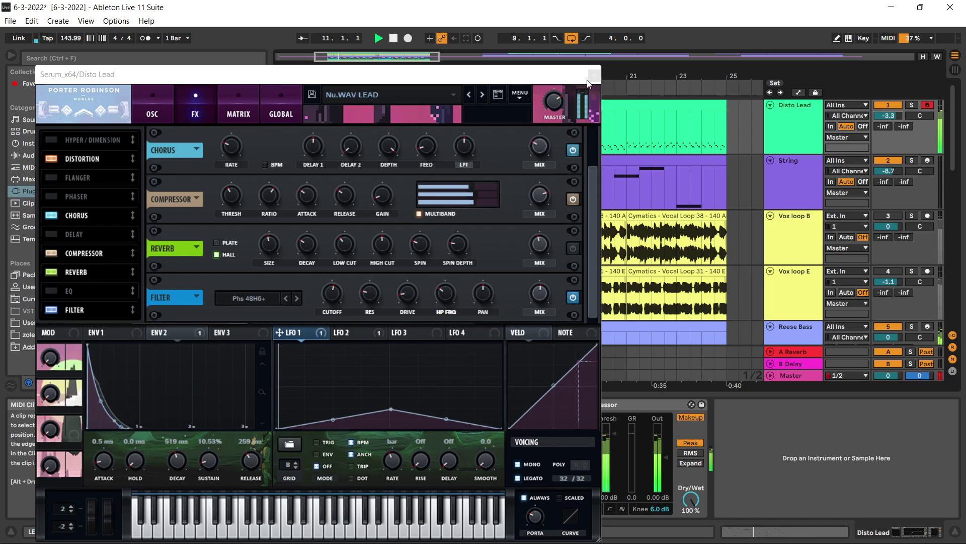
Load a square shape into LFO 3 of the Disto Lead's Serum and assign that LFO to the filter cutoff.
click(159, 116)
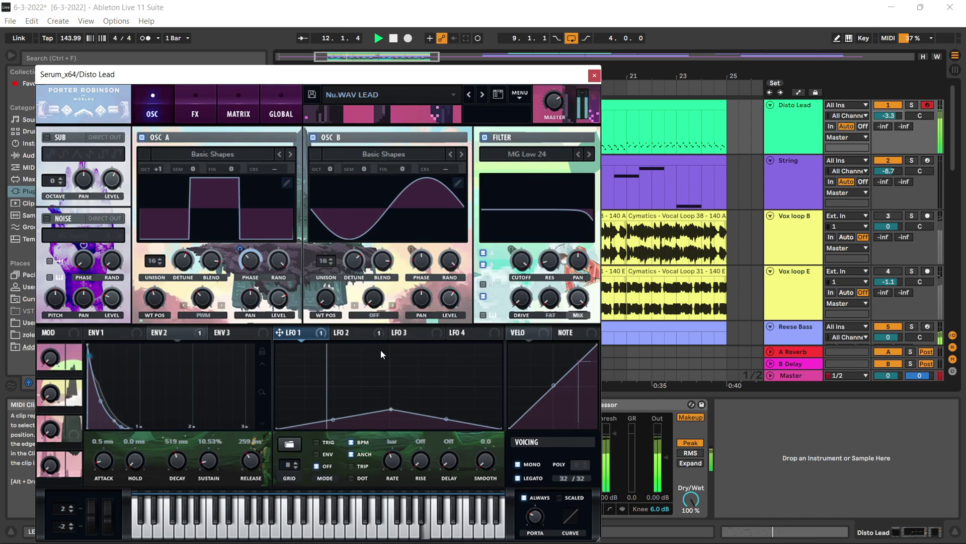
click(401, 334)
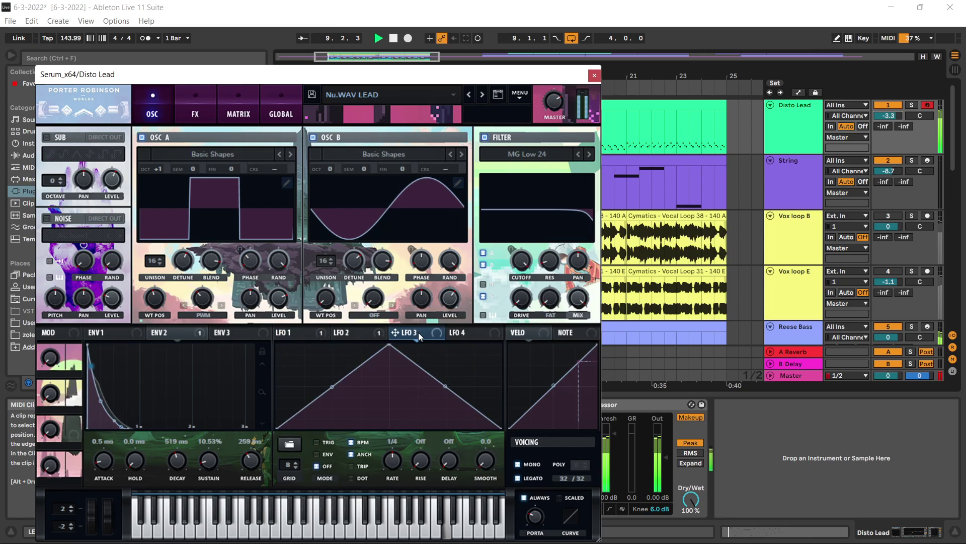
right_click(355, 382)
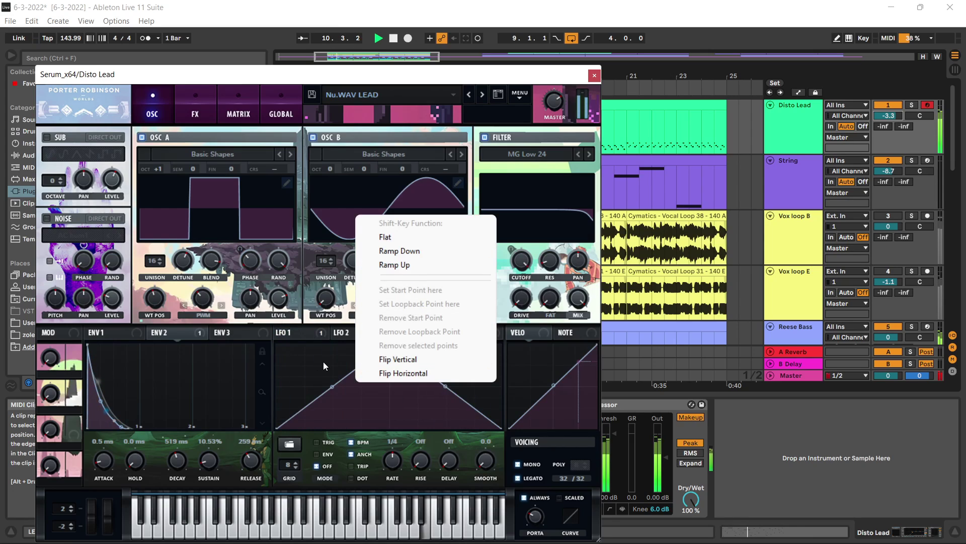
click(310, 388)
click(290, 442)
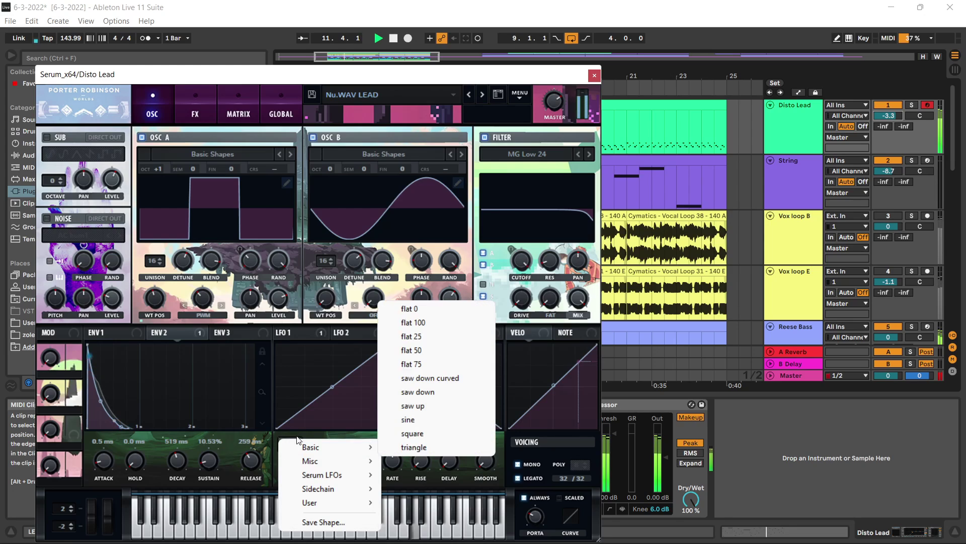
mouse_move(350, 476)
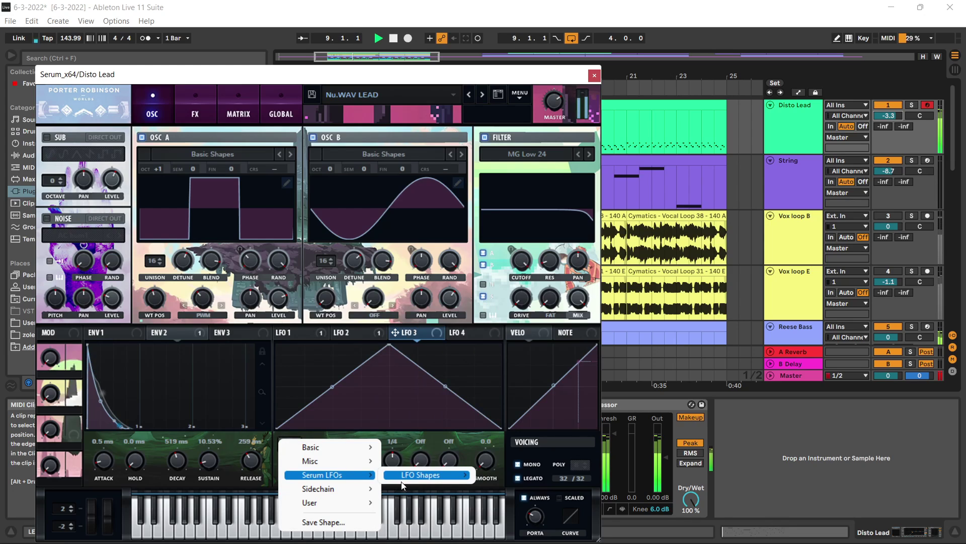
mouse_move(443, 476)
mouse_move(508, 500)
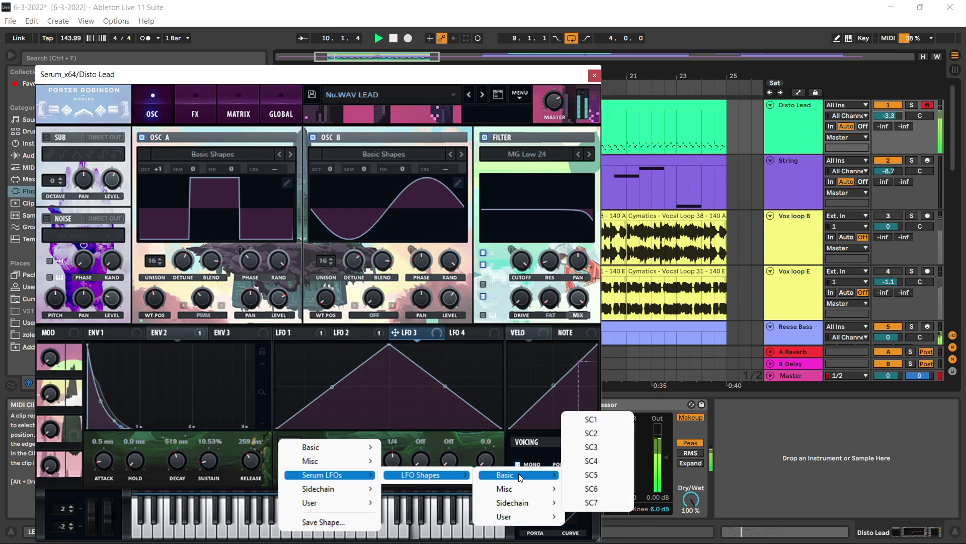
mouse_move(520, 477)
click(598, 463)
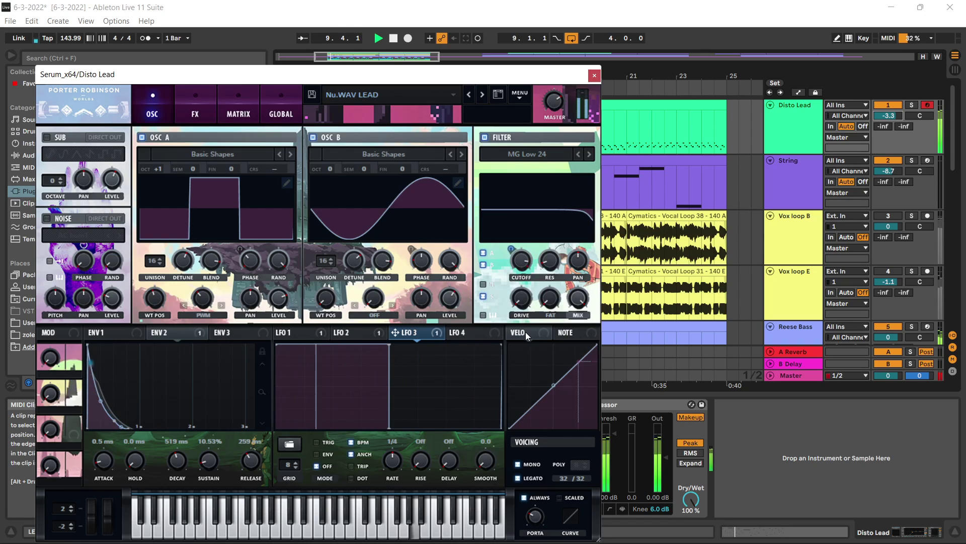
drag(521, 281, 526, 332)
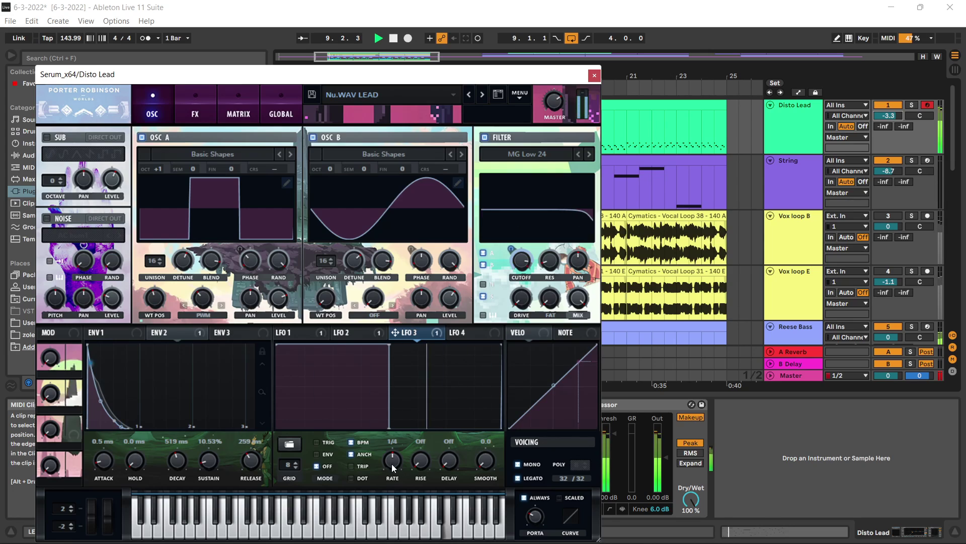
Slow the LFO 3 rate to 1/2 and on to one bar, moving the Serum window aside.
mouse_move(393, 464)
mouse_down()
mouse_move(404, 408)
mouse_move(398, 481)
mouse_up()
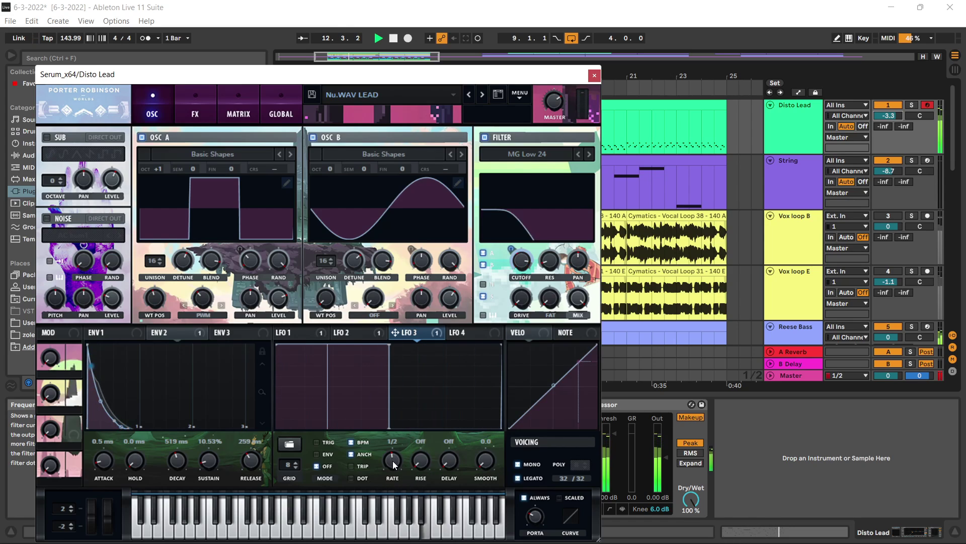
drag(450, 81, 579, 87)
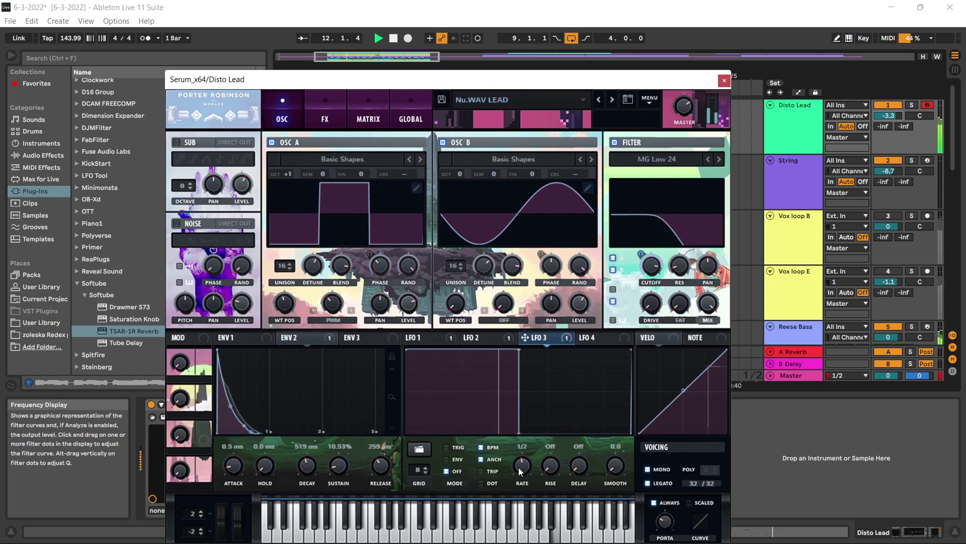
drag(520, 466, 519, 479)
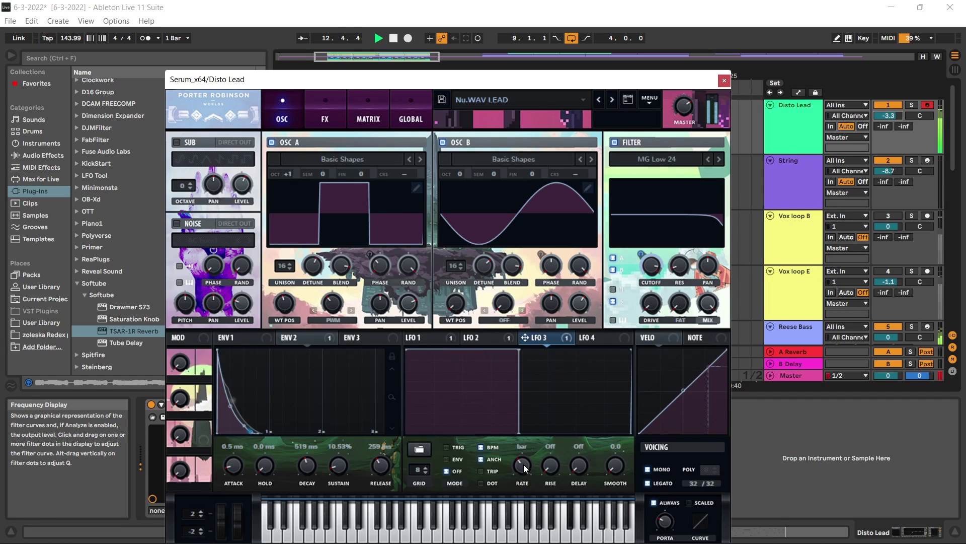
mouse_move(524, 464)
mouse_down()
mouse_move(547, 434)
mouse_move(536, 468)
mouse_up()
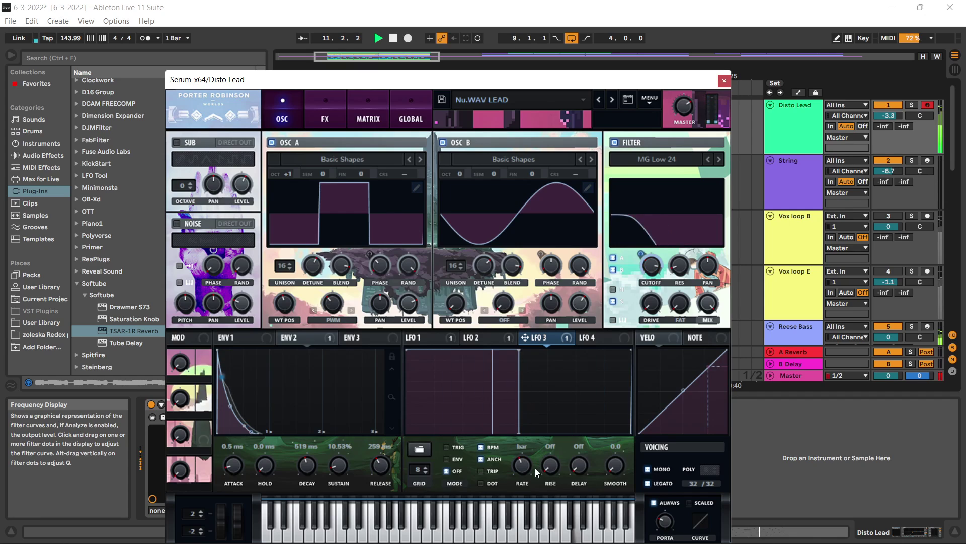
Try the Trig and Env modes for LFO 3 and return its mode to Off.
click(455, 447)
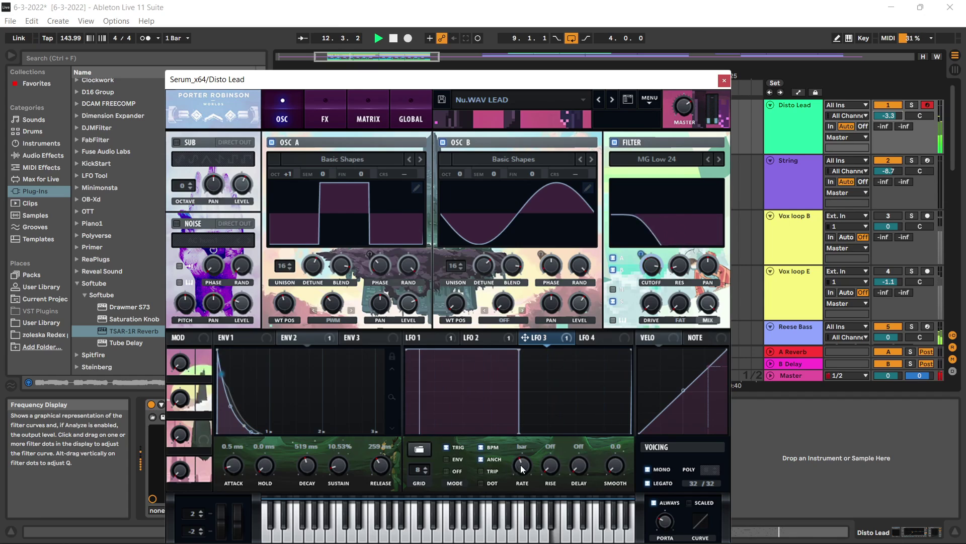
click(446, 458)
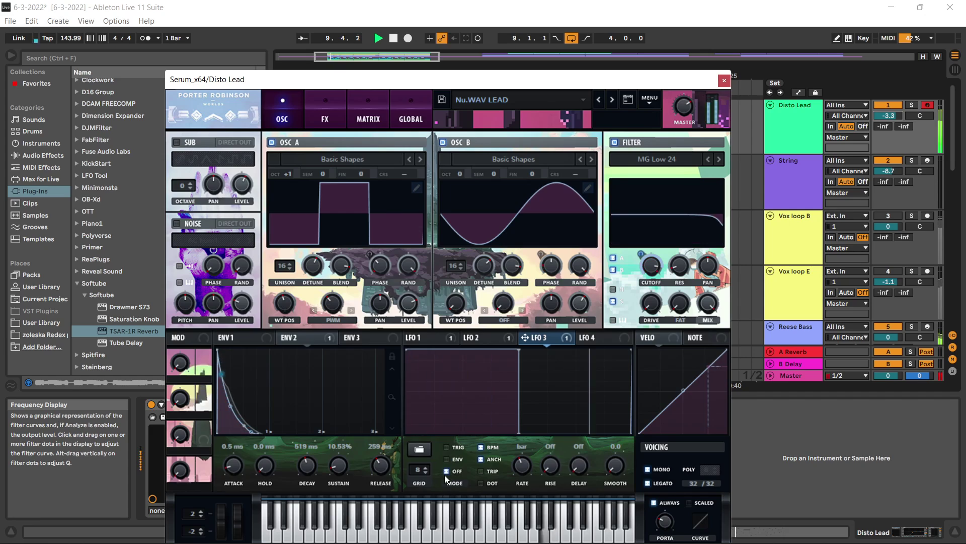
click(445, 473)
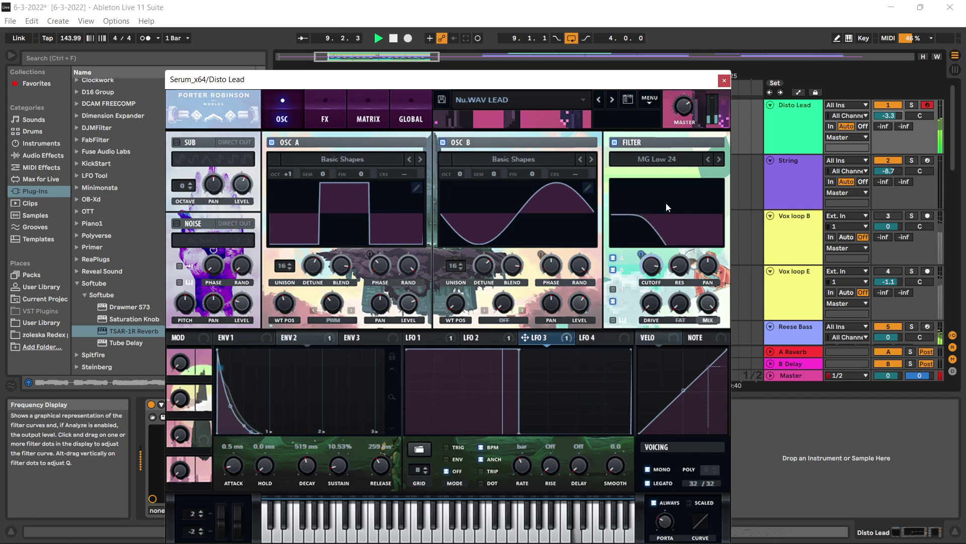
Close the Disto Lead's Serum window, mute the Vox loop E track and replay the Verse loop.
click(724, 80)
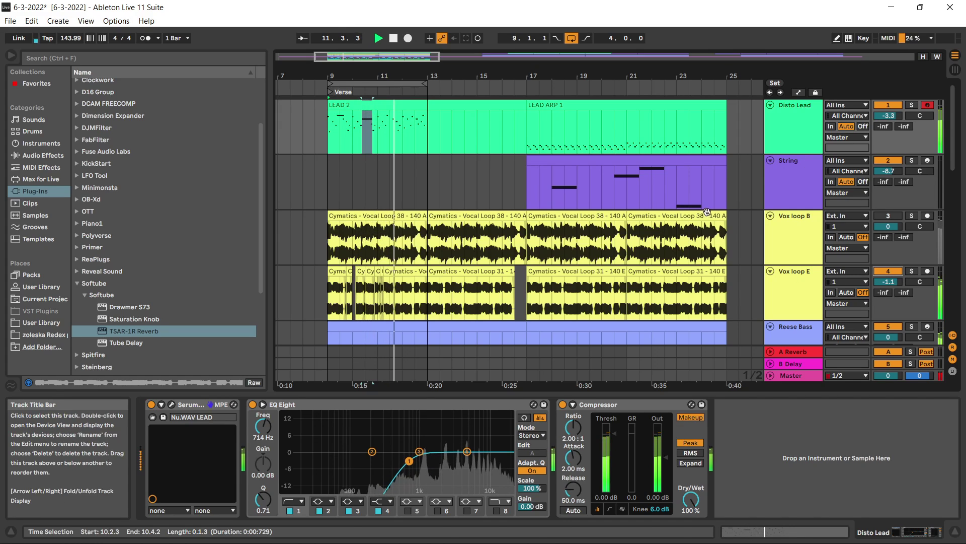
key(space)
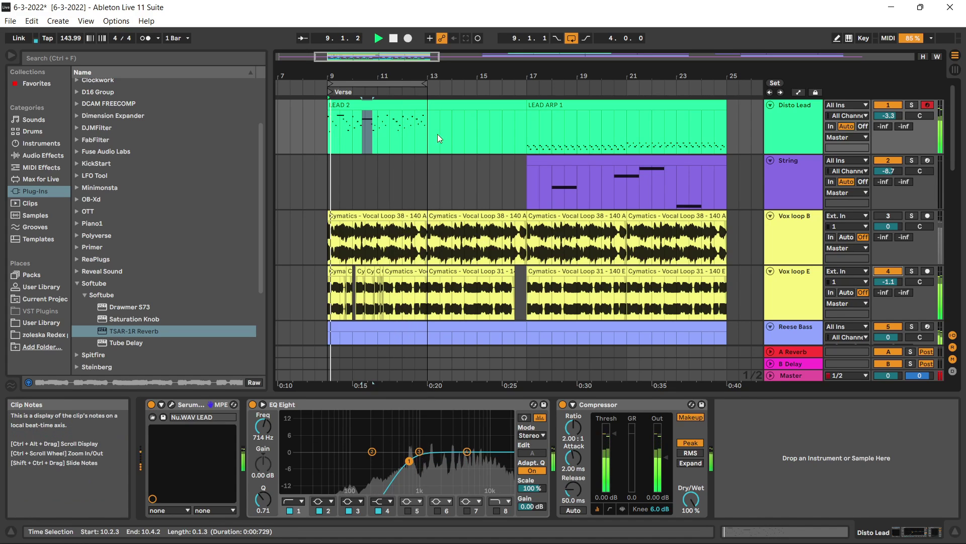
key(space)
click(888, 271)
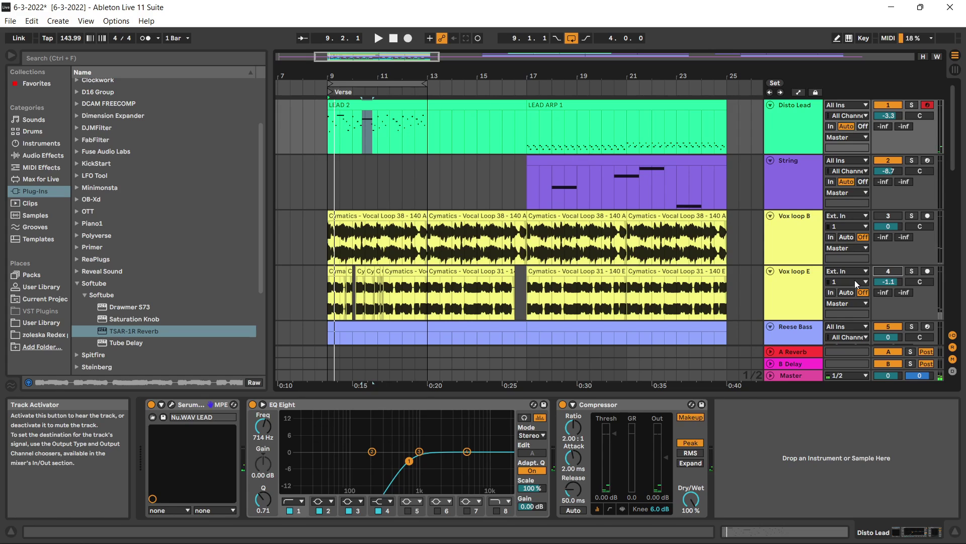
key(space)
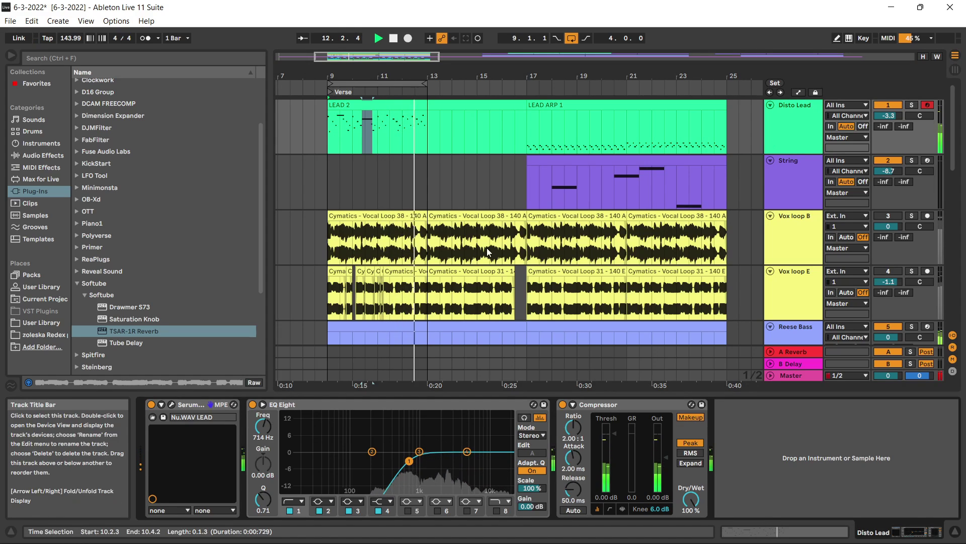
Open the Serum instance on the Reese Bass track and set oscillator B's octave to 0.
scroll(785, 191, down, 3)
click(799, 238)
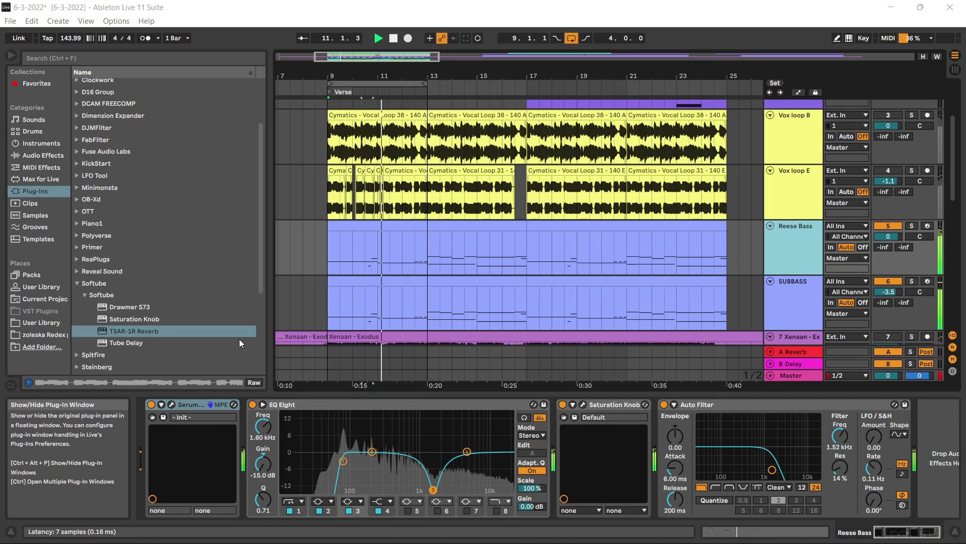
key(ctrl+alt+p)
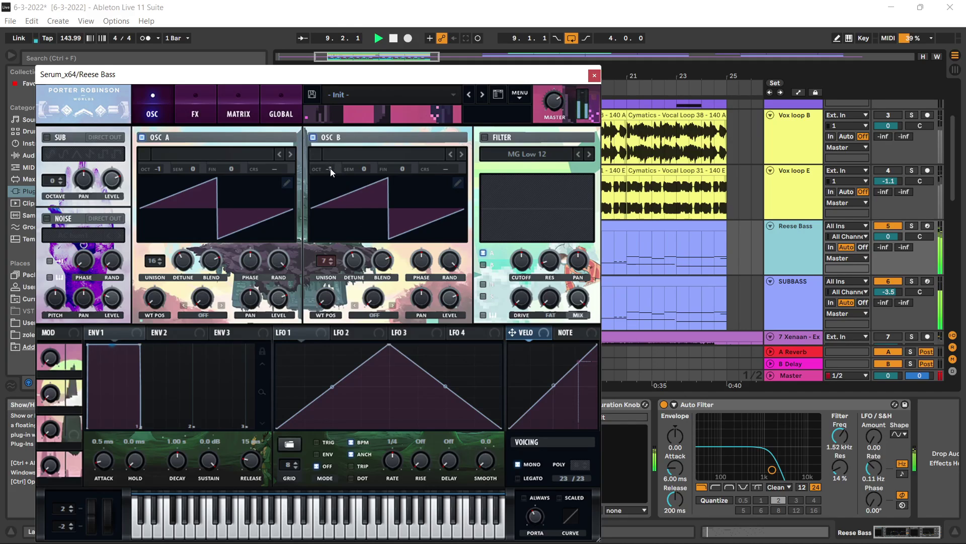
drag(330, 169, 335, 157)
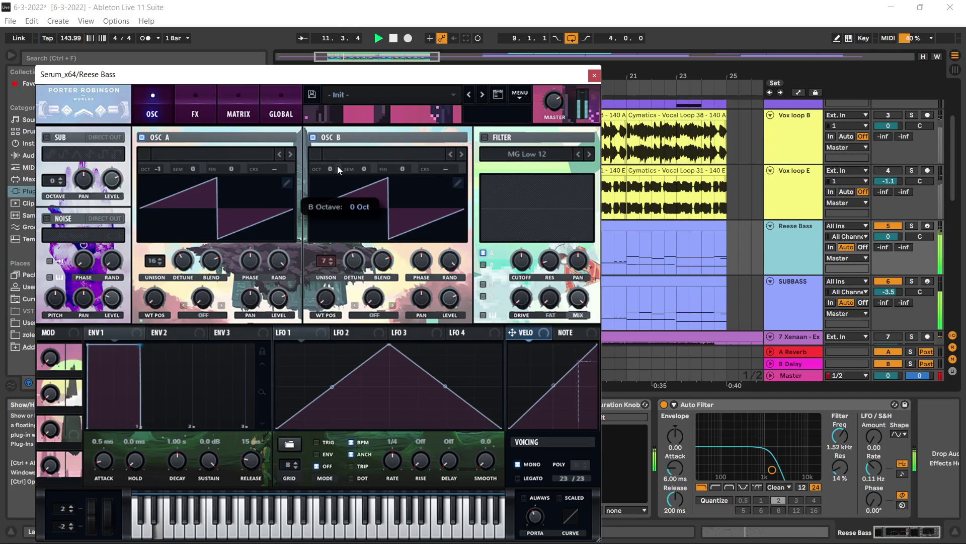
Try the HardClip distortion type in the Reese Bass effects and switch back to Diode 1.
click(200, 104)
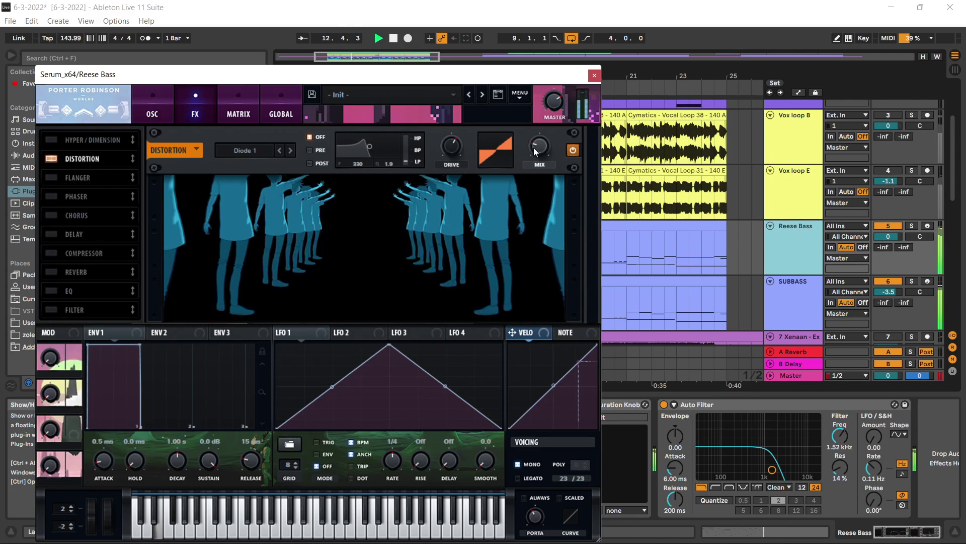
click(281, 150)
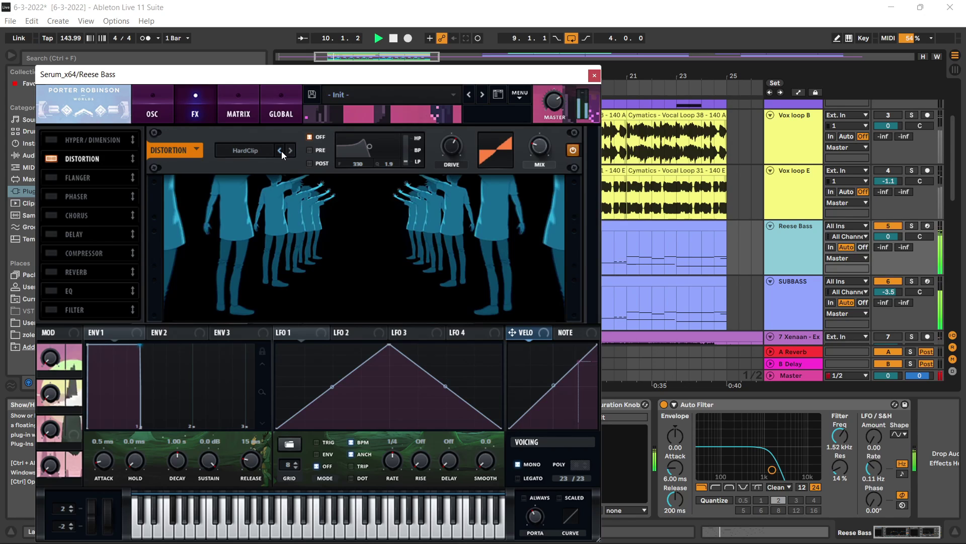
click(291, 151)
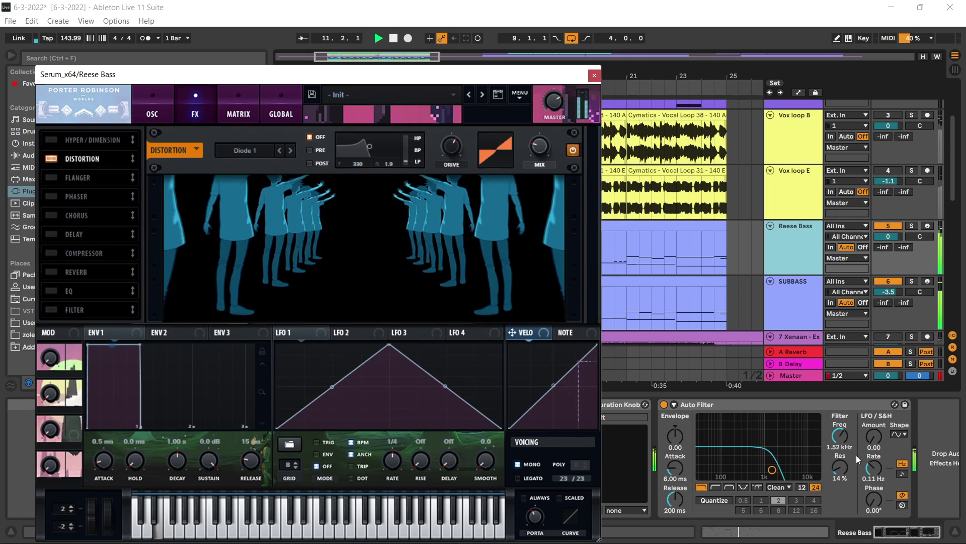
Raise the Reese Bass Auto Filter frequency to 6.94 kHz and close the track's Serum window.
drag(839, 436, 840, 405)
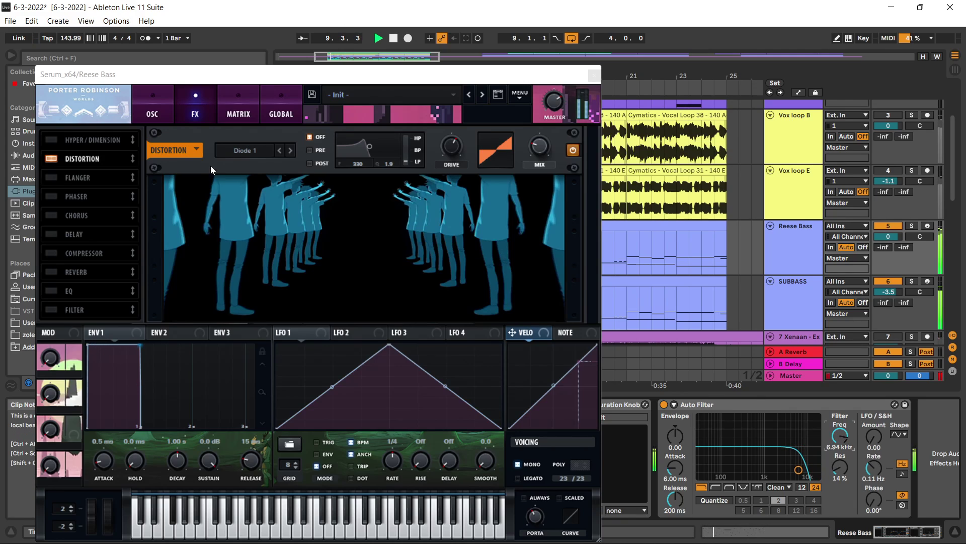
click(595, 76)
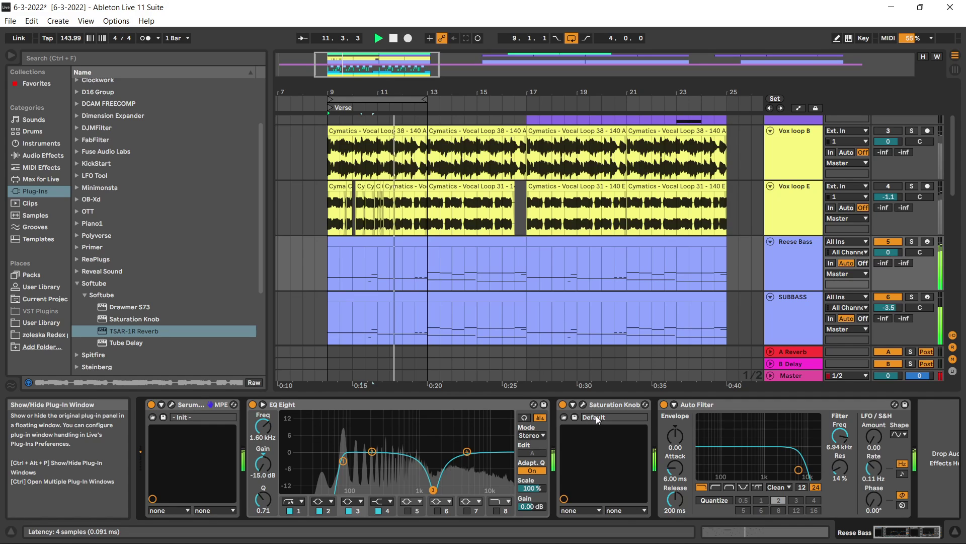
Move the Reese Bass Saturation Knob ahead of EQ Eight and set its saturation type to Neutral.
click(582, 404)
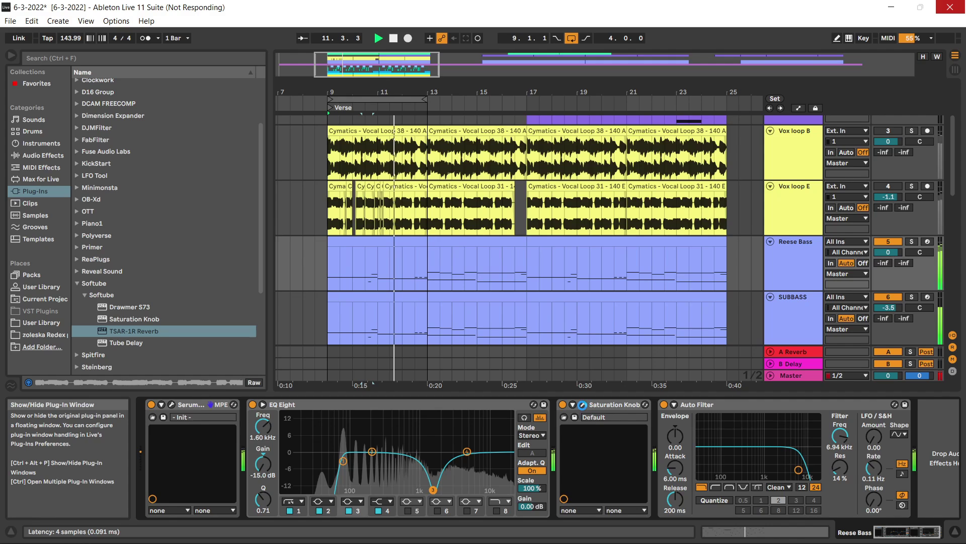
click(608, 403)
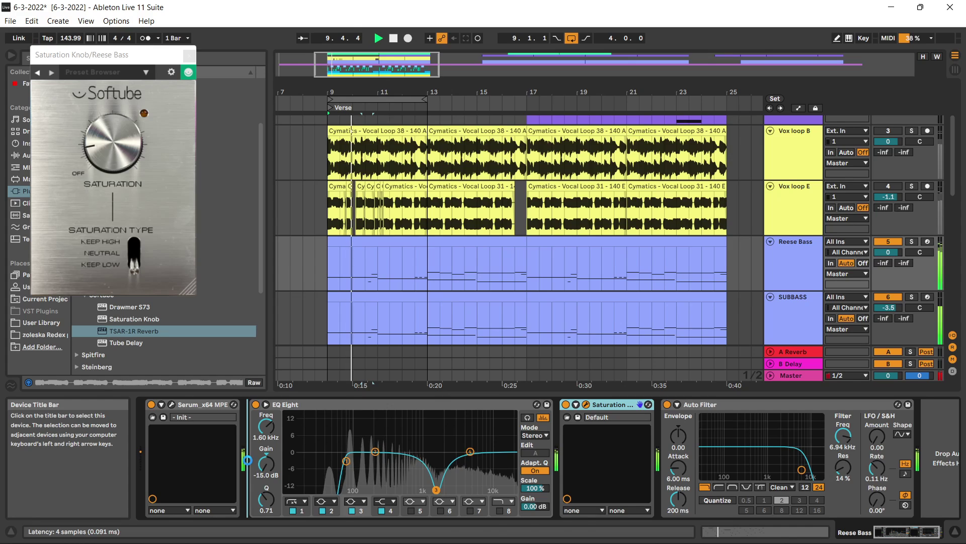
drag(609, 404, 257, 432)
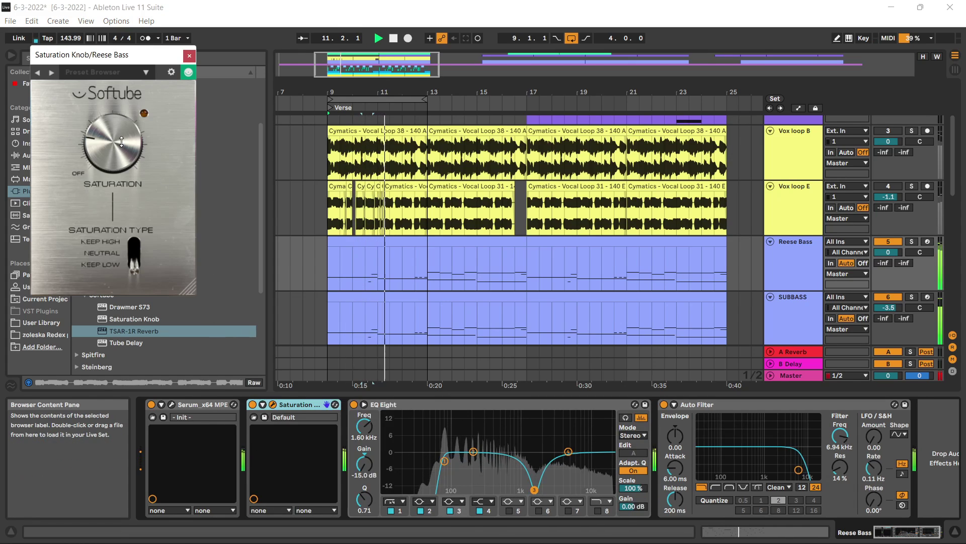
click(140, 260)
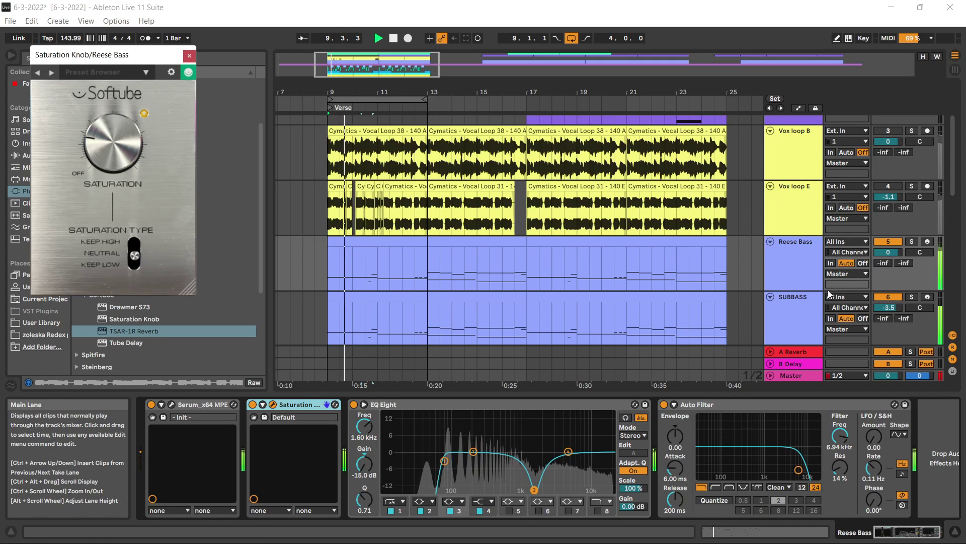
Close the Reese Bass Saturation Knob window and stop playback.
scroll(675, 234, up, 2)
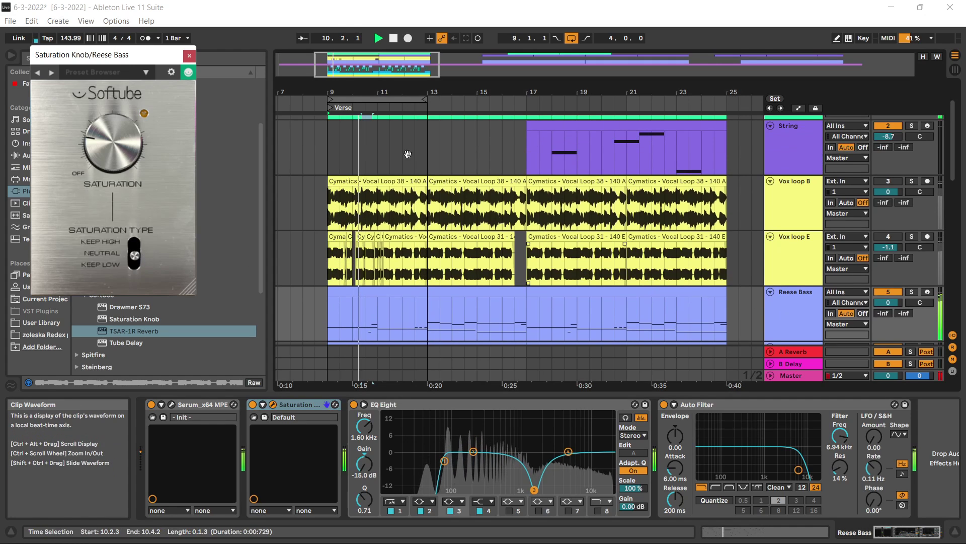
click(191, 60)
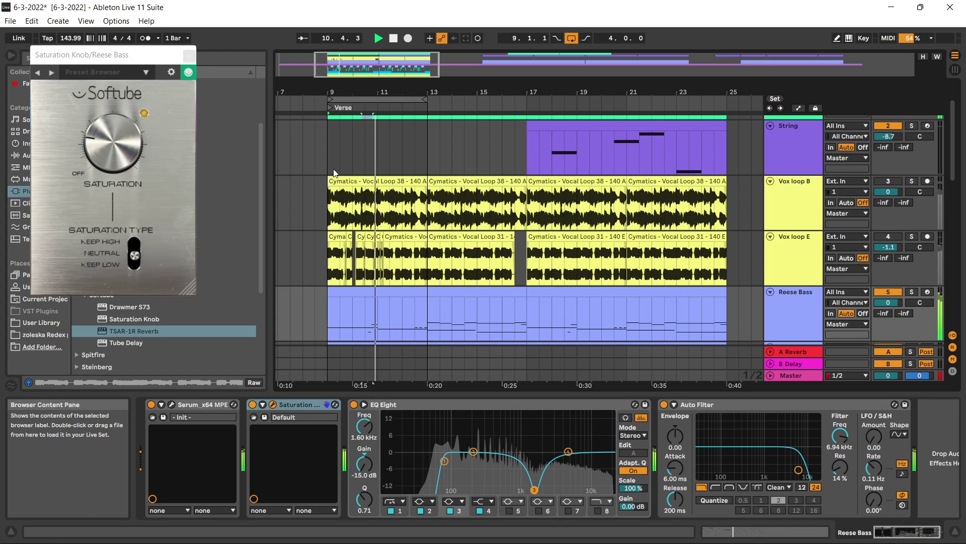
scroll(335, 174, up, 4)
click(394, 38)
scroll(456, 178, down, 1)
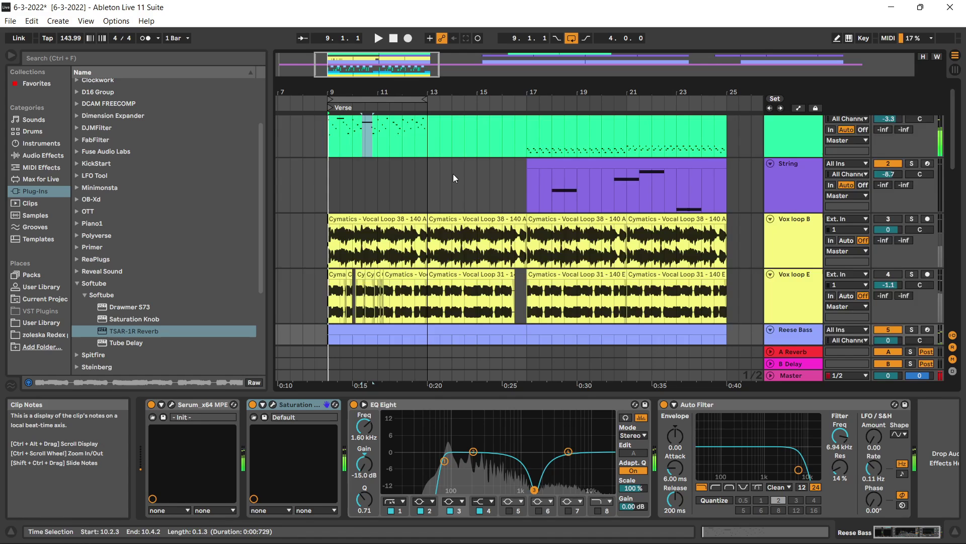
Play the verse, reset the Redex Kick track volume to 0 dB and show that track's effects chain.
scroll(558, 280, down, 6)
key(space)
scroll(844, 280, down, 1)
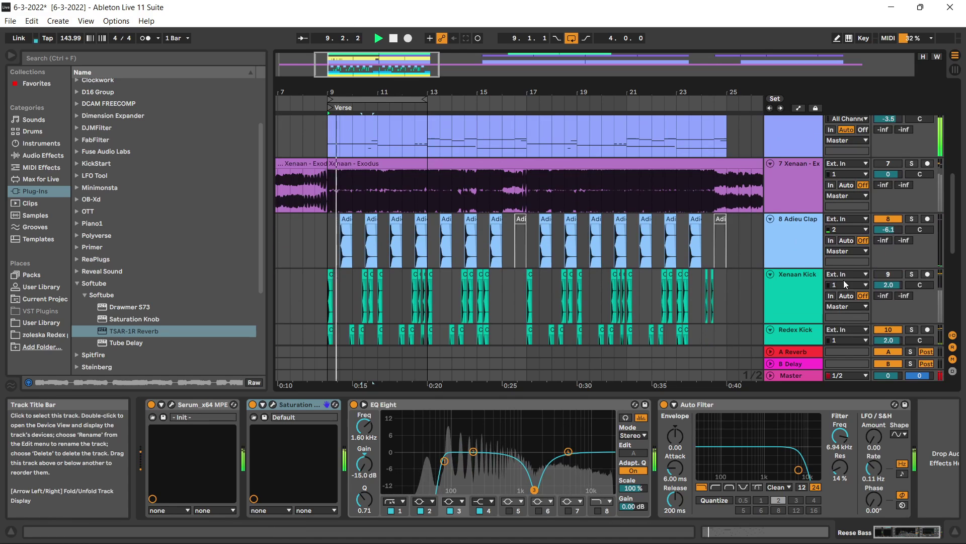
scroll(865, 277, down, 1)
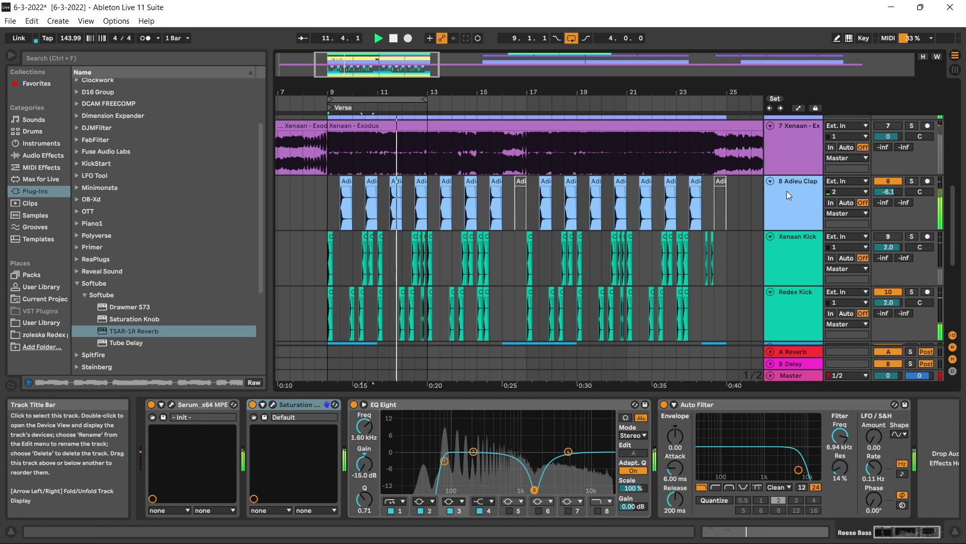
double_click(887, 303)
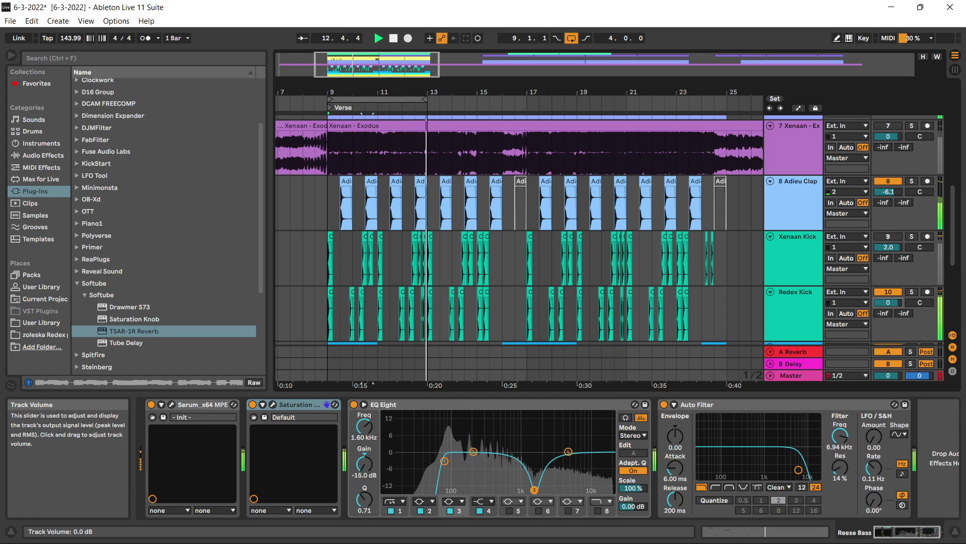
click(798, 306)
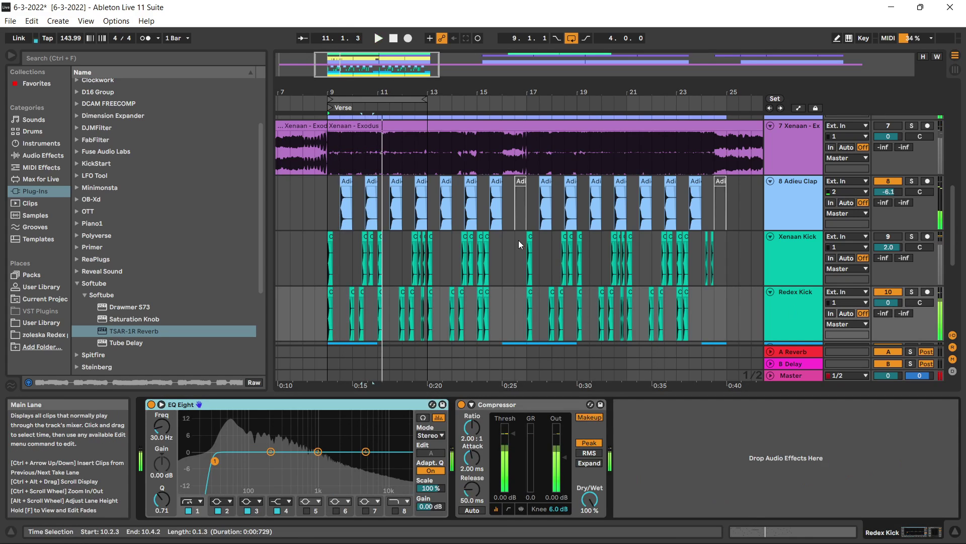
scroll(518, 241, up, 10)
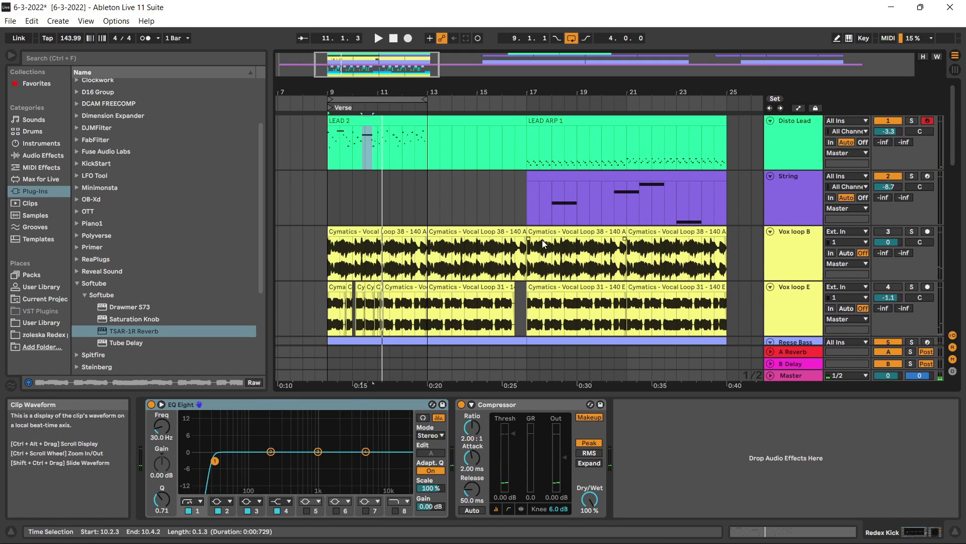